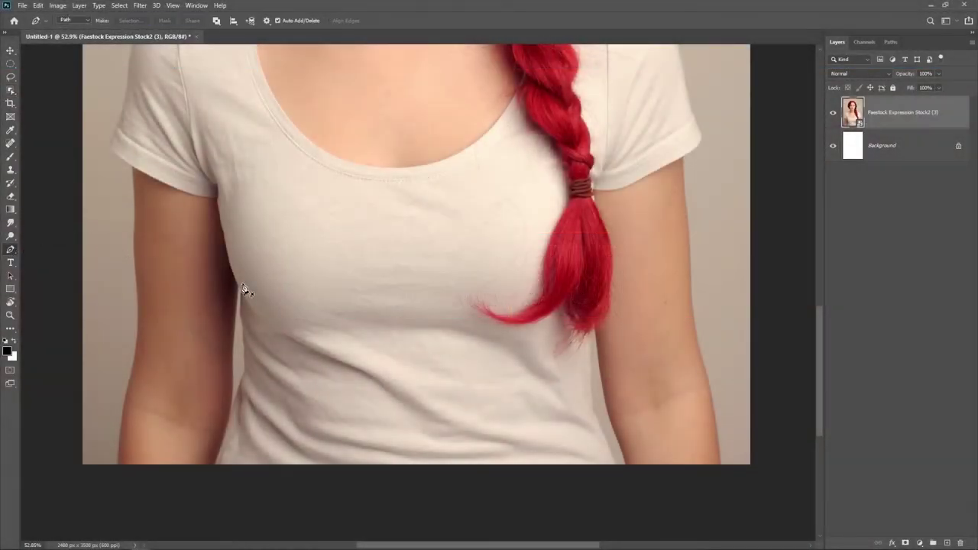
Zoom in and trace a pen path from the bottom of the left arm up to the sleeve
{"action": "key", "text": "p"}
{"action": "scroll", "coordinate": [222, 302], "scroll_direction": "up", "scroll_amount": 5}
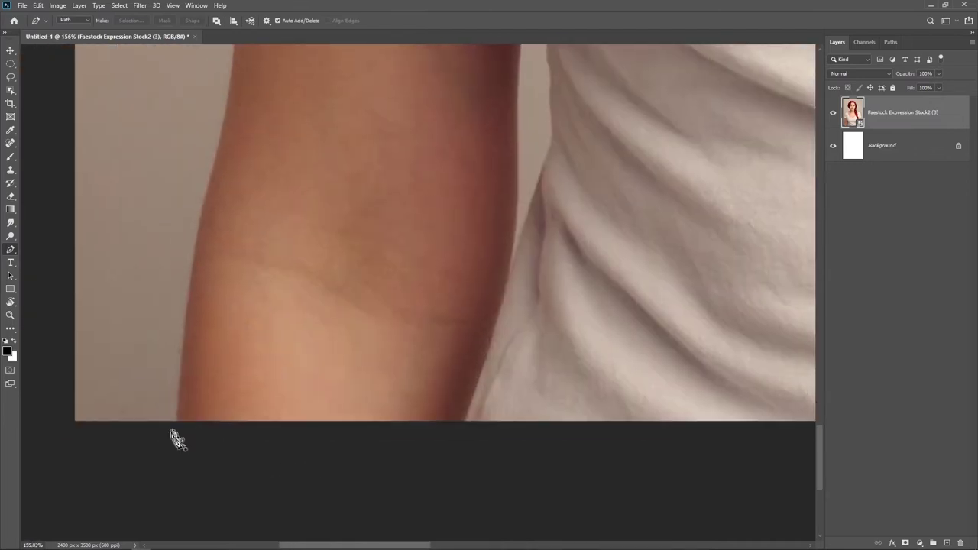
{"action": "left_click", "coordinate": [177, 436]}
{"action": "left_click_drag", "start_coordinate": [194, 241], "coordinate": [201, 217]}
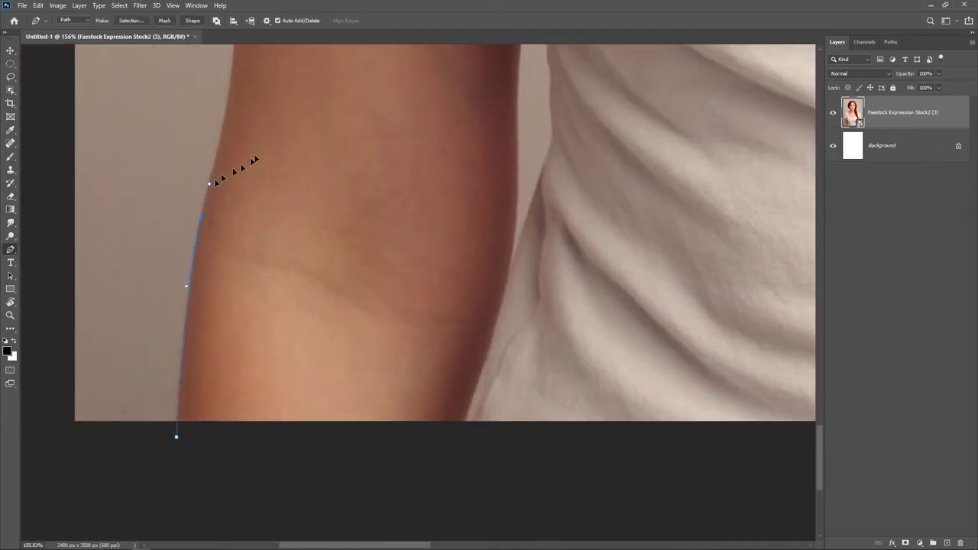
{"action": "scroll", "coordinate": [216, 181], "scroll_direction": "up", "scroll_amount": 5}
{"action": "left_click_drag", "start_coordinate": [238, 180], "coordinate": [231, 105]}
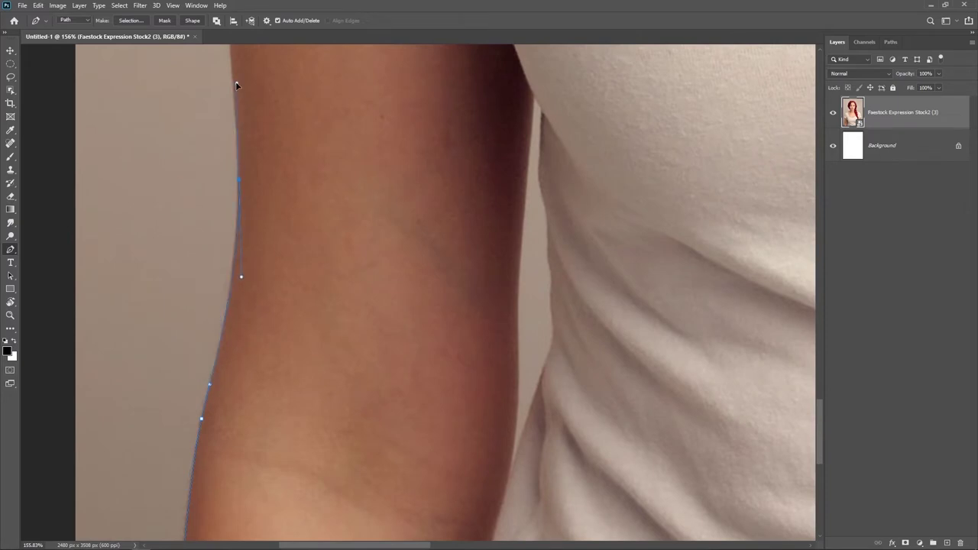
{"action": "scroll", "coordinate": [234, 97], "scroll_direction": "up", "scroll_amount": 8}
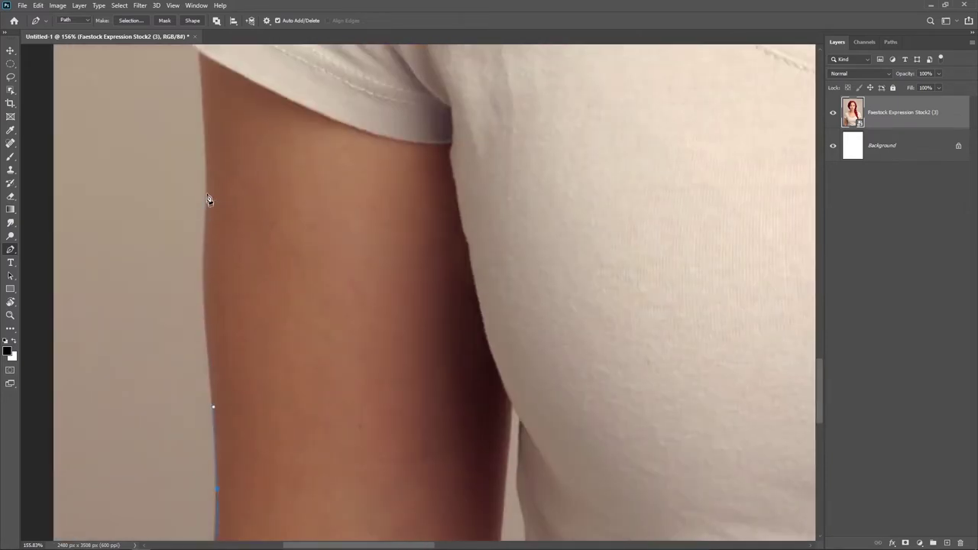
{"action": "left_click_drag", "start_coordinate": [210, 135], "coordinate": [207, 91]}
{"action": "scroll", "coordinate": [222, 191], "scroll_direction": "up", "scroll_amount": 6}
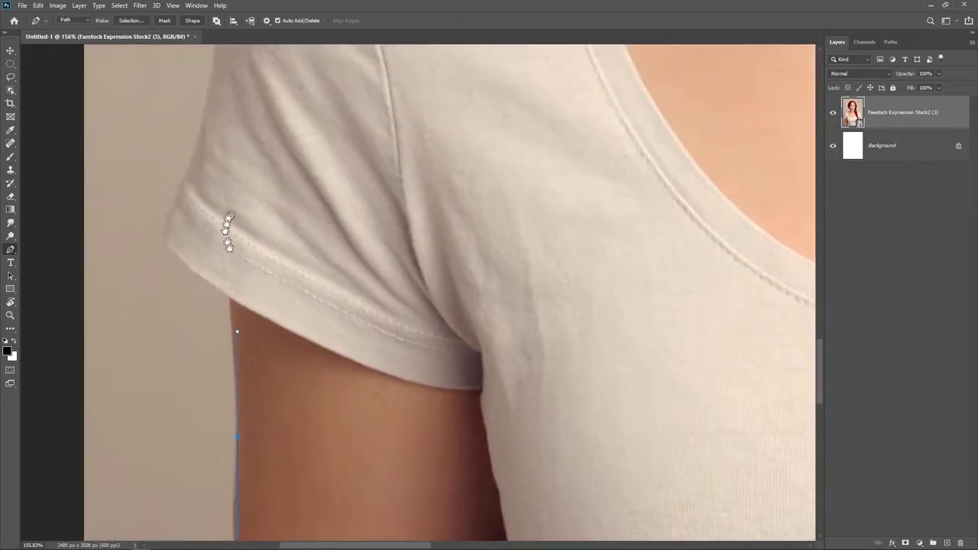
{"action": "scroll", "coordinate": [268, 229], "scroll_direction": "down", "scroll_amount": 3}
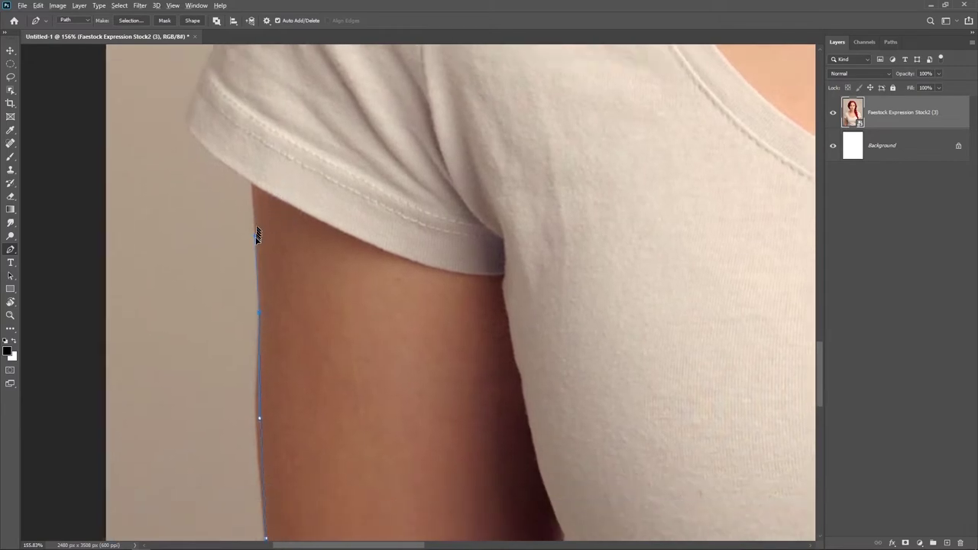
{"action": "left_click_drag", "start_coordinate": [251, 181], "coordinate": [233, 168]}
Continue the path over the shoulder, undoing and re-placing one misplaced anchor
{"action": "scroll", "coordinate": [260, 269], "scroll_direction": "up", "scroll_amount": 4}
{"action": "left_click_drag", "start_coordinate": [259, 268], "coordinate": [249, 299]}
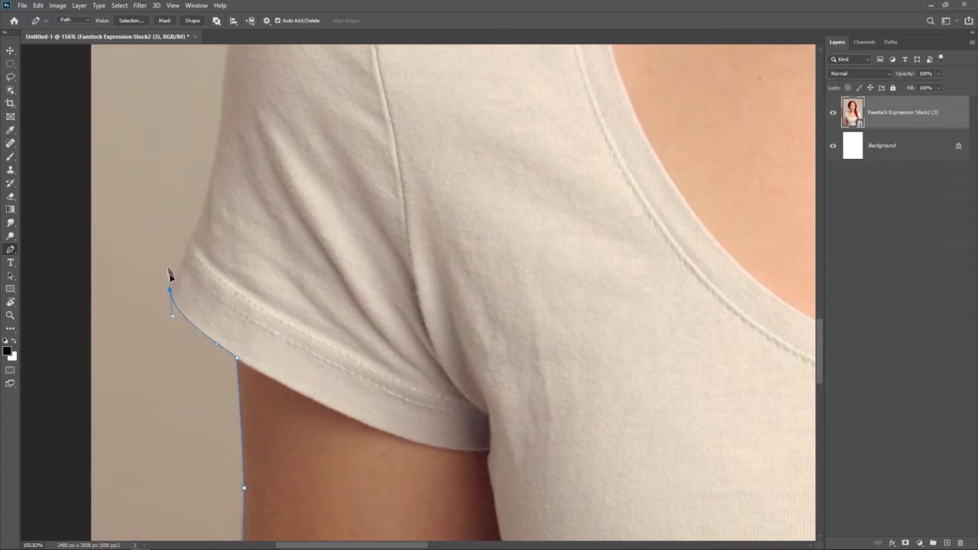
{"action": "left_click_drag", "start_coordinate": [171, 285], "coordinate": [160, 321]}
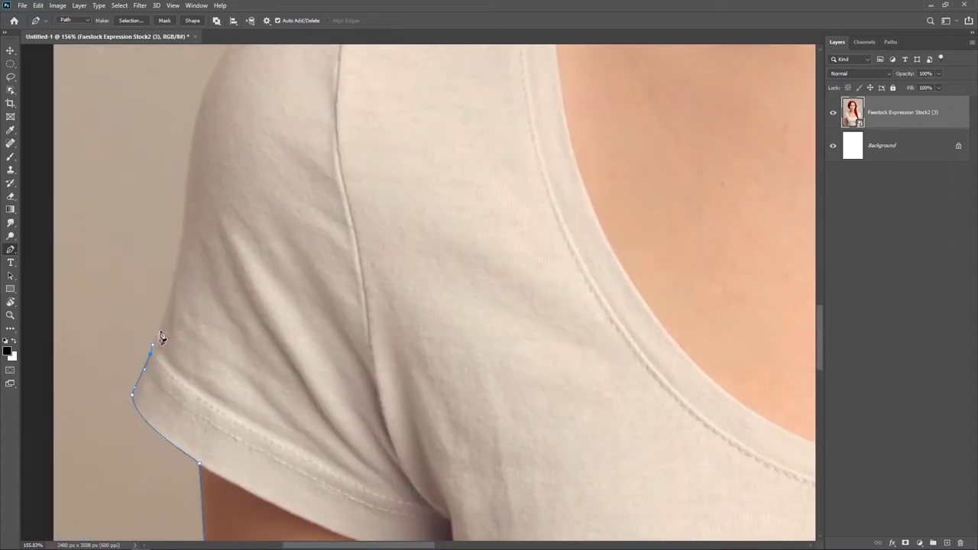
{"action": "mouse_move", "coordinate": [187, 204]}
{"action": "left_mouse_down"}
{"action": "mouse_move", "coordinate": [179, 306]}
{"action": "mouse_move", "coordinate": [183, 223]}
{"action": "left_mouse_up"}
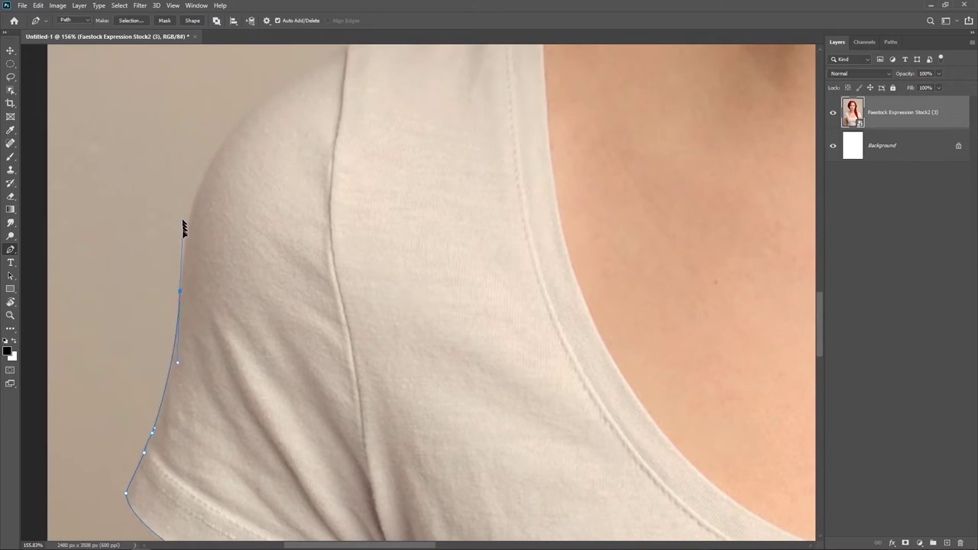
{"action": "left_click_drag", "start_coordinate": [246, 190], "coordinate": [172, 304]}
{"action": "left_click_drag", "start_coordinate": [273, 158], "coordinate": [316, 137]}
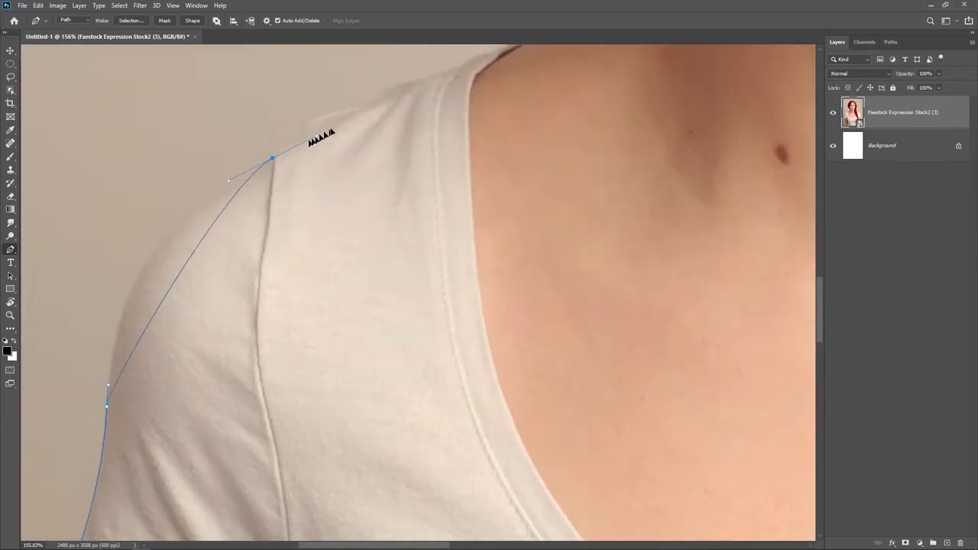
{"action": "key", "text": "ctrl+z"}
{"action": "left_click_drag", "start_coordinate": [273, 156], "coordinate": [445, 77]}
{"action": "left_click", "coordinate": [273, 157], "text": "alt"}
Extend the path along the shoulder top to the neck base and up the neck
{"action": "left_click_drag", "start_coordinate": [300, 135], "coordinate": [313, 133]}
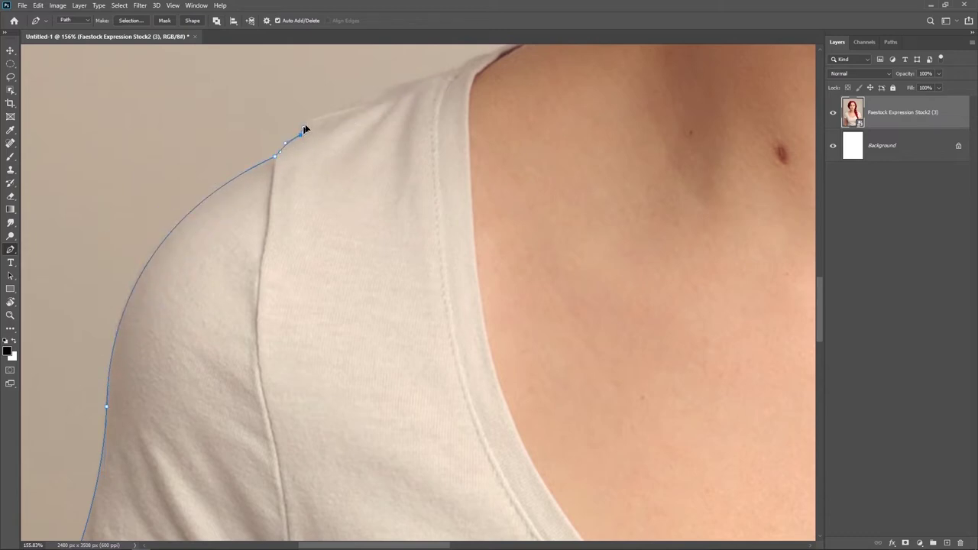
{"action": "mouse_move", "coordinate": [408, 83]}
{"action": "left_mouse_down"}
{"action": "mouse_move", "coordinate": [462, 67]}
{"action": "mouse_move", "coordinate": [231, 239]}
{"action": "left_mouse_up"}
{"action": "left_click", "coordinate": [261, 224]}
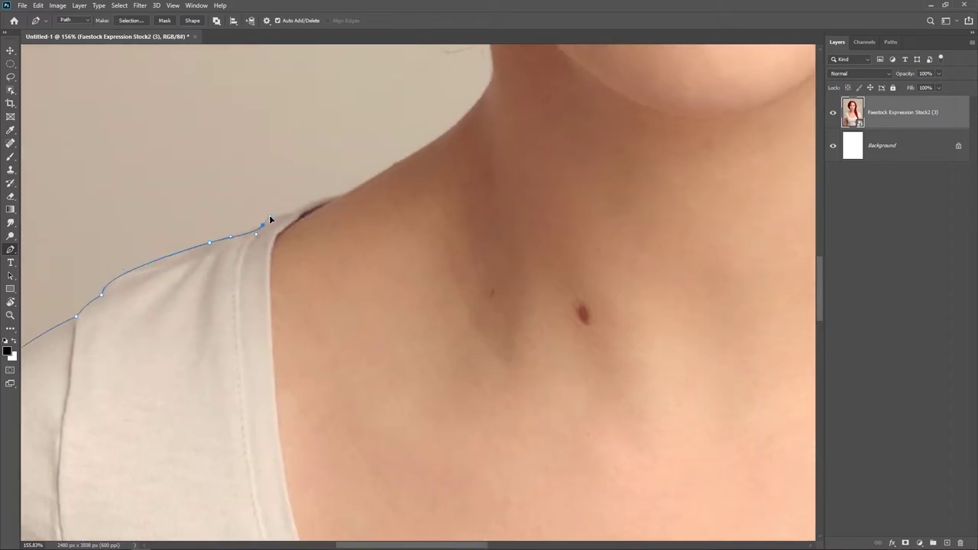
{"action": "left_click_drag", "start_coordinate": [341, 197], "coordinate": [356, 193]}
{"action": "left_click_drag", "start_coordinate": [407, 168], "coordinate": [302, 275]}
{"action": "left_click", "coordinate": [317, 260]}
{"action": "left_click", "coordinate": [358, 225]}
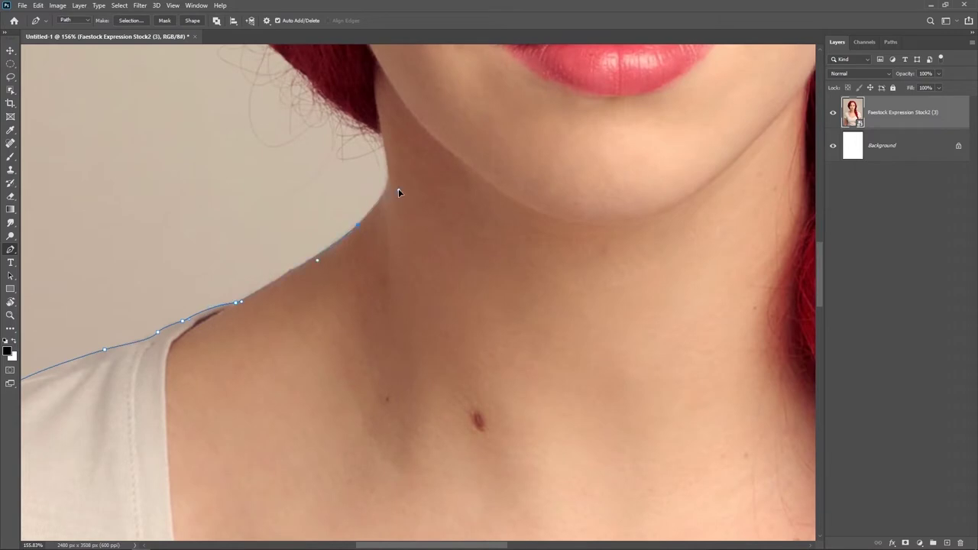
{"action": "left_click_drag", "start_coordinate": [359, 227], "coordinate": [356, 237]}
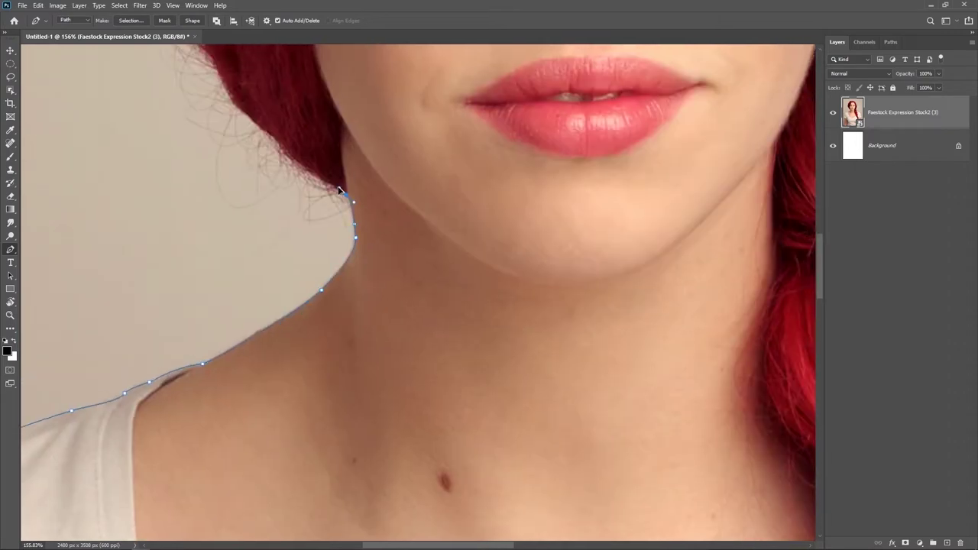
Pan up past the chin and forehead and anchor the path along the top of the hair
{"action": "left_click_drag", "start_coordinate": [333, 188], "coordinate": [358, 316]}
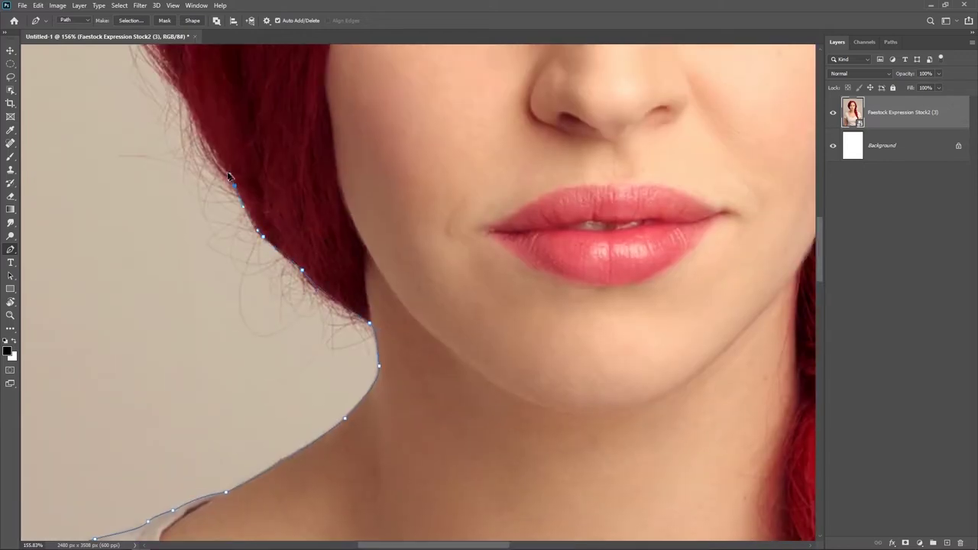
{"action": "left_click_drag", "start_coordinate": [212, 158], "coordinate": [210, 269]}
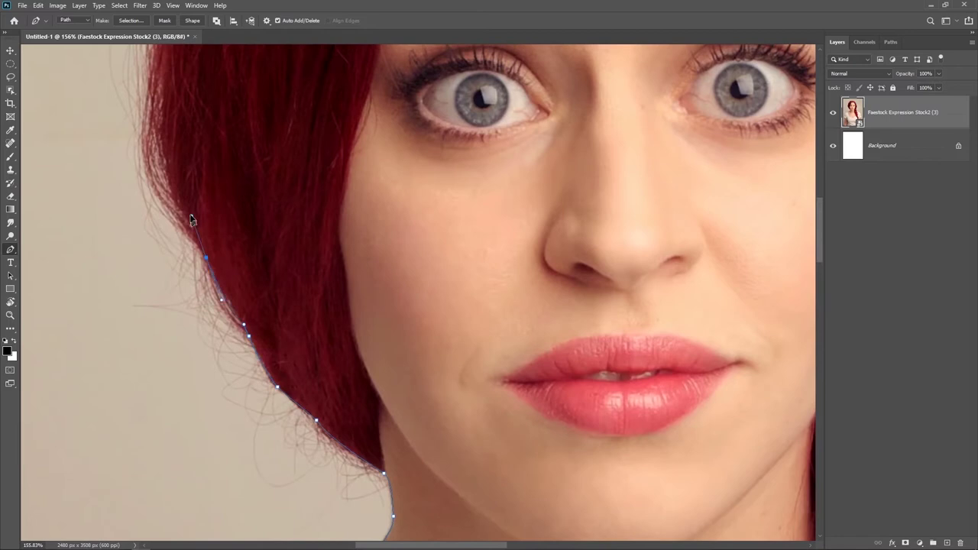
{"action": "left_click_drag", "start_coordinate": [194, 233], "coordinate": [205, 371]}
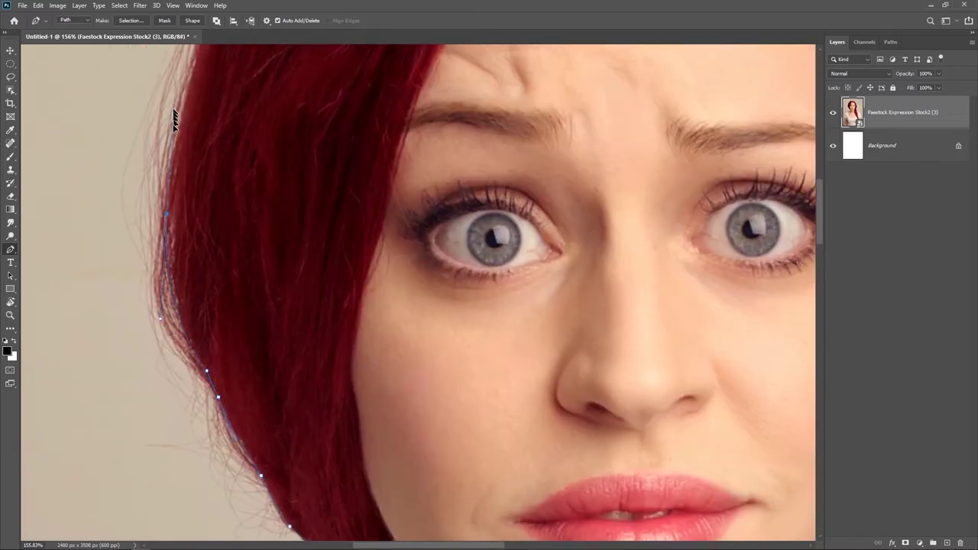
{"action": "left_click_drag", "start_coordinate": [263, 109], "coordinate": [225, 281]}
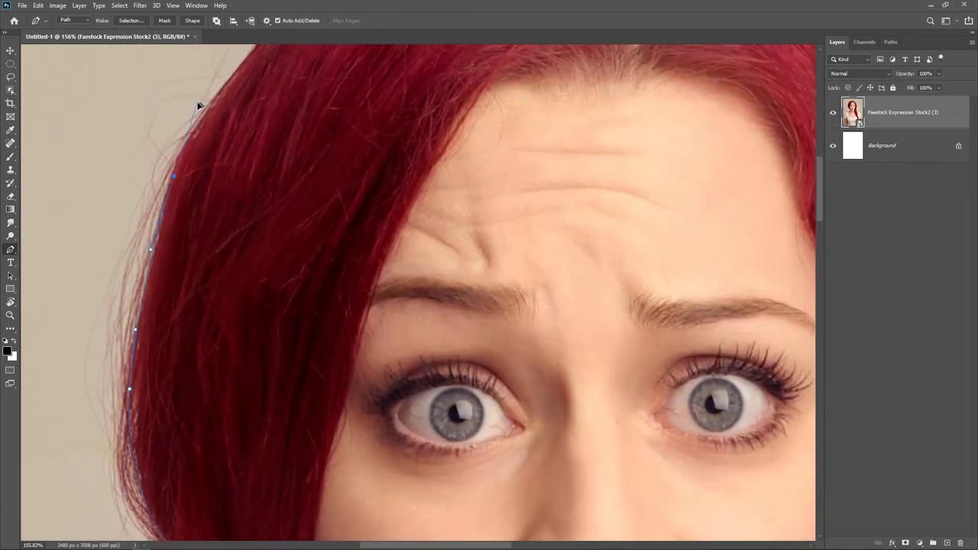
{"action": "left_click_drag", "start_coordinate": [194, 150], "coordinate": [186, 268]}
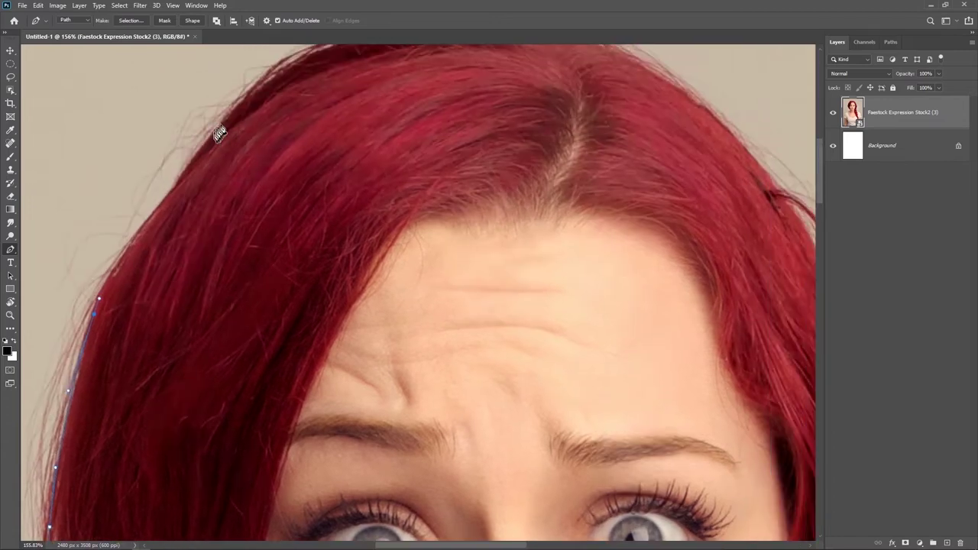
{"action": "left_click_drag", "start_coordinate": [382, 192], "coordinate": [312, 314]}
{"action": "left_click_drag", "start_coordinate": [392, 148], "coordinate": [567, 150]}
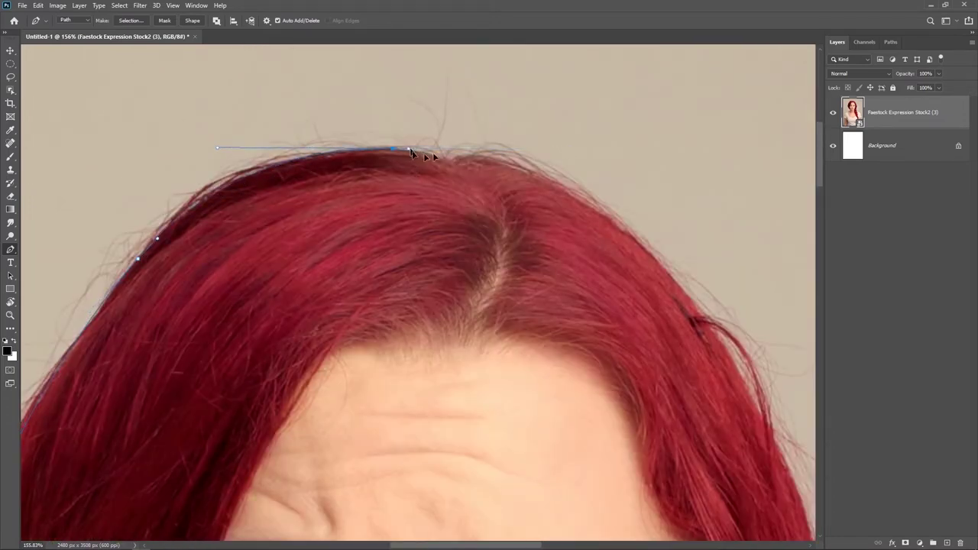
{"action": "left_click_drag", "start_coordinate": [451, 164], "coordinate": [460, 165]}
Trace the path down the right side of the hair
{"action": "left_click_drag", "start_coordinate": [519, 229], "coordinate": [391, 222]}
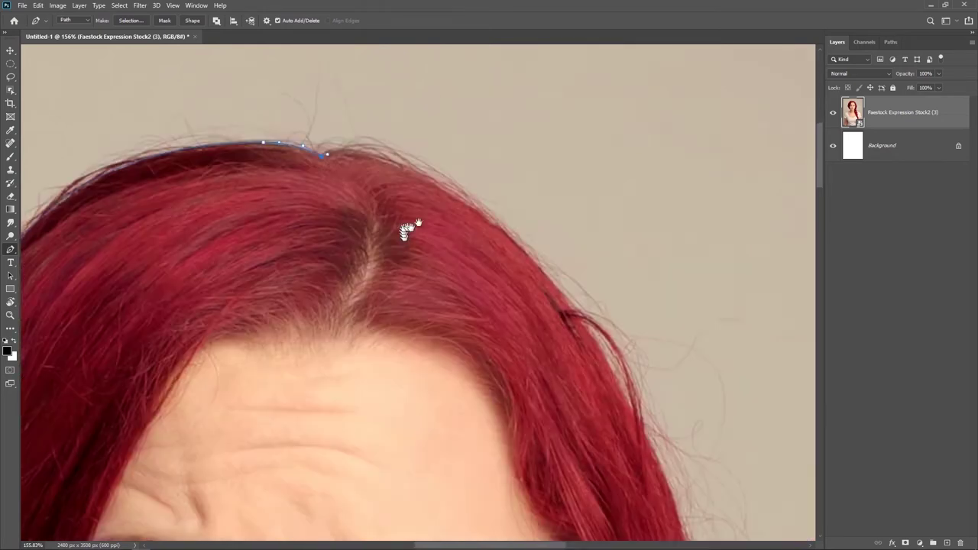
{"action": "mouse_move", "coordinate": [472, 209]}
{"action": "left_mouse_down"}
{"action": "mouse_move", "coordinate": [576, 294]}
{"action": "mouse_move", "coordinate": [493, 228]}
{"action": "left_mouse_up"}
{"action": "left_click_drag", "start_coordinate": [567, 318], "coordinate": [422, 180]}
{"action": "left_click_drag", "start_coordinate": [497, 311], "coordinate": [570, 483]}
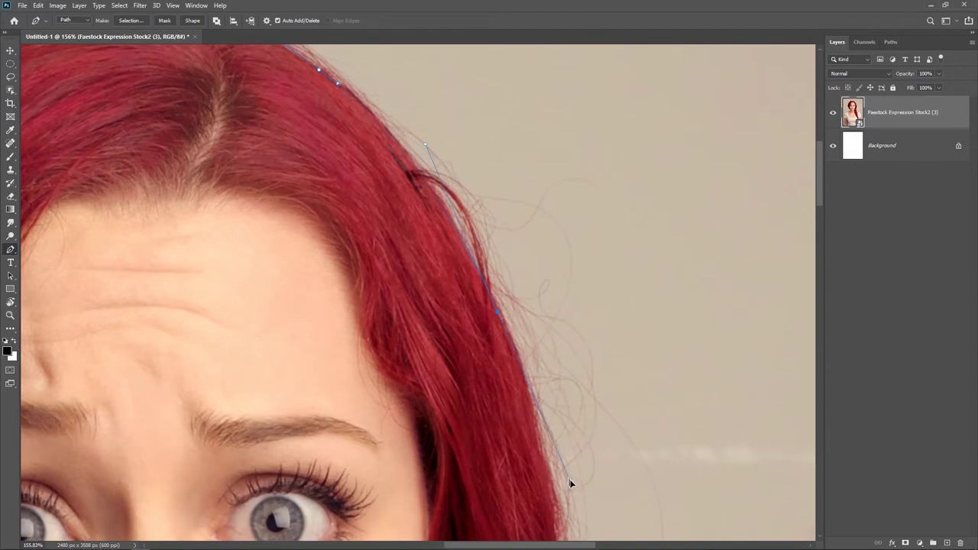
{"action": "scroll", "coordinate": [532, 397], "scroll_direction": "down", "scroll_amount": 5}
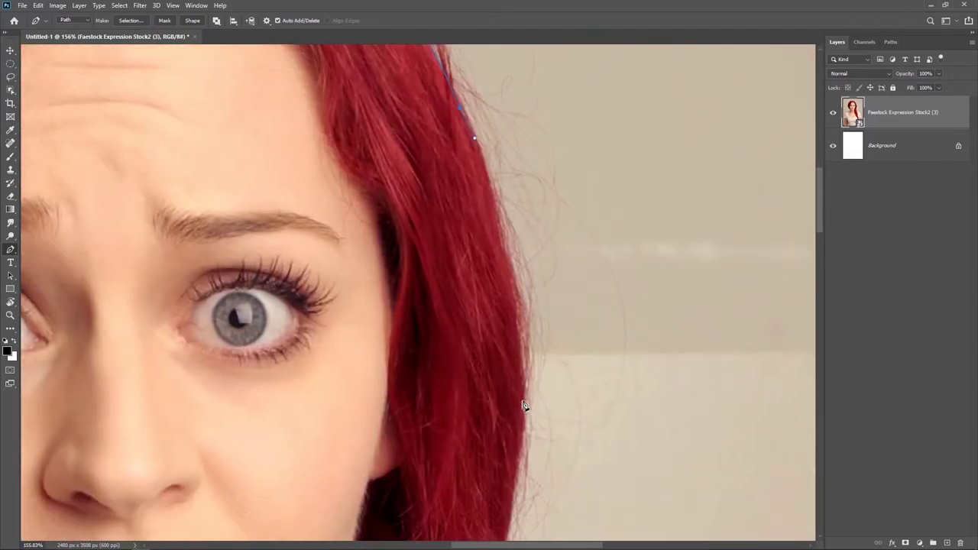
{"action": "left_click_drag", "start_coordinate": [544, 441], "coordinate": [557, 158]}
{"action": "left_click_drag", "start_coordinate": [469, 350], "coordinate": [418, 413]}
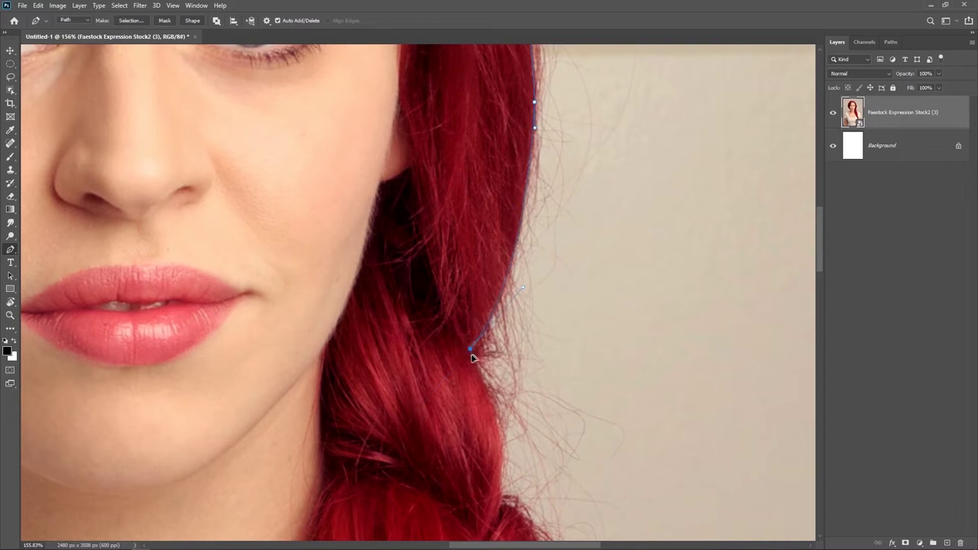
Continue the path down the braid and onto the right shoulder
{"action": "left_click_drag", "start_coordinate": [495, 394], "coordinate": [475, 308]}
{"action": "left_click", "coordinate": [477, 323]}
{"action": "left_click_drag", "start_coordinate": [478, 398], "coordinate": [466, 340]}
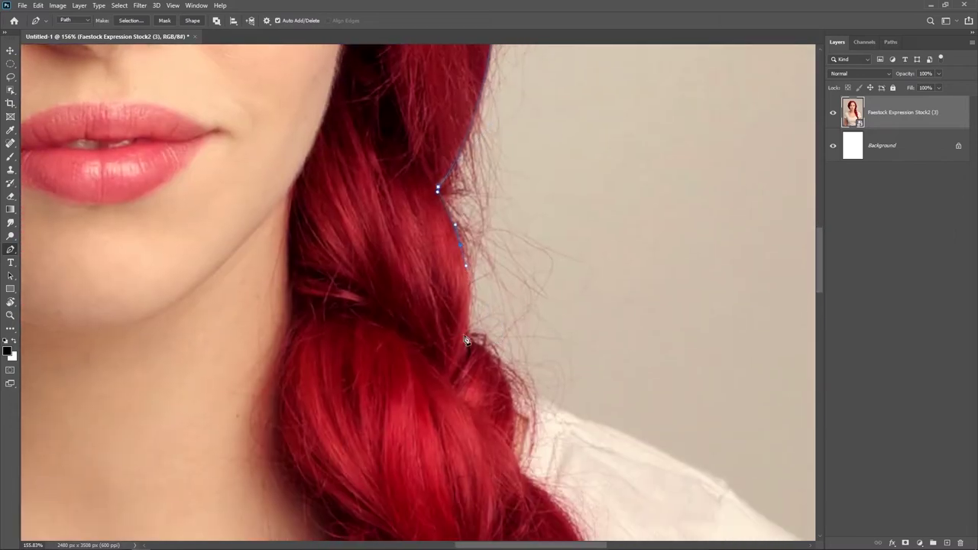
{"action": "left_click_drag", "start_coordinate": [514, 398], "coordinate": [468, 329]}
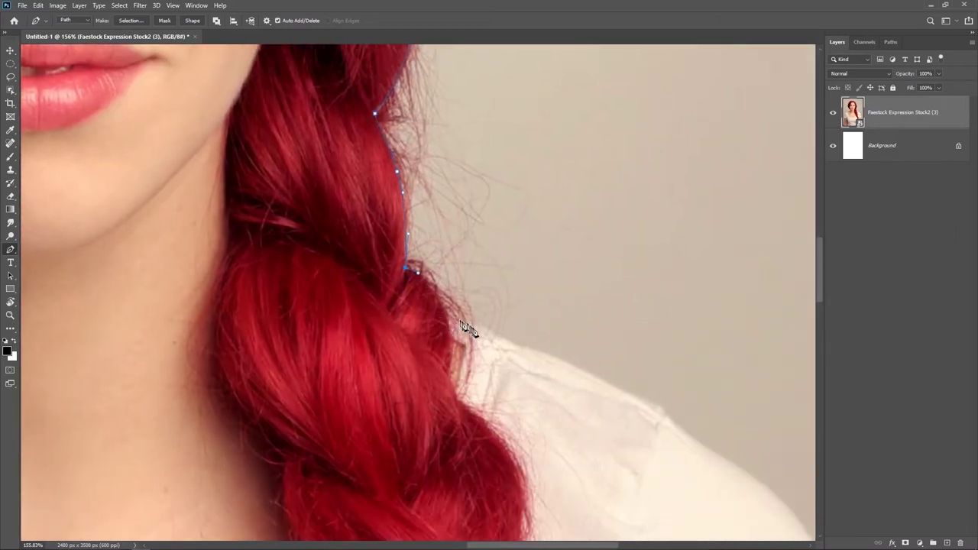
{"action": "left_click_drag", "start_coordinate": [505, 363], "coordinate": [393, 310]}
{"action": "left_click", "coordinate": [404, 326]}
{"action": "left_click_drag", "start_coordinate": [534, 359], "coordinate": [468, 339]}
{"action": "left_click", "coordinate": [466, 337]}
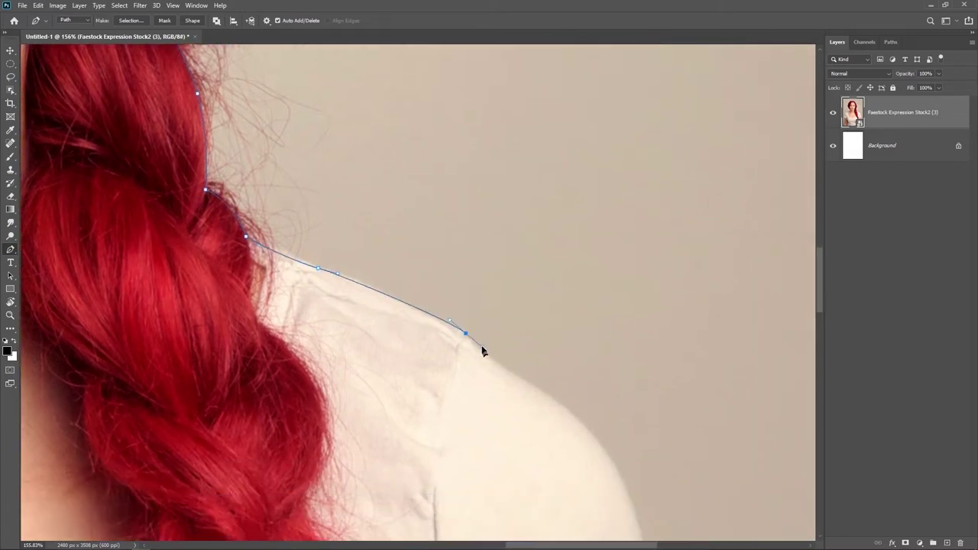
{"action": "mouse_move", "coordinate": [513, 401]}
{"action": "left_mouse_down"}
{"action": "mouse_move", "coordinate": [460, 325]}
{"action": "mouse_move", "coordinate": [548, 348]}
{"action": "mouse_move", "coordinate": [477, 147]}
{"action": "left_mouse_up"}
Trace the path over the right shoulder edge, sleeve hem and down the outer arm
{"action": "mouse_move", "coordinate": [572, 378]}
{"action": "left_mouse_down"}
{"action": "mouse_move", "coordinate": [593, 508]}
{"action": "mouse_move", "coordinate": [575, 333]}
{"action": "left_mouse_up"}
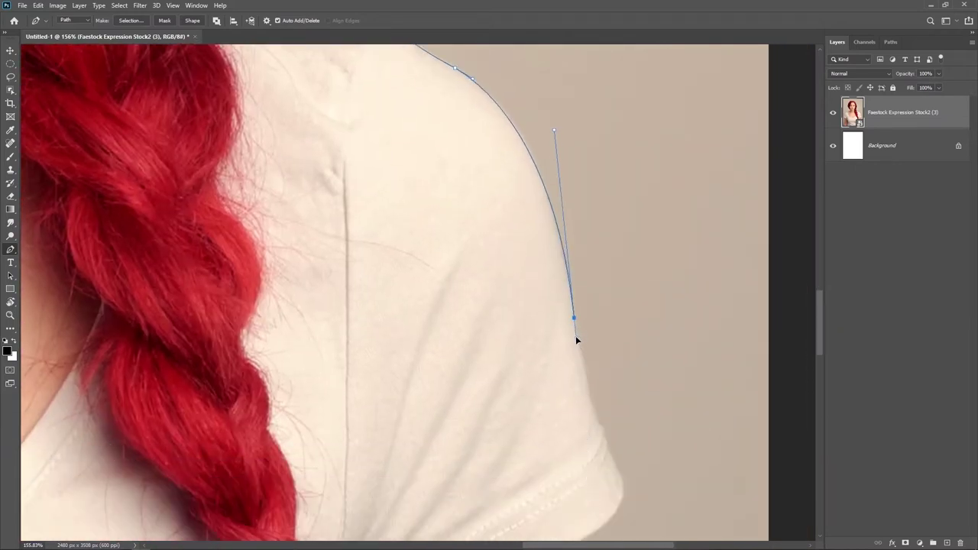
{"action": "scroll", "coordinate": [530, 309], "scroll_direction": "down", "scroll_amount": 5}
{"action": "mouse_move", "coordinate": [525, 304]}
{"action": "left_mouse_down"}
{"action": "mouse_move", "coordinate": [546, 345]}
{"action": "mouse_move", "coordinate": [528, 307]}
{"action": "left_mouse_up"}
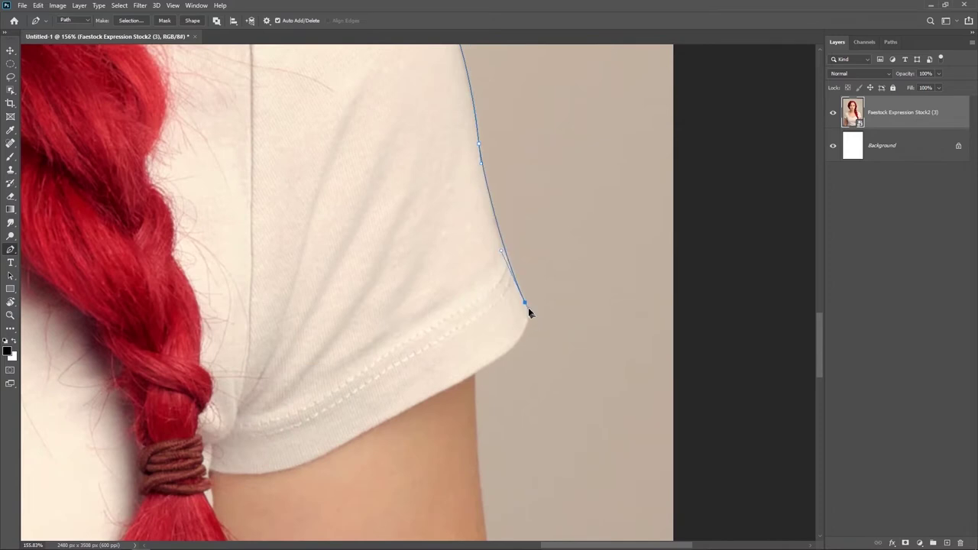
{"action": "left_click_drag", "start_coordinate": [492, 361], "coordinate": [463, 380]}
{"action": "scroll", "coordinate": [476, 380], "scroll_direction": "down", "scroll_amount": 3}
{"action": "left_click_drag", "start_coordinate": [485, 391], "coordinate": [488, 435]}
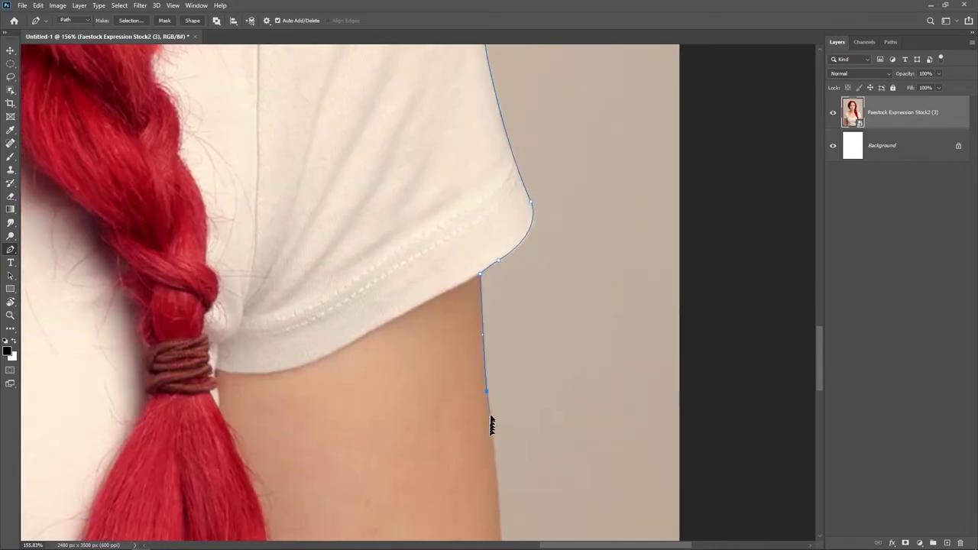
{"action": "scroll", "coordinate": [493, 436], "scroll_direction": "down", "scroll_amount": 9}
{"action": "left_click_drag", "start_coordinate": [491, 322], "coordinate": [492, 379]}
Loop the path below the arm and bring it back up the inner arm edge
{"action": "scroll", "coordinate": [489, 360], "scroll_direction": "down", "scroll_amount": 6}
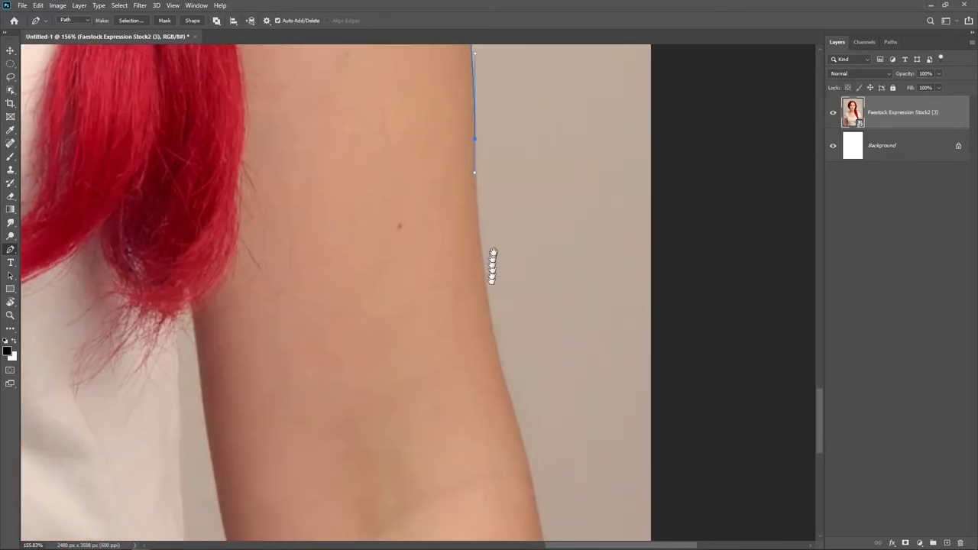
{"action": "mouse_move", "coordinate": [507, 378]}
{"action": "left_mouse_down"}
{"action": "mouse_move", "coordinate": [526, 451]}
{"action": "mouse_move", "coordinate": [517, 412]}
{"action": "left_mouse_up"}
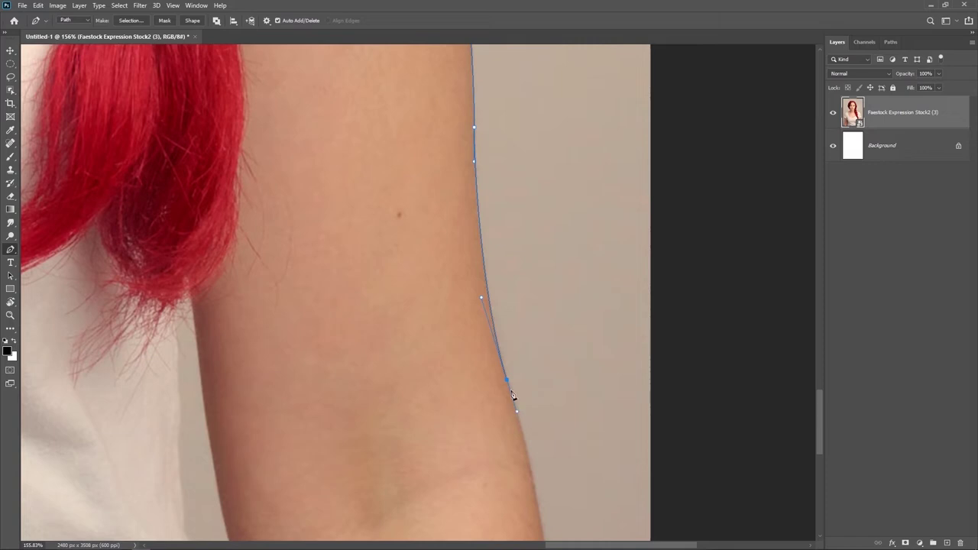
{"action": "scroll", "coordinate": [543, 493], "scroll_direction": "down", "scroll_amount": 7}
{"action": "left_click_drag", "start_coordinate": [540, 479], "coordinate": [546, 529]}
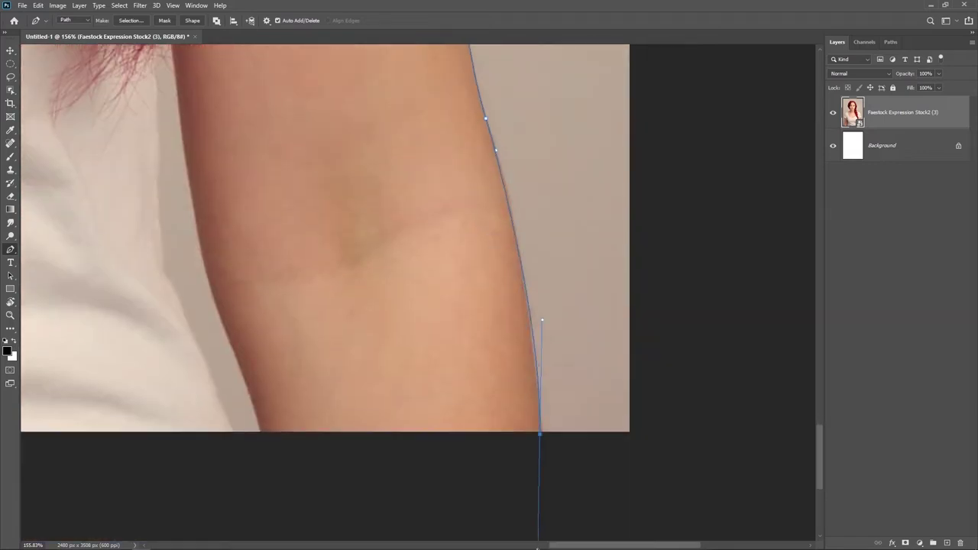
{"action": "scroll", "coordinate": [544, 519], "scroll_direction": "down", "scroll_amount": 3}
{"action": "left_click_drag", "start_coordinate": [274, 396], "coordinate": [220, 267]}
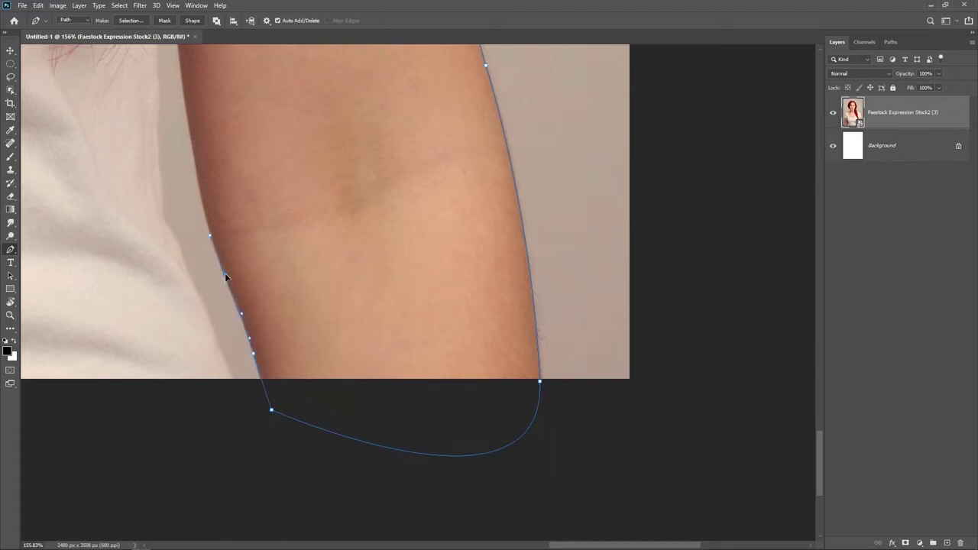
{"action": "scroll", "coordinate": [226, 277], "scroll_direction": "up", "scroll_amount": 3}
{"action": "scroll", "coordinate": [230, 321], "scroll_direction": "up", "scroll_amount": 3}
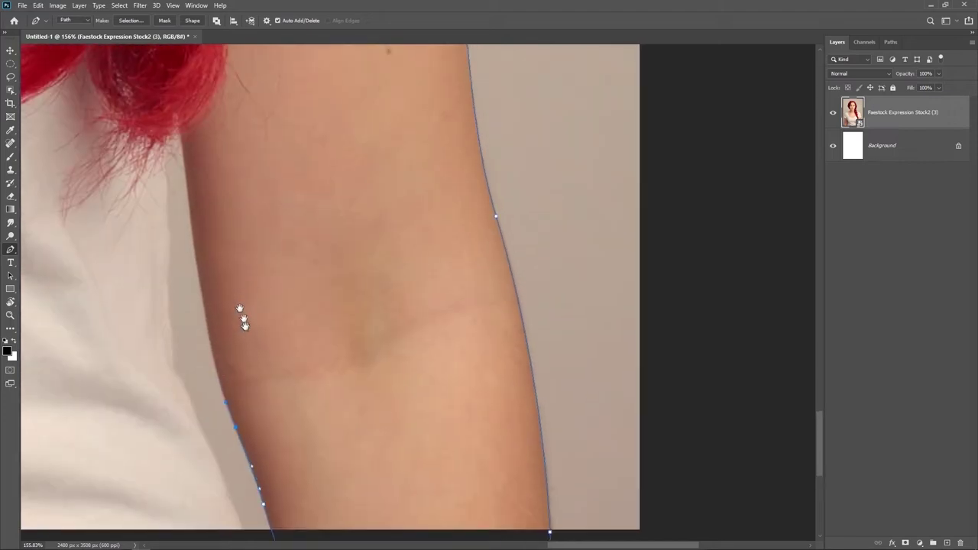
{"action": "scroll", "coordinate": [221, 306], "scroll_direction": "up", "scroll_amount": 3}
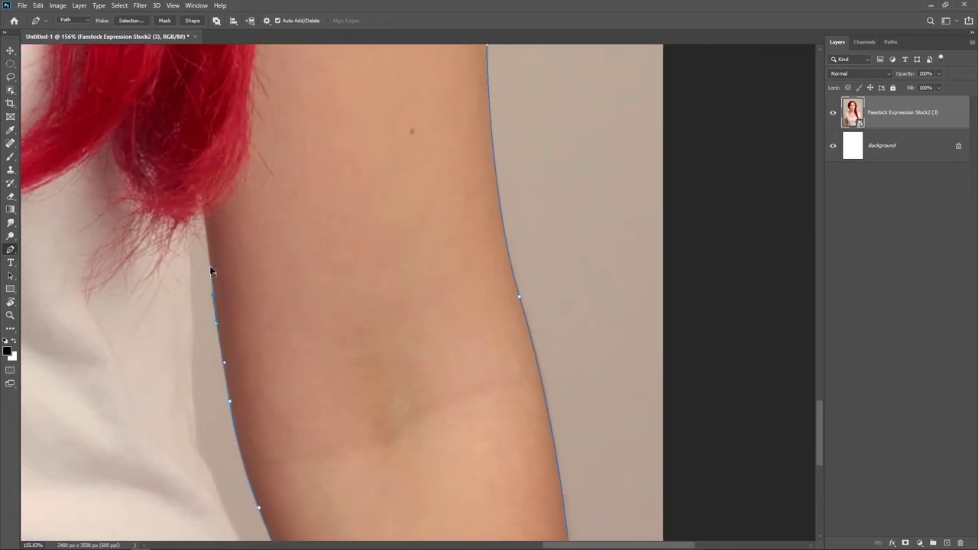
{"action": "left_click_drag", "start_coordinate": [210, 267], "coordinate": [204, 210]}
Run the path past the hair tip and down the shirt side, closing it at the starting anchor
{"action": "left_click_drag", "start_coordinate": [191, 285], "coordinate": [191, 220]}
{"action": "left_click", "coordinate": [189, 279]}
{"action": "left_click_drag", "start_coordinate": [195, 329], "coordinate": [298, 260]}
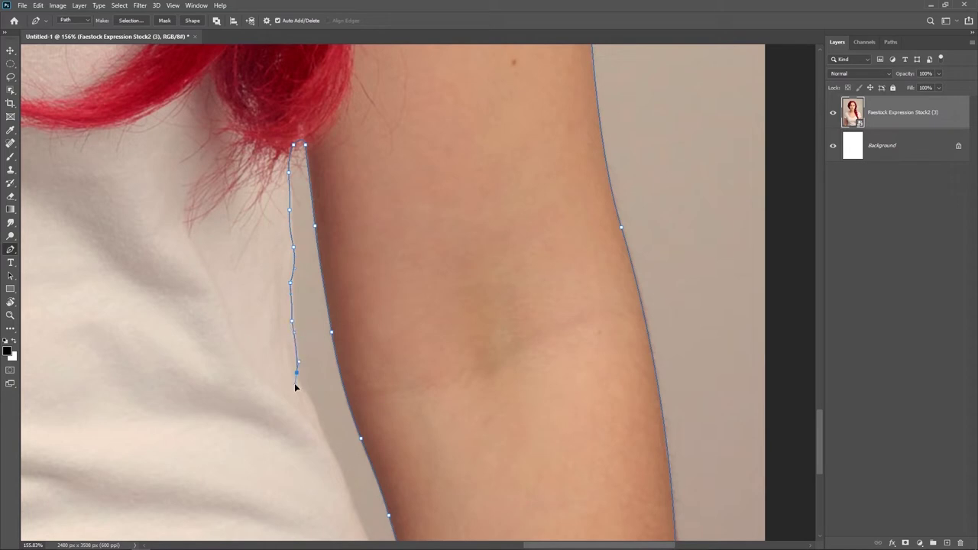
{"action": "left_click_drag", "start_coordinate": [320, 378], "coordinate": [306, 272]}
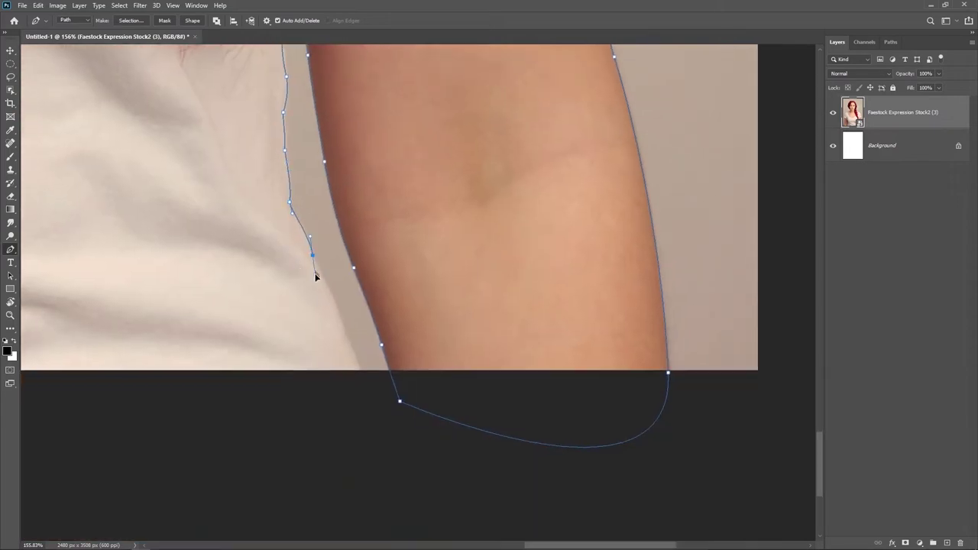
{"action": "left_click_drag", "start_coordinate": [341, 326], "coordinate": [347, 345]}
{"action": "scroll", "coordinate": [392, 359], "scroll_direction": "down", "scroll_amount": 5}
{"action": "scroll", "coordinate": [301, 349], "scroll_direction": "left", "scroll_amount": 5}
{"action": "scroll", "coordinate": [305, 389], "scroll_direction": "up", "scroll_amount": 7}
{"action": "scroll", "coordinate": [319, 385], "scroll_direction": "down", "scroll_amount": 5}
{"action": "left_click_drag", "start_coordinate": [300, 341], "coordinate": [281, 381]}
{"action": "left_click", "coordinate": [98, 390]}
Pan along the gap between arm and shirt to check the closed outline
{"action": "scroll", "coordinate": [360, 148], "scroll_direction": "up", "scroll_amount": 2}
{"action": "scroll", "coordinate": [310, 283], "scroll_direction": "up", "scroll_amount": 2}
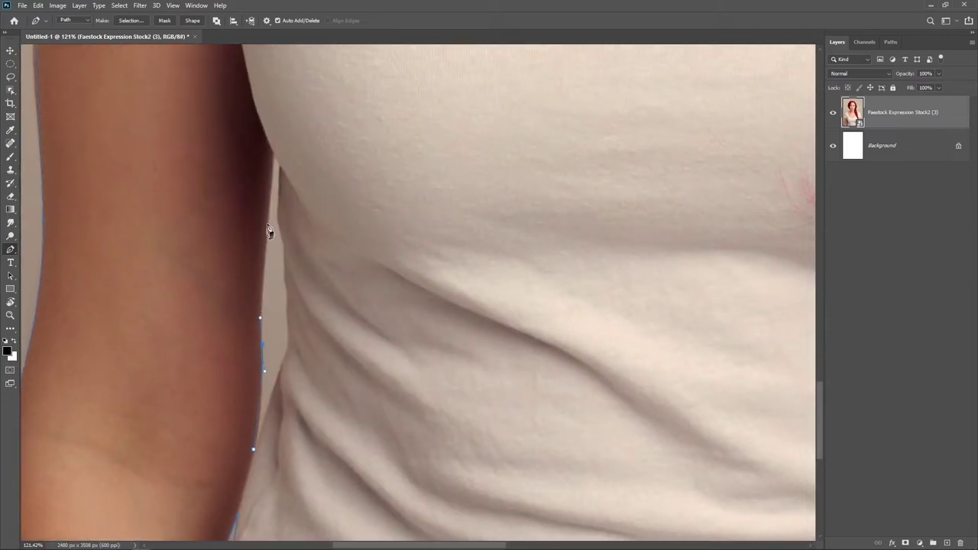
{"action": "scroll", "coordinate": [274, 149], "scroll_direction": "up", "scroll_amount": 2}
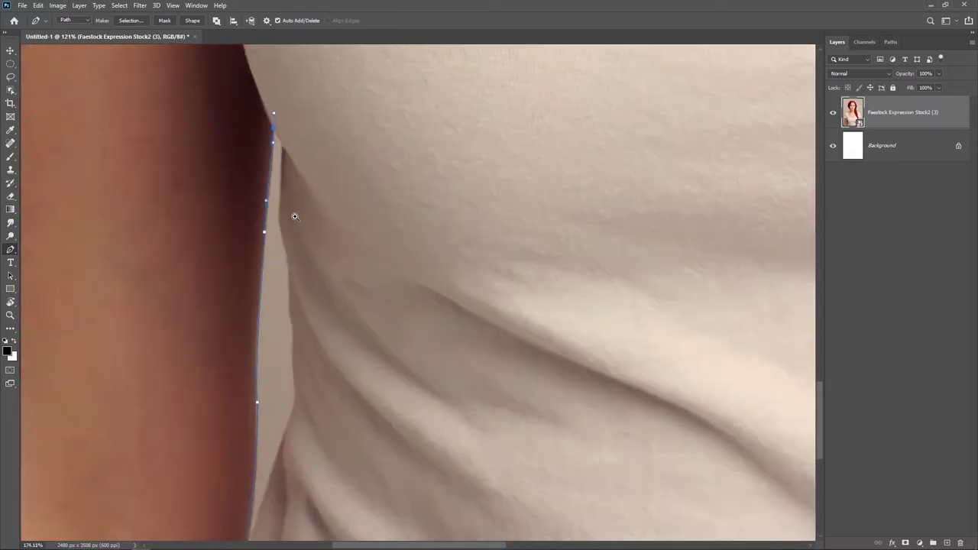
{"action": "scroll", "coordinate": [291, 214], "scroll_direction": "up", "scroll_amount": 1}
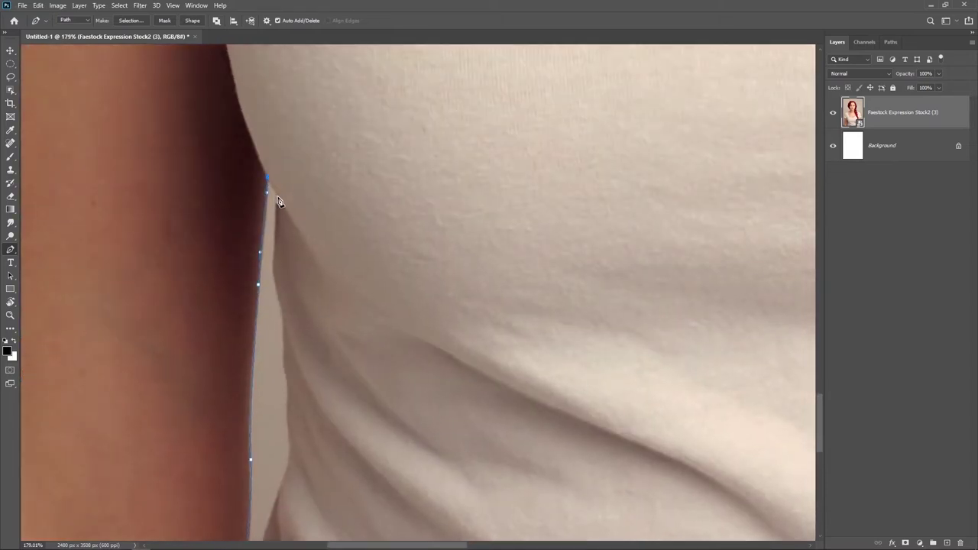
{"action": "left_click_drag", "start_coordinate": [294, 260], "coordinate": [307, 193]}
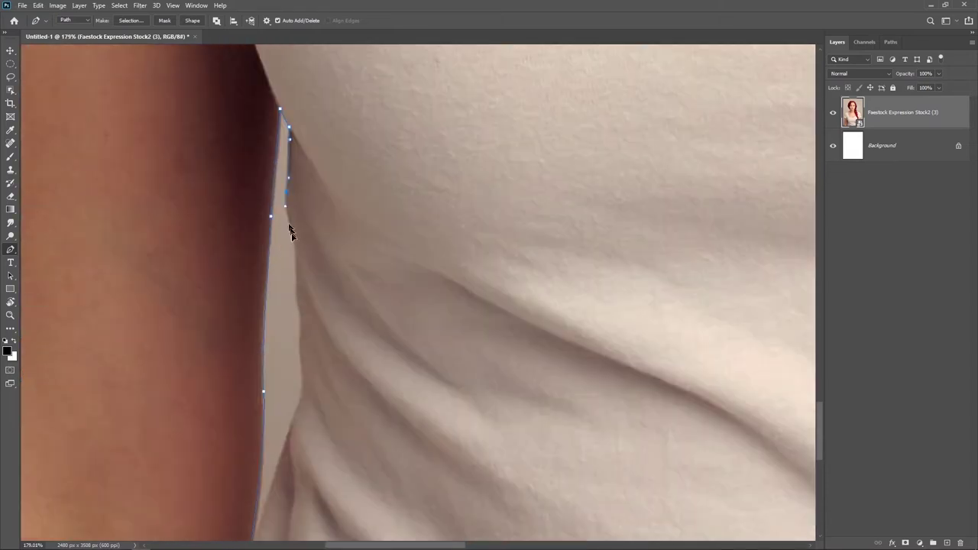
{"action": "left_click_drag", "start_coordinate": [296, 289], "coordinate": [313, 205]}
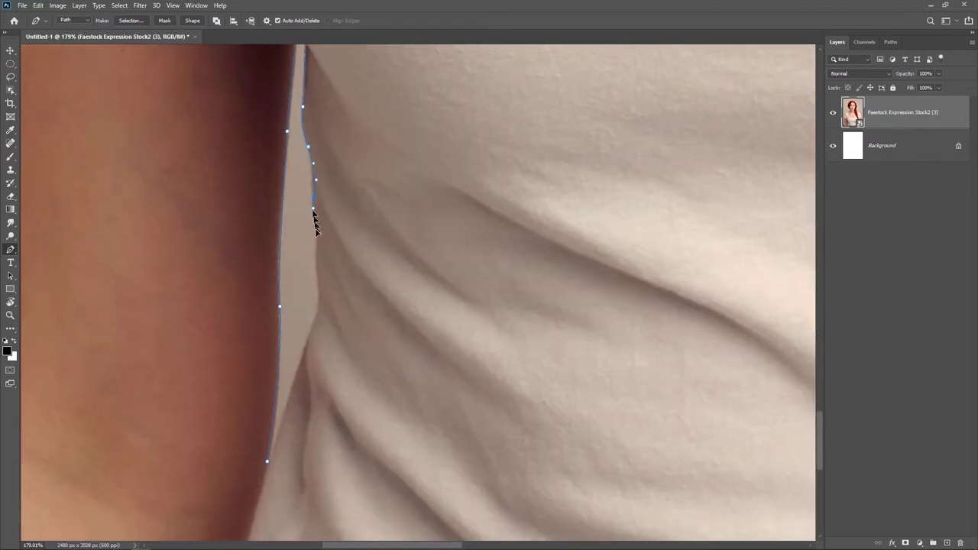
{"action": "left_click_drag", "start_coordinate": [333, 294], "coordinate": [320, 208]}
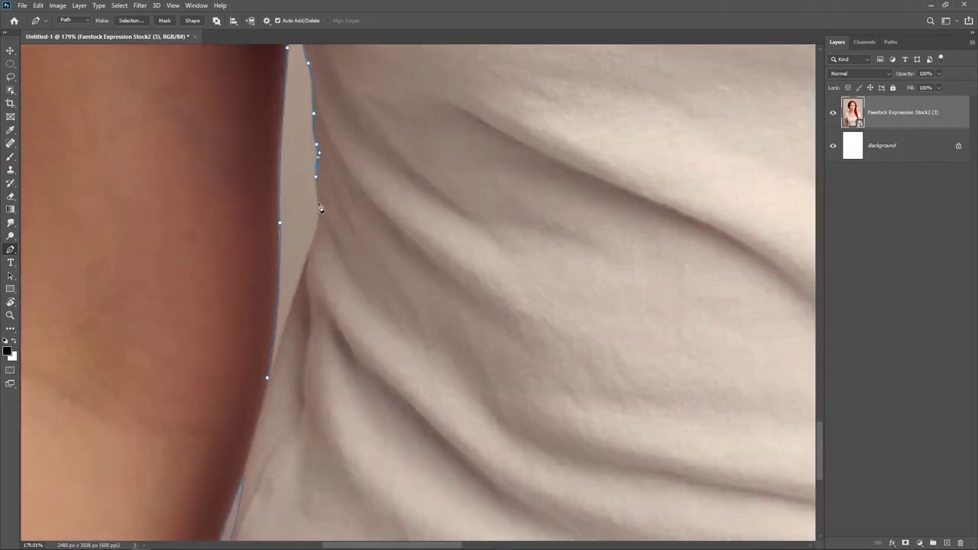
{"action": "left_click_drag", "start_coordinate": [307, 264], "coordinate": [332, 183]}
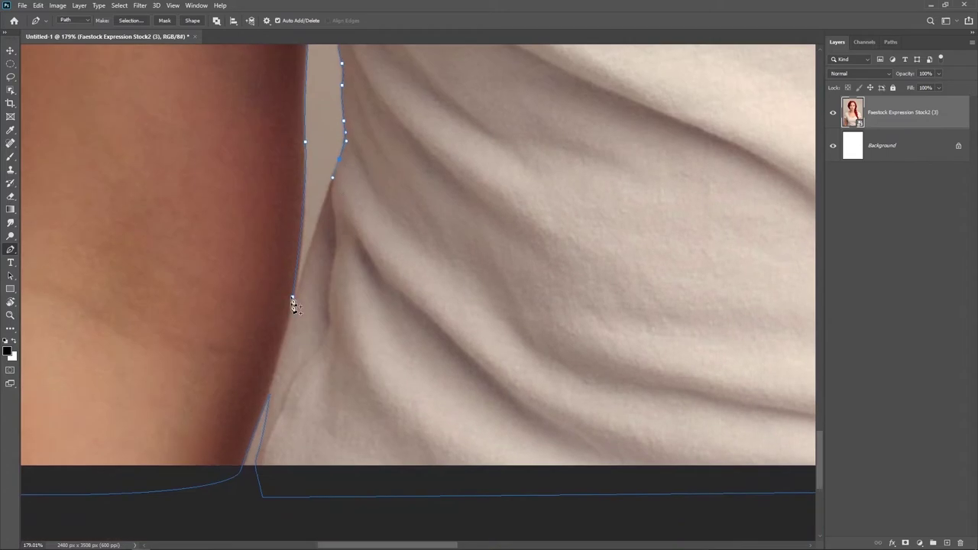
{"action": "scroll", "coordinate": [288, 316], "scroll_direction": "down", "scroll_amount": 10}
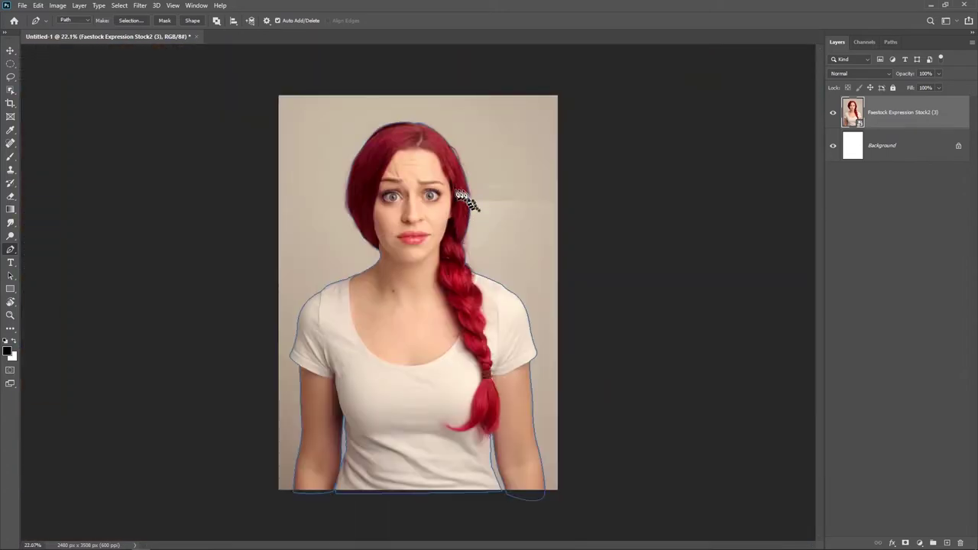
Convert the path to a selection and add a layer mask cutting out the woman
{"action": "right_click", "coordinate": [421, 246]}
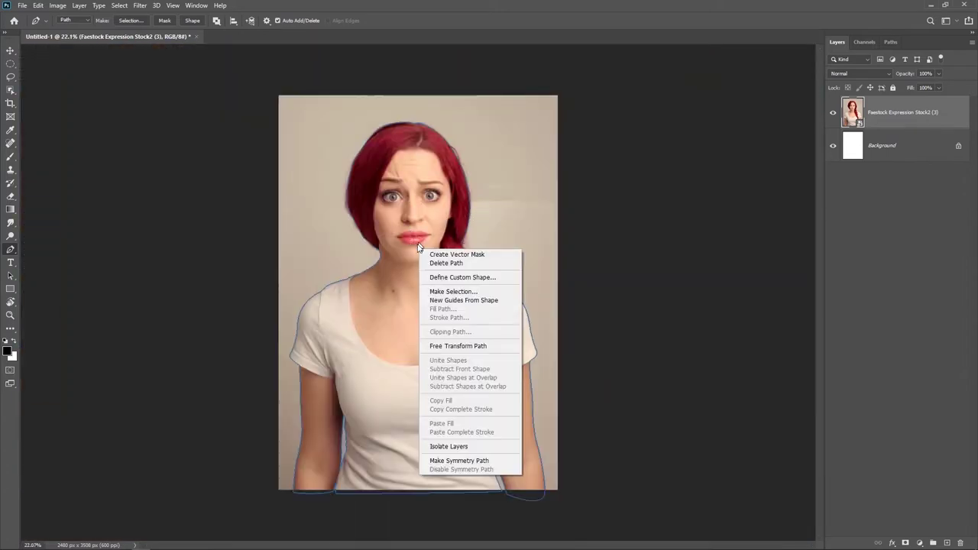
{"action": "left_click", "coordinate": [431, 285]}
{"action": "left_click", "coordinate": [544, 152]}
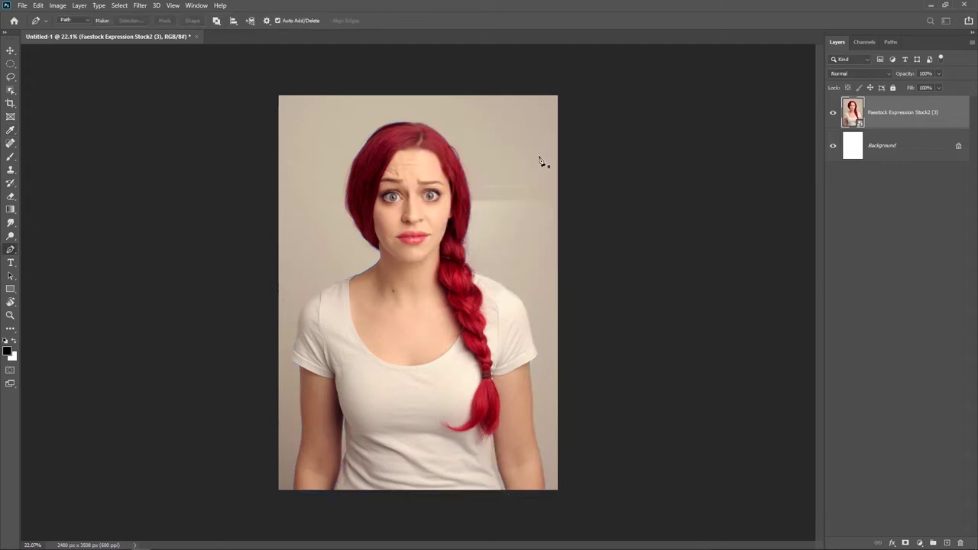
{"action": "left_click", "coordinate": [905, 543]}
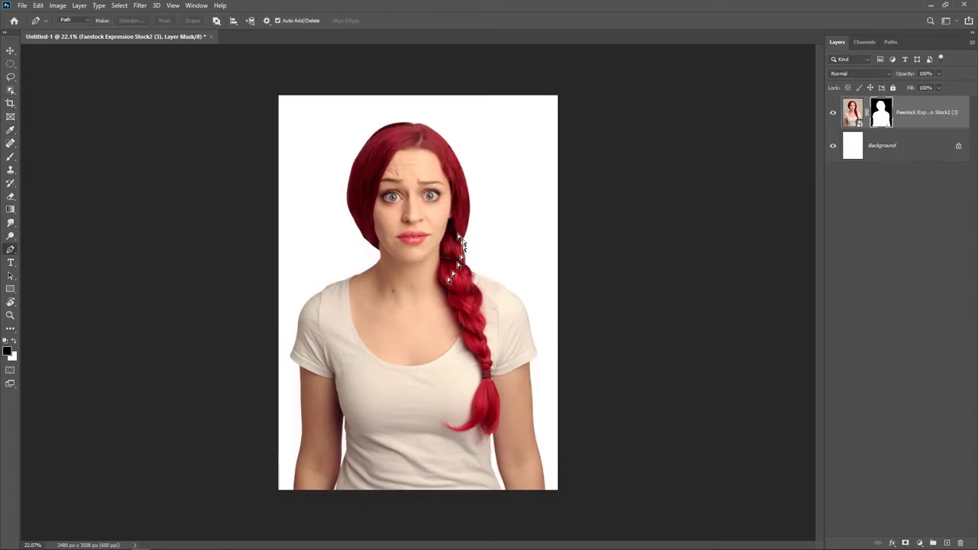
{"action": "scroll", "coordinate": [440, 274], "scroll_direction": "up", "scroll_amount": 2}
{"action": "key", "text": "v"}
{"action": "scroll", "coordinate": [483, 279], "scroll_direction": "down", "scroll_amount": 2}
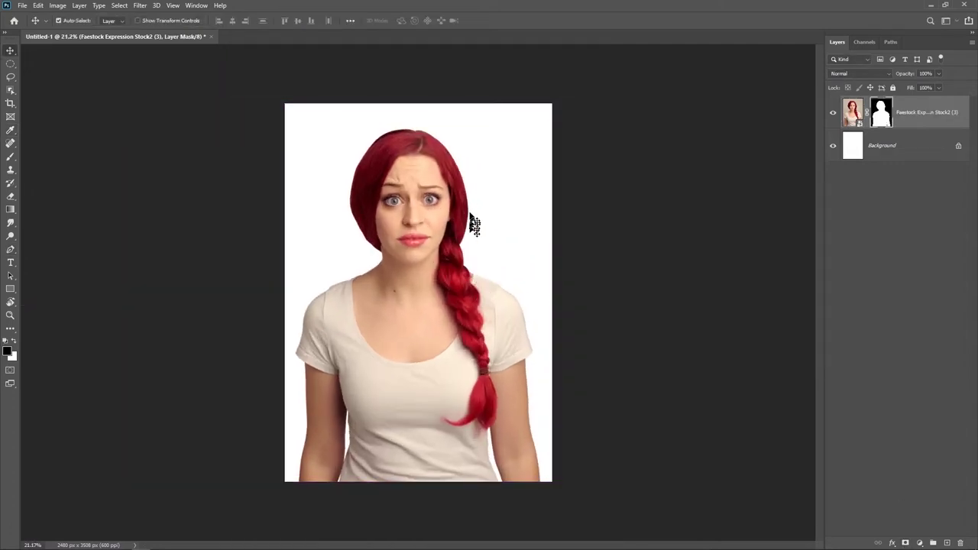
Duplicate the masked layer, apply the mask on the copy, and hide the original
{"action": "right_click", "coordinate": [884, 114]}
{"action": "key", "text": "Escape"}
{"action": "key", "text": "ctrl+j"}
{"action": "right_click", "coordinate": [871, 139]}
{"action": "key", "text": "Escape"}
{"action": "right_click", "coordinate": [879, 119]}
{"action": "left_click", "coordinate": [905, 147]}
{"action": "right_click", "coordinate": [886, 115]}
{"action": "left_click", "coordinate": [871, 250]}
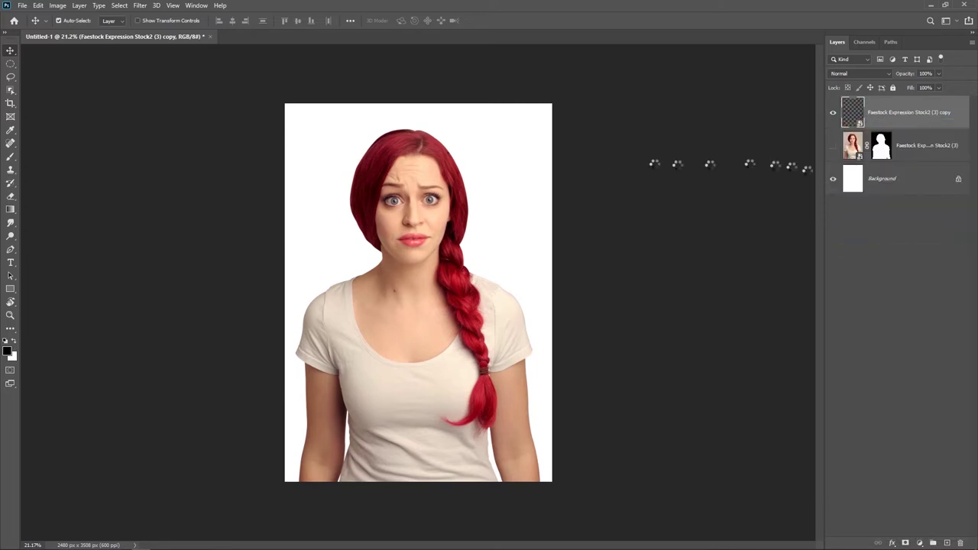
Make a second copy of the cut-out layer
{"action": "left_click", "coordinate": [139, 5]}
{"action": "left_click", "coordinate": [166, 87]}
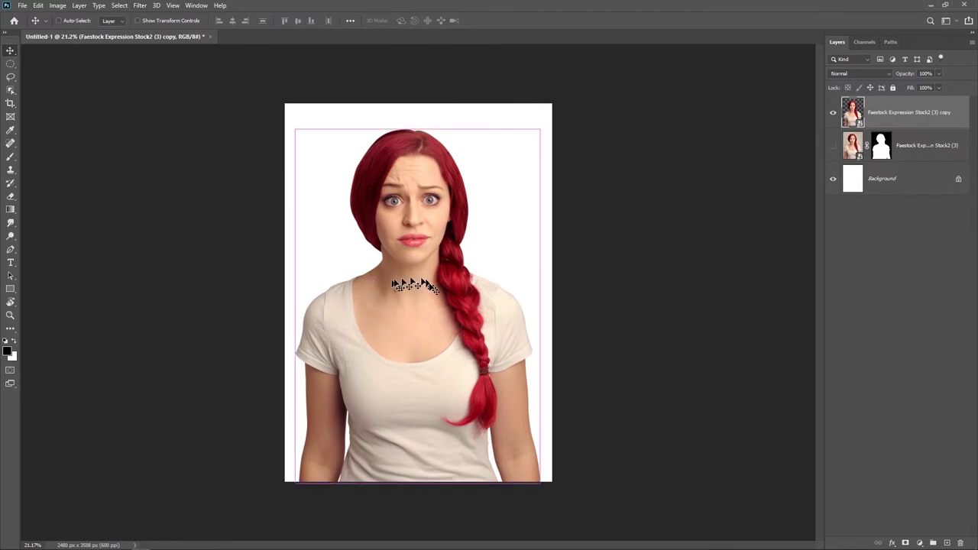
{"action": "scroll", "coordinate": [416, 288], "scroll_direction": "up", "scroll_amount": 3}
{"action": "left_click_drag", "start_coordinate": [428, 313], "coordinate": [421, 339]}
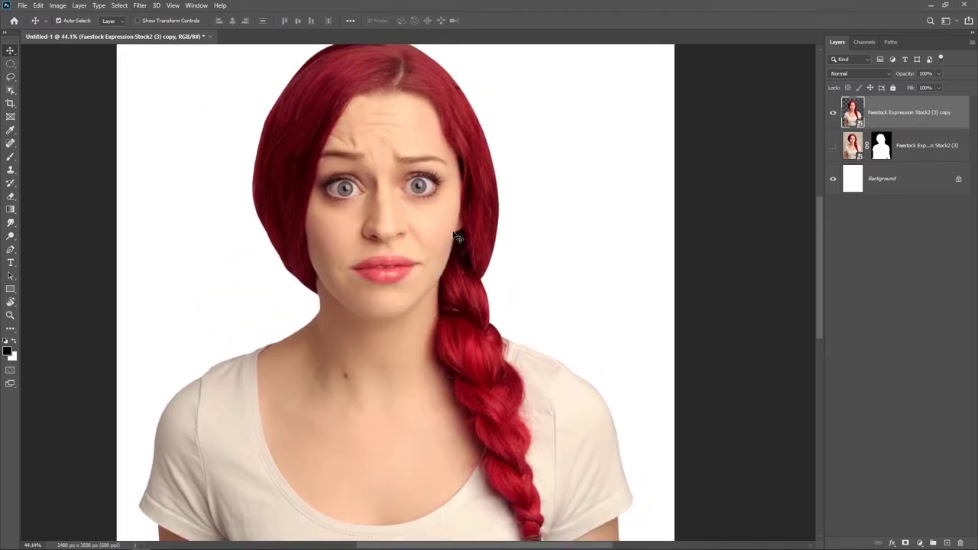
{"action": "key", "text": "ctrl+j"}
Start a new pen path from beside the hair down toward the jaw
{"action": "scroll", "coordinate": [417, 344], "scroll_direction": "up", "scroll_amount": 2}
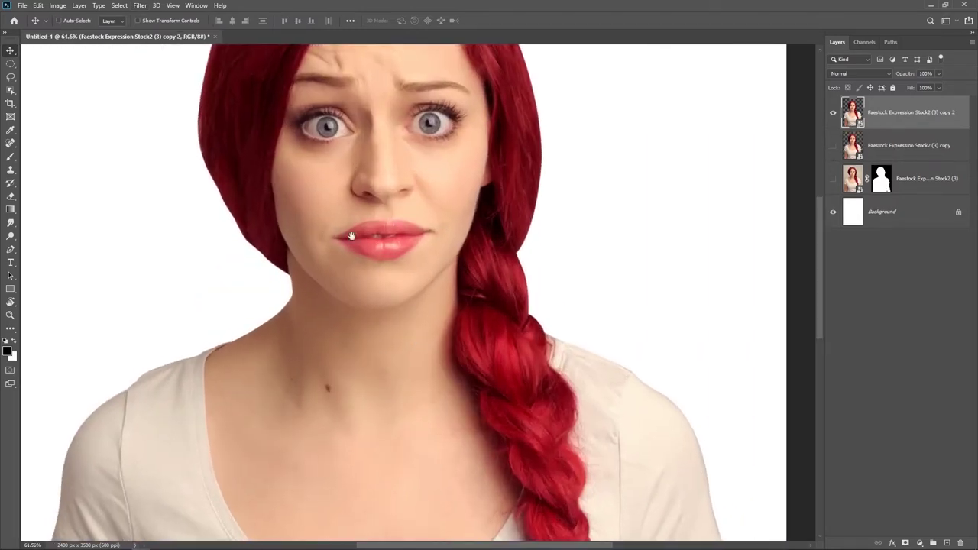
{"action": "scroll", "coordinate": [344, 328], "scroll_direction": "up", "scroll_amount": 2}
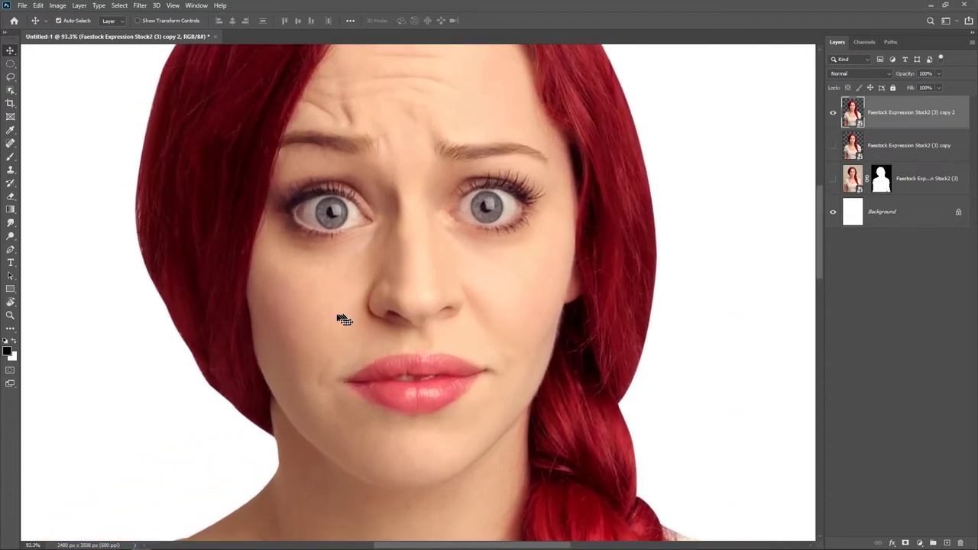
{"action": "key", "text": "p"}
{"action": "left_click", "coordinate": [105, 176]}
{"action": "left_click", "coordinate": [170, 323]}
Trace path anchors curving along the left jaw and jawline
{"action": "left_click_drag", "start_coordinate": [276, 397], "coordinate": [288, 414]}
{"action": "scroll", "coordinate": [305, 413], "scroll_direction": "up", "scroll_amount": 2}
{"action": "scroll", "coordinate": [278, 346], "scroll_direction": "up", "scroll_amount": 1}
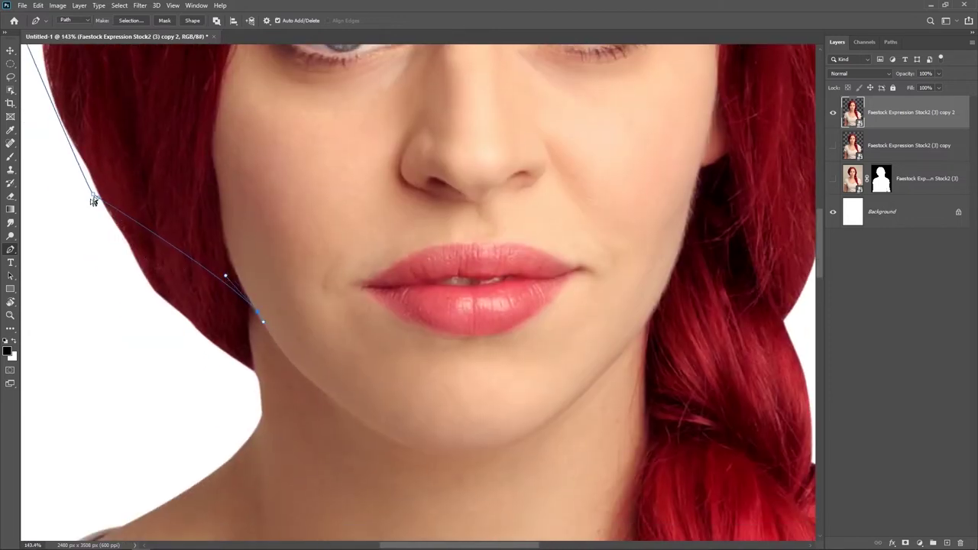
{"action": "left_click_drag", "start_coordinate": [93, 195], "coordinate": [80, 167]}
{"action": "left_click_drag", "start_coordinate": [398, 409], "coordinate": [351, 328]}
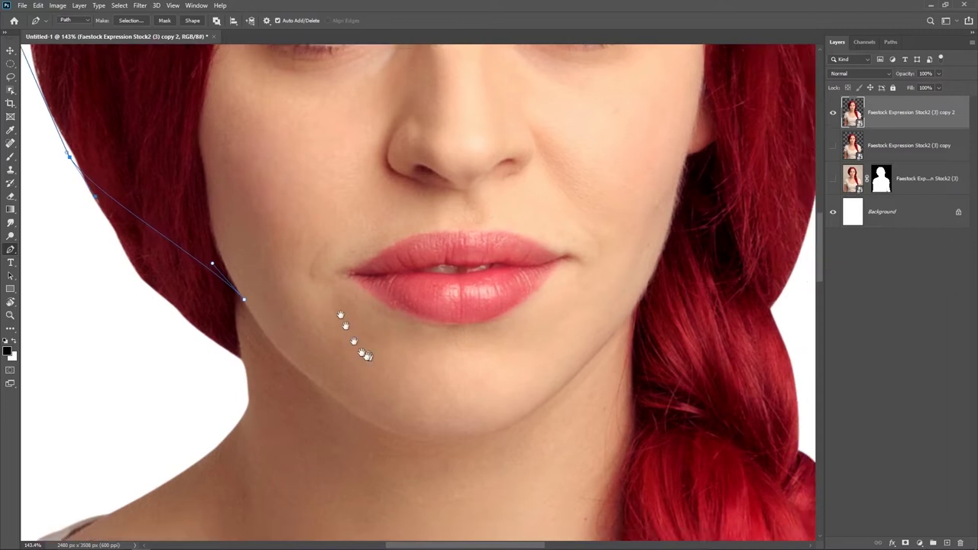
{"action": "left_click_drag", "start_coordinate": [237, 267], "coordinate": [266, 301]}
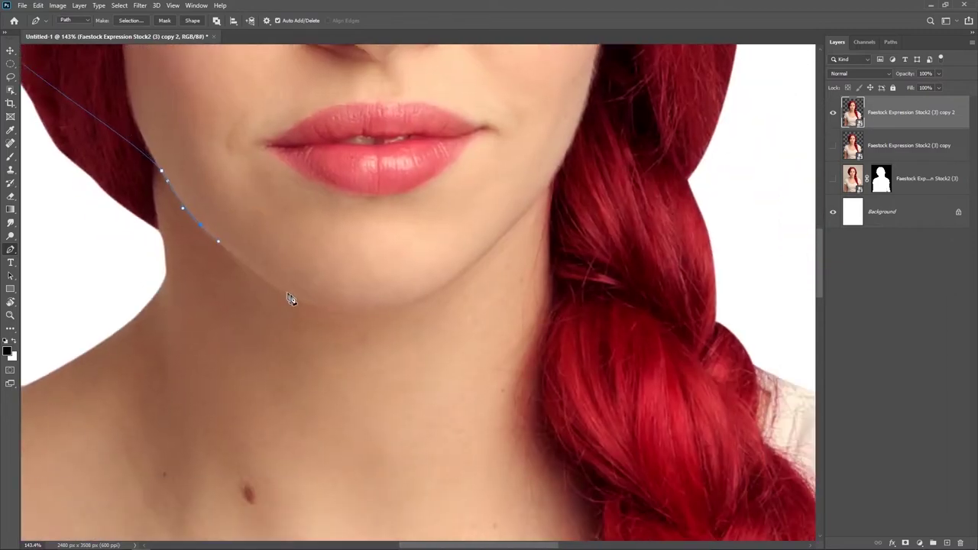
{"action": "left_click", "coordinate": [306, 302]}
Continue the path past the chin, around the right jaw and up around the hair
{"action": "left_click_drag", "start_coordinate": [378, 306], "coordinate": [325, 292]}
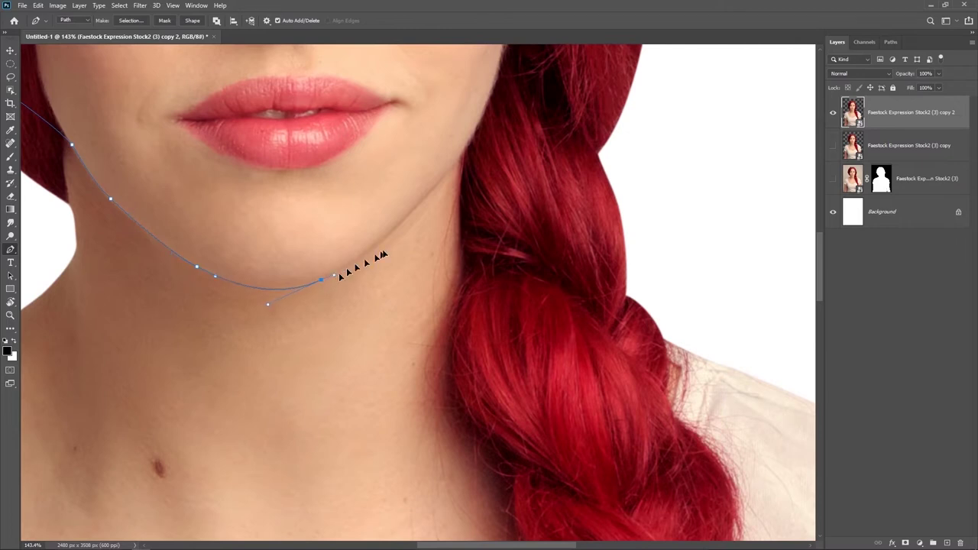
{"action": "left_click", "coordinate": [421, 201]}
{"action": "left_click_drag", "start_coordinate": [467, 168], "coordinate": [367, 233]}
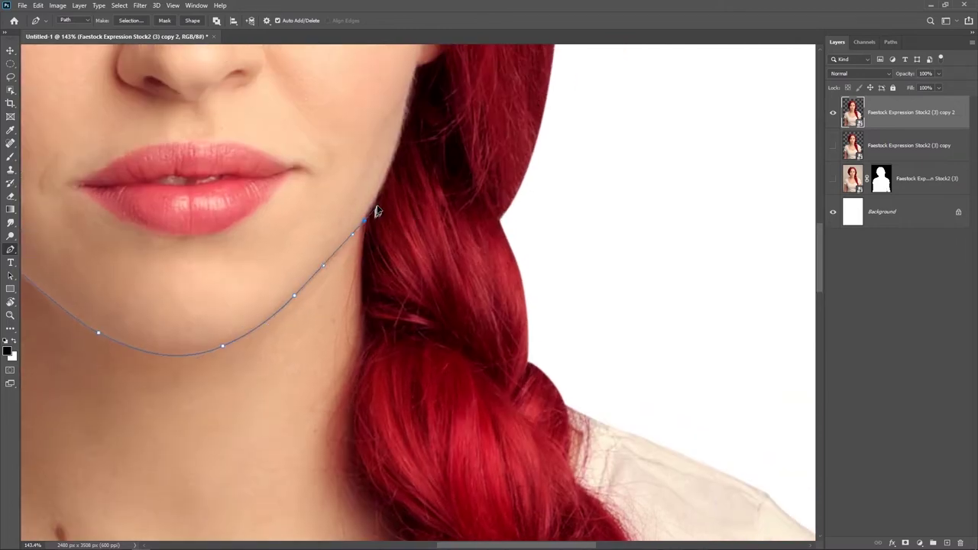
{"action": "scroll", "coordinate": [581, 145], "scroll_direction": "down", "scroll_amount": 5}
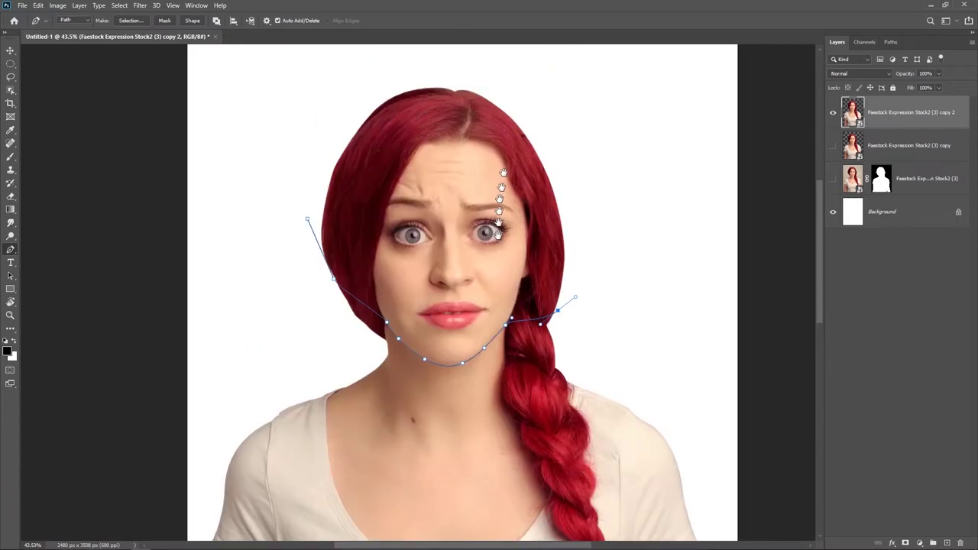
{"action": "left_click_drag", "start_coordinate": [592, 94], "coordinate": [540, 82]}
{"action": "left_click_drag", "start_coordinate": [283, 108], "coordinate": [233, 195]}
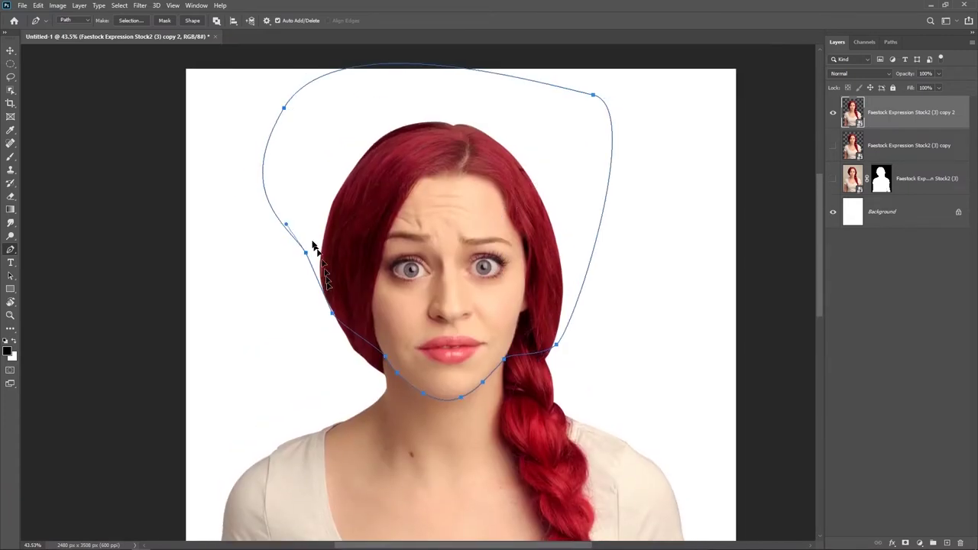
{"action": "scroll", "coordinate": [529, 259], "scroll_direction": "down", "scroll_amount": 1}
Convert the closed head path into a selection
{"action": "right_click", "coordinate": [425, 272]}
{"action": "left_click", "coordinate": [466, 314]}
{"action": "left_click", "coordinate": [535, 151]}
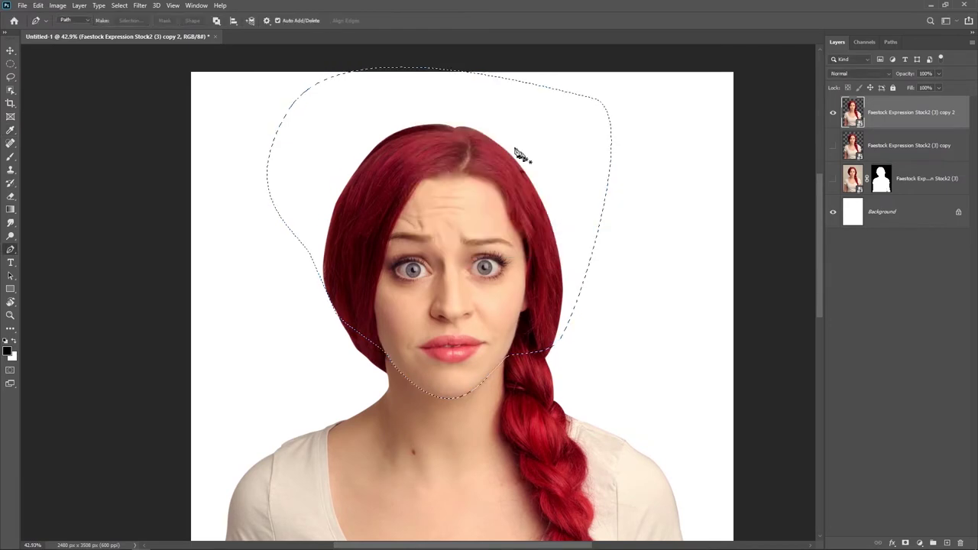
{"action": "right_click", "coordinate": [472, 274]}
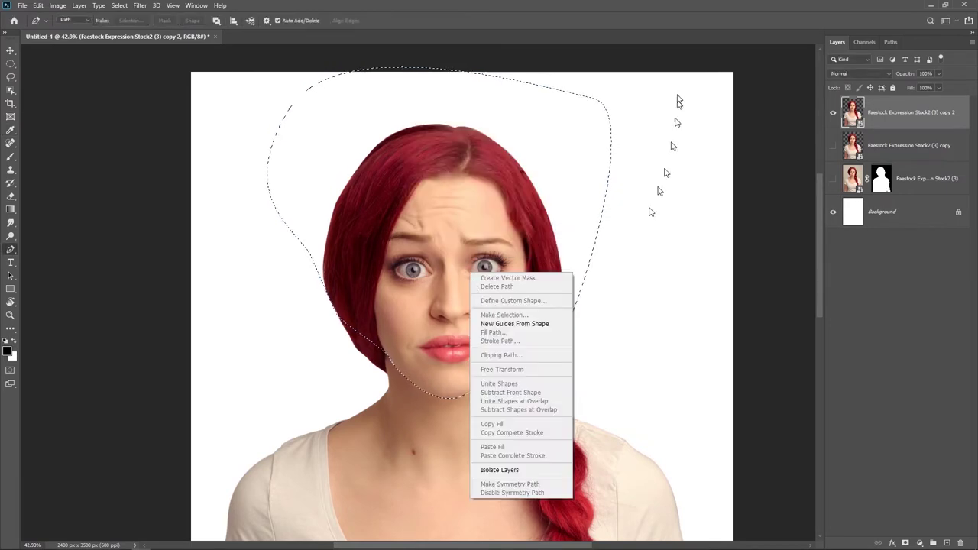
Copy the selected head onto a new layer with Layer via Copy
{"action": "key", "text": "Escape"}
{"action": "key", "text": "m"}
{"action": "right_click", "coordinate": [465, 251]}
{"action": "left_click", "coordinate": [504, 326]}
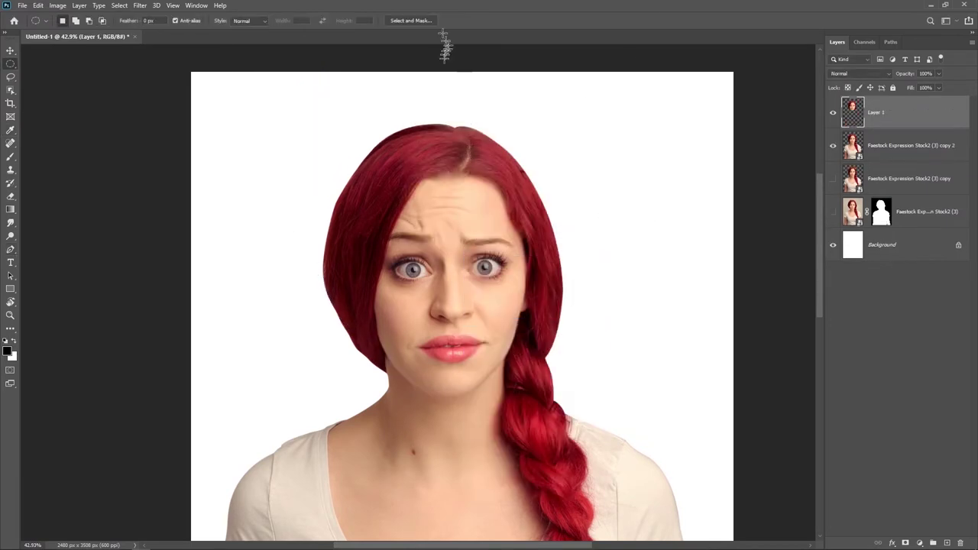
Hide the copy 2 layer and move the copy layer above it
{"action": "key", "text": "v"}
{"action": "left_click", "coordinate": [833, 145]}
{"action": "left_click_drag", "start_coordinate": [878, 178], "coordinate": [877, 141]}
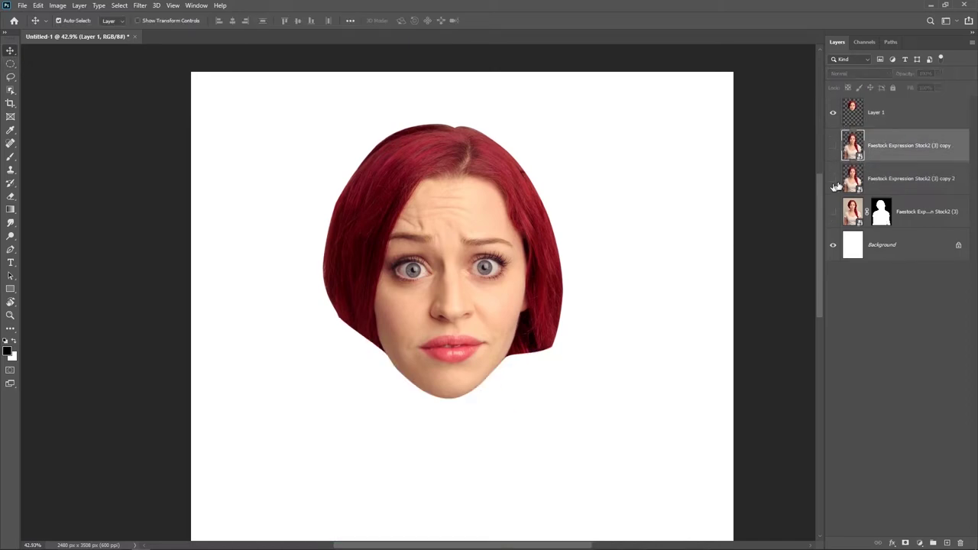
Show the full-photo layer again, shrink it to about 75% and move it lower
{"action": "left_click", "coordinate": [832, 145]}
{"action": "key", "text": "ctrl+t"}
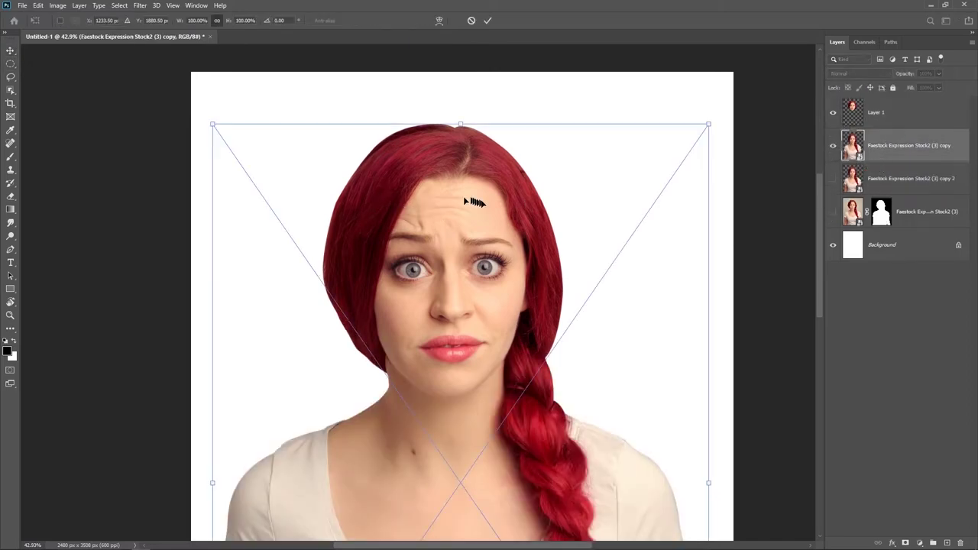
{"action": "scroll", "coordinate": [551, 309], "scroll_direction": "down", "scroll_amount": 3}
{"action": "left_click_drag", "start_coordinate": [529, 142], "coordinate": [497, 157]}
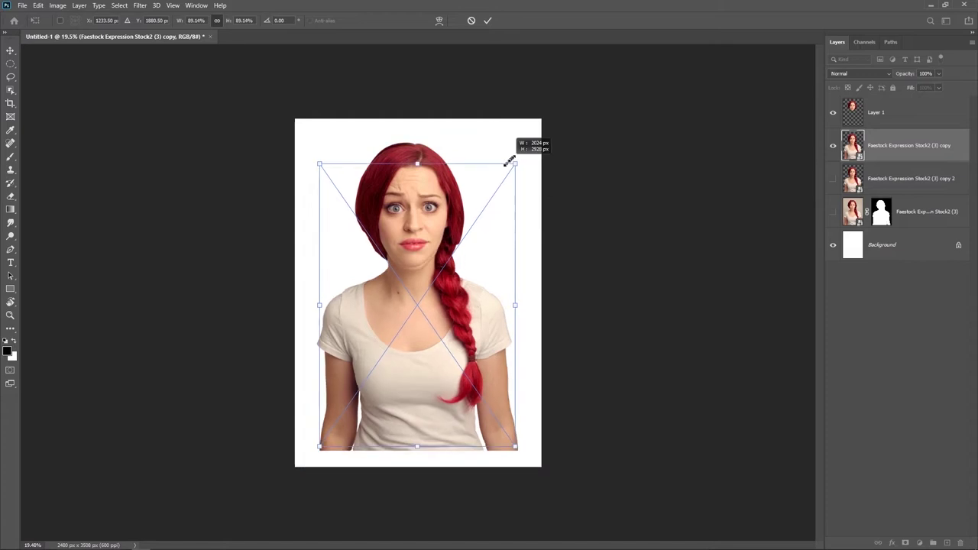
{"action": "left_click_drag", "start_coordinate": [447, 305], "coordinate": [444, 350]}
Pull the bottom corners inward to taper the body, shrink slightly more, and apply
{"action": "left_click_drag", "start_coordinate": [501, 420], "coordinate": [488, 411]}
{"action": "left_click_drag", "start_coordinate": [326, 418], "coordinate": [332, 411]}
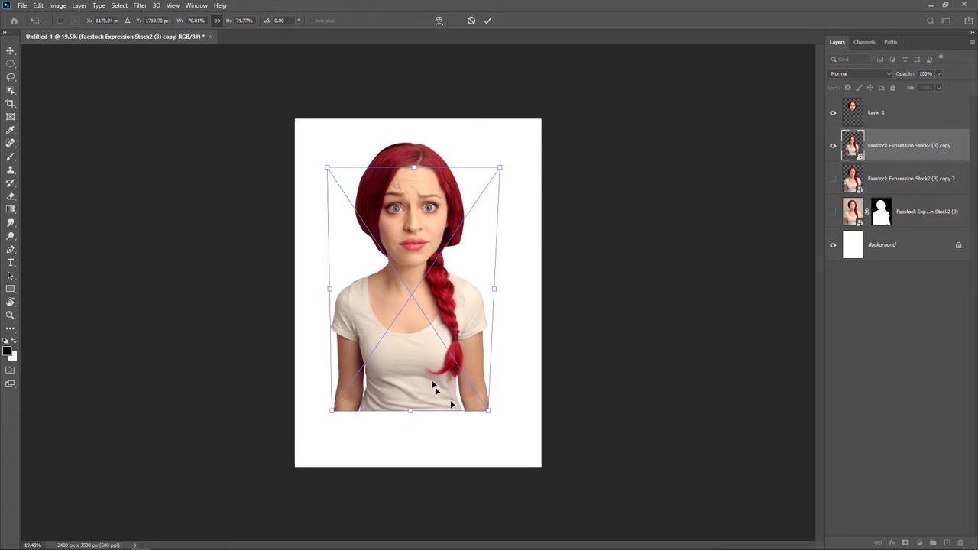
{"action": "left_click_drag", "start_coordinate": [488, 411], "coordinate": [487, 408]}
{"action": "left_click_drag", "start_coordinate": [331, 411], "coordinate": [333, 412]}
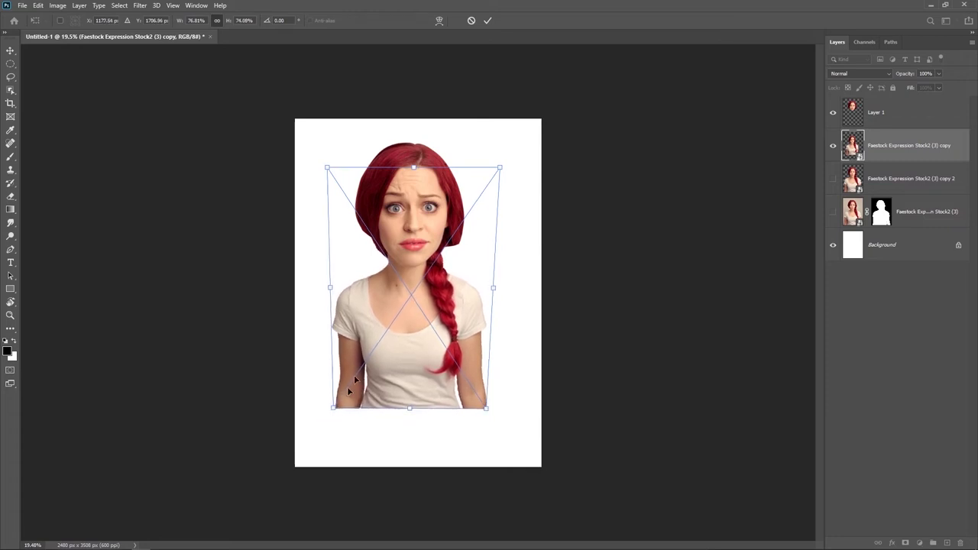
{"action": "left_click_drag", "start_coordinate": [499, 166], "coordinate": [496, 171]}
{"action": "left_click", "coordinate": [488, 21]}
Convert Layer 1 to a Smart Object and move it down together with the body layer
{"action": "right_click", "coordinate": [879, 113]}
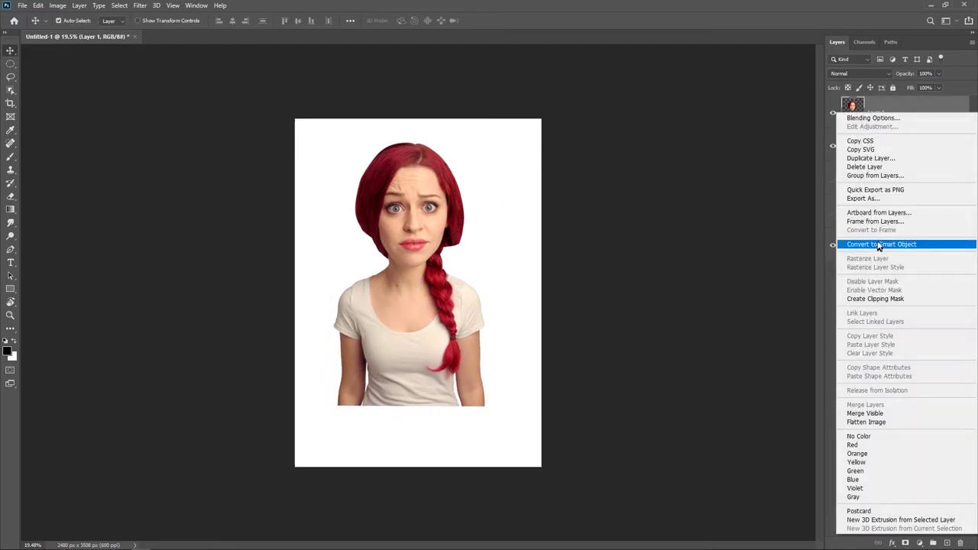
{"action": "left_click", "coordinate": [878, 245]}
{"action": "left_click", "coordinate": [869, 146], "text": "shift"}
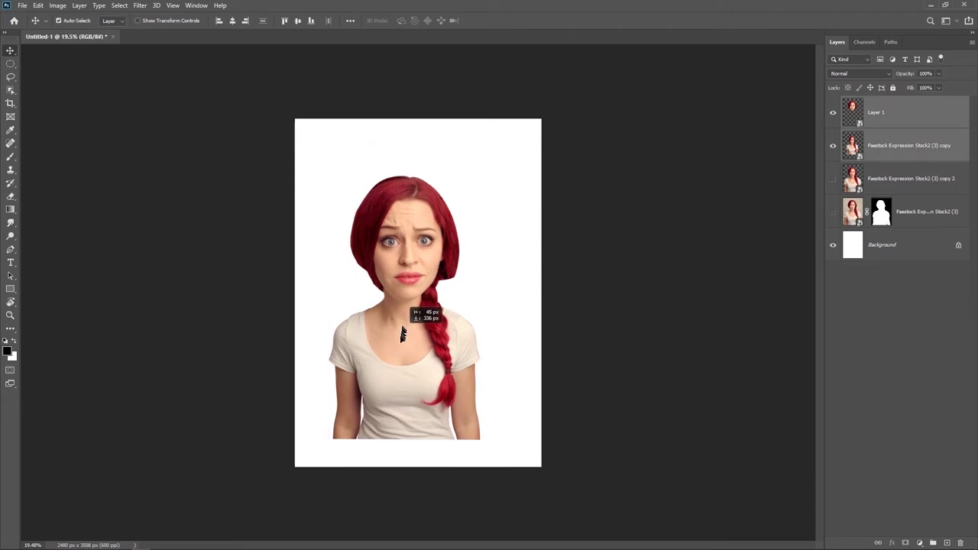
{"action": "left_click_drag", "start_coordinate": [405, 292], "coordinate": [407, 355]}
Scale head and body together to about 116%, shift the figure, and apply
{"action": "key", "text": "ctrl+t"}
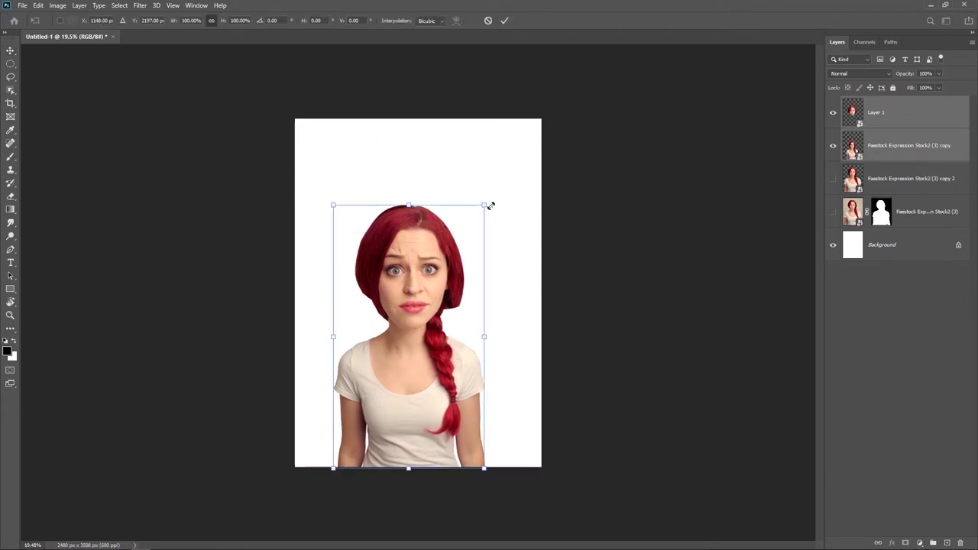
{"action": "left_click_drag", "start_coordinate": [486, 204], "coordinate": [495, 180]}
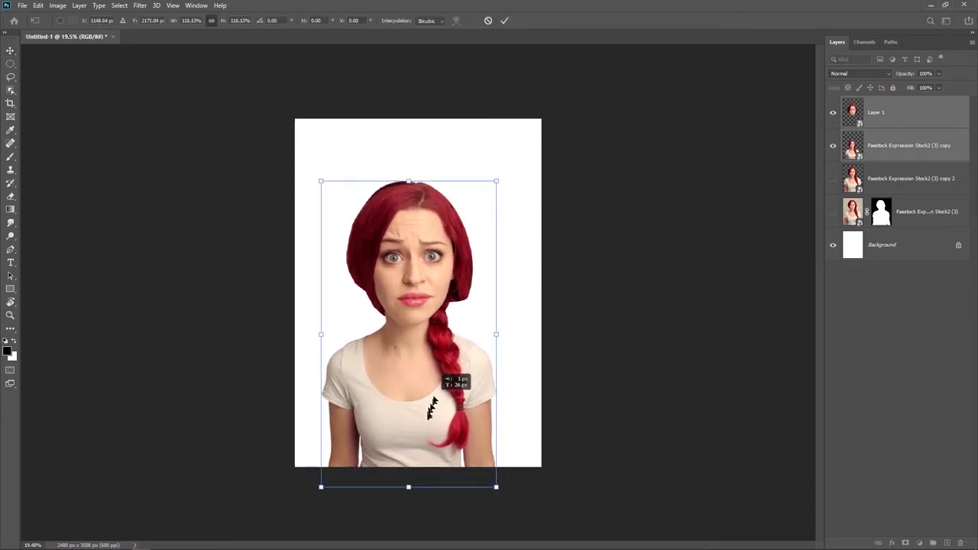
{"action": "left_click_drag", "start_coordinate": [448, 410], "coordinate": [457, 388]}
{"action": "left_click", "coordinate": [504, 20]}
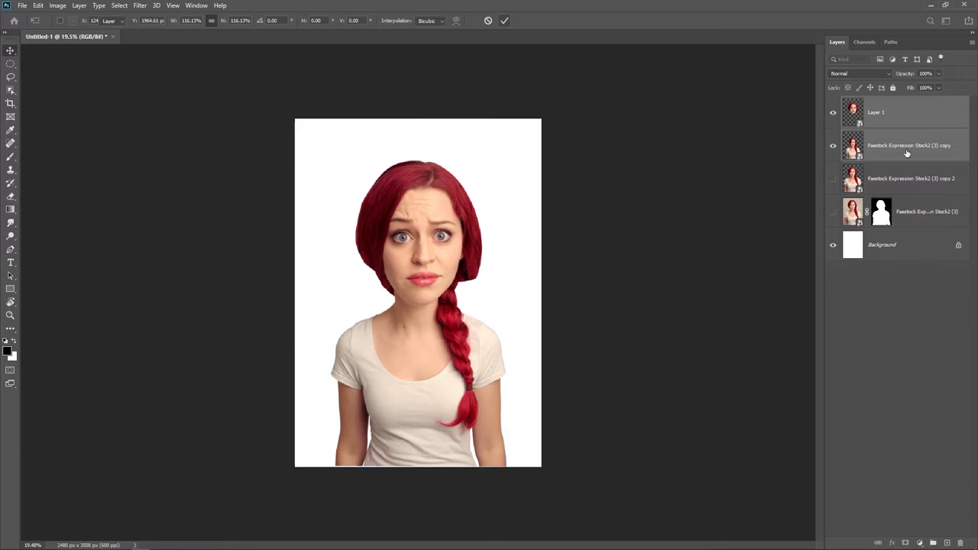
{"action": "left_click", "coordinate": [906, 153]}
{"action": "left_click", "coordinate": [882, 113]}
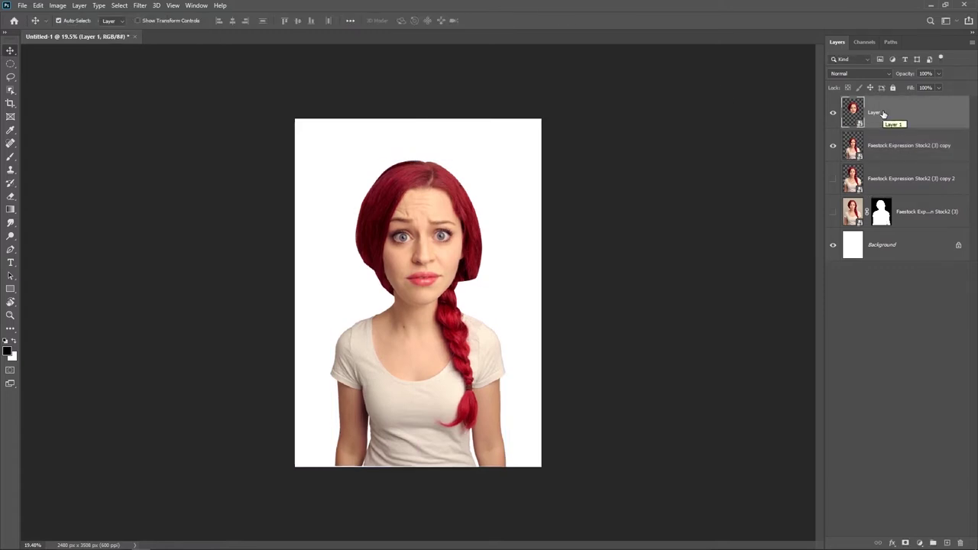
Enlarge the head to about 130% with a slight tilt and apply
{"action": "key", "text": "ctrl+t"}
{"action": "left_click_drag", "start_coordinate": [484, 159], "coordinate": [491, 150]}
{"action": "left_click_drag", "start_coordinate": [360, 135], "coordinate": [348, 153]}
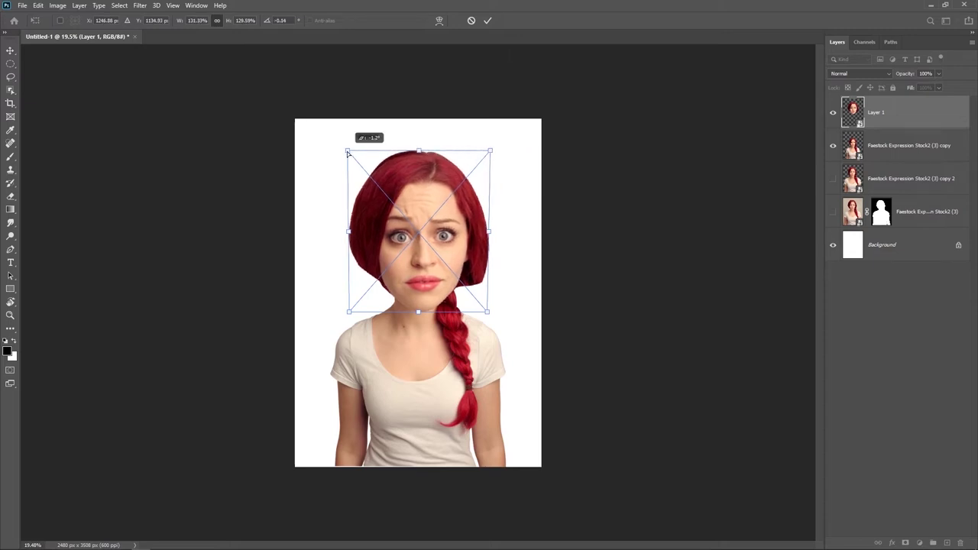
{"action": "left_click", "coordinate": [487, 21]}
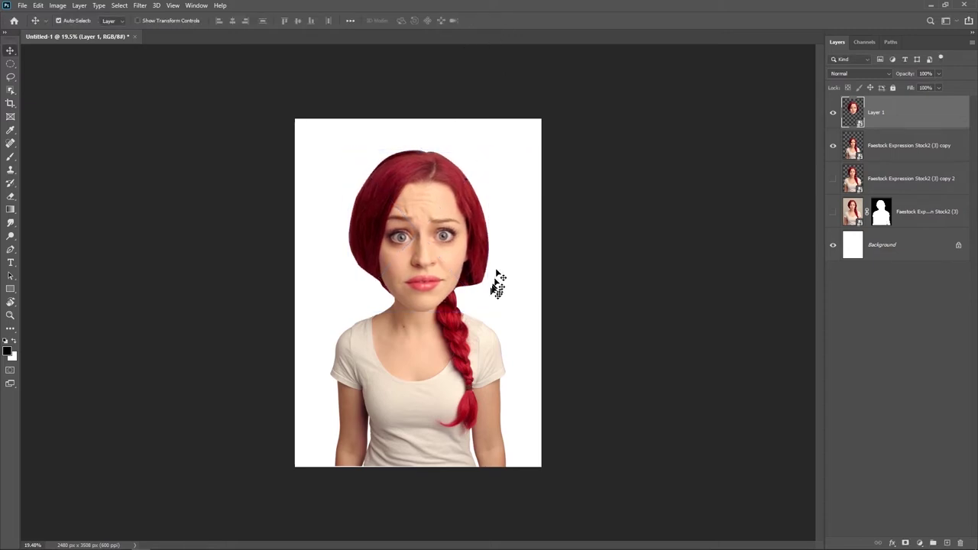
Nudge the head into place on the body, then move head and body down together
{"action": "left_click_drag", "start_coordinate": [432, 273], "coordinate": [426, 266]}
{"action": "key", "text": "Down"}
{"action": "key", "text": "Down"}
{"action": "key", "text": "Right"}
{"action": "key", "text": "Up"}
{"action": "key", "text": "Down"}
{"action": "key", "text": "Down"}
{"action": "key", "text": "Down"}
{"action": "key", "text": "Up"}
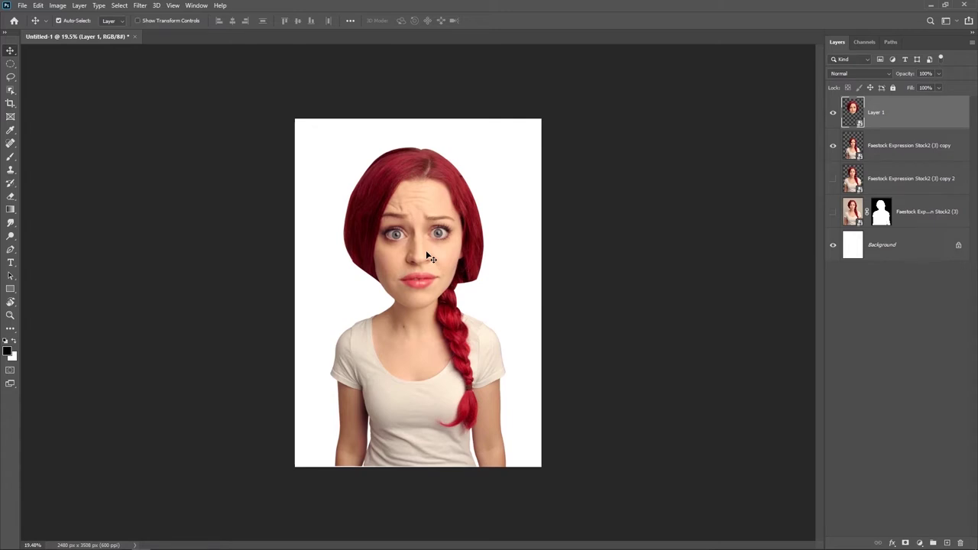
{"action": "left_click", "coordinate": [459, 277], "text": "shift"}
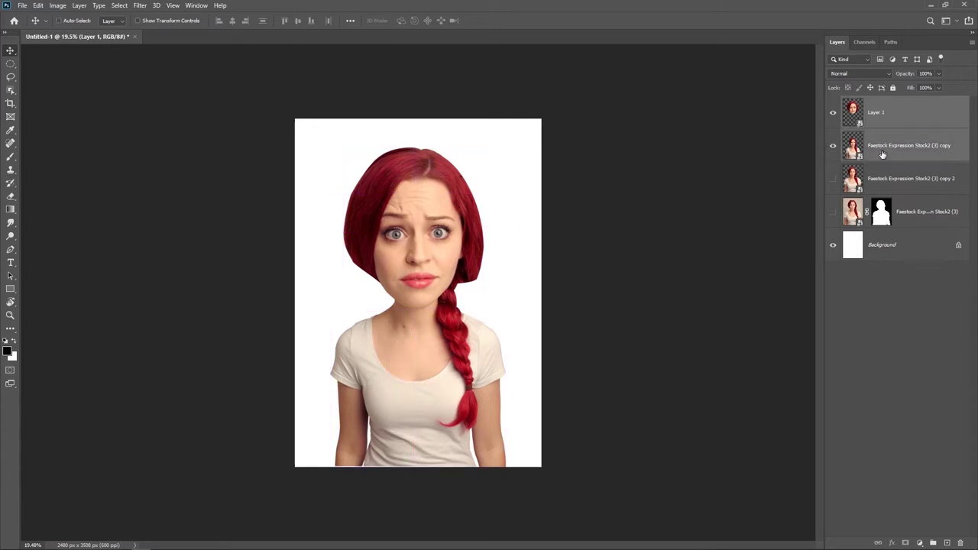
{"action": "key", "text": "Down"}
{"action": "key", "text": "Down"}
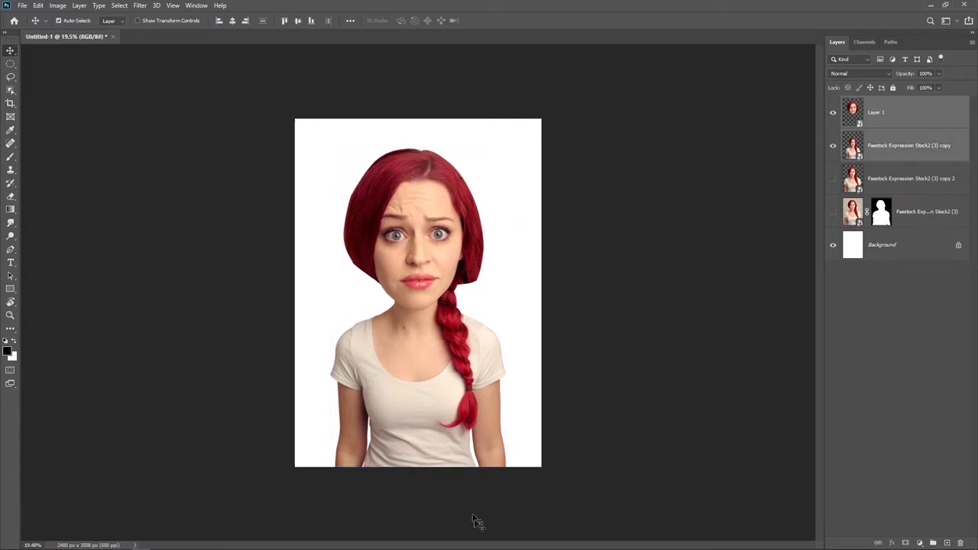
Enlarge the head alone slightly further to about 133%
{"action": "left_click", "coordinate": [899, 123]}
{"action": "key", "text": "ctrl+t"}
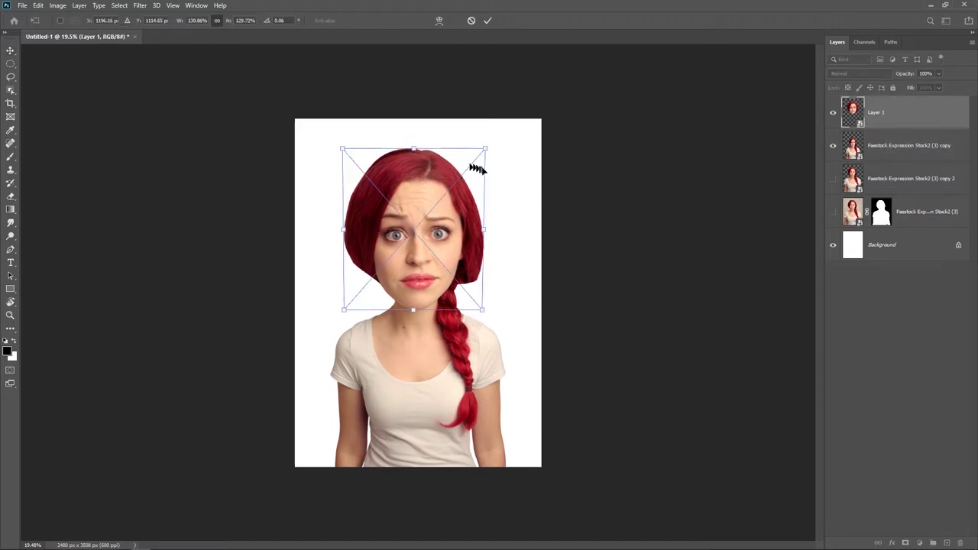
{"action": "left_click_drag", "start_coordinate": [486, 147], "coordinate": [489, 144]}
{"action": "left_click", "coordinate": [491, 20]}
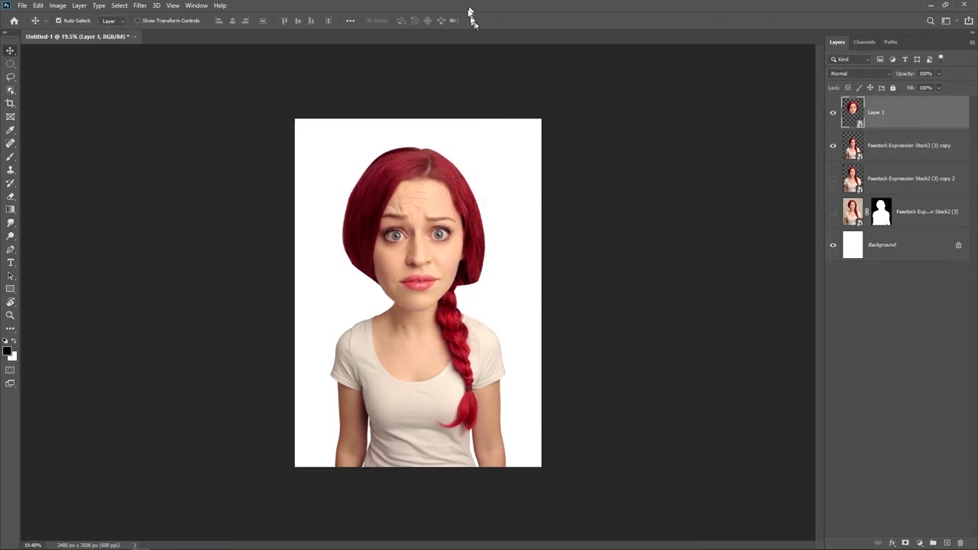
Open Liquify on the full-body layer, raise the brush to 1000, then close it
{"action": "scroll", "coordinate": [486, 361], "scroll_direction": "up", "scroll_amount": 1}
{"action": "scroll", "coordinate": [486, 360], "scroll_direction": "up", "scroll_amount": 1}
{"action": "scroll", "coordinate": [486, 361], "scroll_direction": "down", "scroll_amount": 1}
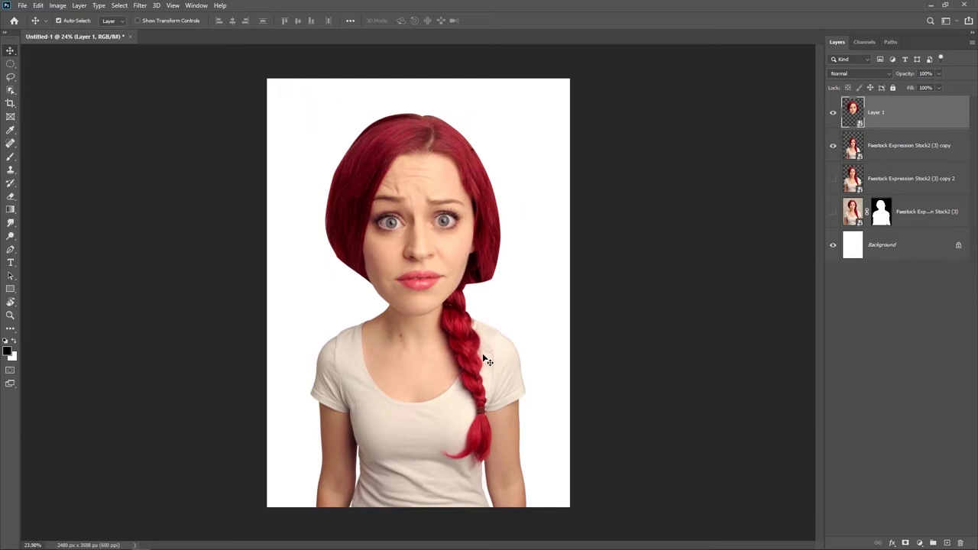
{"action": "left_click", "coordinate": [878, 146]}
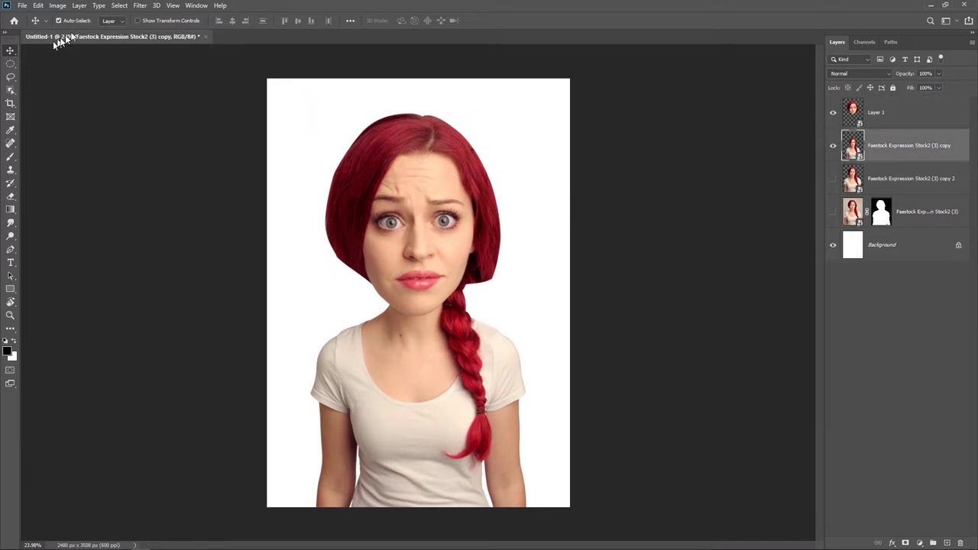
{"action": "left_click", "coordinate": [140, 5]}
{"action": "left_click", "coordinate": [164, 86]}
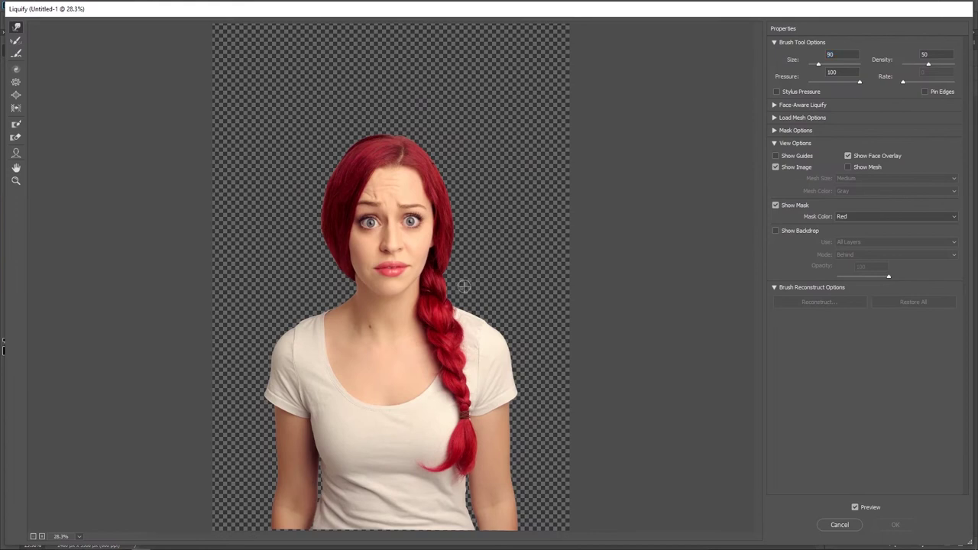
{"action": "key", "text": "bracketright"}
{"action": "key", "text": "bracketright"}
{"action": "key", "text": "bracketright"}
{"action": "key", "text": "bracketright"}
{"action": "key", "text": "bracketright"}
{"action": "key", "text": "bracketright"}
{"action": "key", "text": "bracketright"}
{"action": "key", "text": "bracketright"}
{"action": "key", "text": "bracketright"}
{"action": "left_click", "coordinate": [839, 524]}
Forward-warp the sleeves, shoulders and lower torso inward with a 1500 brush and apply
{"action": "left_click", "coordinate": [140, 5]}
{"action": "left_click", "coordinate": [160, 99]}
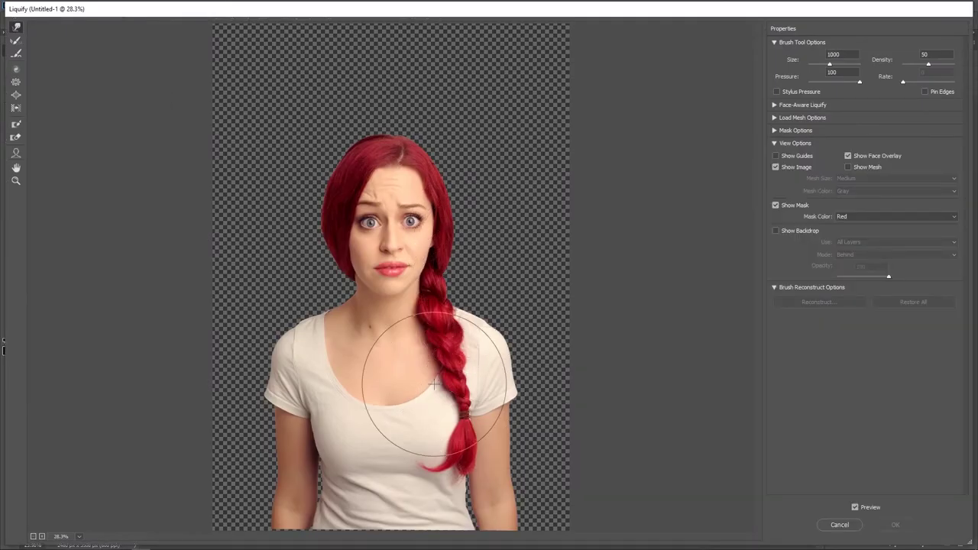
{"action": "left_click", "coordinate": [438, 382]}
{"action": "key", "text": "ctrl+minus"}
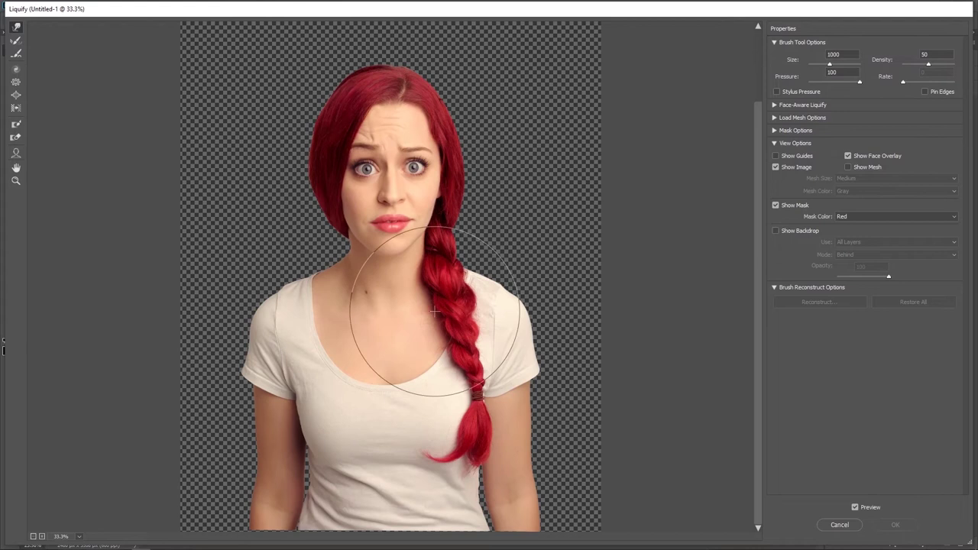
{"action": "key", "text": "bracketright"}
{"action": "key", "text": "bracketright"}
{"action": "key", "text": "bracketright"}
{"action": "key", "text": "bracketright"}
{"action": "key", "text": "bracketright"}
{"action": "left_click_drag", "start_coordinate": [538, 336], "coordinate": [542, 462]}
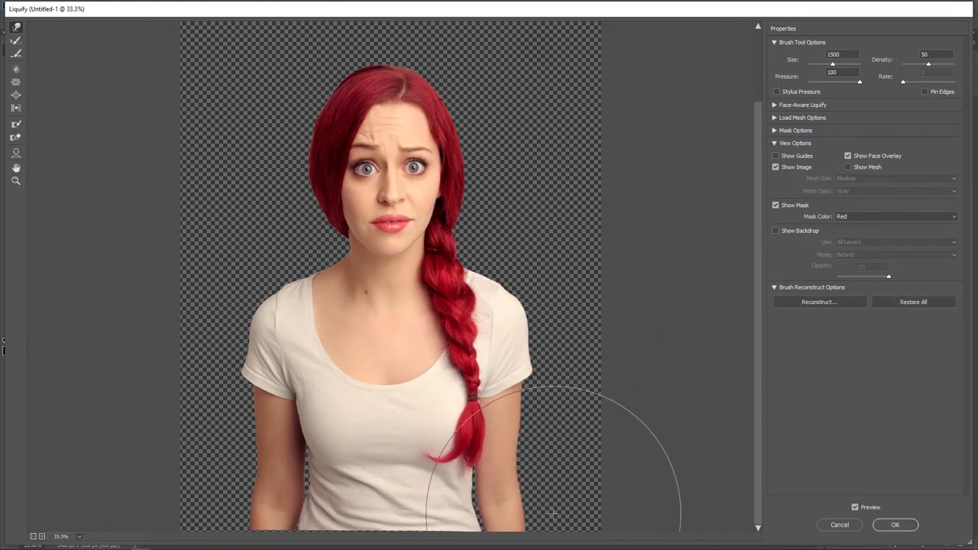
{"action": "left_click_drag", "start_coordinate": [524, 349], "coordinate": [505, 349]}
{"action": "left_click_drag", "start_coordinate": [282, 340], "coordinate": [268, 374]}
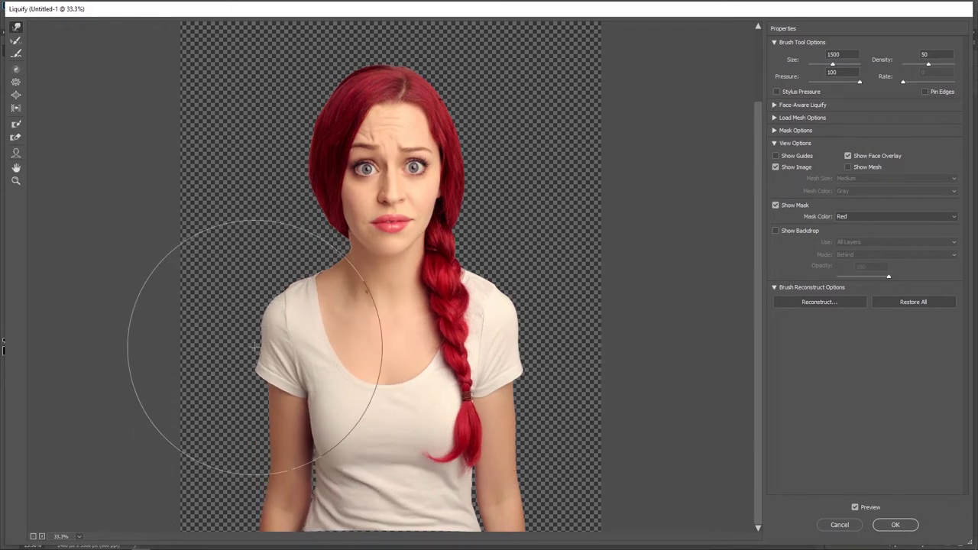
{"action": "left_click_drag", "start_coordinate": [481, 437], "coordinate": [475, 437]}
{"action": "left_click_drag", "start_coordinate": [504, 520], "coordinate": [475, 520]}
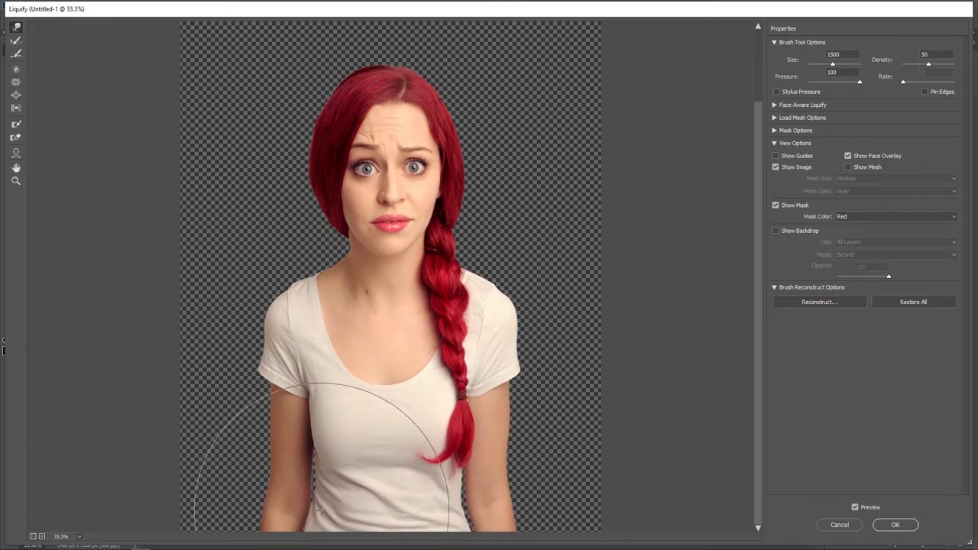
{"action": "key", "text": "bracketleft"}
{"action": "key", "text": "bracketleft"}
{"action": "key", "text": "bracketleft"}
{"action": "key", "text": "bracketleft"}
{"action": "key", "text": "bracketleft"}
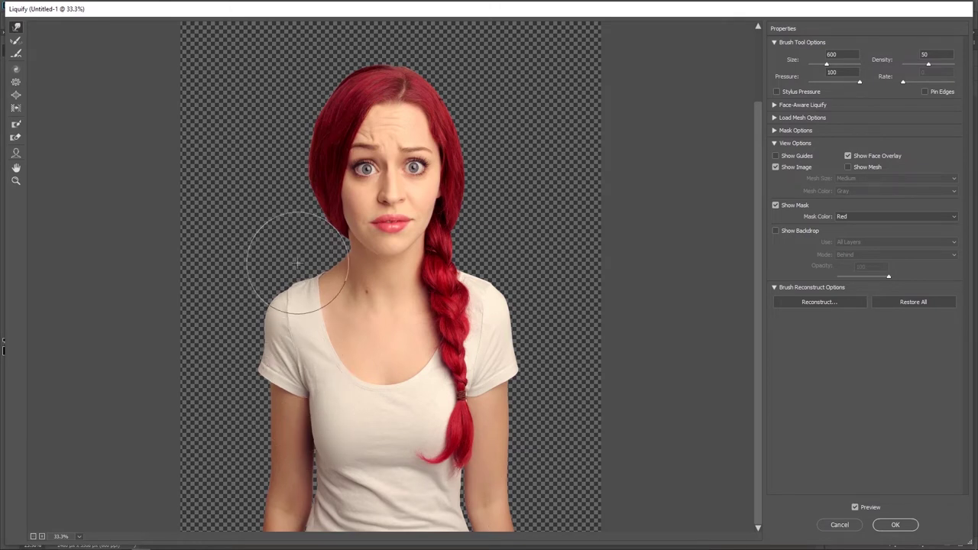
{"action": "left_click", "coordinate": [892, 526]}
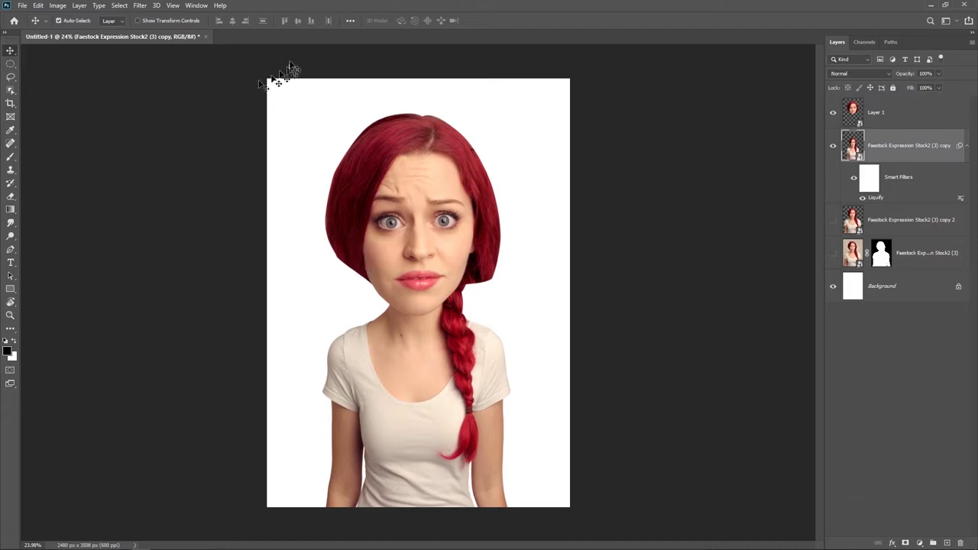
Run a second Liquify pass with a 2000 brush, pushing the shirt bottom upward
{"action": "left_click", "coordinate": [139, 6]}
{"action": "left_click", "coordinate": [158, 89]}
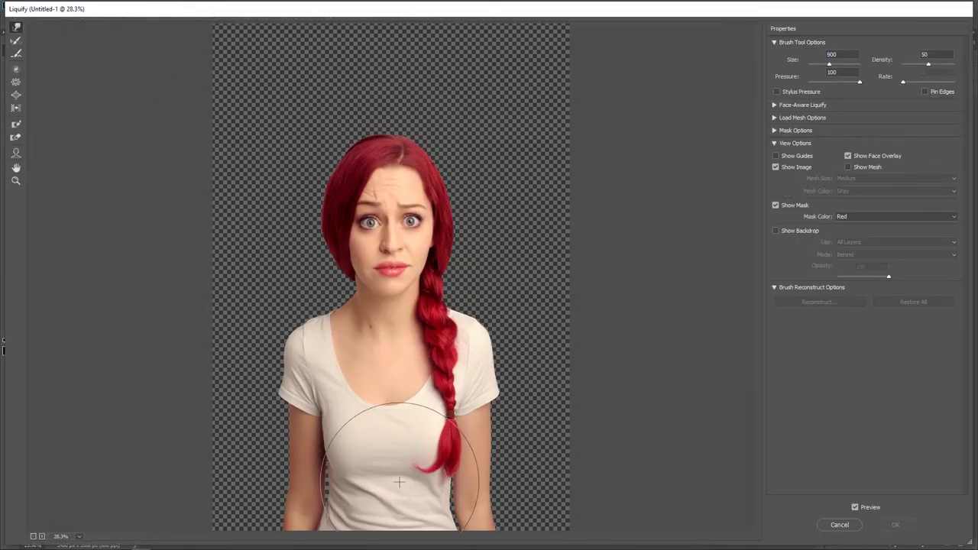
{"action": "key", "text": "bracketright"}
{"action": "key", "text": "bracketright"}
{"action": "key", "text": "bracketright"}
{"action": "left_click_drag", "start_coordinate": [428, 531], "coordinate": [451, 524]}
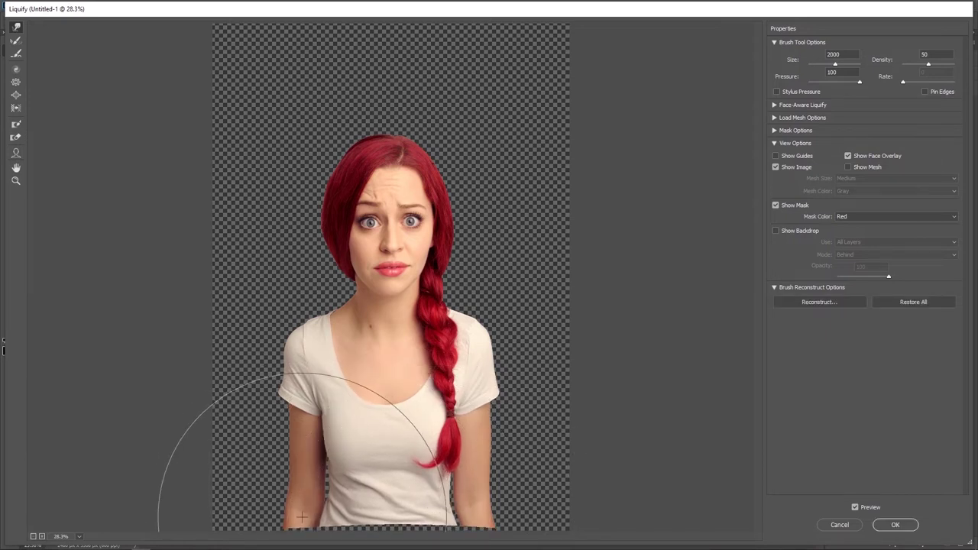
{"action": "key", "text": "Return"}
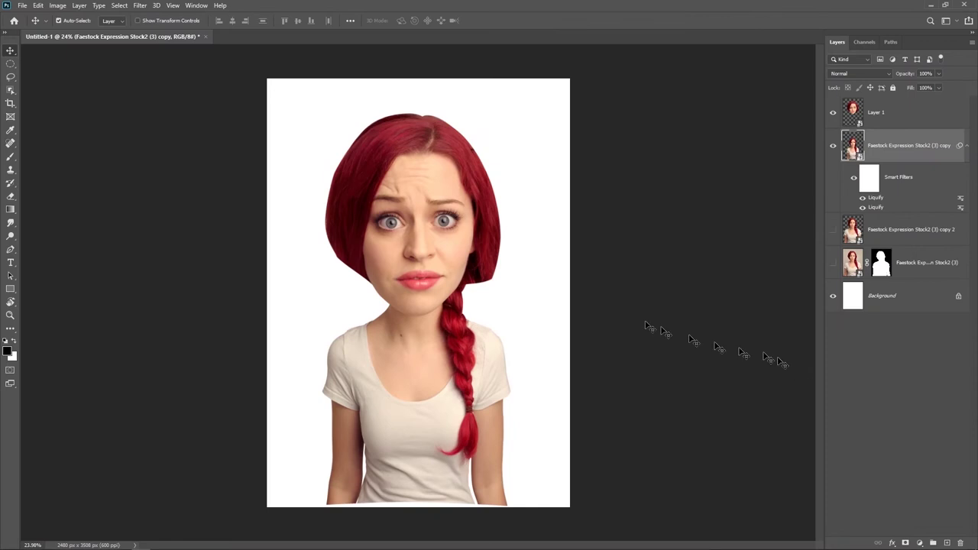
Select Layer 1 with the body layer and scale both to about 101.5%
{"action": "left_click", "coordinate": [964, 148]}
{"action": "left_click", "coordinate": [921, 126], "text": "shift"}
{"action": "key", "text": "ctrl+t"}
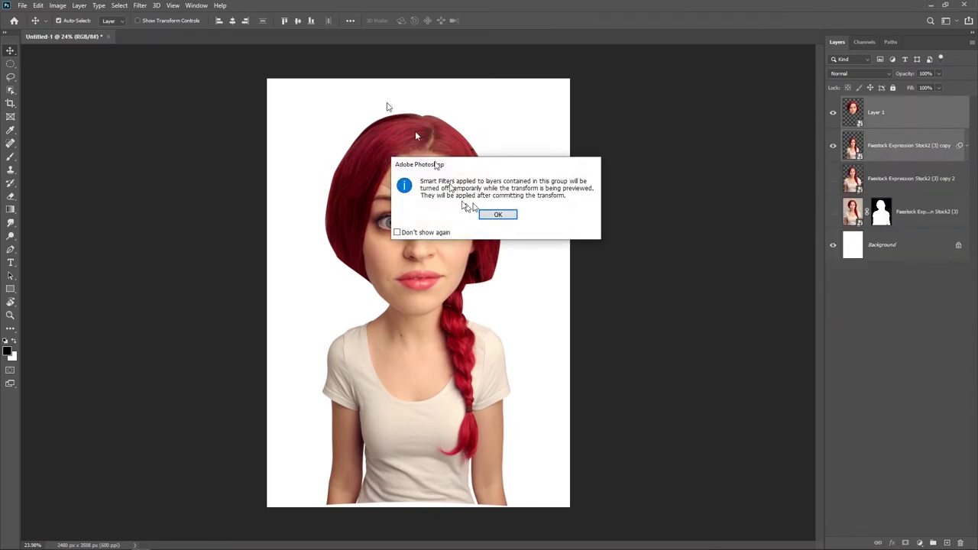
{"action": "key", "text": "Return"}
{"action": "left_click_drag", "start_coordinate": [401, 226], "coordinate": [399, 233]}
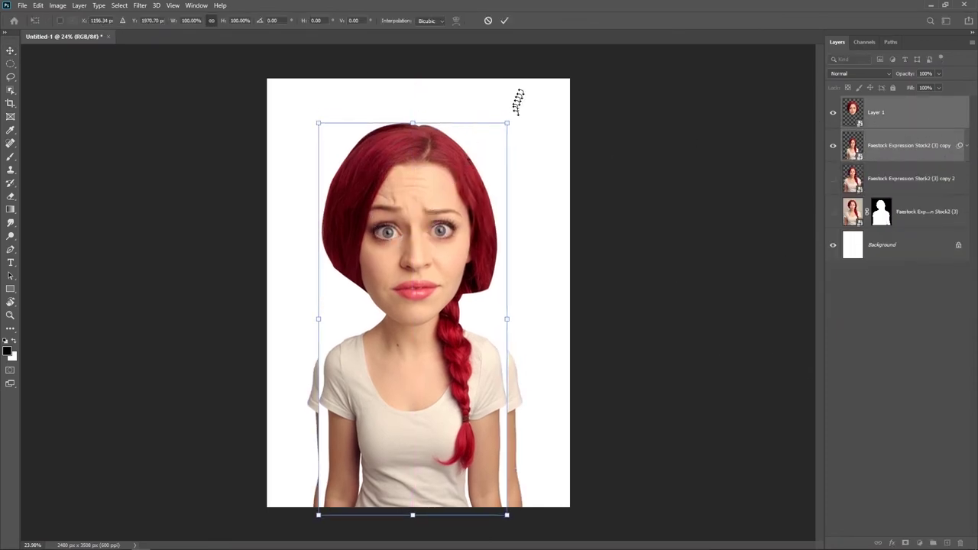
{"action": "left_click_drag", "start_coordinate": [506, 122], "coordinate": [510, 119]}
{"action": "left_click", "coordinate": [504, 20]}
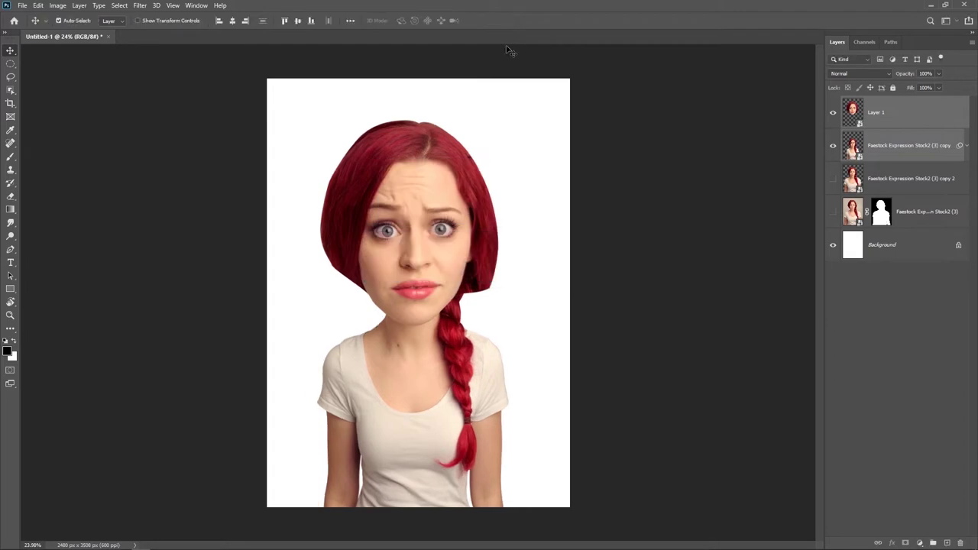
{"action": "left_click", "coordinate": [882, 121]}
{"action": "left_click", "coordinate": [140, 5]}
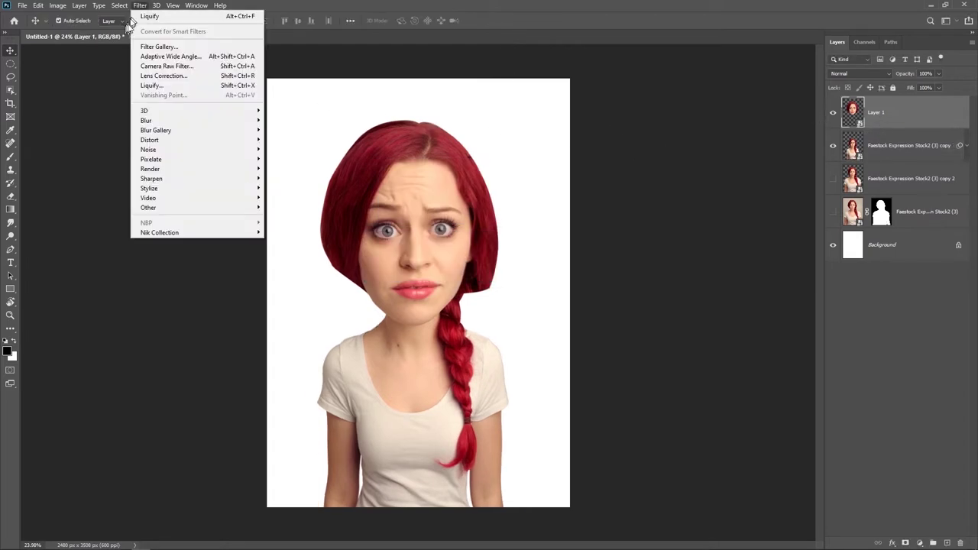
Open Face-Aware Liquify on the head, enlarge the eyes and widen them with linked width
{"action": "left_click", "coordinate": [153, 87]}
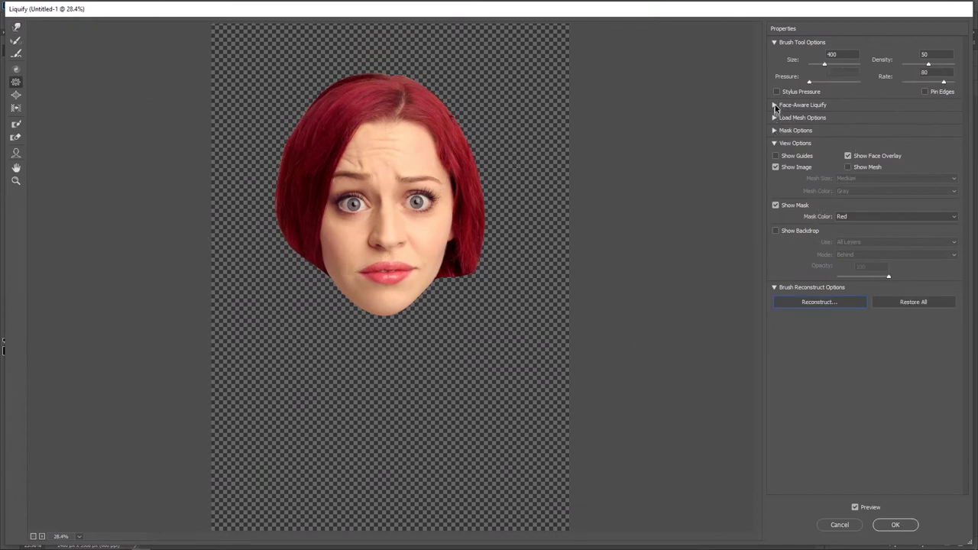
{"action": "left_click", "coordinate": [776, 106]}
{"action": "mouse_move", "coordinate": [868, 155]}
{"action": "left_mouse_down"}
{"action": "mouse_move", "coordinate": [890, 157]}
{"action": "mouse_move", "coordinate": [881, 175]}
{"action": "left_mouse_up"}
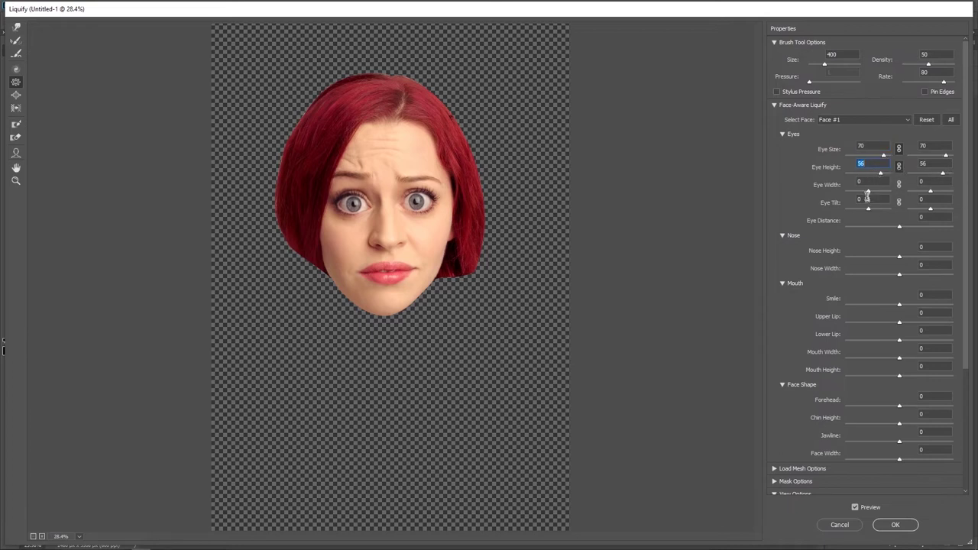
{"action": "left_click", "coordinate": [899, 184]}
{"action": "left_click_drag", "start_coordinate": [872, 191], "coordinate": [872, 212]}
{"action": "left_click", "coordinate": [899, 275]}
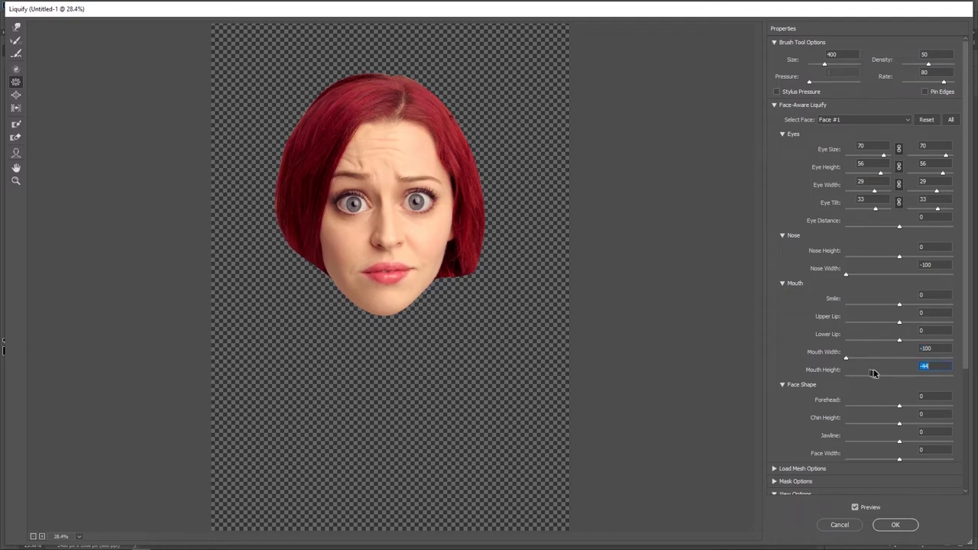
Adjust the mouth height, widen the jaw and face shape, and apply the Liquify
{"action": "left_click_drag", "start_coordinate": [868, 373], "coordinate": [870, 376]}
{"action": "left_click_drag", "start_coordinate": [899, 441], "coordinate": [912, 458]}
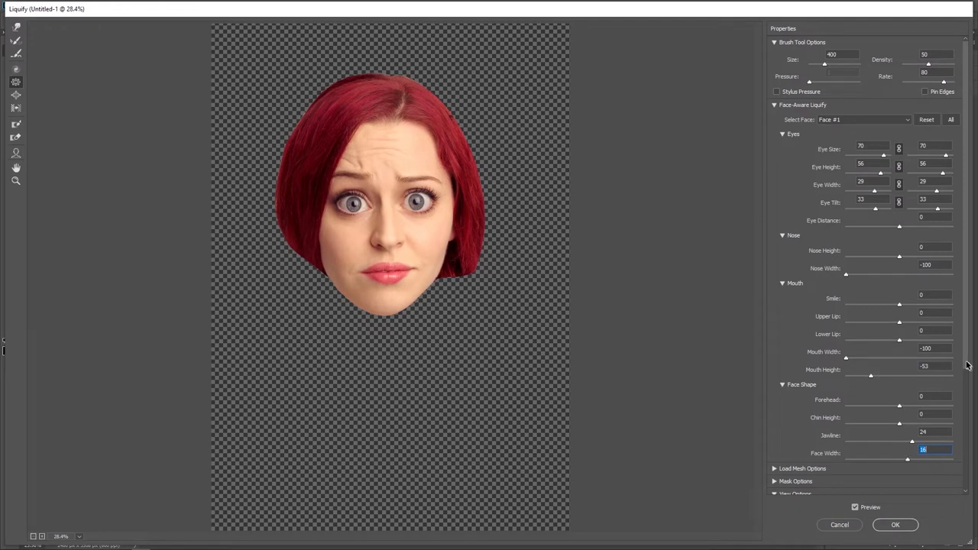
{"action": "scroll", "coordinate": [968, 366], "scroll_direction": "down", "scroll_amount": 3}
{"action": "mouse_move", "coordinate": [899, 330]}
{"action": "left_mouse_down"}
{"action": "mouse_move", "coordinate": [871, 337]}
{"action": "mouse_move", "coordinate": [882, 333]}
{"action": "left_mouse_up"}
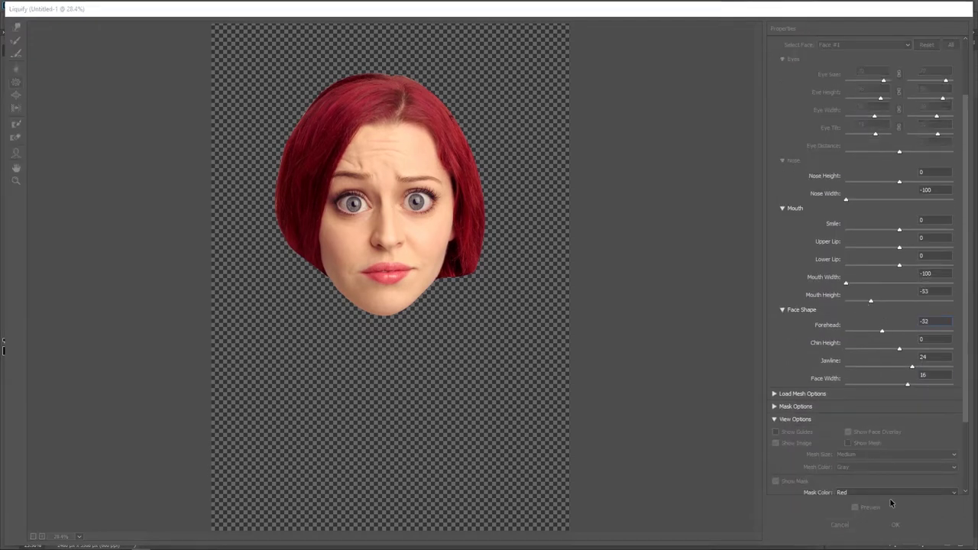
{"action": "key", "text": "Return"}
Toggle a layer's visibility to compare the result with the original
{"action": "left_click", "coordinate": [833, 186]}
{"action": "left_click", "coordinate": [834, 220], "text": "alt"}
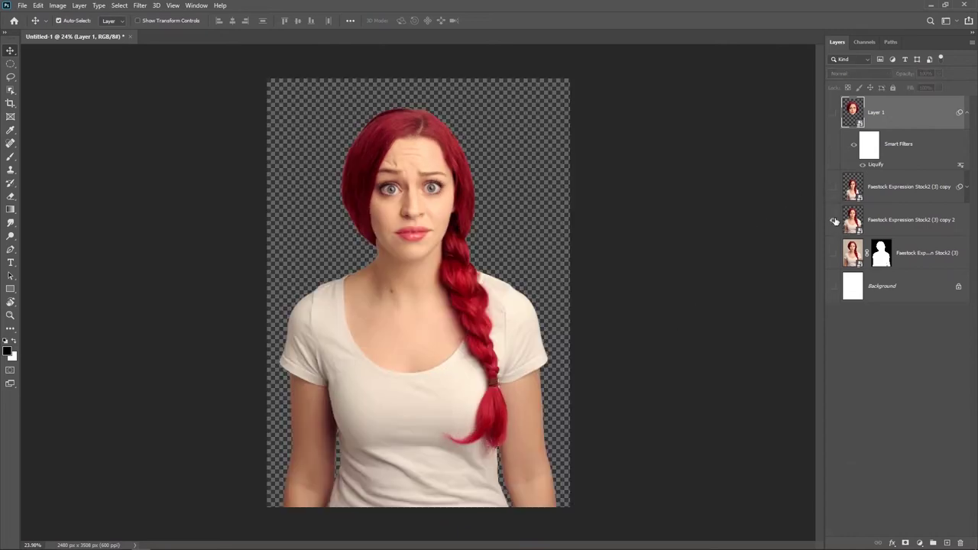
{"action": "left_click", "coordinate": [139, 5]}
Reopen Liquify on the head and set the Forward Warp brush to 900
{"action": "left_click", "coordinate": [152, 93]}
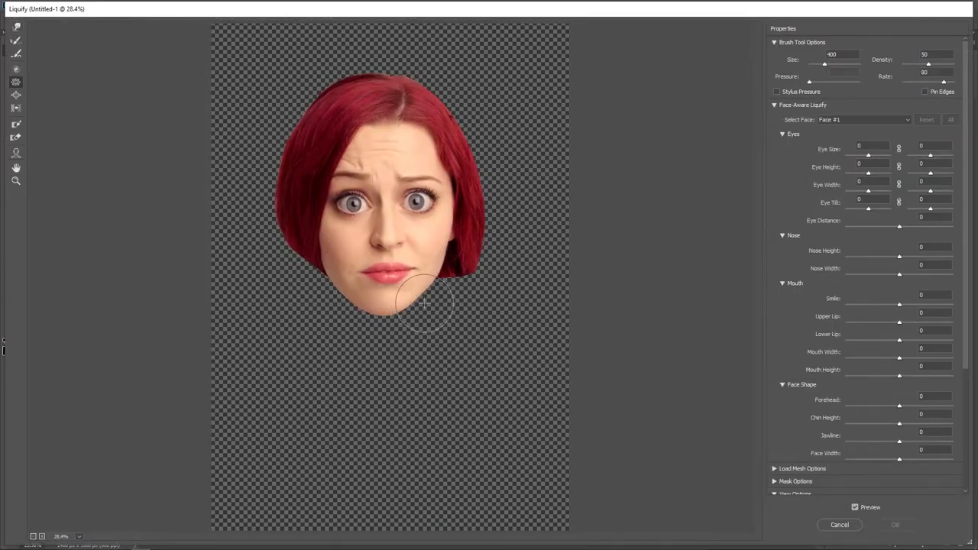
{"action": "key", "text": "bracketright"}
{"action": "key", "text": "bracketright"}
{"action": "key", "text": "bracketright"}
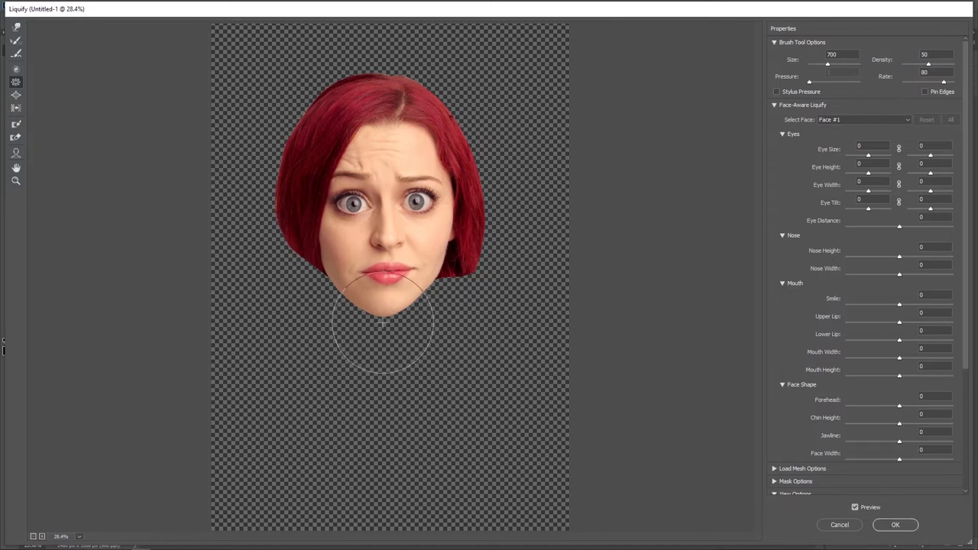
{"action": "left_click", "coordinate": [16, 28]}
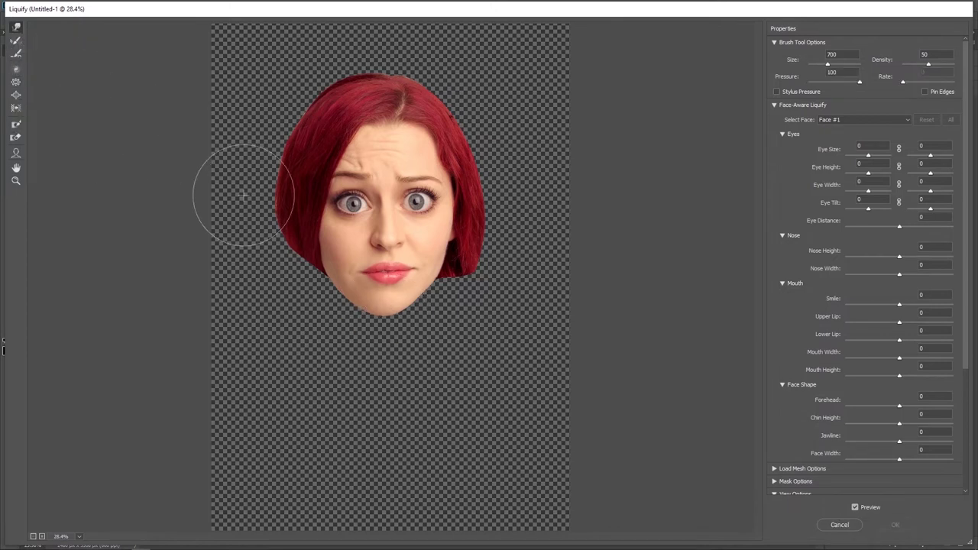
{"action": "key", "text": "z"}
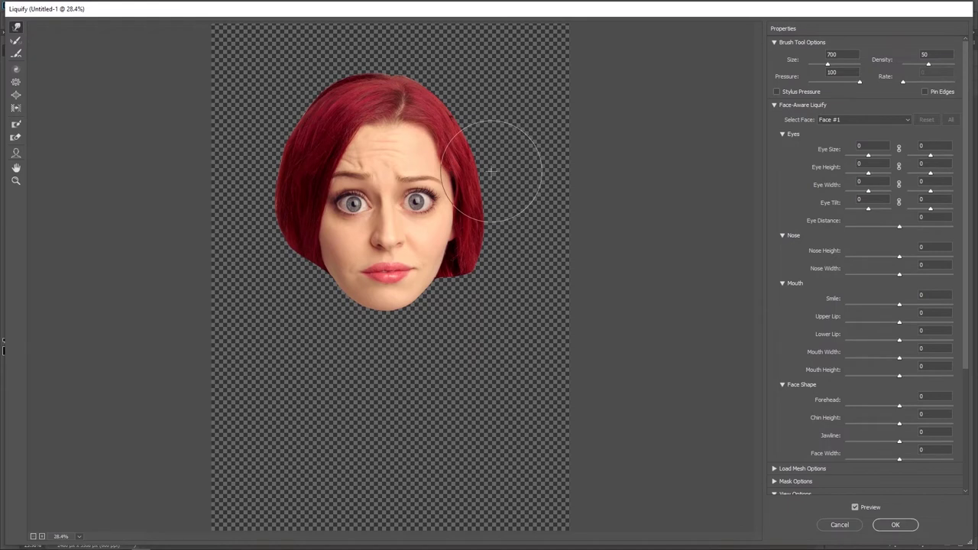
{"action": "key", "text": "bracketright"}
{"action": "key", "text": "bracketright"}
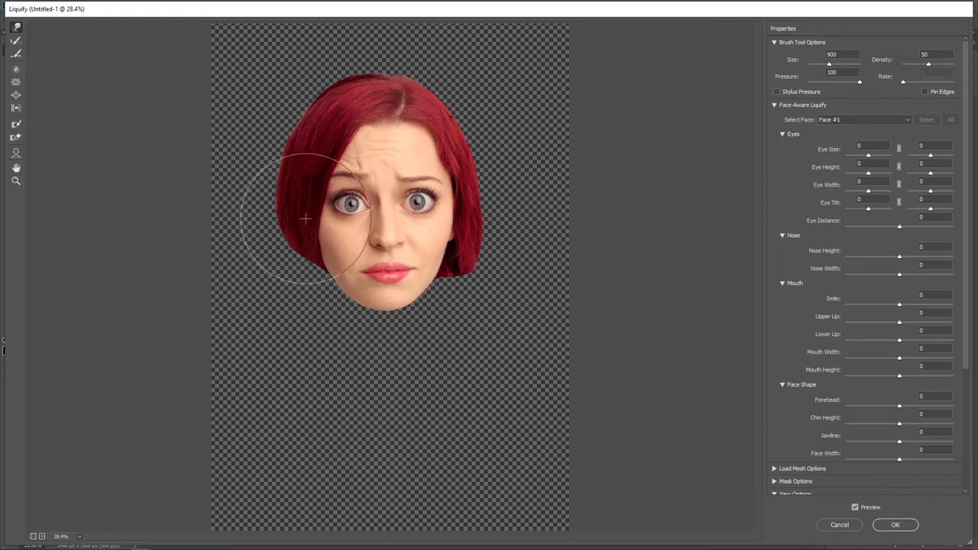
{"action": "left_click_drag", "start_coordinate": [972, 366], "coordinate": [967, 494]}
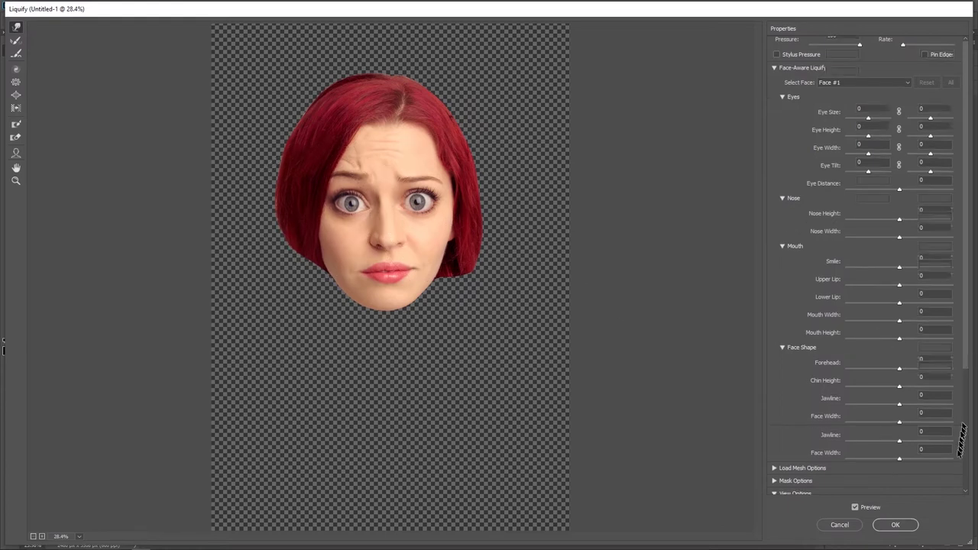
Preview reconstruction, then narrow the nose to -51 and mouth width to -74 and apply
{"action": "left_click", "coordinate": [802, 479]}
{"action": "mouse_move", "coordinate": [687, 64]}
{"action": "left_mouse_down"}
{"action": "mouse_move", "coordinate": [583, 76]}
{"action": "mouse_move", "coordinate": [687, 70]}
{"action": "mouse_move", "coordinate": [585, 66]}
{"action": "mouse_move", "coordinate": [687, 64]}
{"action": "mouse_move", "coordinate": [578, 65]}
{"action": "mouse_move", "coordinate": [687, 67]}
{"action": "left_mouse_up"}
{"action": "left_click", "coordinate": [730, 51]}
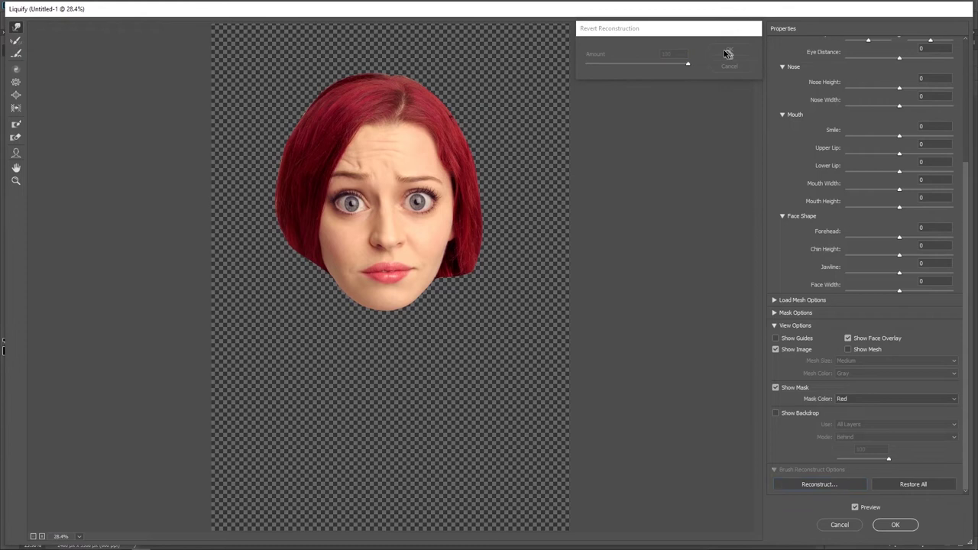
{"action": "scroll", "coordinate": [897, 162], "scroll_direction": "up", "scroll_amount": 3}
{"action": "left_click_drag", "start_coordinate": [900, 172], "coordinate": [883, 172]}
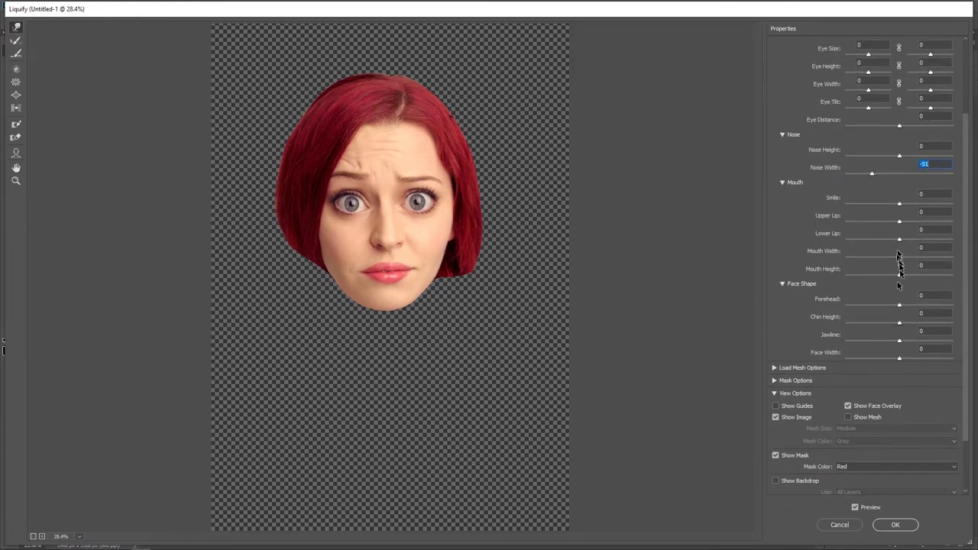
{"action": "left_click_drag", "start_coordinate": [899, 258], "coordinate": [898, 259]}
{"action": "left_click", "coordinate": [894, 526]}
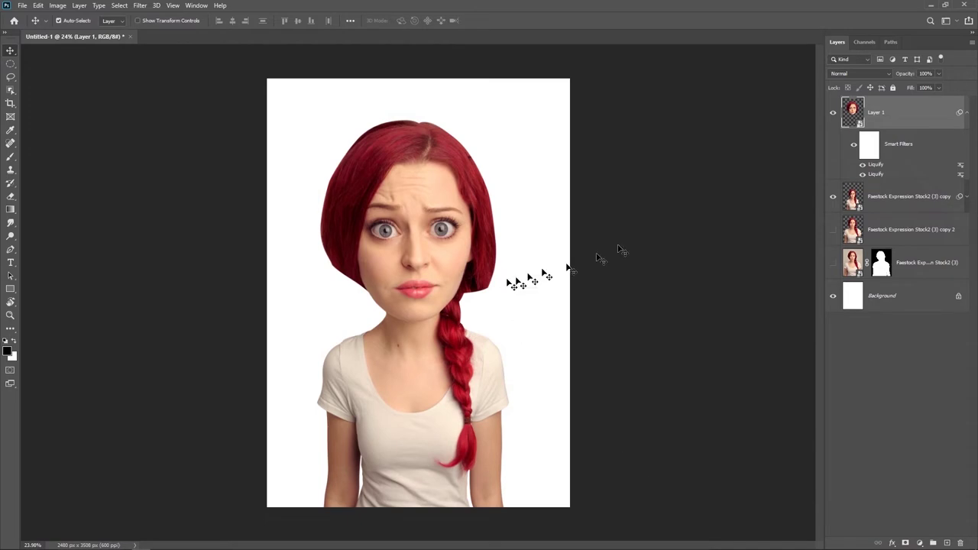
{"action": "left_click", "coordinate": [900, 200]}
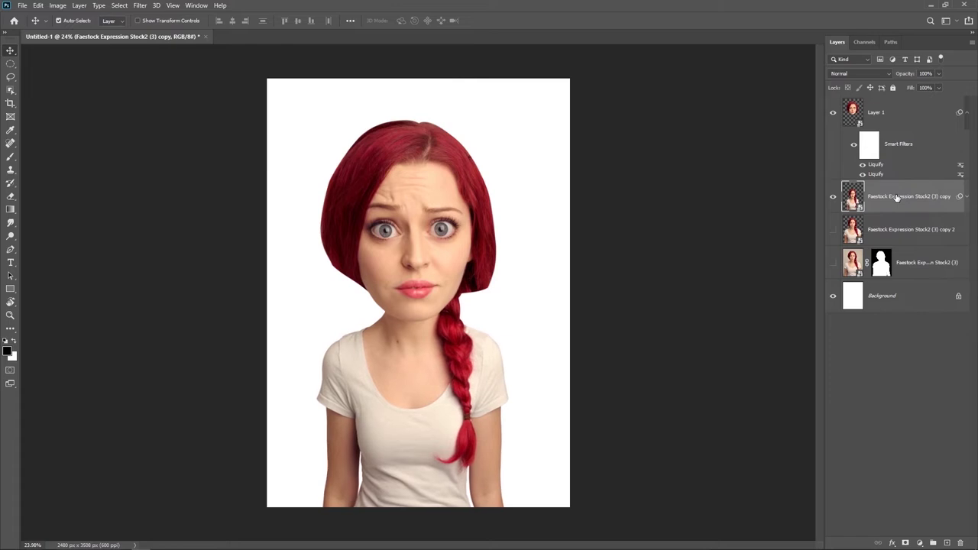
Shorten the body layer by raising its bottom edge
{"action": "key", "text": "ctrl+t"}
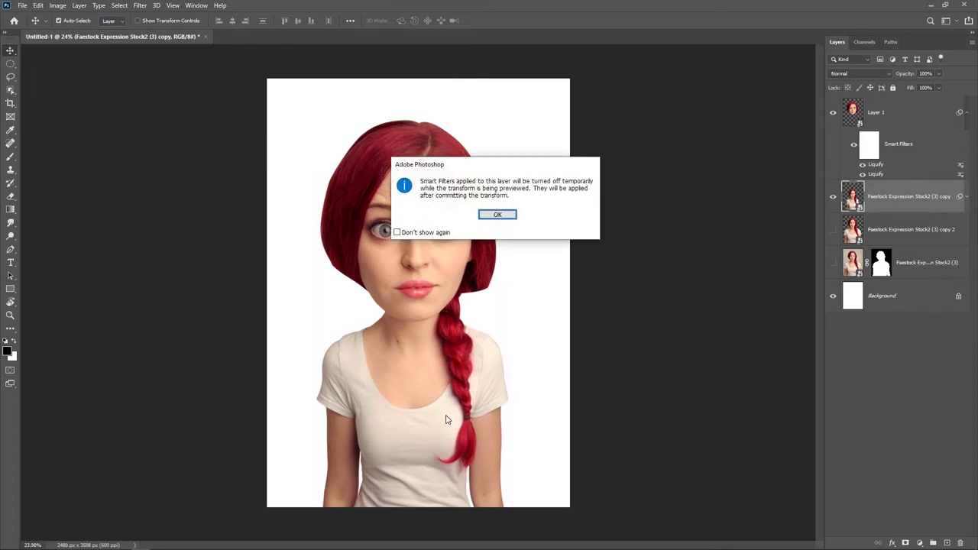
{"action": "key", "text": "Return"}
{"action": "left_click_drag", "start_coordinate": [415, 515], "coordinate": [420, 495]}
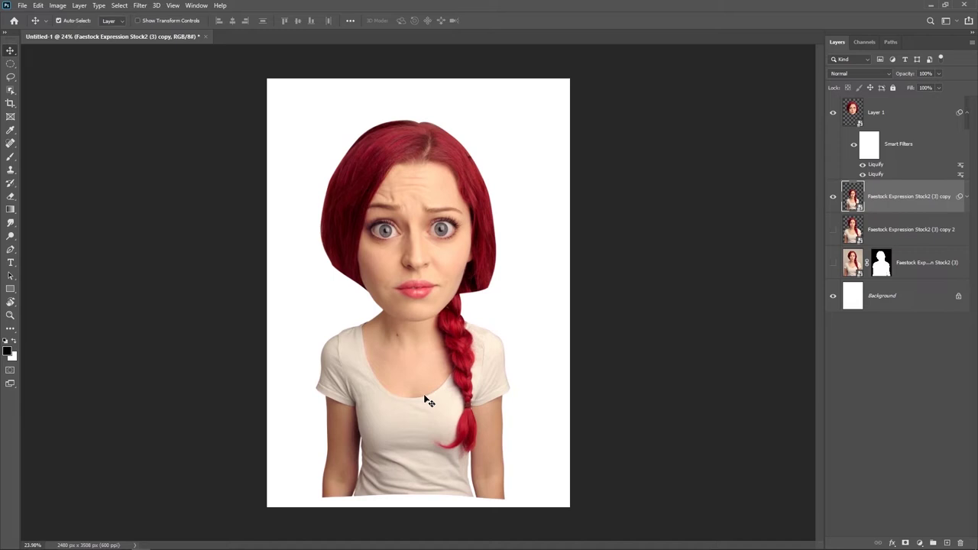
Move the head layer down about 24 px onto the shoulders
{"action": "left_click", "coordinate": [967, 112]}
{"action": "left_click", "coordinate": [893, 114]}
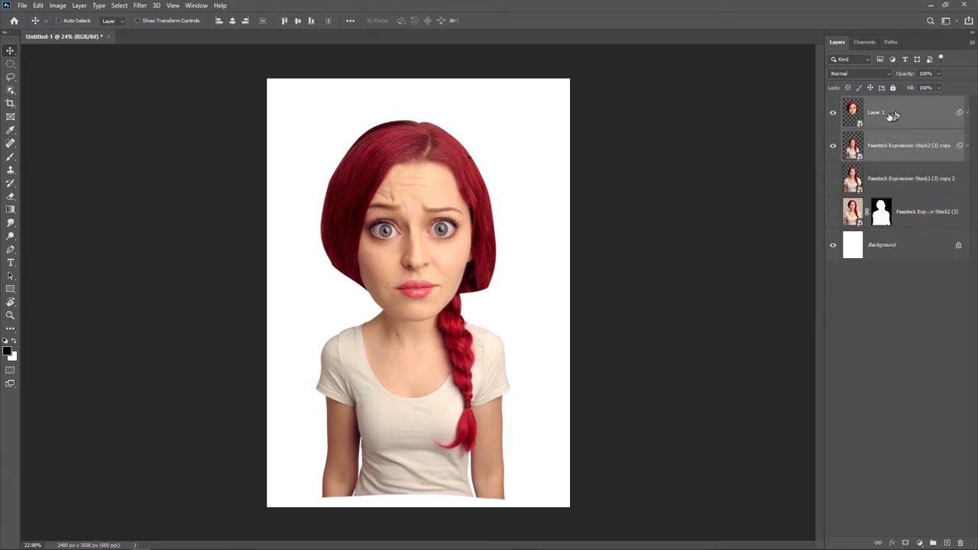
{"action": "left_click_drag", "start_coordinate": [419, 225], "coordinate": [414, 243]}
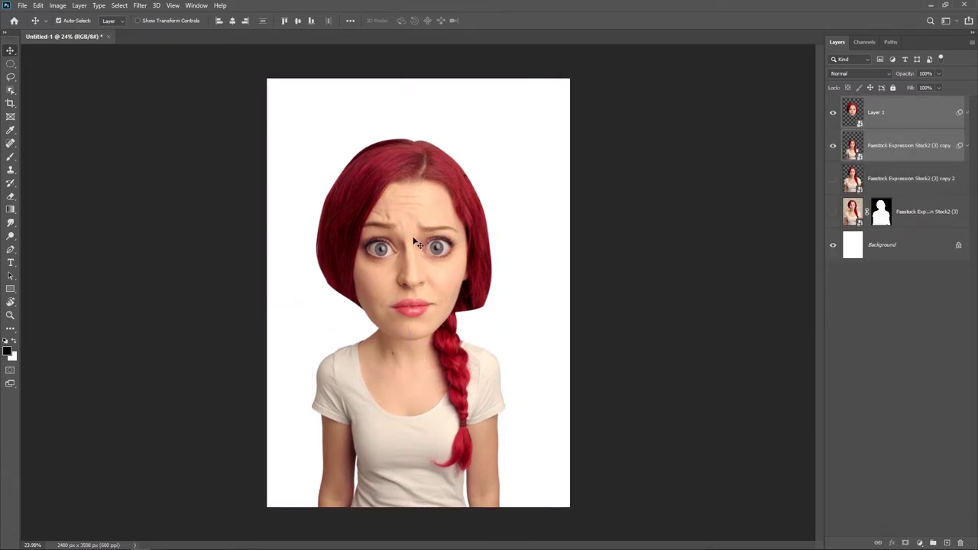
Compare against the original photo alone, then open Liquify on the body layer
{"action": "left_click", "coordinate": [832, 178], "text": "alt"}
{"action": "left_click", "coordinate": [833, 178], "text": "alt"}
{"action": "left_click", "coordinate": [833, 178], "text": "alt"}
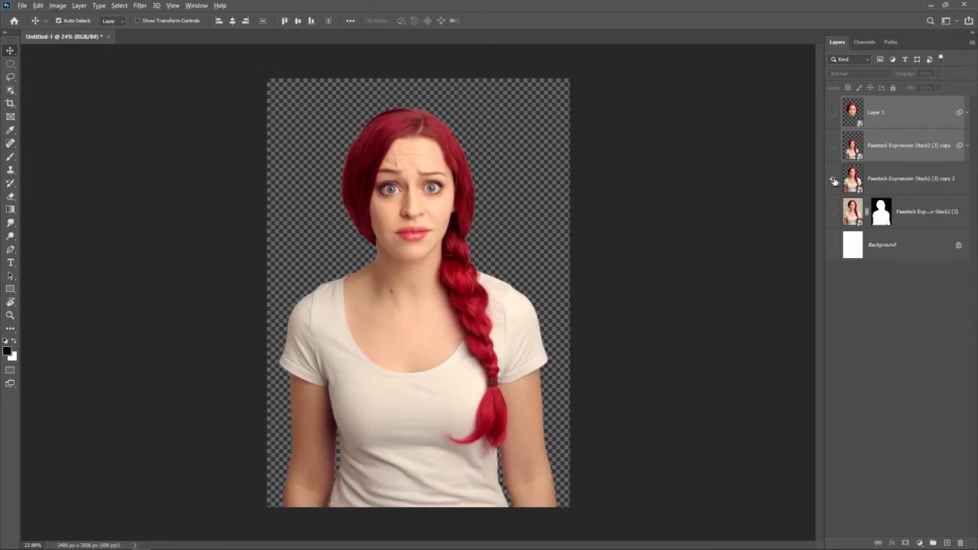
{"action": "left_click", "coordinate": [833, 178], "text": "alt"}
{"action": "left_click", "coordinate": [967, 145]}
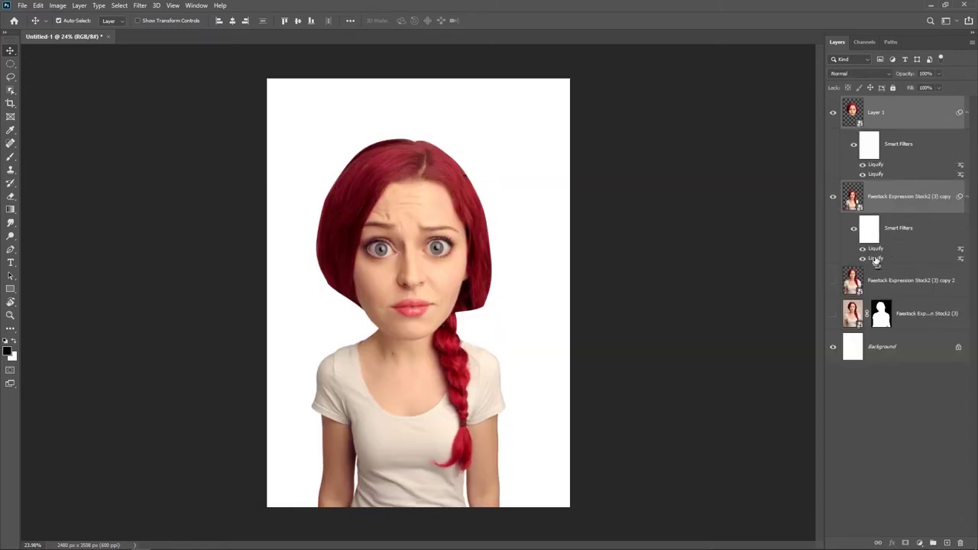
{"action": "left_click", "coordinate": [140, 5]}
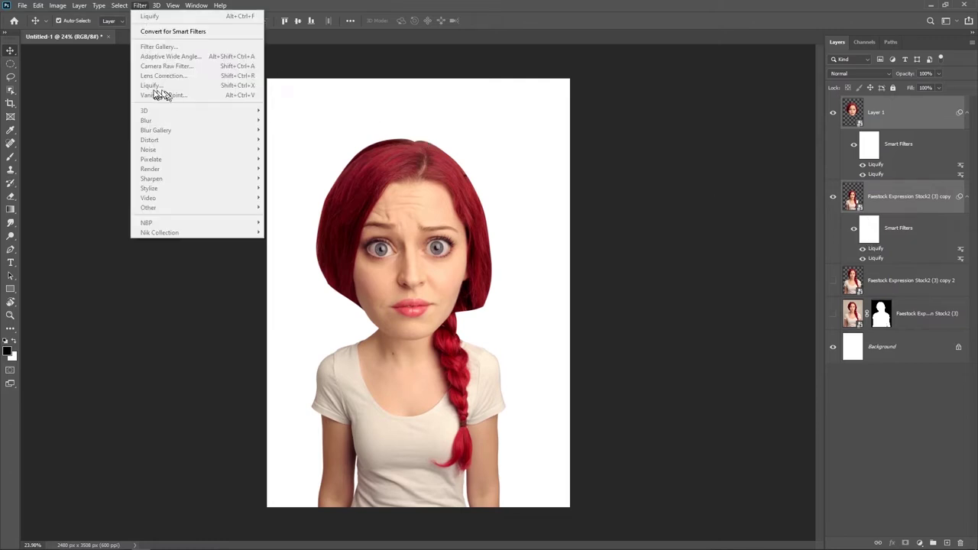
{"action": "left_click", "coordinate": [905, 196]}
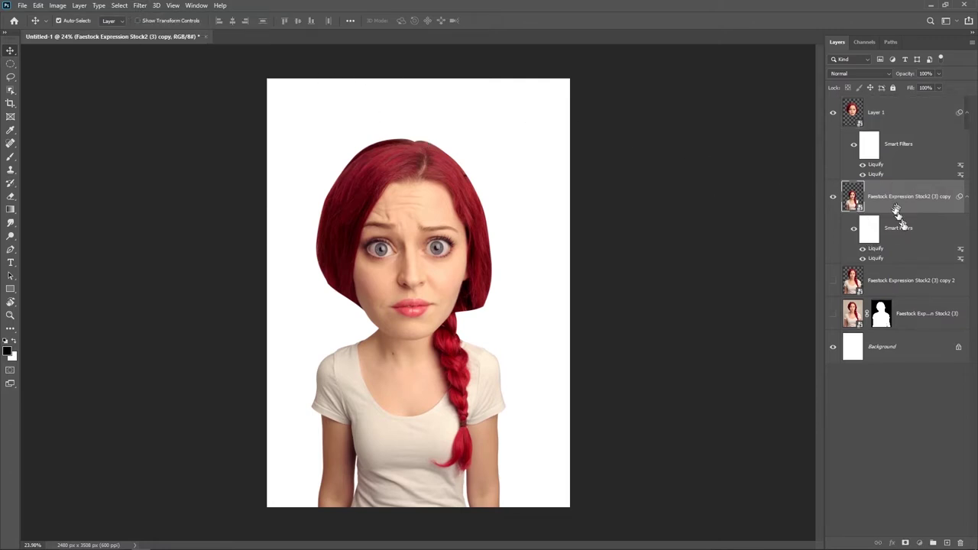
{"action": "left_click", "coordinate": [140, 5]}
Widen the right forearm in Liquify with a size-300 Forward Warp brush and apply the warp
{"action": "left_click", "coordinate": [156, 84]}
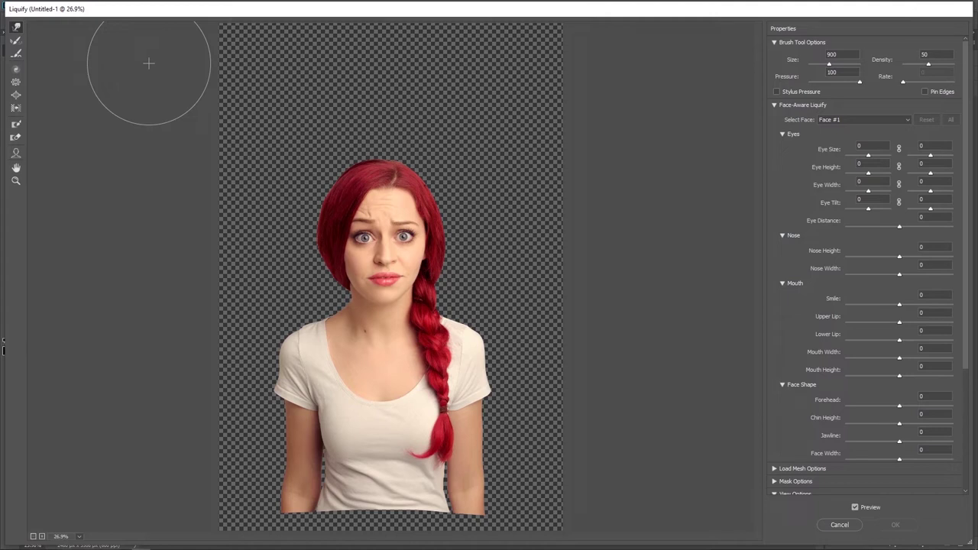
{"action": "key", "text": "bracketleft"}
{"action": "key", "text": "bracketleft"}
{"action": "key", "text": "bracketleft"}
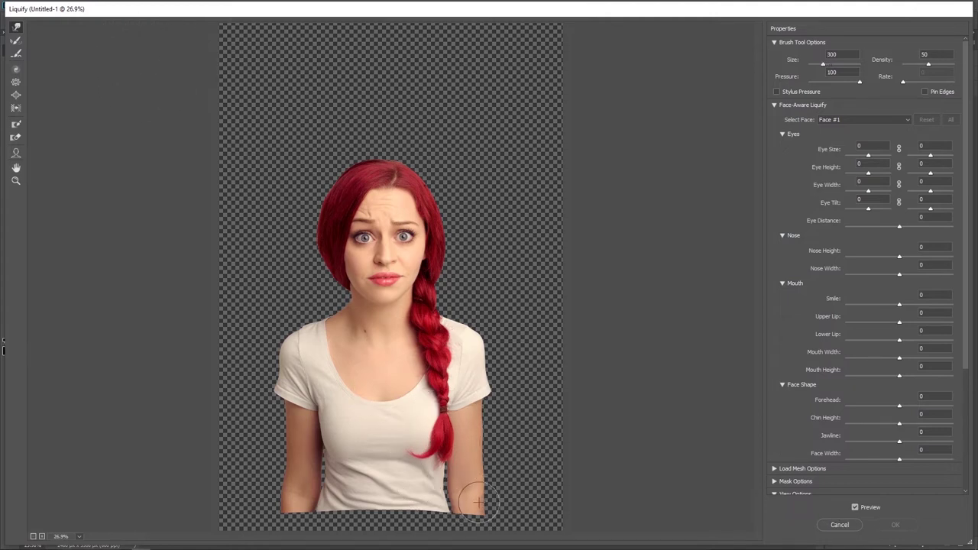
{"action": "left_click_drag", "start_coordinate": [472, 504], "coordinate": [498, 434]}
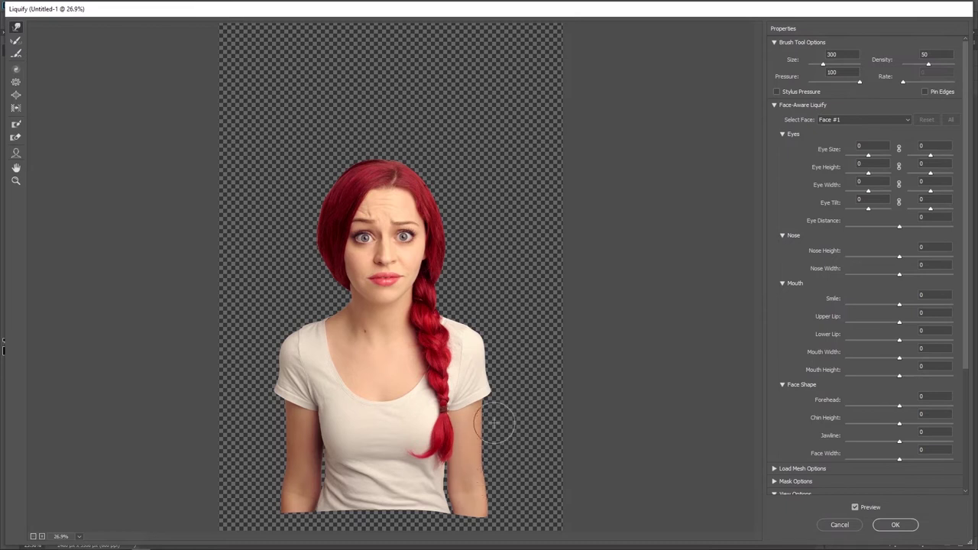
{"action": "left_click", "coordinate": [894, 525]}
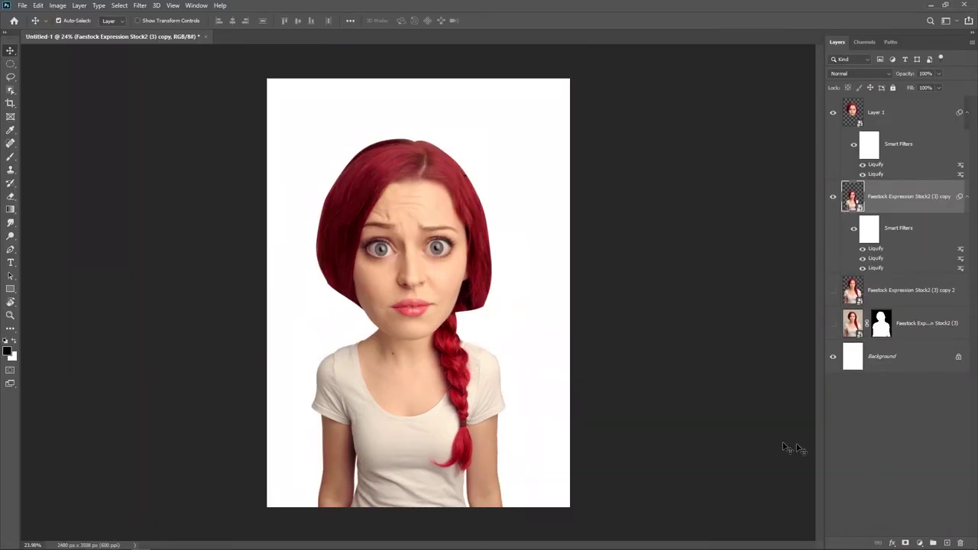
Collapse both layers' filter lists and combine the edited layers into a new layer
{"action": "left_click", "coordinate": [967, 112]}
{"action": "left_click", "coordinate": [967, 145]}
{"action": "left_click", "coordinate": [909, 115], "text": "shift"}
{"action": "key", "text": "ctrl+j"}
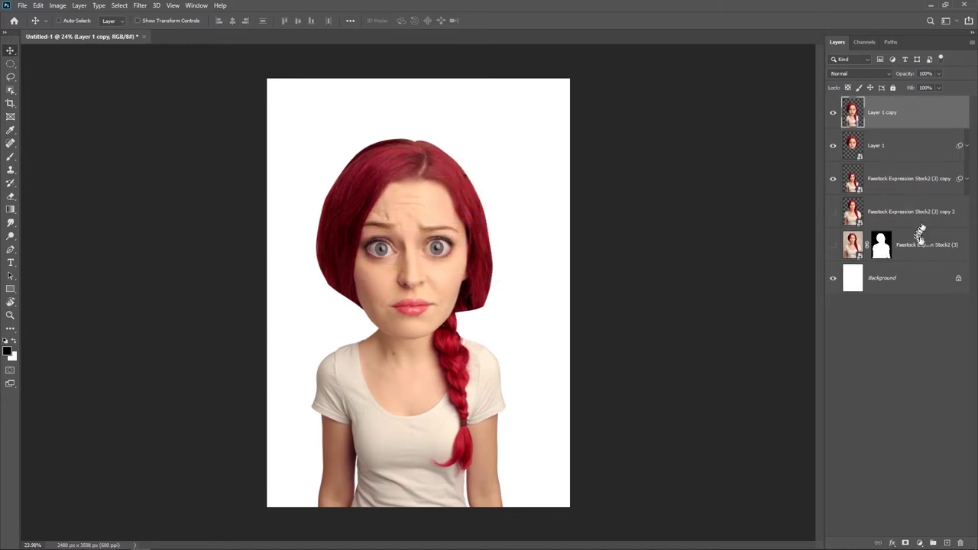
Group Layer 1 down through the original photo layer into a group named Backup
{"action": "left_click", "coordinate": [914, 244]}
{"action": "left_click", "coordinate": [905, 153], "text": "shift"}
{"action": "key", "text": "ctrl+g"}
{"action": "double_click", "coordinate": [871, 134]}
{"action": "type", "text": "up"}
{"action": "key", "text": "Return"}
Convert the combined Layer 1 copy into a smart object
{"action": "left_click", "coordinate": [886, 114]}
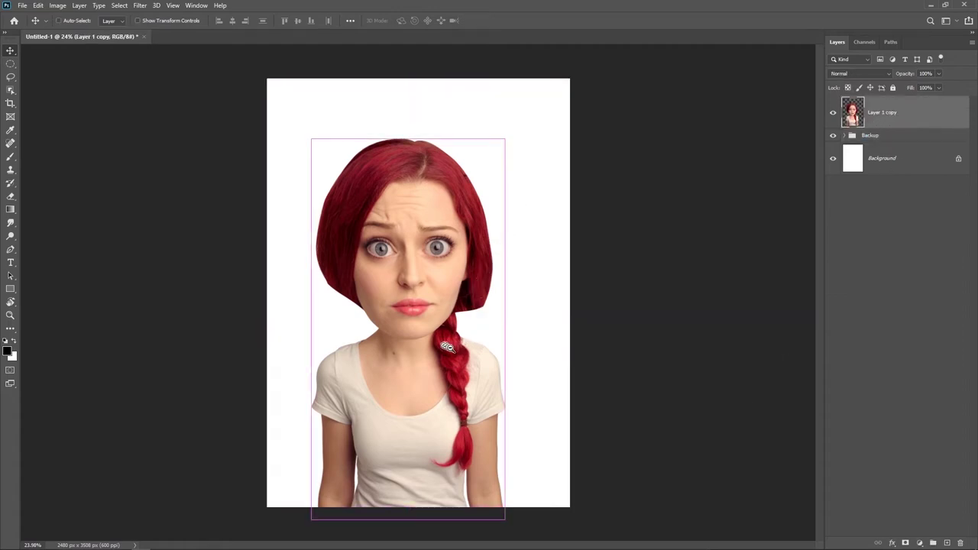
{"action": "scroll", "coordinate": [453, 341], "scroll_direction": "up", "scroll_amount": 1}
{"action": "scroll", "coordinate": [453, 342], "scroll_direction": "up", "scroll_amount": 1}
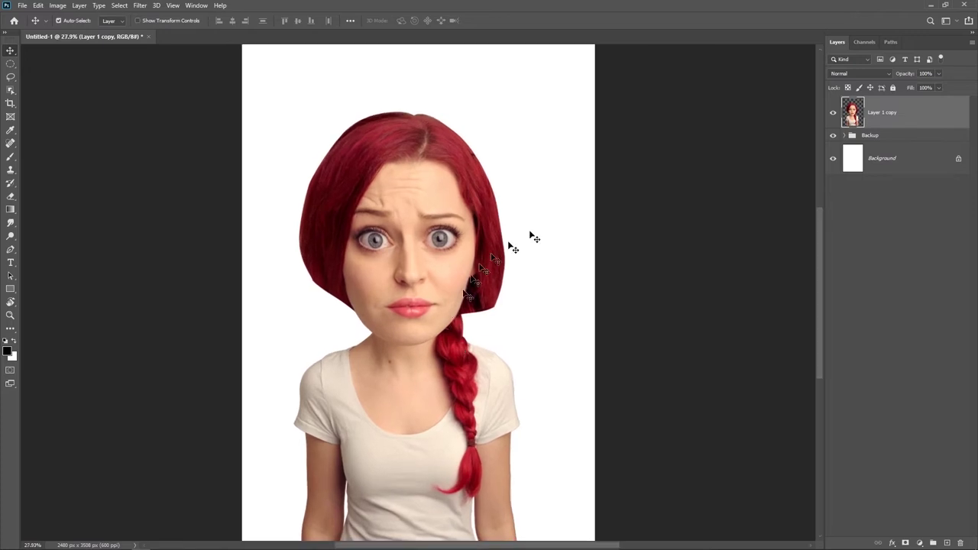
{"action": "right_click", "coordinate": [904, 125]}
{"action": "left_click", "coordinate": [878, 254]}
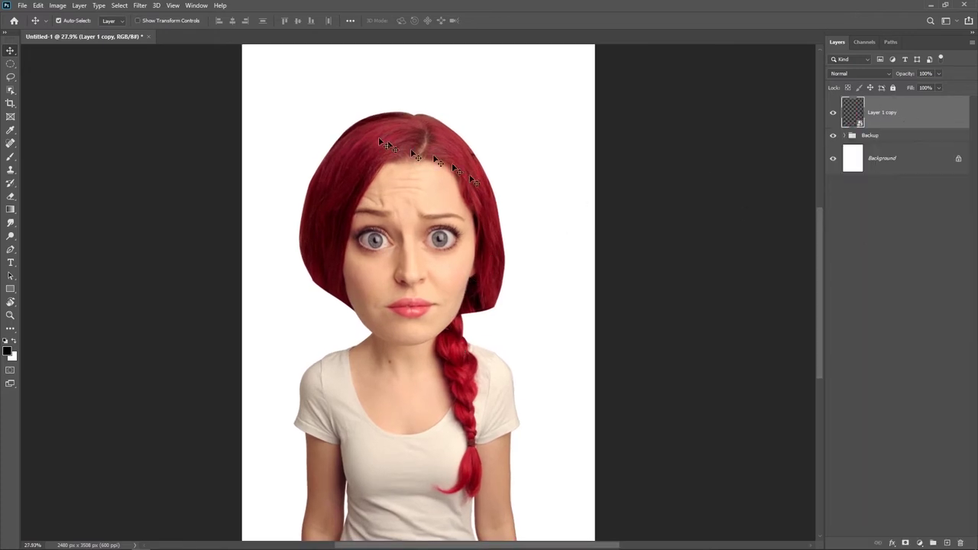
{"action": "left_click", "coordinate": [140, 5]}
In the Camera Raw filter, set Luminance noise reduction to 100 with Luminance Detail 34
{"action": "left_click", "coordinate": [153, 86]}
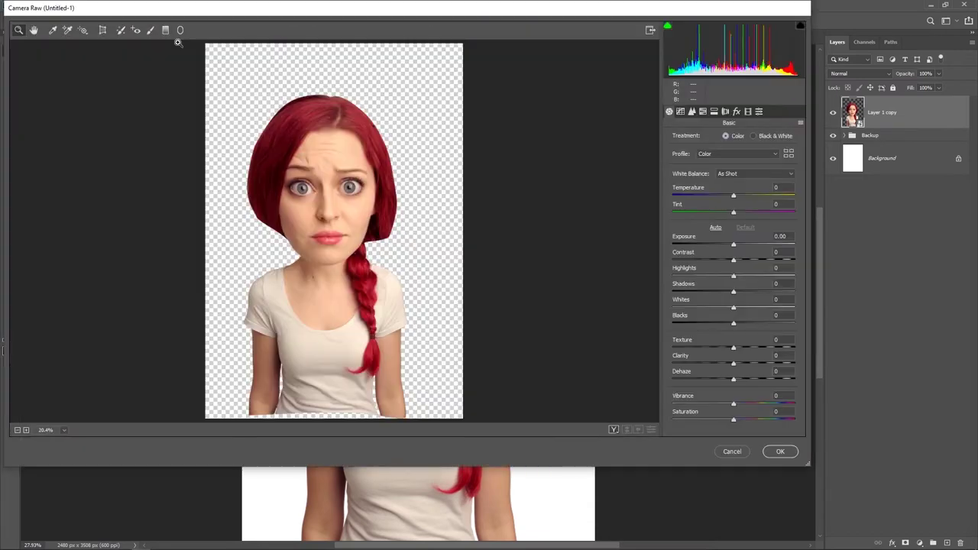
{"action": "left_click", "coordinate": [691, 111]}
{"action": "left_click_drag", "start_coordinate": [672, 238], "coordinate": [702, 241]}
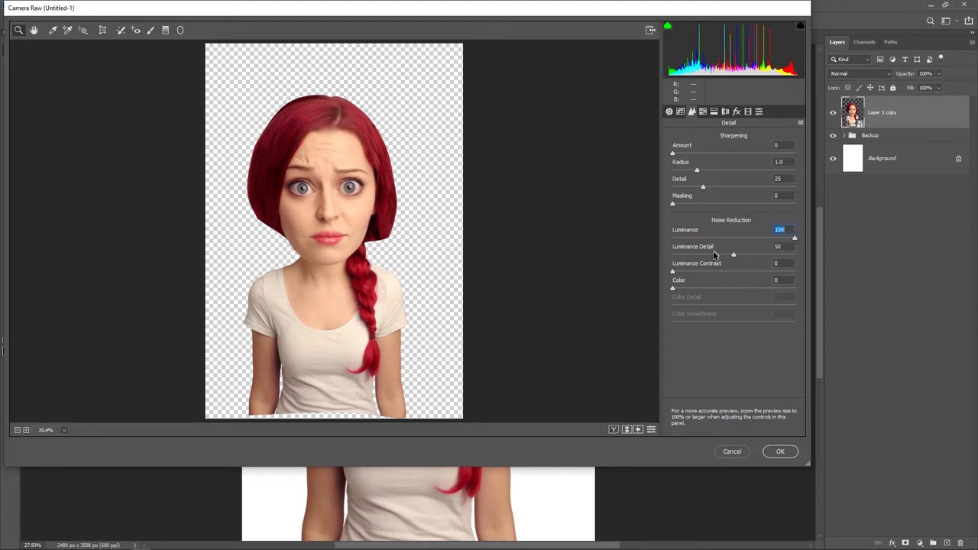
Zoom the Camera Raw preview onto the face and show a before/after comparison
{"action": "left_click", "coordinate": [331, 186]}
{"action": "left_click", "coordinate": [327, 214]}
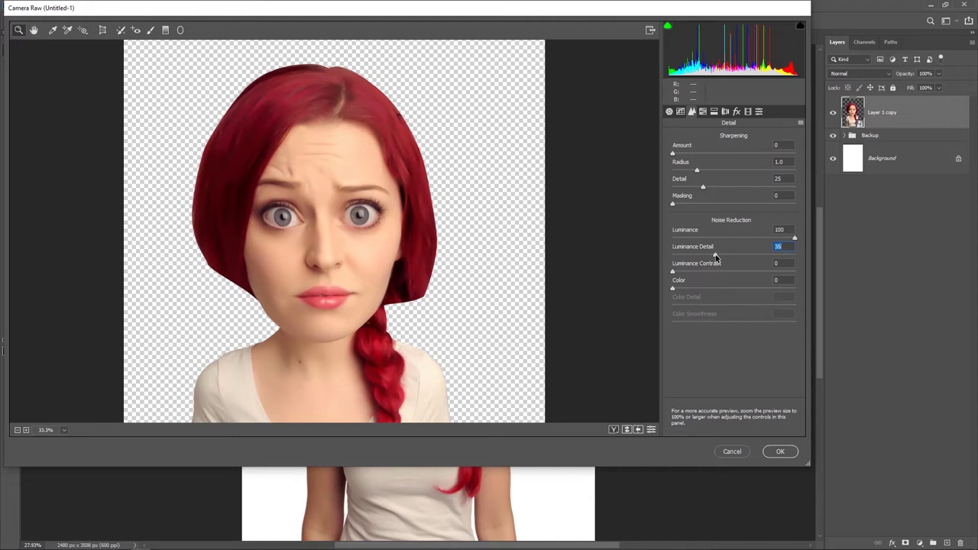
{"action": "left_click", "coordinate": [614, 429]}
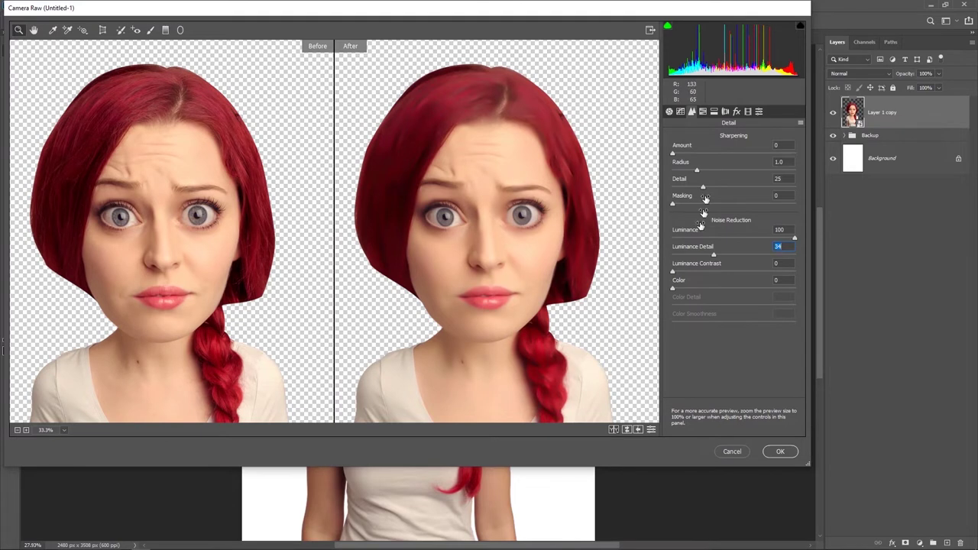
{"action": "left_click", "coordinate": [703, 112]}
{"action": "left_click", "coordinate": [686, 137]}
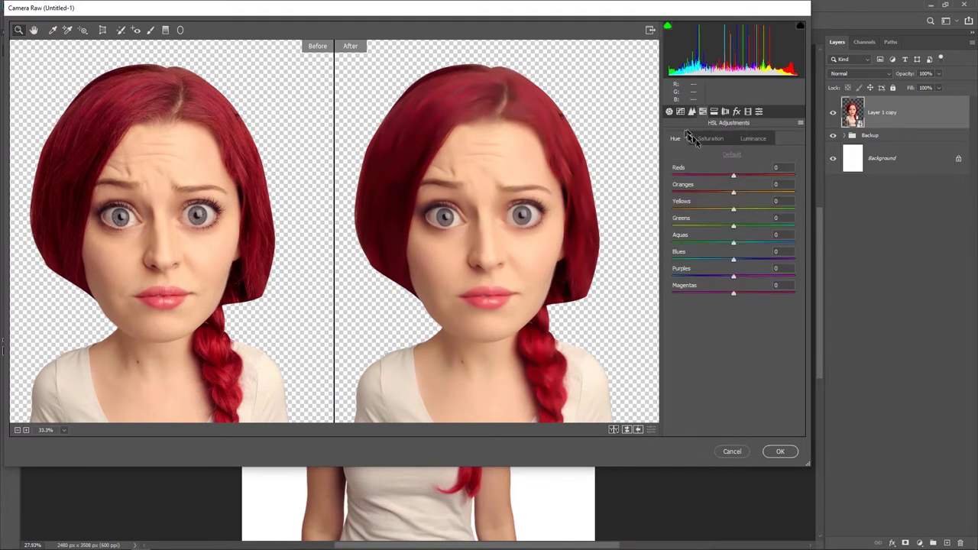
Set Camera Raw hues to Oranges -22 and Yellows -85 with Reds at 0, then apply
{"action": "mouse_move", "coordinate": [734, 213]}
{"action": "left_mouse_down"}
{"action": "mouse_move", "coordinate": [800, 215]}
{"action": "mouse_move", "coordinate": [684, 211]}
{"action": "mouse_move", "coordinate": [731, 191]}
{"action": "mouse_move", "coordinate": [723, 196]}
{"action": "left_mouse_up"}
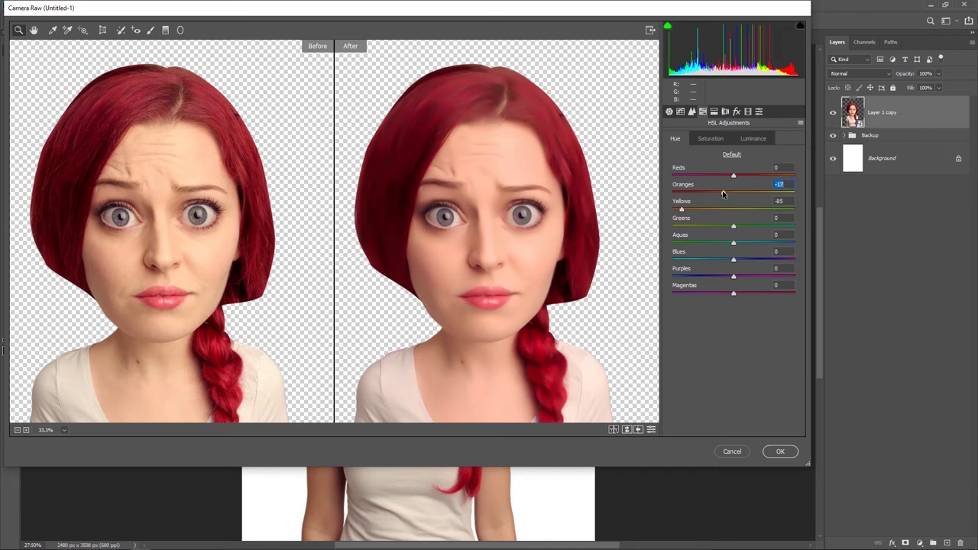
{"action": "left_click_drag", "start_coordinate": [732, 178], "coordinate": [741, 181]}
{"action": "double_click", "coordinate": [742, 178]}
{"action": "left_click_drag", "start_coordinate": [722, 195], "coordinate": [720, 196]}
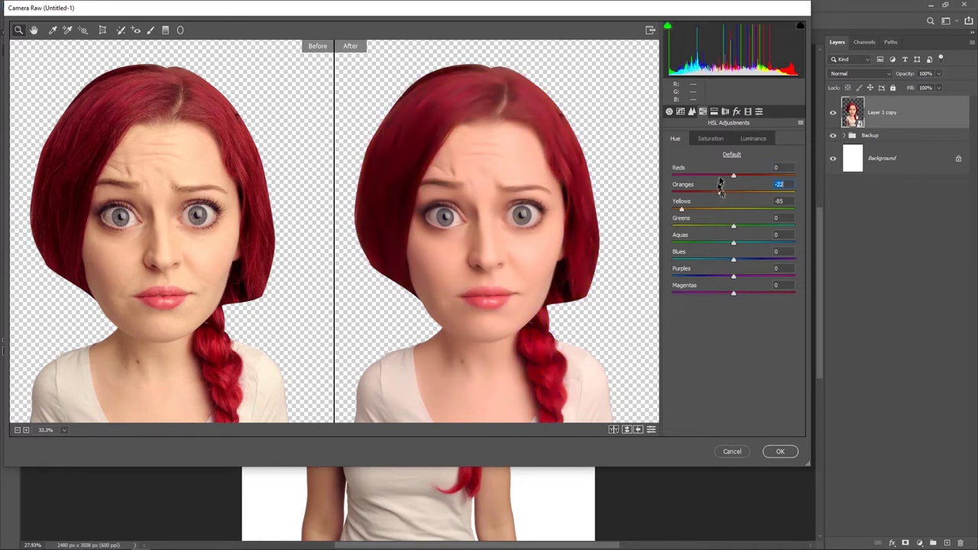
{"action": "left_click", "coordinate": [778, 451]}
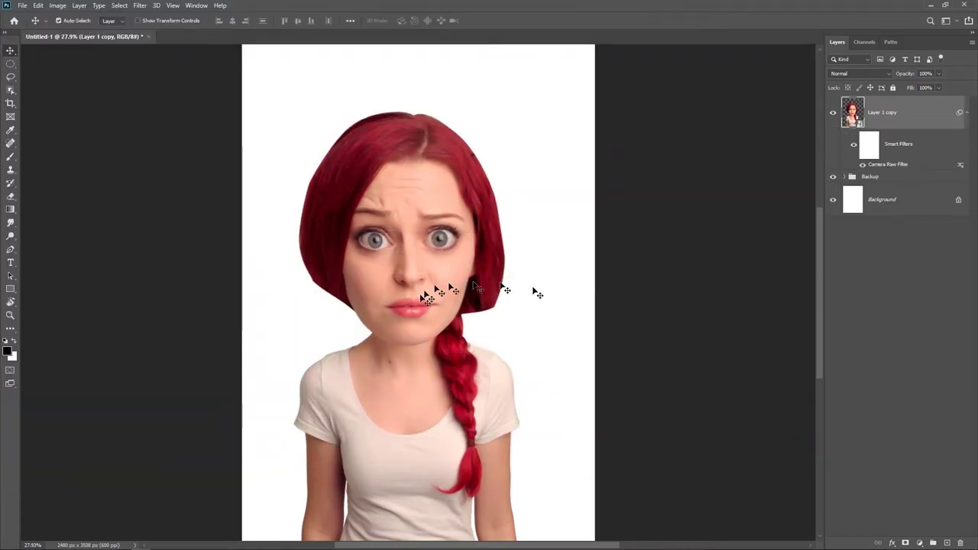
Zoom in and out to inspect the smoothed face, then collapse Layer 1 copy's Smart Filters list
{"action": "scroll", "coordinate": [473, 401], "scroll_direction": "up", "scroll_amount": 1}
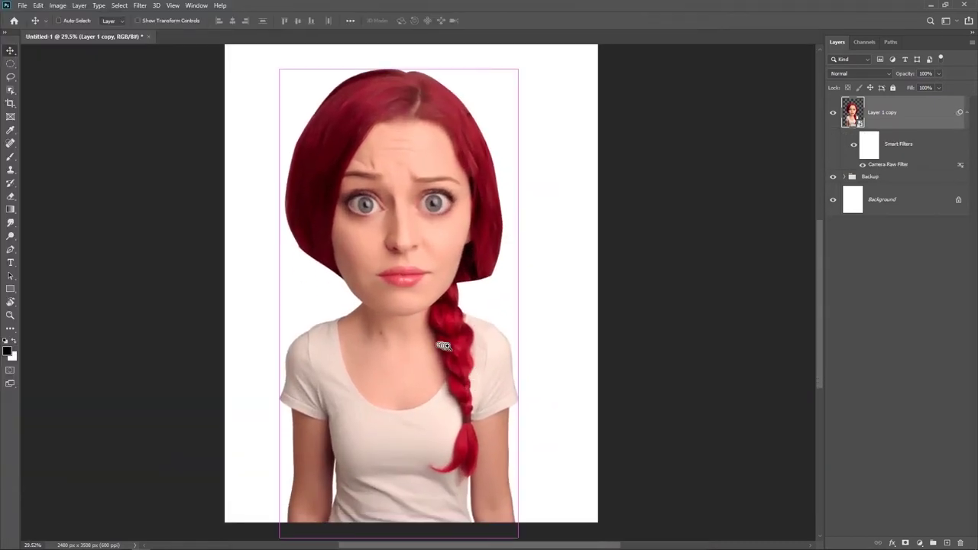
{"action": "scroll", "coordinate": [462, 297], "scroll_direction": "up", "scroll_amount": 2}
{"action": "scroll", "coordinate": [447, 317], "scroll_direction": "up", "scroll_amount": 2}
{"action": "scroll", "coordinate": [448, 273], "scroll_direction": "up", "scroll_amount": 2}
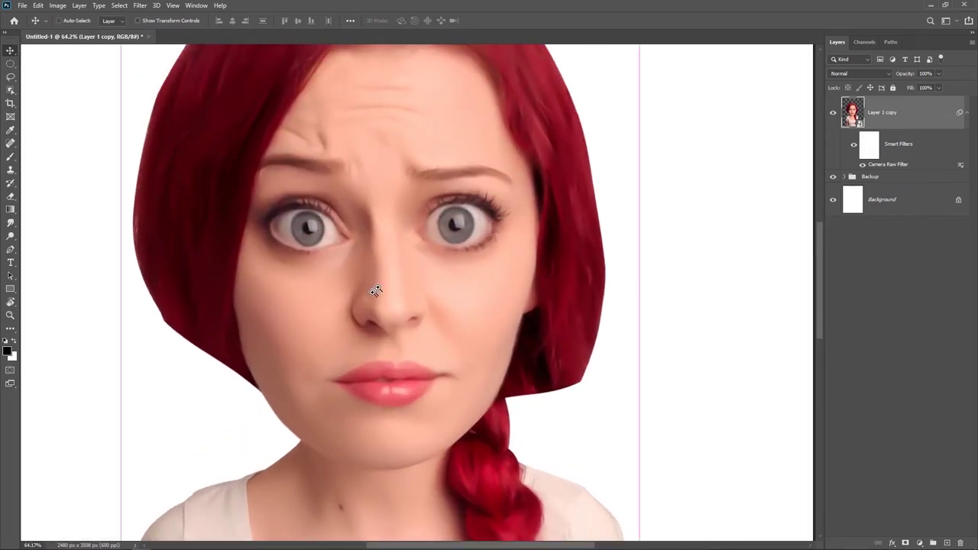
{"action": "scroll", "coordinate": [400, 268], "scroll_direction": "up", "scroll_amount": 1}
{"action": "scroll", "coordinate": [378, 280], "scroll_direction": "up", "scroll_amount": 2}
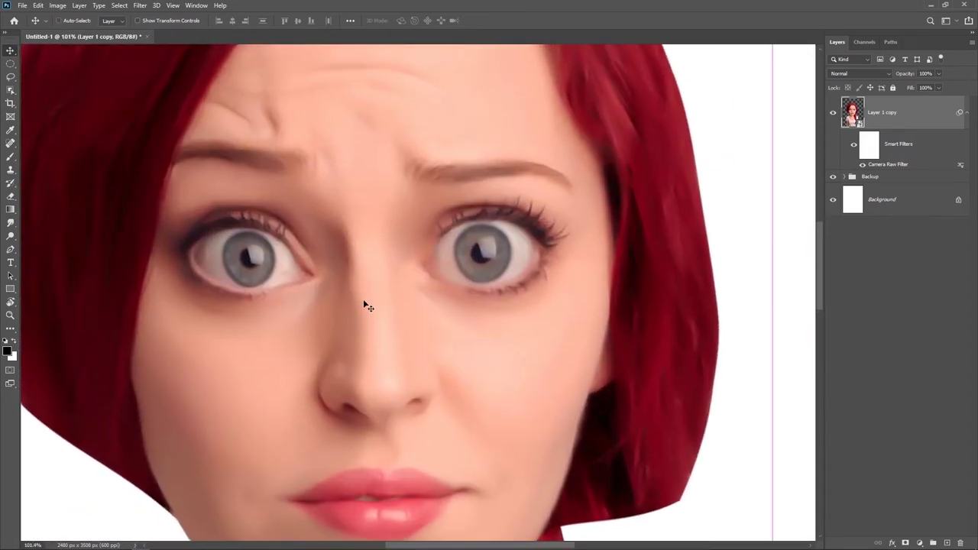
{"action": "scroll", "coordinate": [489, 359], "scroll_direction": "down", "scroll_amount": 3}
{"action": "scroll", "coordinate": [466, 344], "scroll_direction": "down", "scroll_amount": 5}
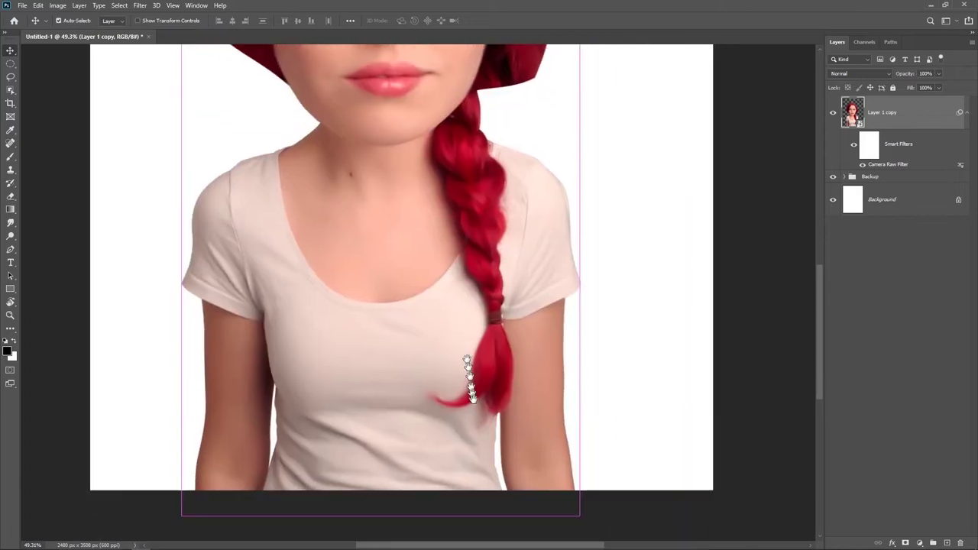
{"action": "scroll", "coordinate": [485, 375], "scroll_direction": "down", "scroll_amount": 2}
{"action": "scroll", "coordinate": [480, 405], "scroll_direction": "up", "scroll_amount": 1}
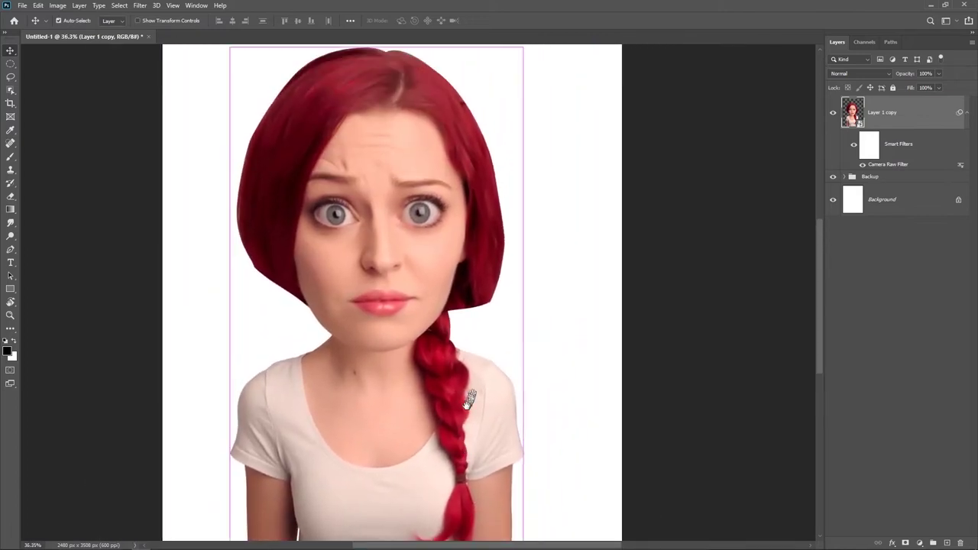
{"action": "scroll", "coordinate": [473, 409], "scroll_direction": "up", "scroll_amount": 1}
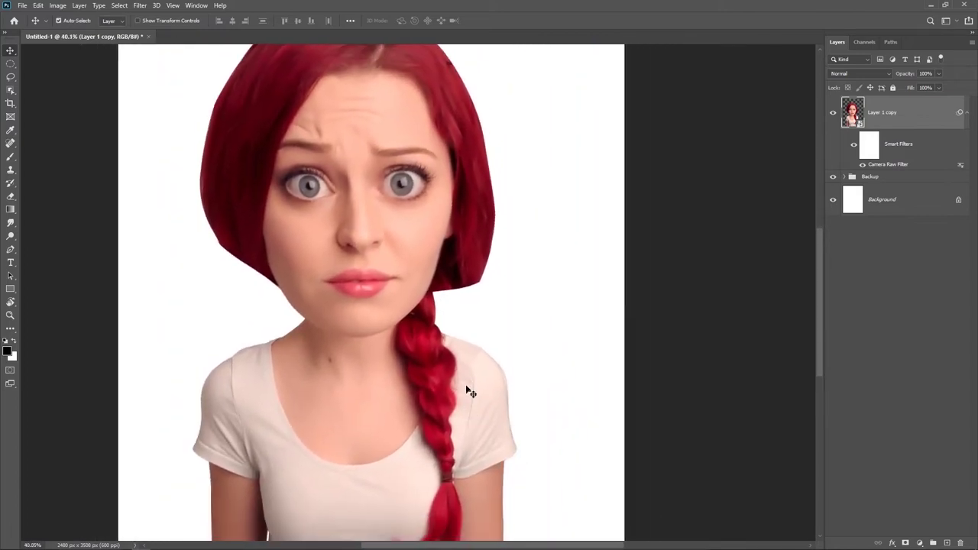
{"action": "scroll", "coordinate": [459, 352], "scroll_direction": "down", "scroll_amount": 1}
{"action": "scroll", "coordinate": [386, 321], "scroll_direction": "down", "scroll_amount": 2}
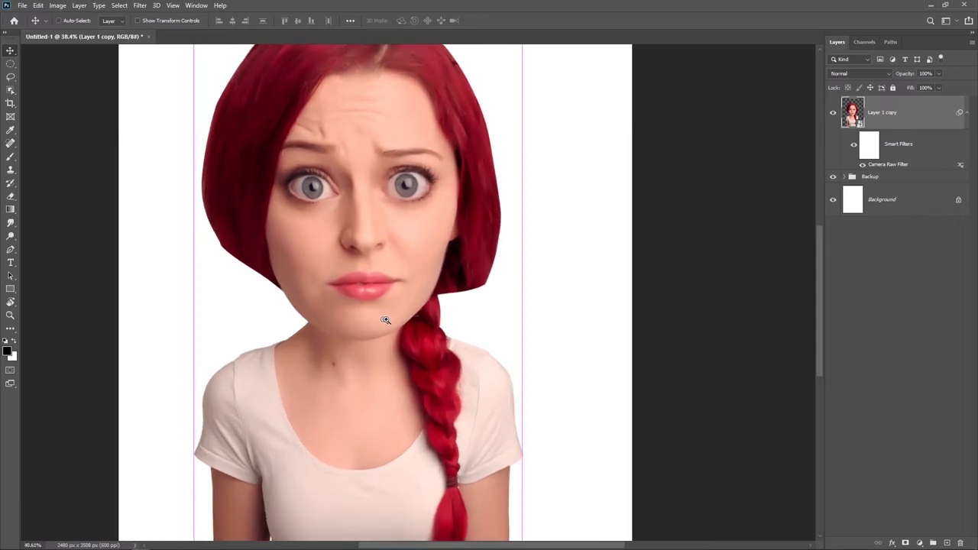
{"action": "scroll", "coordinate": [399, 324], "scroll_direction": "up", "scroll_amount": 2}
{"action": "scroll", "coordinate": [395, 233], "scroll_direction": "down", "scroll_amount": 1}
{"action": "scroll", "coordinate": [396, 237], "scroll_direction": "down", "scroll_amount": 1}
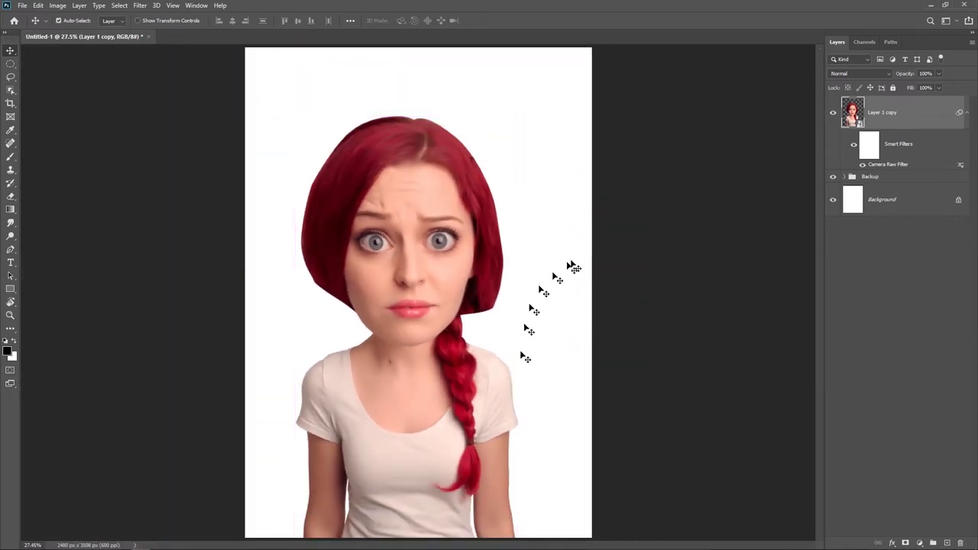
{"action": "left_click", "coordinate": [960, 113]}
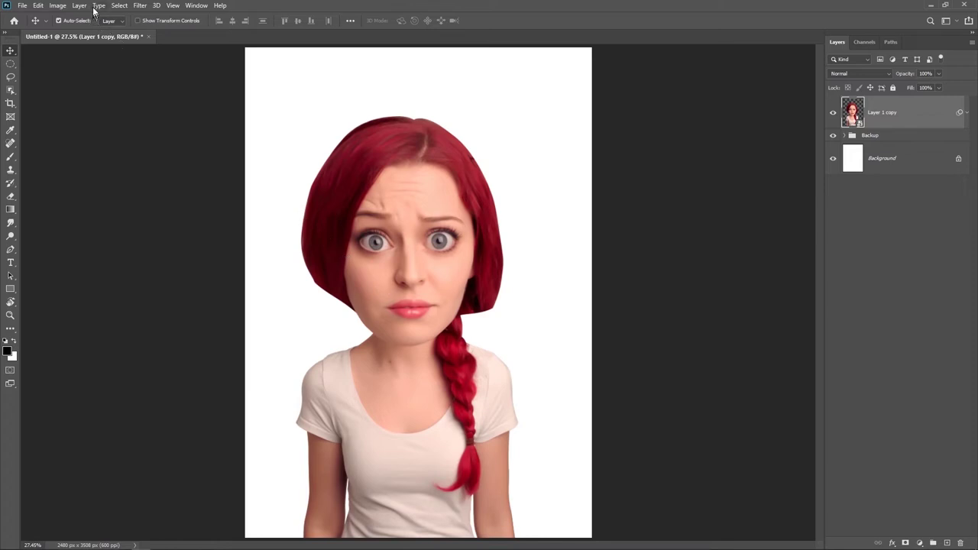
{"action": "left_click", "coordinate": [145, 6]}
In Liquify, paint a freeze mask along both face edges and the forehead
{"action": "left_click", "coordinate": [149, 92]}
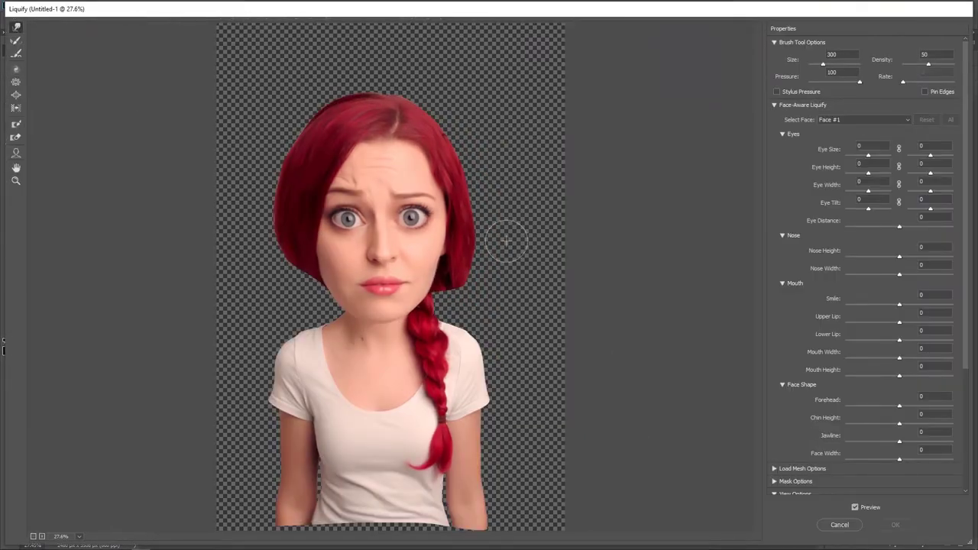
{"action": "left_click", "coordinate": [15, 123]}
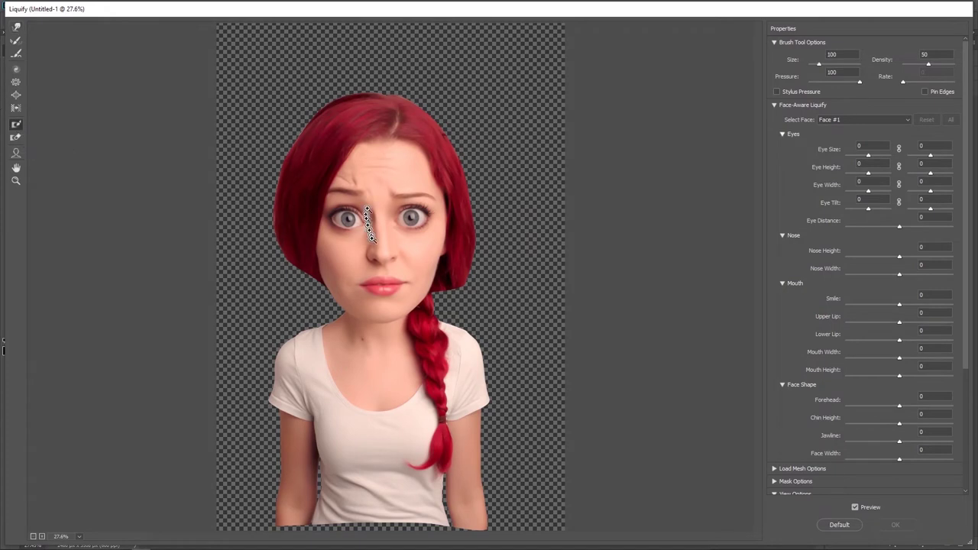
{"action": "key", "text": "ctrl+plus"}
{"action": "mouse_move", "coordinate": [337, 95]}
{"action": "left_mouse_down"}
{"action": "mouse_move", "coordinate": [262, 218]}
{"action": "mouse_move", "coordinate": [257, 273]}
{"action": "mouse_move", "coordinate": [273, 328]}
{"action": "mouse_move", "coordinate": [343, 398]}
{"action": "mouse_move", "coordinate": [382, 399]}
{"action": "mouse_move", "coordinate": [425, 371]}
{"action": "mouse_move", "coordinate": [458, 331]}
{"action": "mouse_move", "coordinate": [483, 195]}
{"action": "left_mouse_up"}
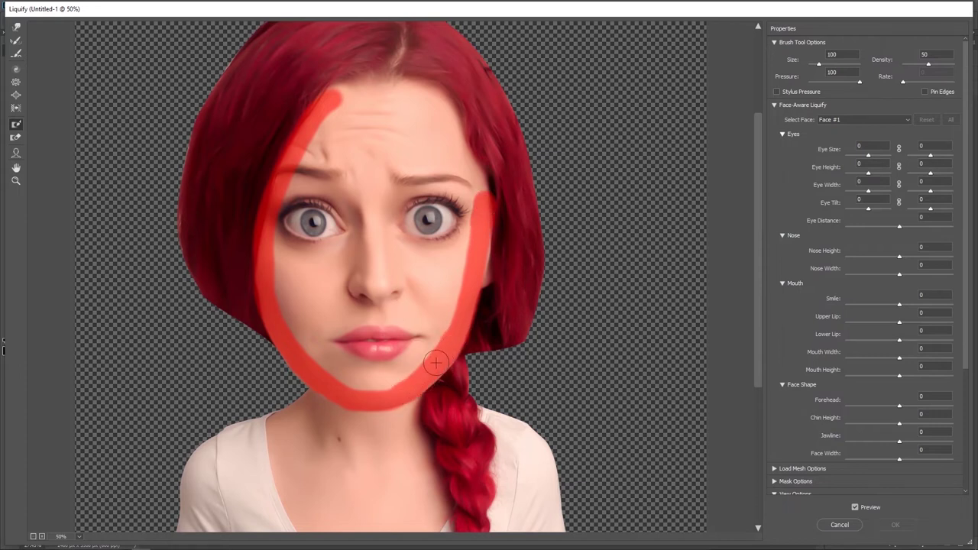
{"action": "mouse_move", "coordinate": [489, 215]}
{"action": "left_mouse_down"}
{"action": "mouse_move", "coordinate": [439, 93]}
{"action": "mouse_move", "coordinate": [367, 76]}
{"action": "mouse_move", "coordinate": [330, 95]}
{"action": "left_mouse_up"}
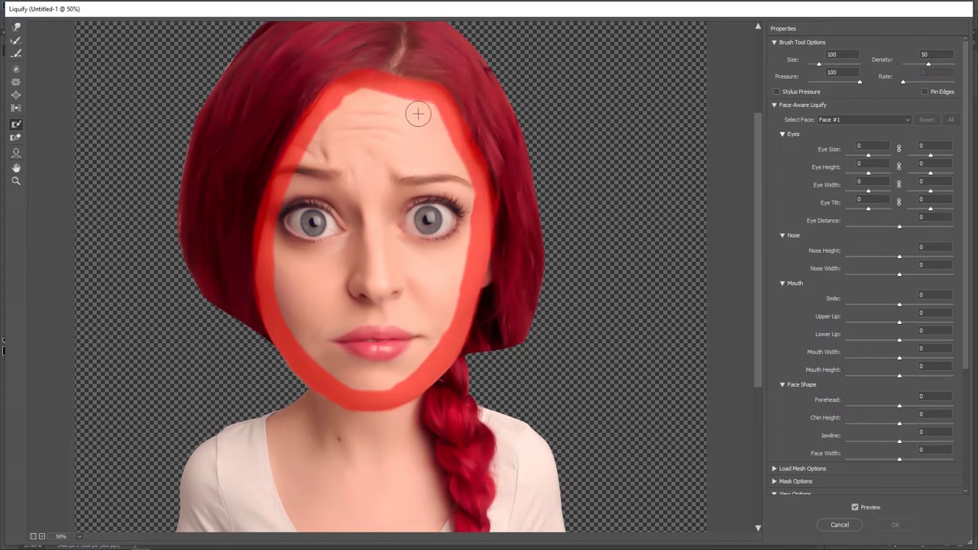
With a size-175 mask brush, freeze the chin, cheeks, left eye, nose and brow
{"action": "key", "text": "bracketright"}
{"action": "mouse_move", "coordinate": [348, 363]}
{"action": "left_mouse_down"}
{"action": "mouse_move", "coordinate": [367, 371]}
{"action": "mouse_move", "coordinate": [321, 353]}
{"action": "mouse_move", "coordinate": [273, 263]}
{"action": "mouse_move", "coordinate": [285, 296]}
{"action": "left_mouse_up"}
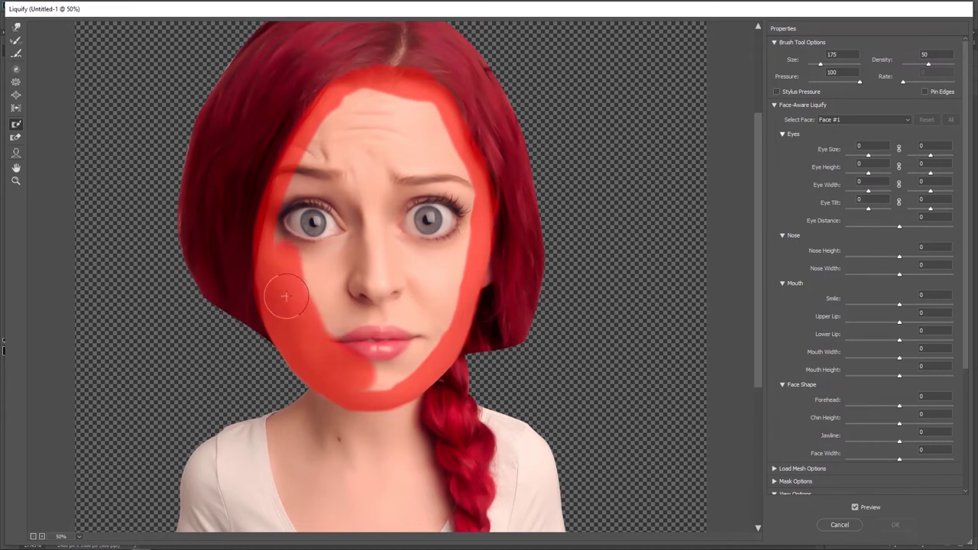
{"action": "mouse_move", "coordinate": [345, 327]}
{"action": "left_mouse_down"}
{"action": "mouse_move", "coordinate": [359, 379]}
{"action": "mouse_move", "coordinate": [419, 328]}
{"action": "mouse_move", "coordinate": [393, 371]}
{"action": "mouse_move", "coordinate": [457, 275]}
{"action": "mouse_move", "coordinate": [438, 153]}
{"action": "mouse_move", "coordinate": [415, 98]}
{"action": "mouse_move", "coordinate": [461, 198]}
{"action": "mouse_move", "coordinate": [371, 92]}
{"action": "mouse_move", "coordinate": [328, 131]}
{"action": "mouse_move", "coordinate": [291, 198]}
{"action": "mouse_move", "coordinate": [286, 277]}
{"action": "mouse_move", "coordinate": [349, 327]}
{"action": "mouse_move", "coordinate": [389, 327]}
{"action": "mouse_move", "coordinate": [440, 241]}
{"action": "mouse_move", "coordinate": [428, 177]}
{"action": "mouse_move", "coordinate": [395, 136]}
{"action": "mouse_move", "coordinate": [367, 114]}
{"action": "mouse_move", "coordinate": [340, 144]}
{"action": "left_mouse_up"}
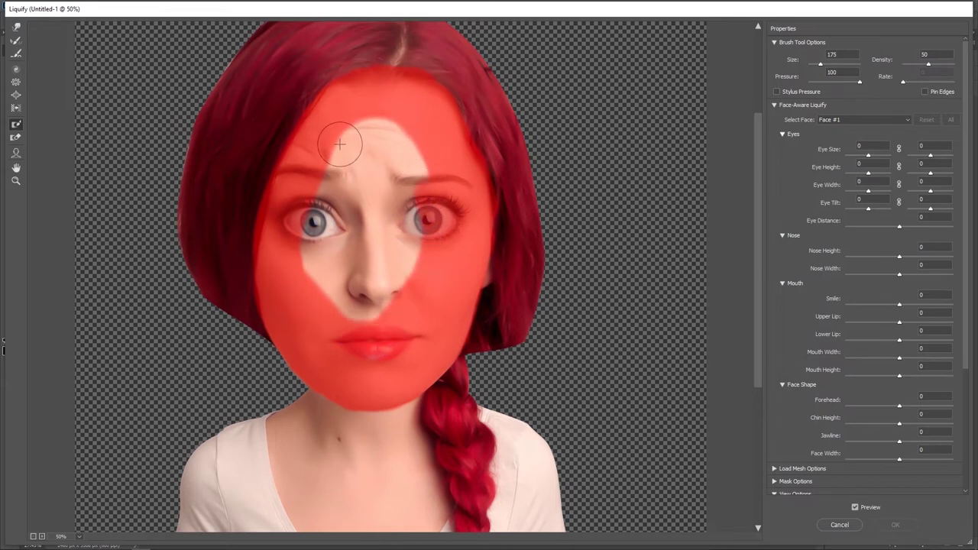
{"action": "mouse_move", "coordinate": [336, 236]}
{"action": "left_mouse_down"}
{"action": "mouse_move", "coordinate": [374, 309]}
{"action": "mouse_move", "coordinate": [315, 263]}
{"action": "mouse_move", "coordinate": [328, 174]}
{"action": "mouse_move", "coordinate": [379, 140]}
{"action": "mouse_move", "coordinate": [404, 218]}
{"action": "mouse_move", "coordinate": [399, 288]}
{"action": "mouse_move", "coordinate": [359, 314]}
{"action": "mouse_move", "coordinate": [337, 262]}
{"action": "mouse_move", "coordinate": [343, 200]}
{"action": "mouse_move", "coordinate": [364, 158]}
{"action": "mouse_move", "coordinate": [375, 170]}
{"action": "mouse_move", "coordinate": [373, 306]}
{"action": "mouse_move", "coordinate": [386, 231]}
{"action": "left_mouse_up"}
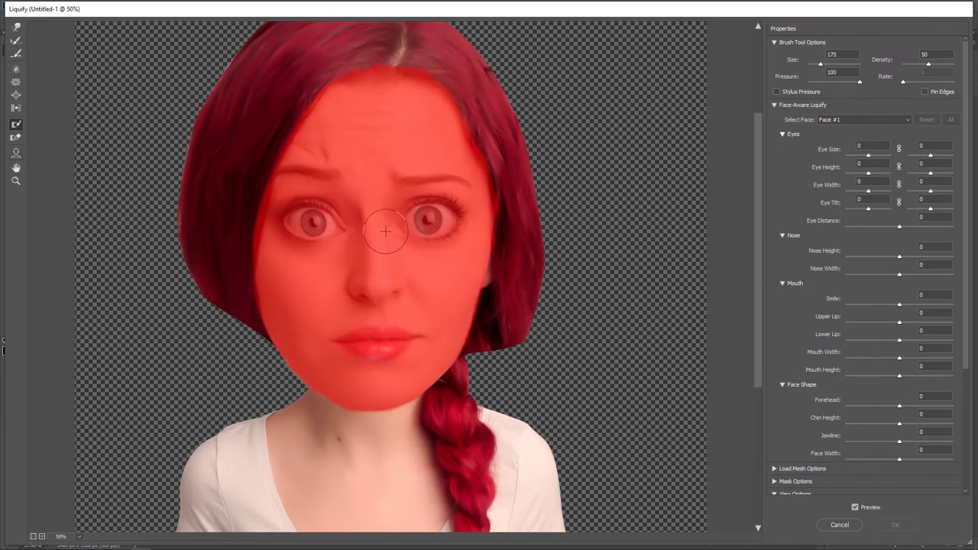
{"action": "left_click", "coordinate": [17, 27]}
Push the hair bulges beside the right cheek and left side inward with a 500–800 warp brush, then apply
{"action": "key", "text": "bracketright"}
{"action": "key", "text": "bracketright"}
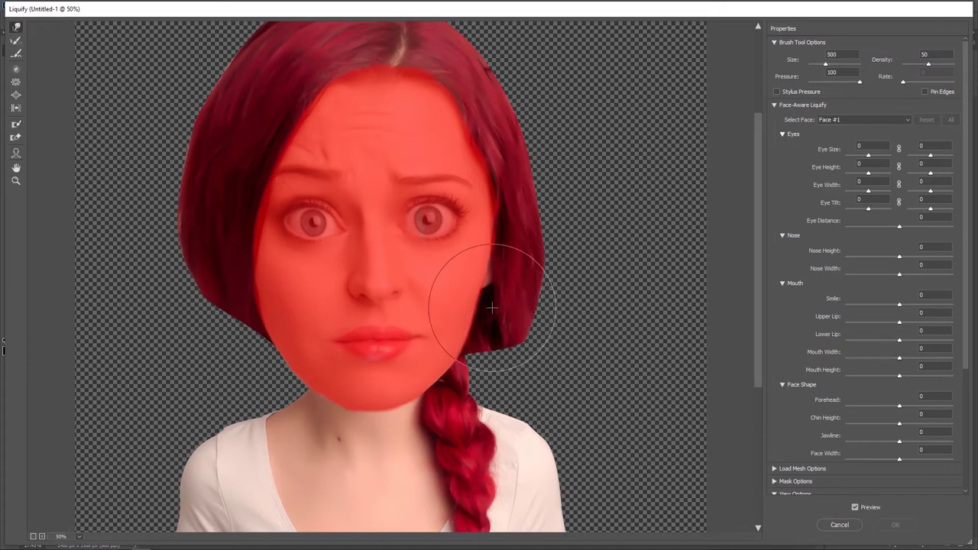
{"action": "left_click_drag", "start_coordinate": [530, 343], "coordinate": [545, 295]}
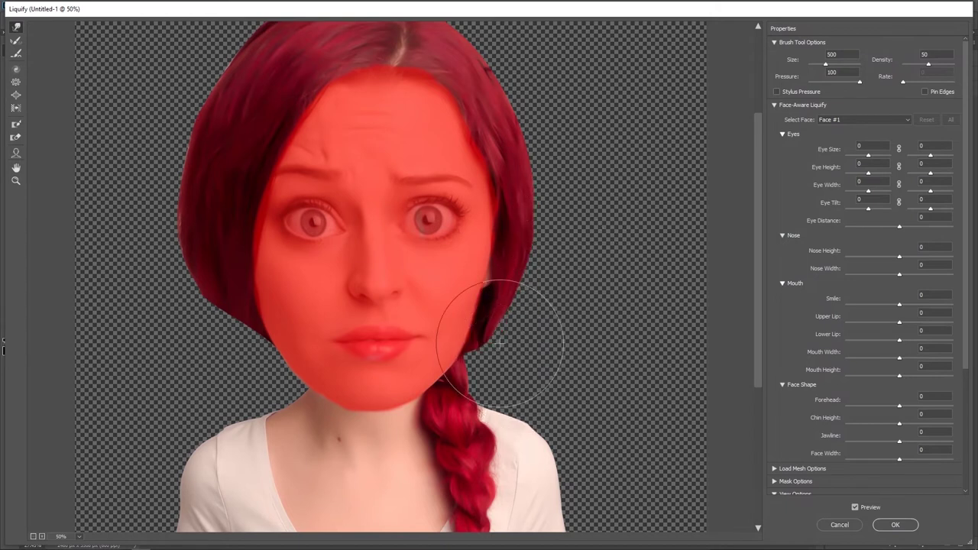
{"action": "mouse_move", "coordinate": [167, 210]}
{"action": "left_mouse_down"}
{"action": "mouse_move", "coordinate": [168, 275]}
{"action": "mouse_move", "coordinate": [175, 218]}
{"action": "left_mouse_up"}
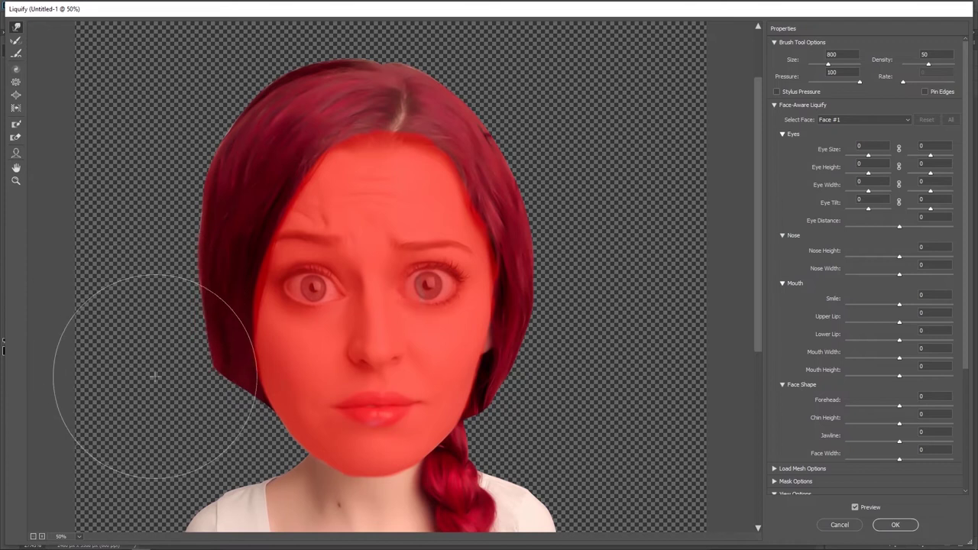
{"action": "mouse_move", "coordinate": [173, 392]}
{"action": "left_mouse_down"}
{"action": "mouse_move", "coordinate": [259, 71]}
{"action": "mouse_move", "coordinate": [291, 52]}
{"action": "left_mouse_up"}
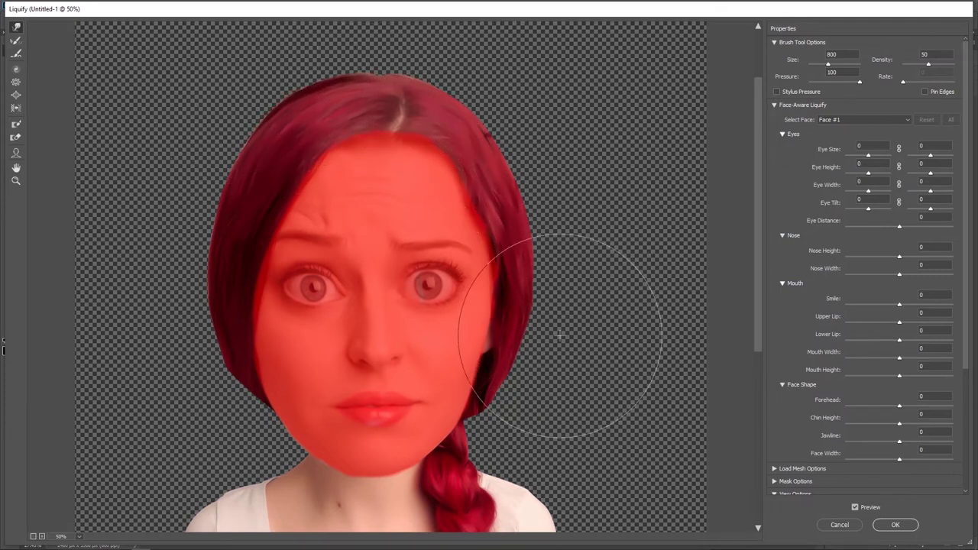
{"action": "key", "text": "bracketleft"}
{"action": "key", "text": "bracketleft"}
{"action": "key", "text": "bracketleft"}
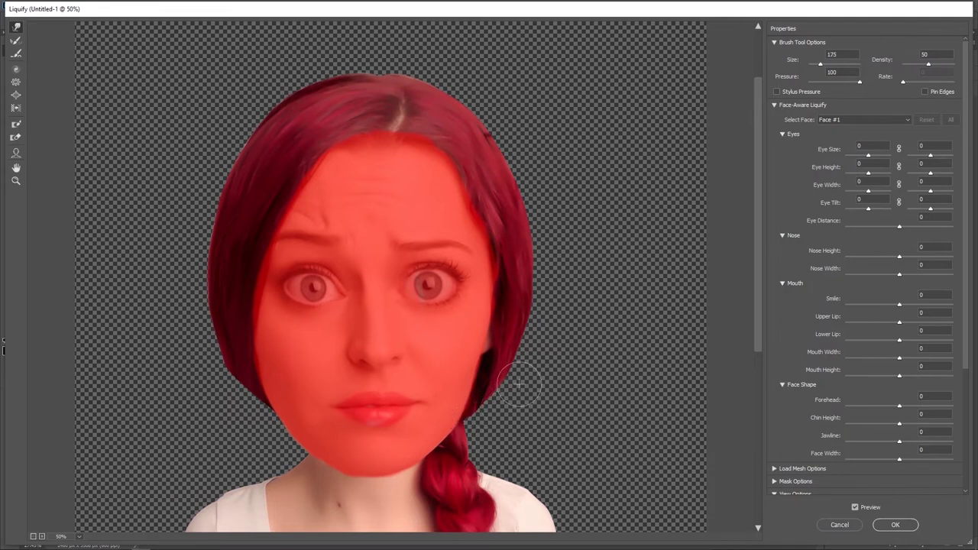
{"action": "left_click", "coordinate": [878, 528]}
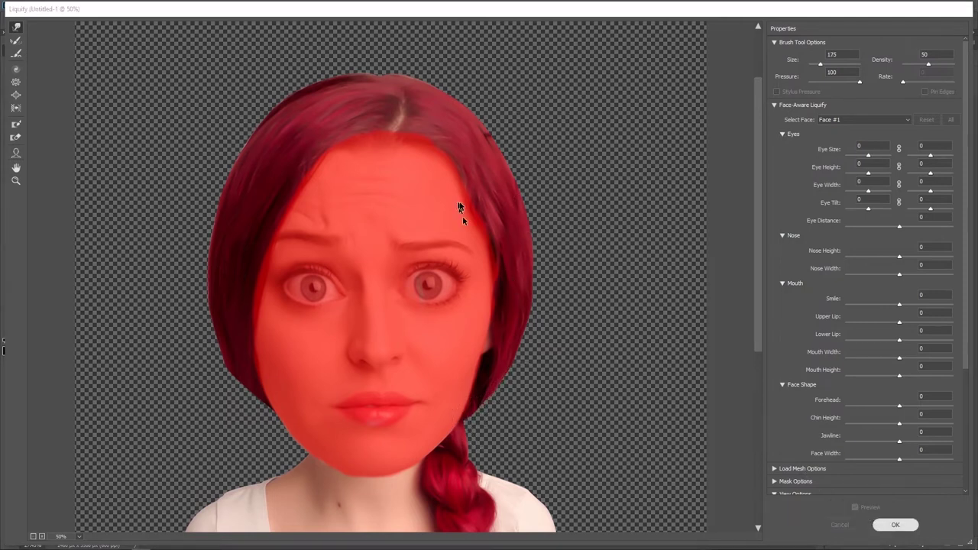
Toggle the Backup group and original photo visibility to compare before and after
{"action": "left_click", "coordinate": [832, 158]}
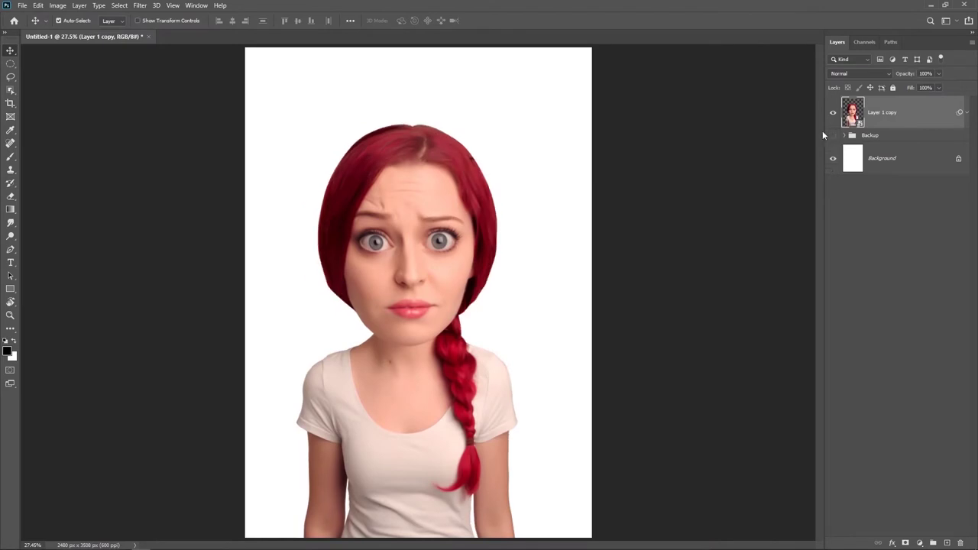
{"action": "left_click", "coordinate": [832, 135]}
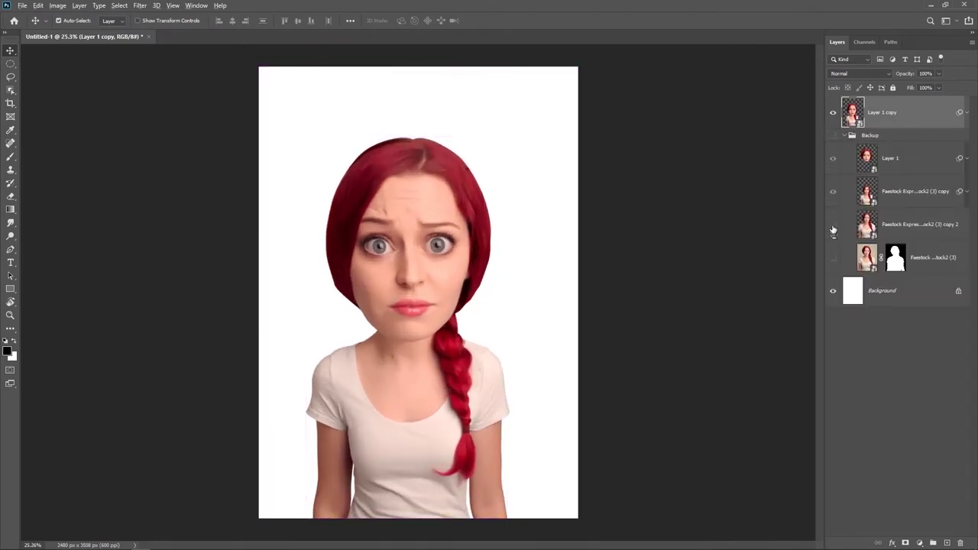
{"action": "left_click", "coordinate": [832, 227], "text": "alt"}
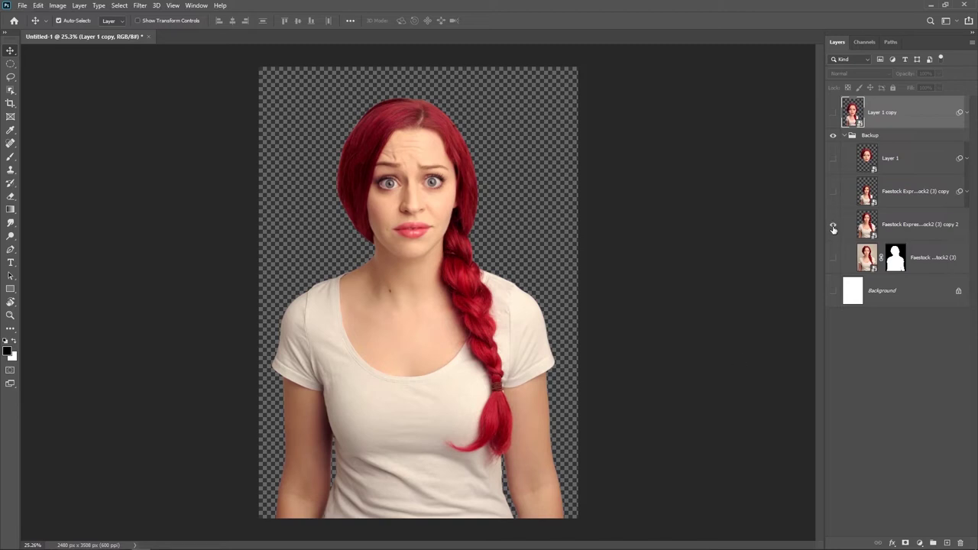
{"action": "left_click", "coordinate": [833, 113]}
{"action": "left_click", "coordinate": [834, 135]}
{"action": "left_click", "coordinate": [834, 135]}
Show the white background behind the caricature and zoom in on the face
{"action": "scroll", "coordinate": [456, 389], "scroll_direction": "up", "scroll_amount": 1}
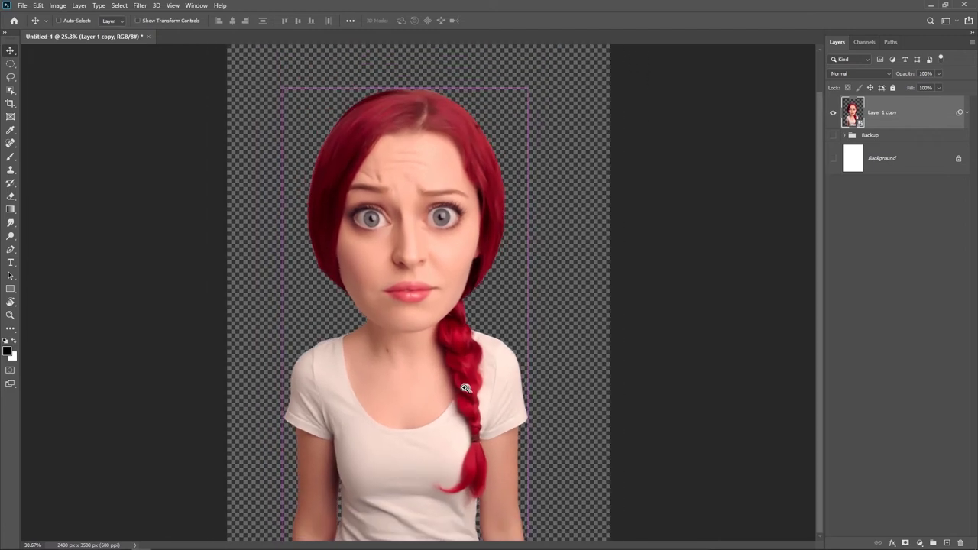
{"action": "scroll", "coordinate": [487, 416], "scroll_direction": "down", "scroll_amount": 1}
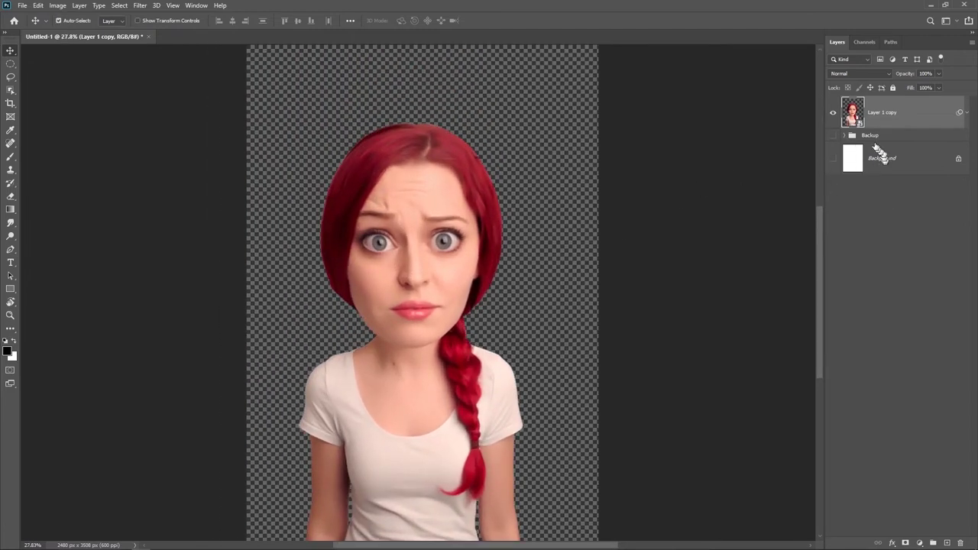
{"action": "left_click", "coordinate": [834, 158]}
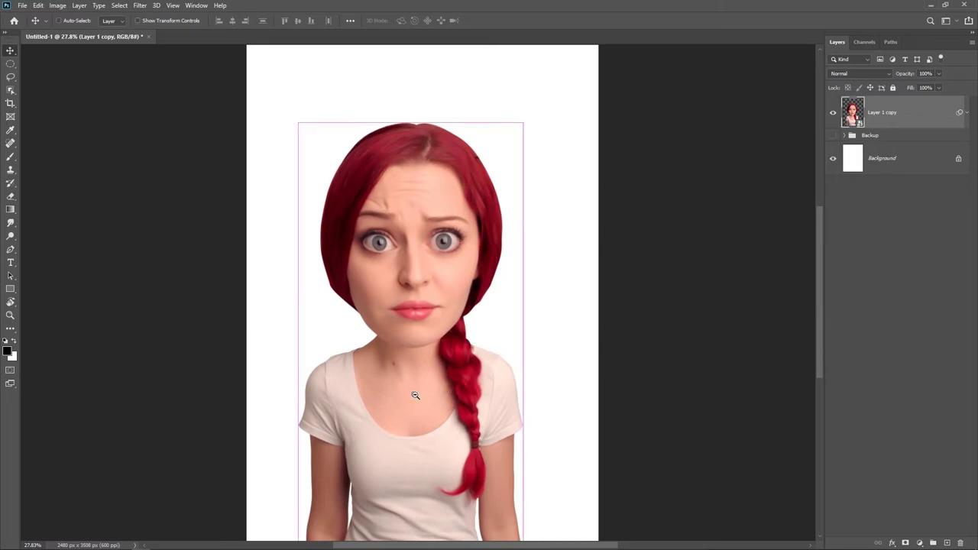
{"action": "scroll", "coordinate": [449, 311], "scroll_direction": "up", "scroll_amount": 2}
{"action": "scroll", "coordinate": [453, 320], "scroll_direction": "up", "scroll_amount": 1}
{"action": "scroll", "coordinate": [470, 305], "scroll_direction": "up", "scroll_amount": 1}
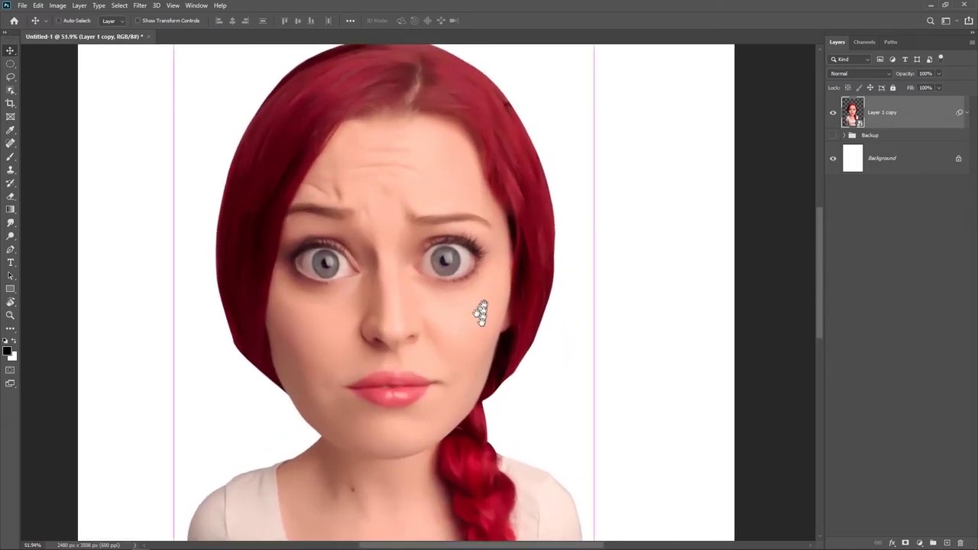
{"action": "scroll", "coordinate": [477, 291], "scroll_direction": "down", "scroll_amount": 1}
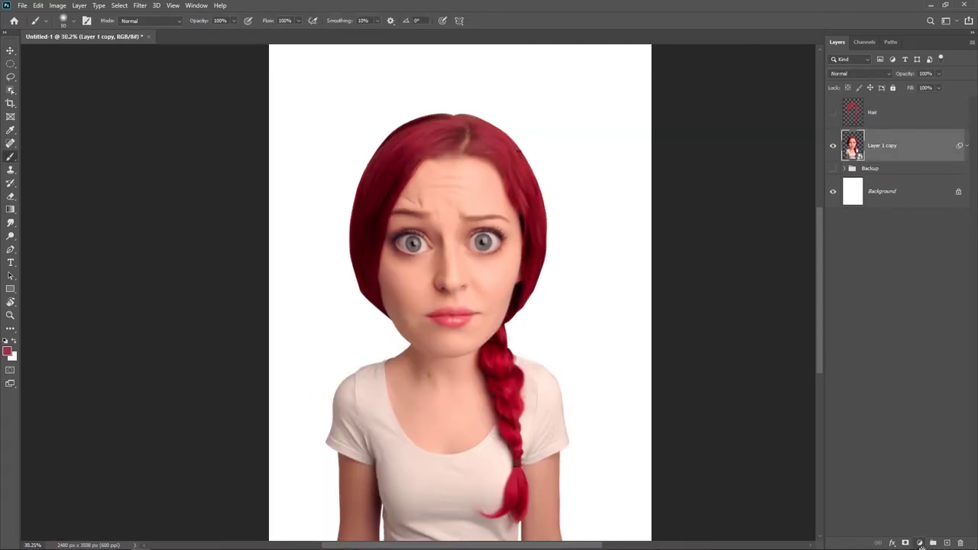
Duplicate Layer 1 copy into Layer 1 copy 2 and hide the original Layer 1 copy
{"action": "left_click", "coordinate": [919, 542]}
{"action": "left_click", "coordinate": [882, 263]}
{"action": "left_click_drag", "start_coordinate": [921, 153], "coordinate": [947, 543]}
{"action": "left_click", "coordinate": [833, 179]}
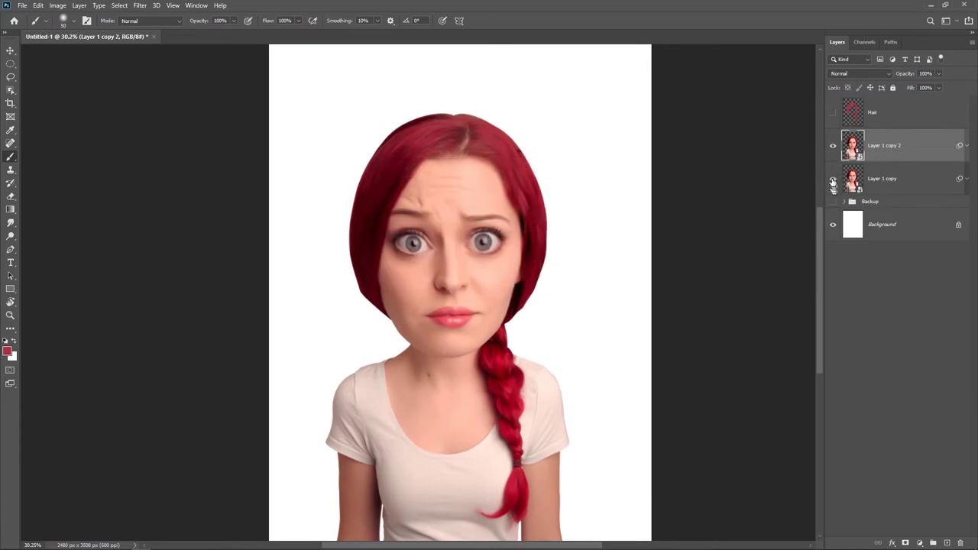
Add a Hue/Saturation adjustment (Hue -18, Saturation +30, Lightness +10) clipped to Layer 1 copy 2
{"action": "left_click", "coordinate": [919, 543]}
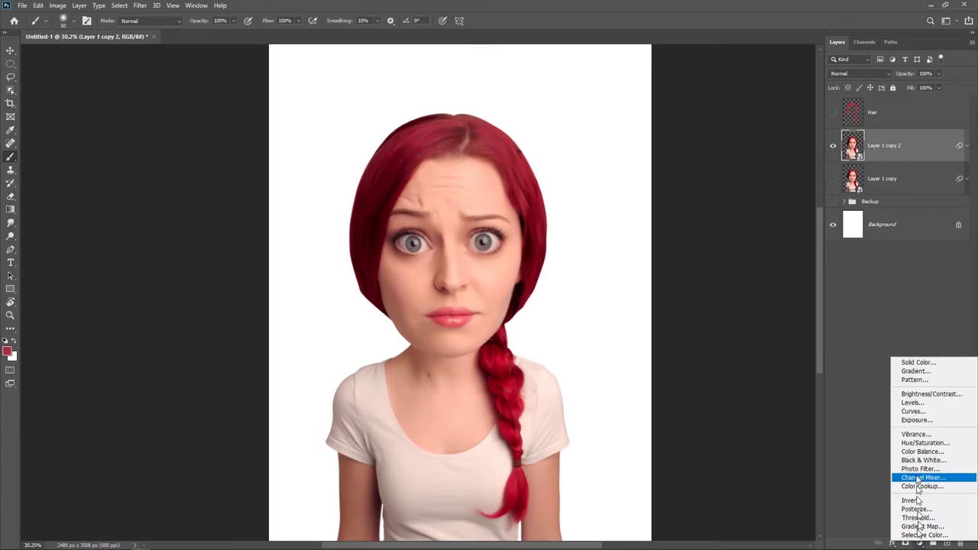
{"action": "left_click", "coordinate": [921, 441]}
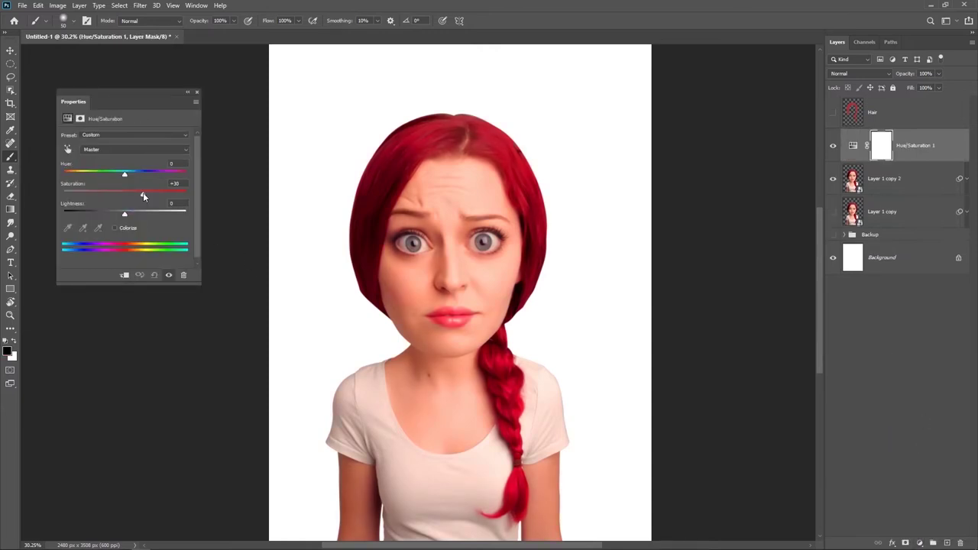
{"action": "mouse_move", "coordinate": [124, 175]}
{"action": "left_mouse_down"}
{"action": "mouse_move", "coordinate": [107, 170]}
{"action": "mouse_move", "coordinate": [166, 172]}
{"action": "mouse_move", "coordinate": [113, 170]}
{"action": "mouse_move", "coordinate": [123, 173]}
{"action": "left_mouse_up"}
{"action": "left_click_drag", "start_coordinate": [126, 216], "coordinate": [130, 214]}
{"action": "left_click_drag", "start_coordinate": [124, 177], "coordinate": [117, 177]}
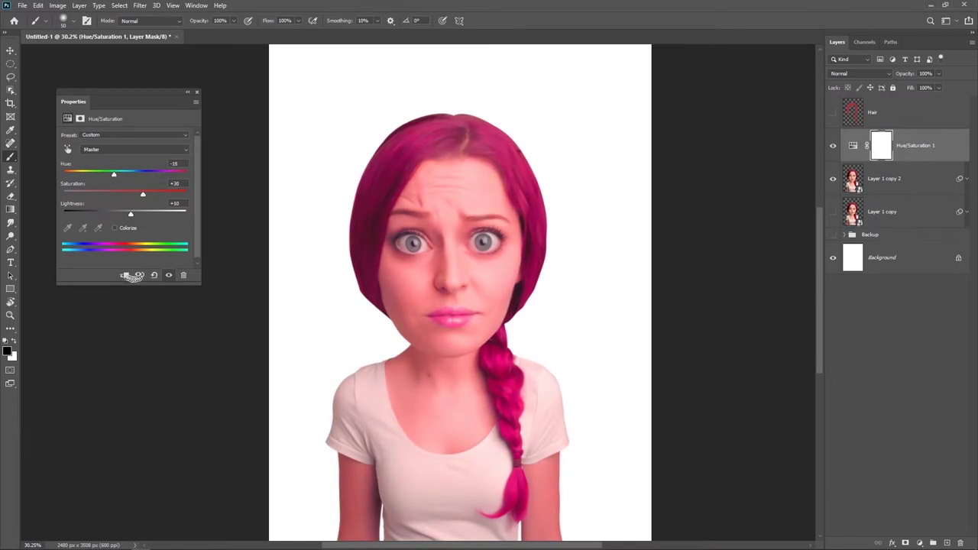
{"action": "left_click", "coordinate": [125, 275]}
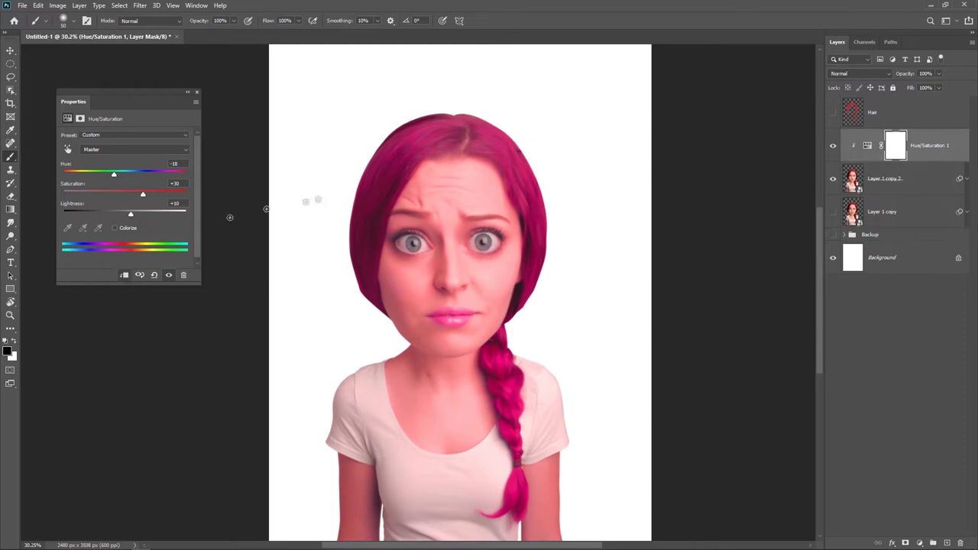
{"action": "left_click", "coordinate": [907, 184]}
Mask the magenta tint off the face, chest, arms and shirt on Layer 1 copy 2
{"action": "left_click", "coordinate": [907, 542]}
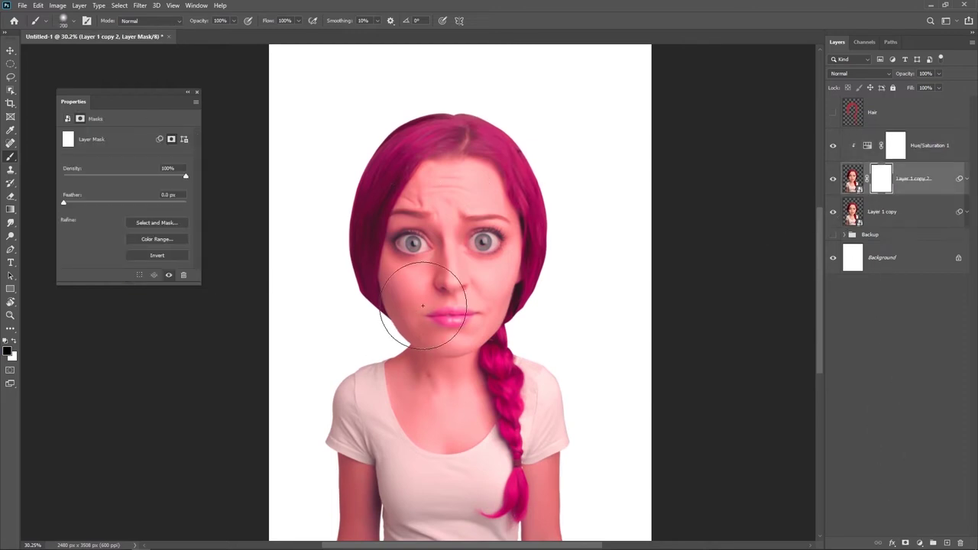
{"action": "key", "text": "bracketleft"}
{"action": "key", "text": "bracketleft"}
{"action": "key", "text": "bracketleft"}
{"action": "mouse_move", "coordinate": [446, 187]}
{"action": "left_mouse_down"}
{"action": "mouse_move", "coordinate": [398, 283]}
{"action": "mouse_move", "coordinate": [405, 299]}
{"action": "mouse_move", "coordinate": [452, 338]}
{"action": "mouse_move", "coordinate": [453, 221]}
{"action": "mouse_move", "coordinate": [437, 181]}
{"action": "mouse_move", "coordinate": [491, 207]}
{"action": "mouse_move", "coordinate": [498, 246]}
{"action": "mouse_move", "coordinate": [465, 301]}
{"action": "mouse_move", "coordinate": [408, 329]}
{"action": "mouse_move", "coordinate": [339, 393]}
{"action": "mouse_move", "coordinate": [436, 413]}
{"action": "mouse_move", "coordinate": [436, 393]}
{"action": "mouse_move", "coordinate": [443, 421]}
{"action": "mouse_move", "coordinate": [448, 372]}
{"action": "mouse_move", "coordinate": [436, 409]}
{"action": "mouse_move", "coordinate": [408, 428]}
{"action": "mouse_move", "coordinate": [367, 497]}
{"action": "left_mouse_up"}
{"action": "left_click_drag", "start_coordinate": [434, 486], "coordinate": [416, 374]}
{"action": "mouse_move", "coordinate": [328, 397]}
{"action": "left_mouse_down"}
{"action": "mouse_move", "coordinate": [328, 458]}
{"action": "mouse_move", "coordinate": [404, 458]}
{"action": "mouse_move", "coordinate": [306, 344]}
{"action": "mouse_move", "coordinate": [416, 474]}
{"action": "left_mouse_up"}
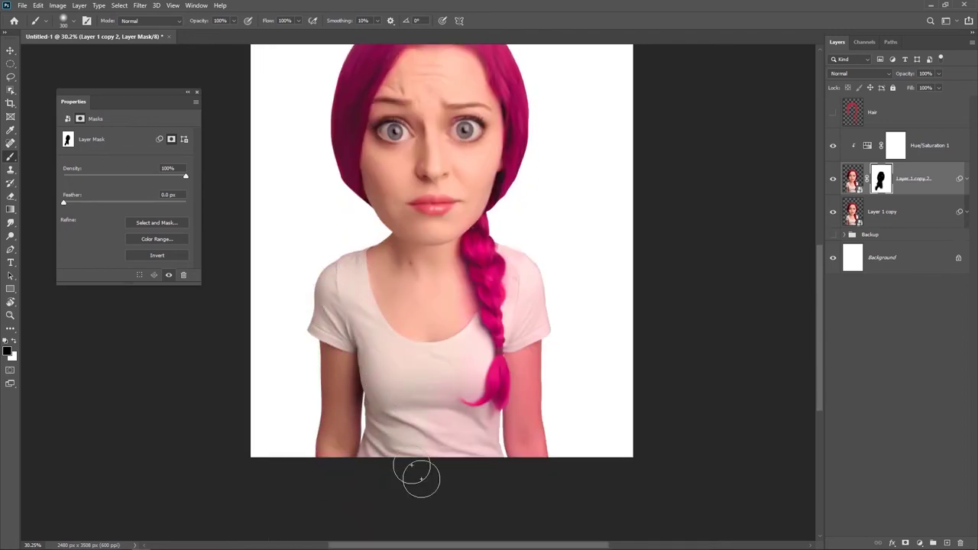
{"action": "mouse_move", "coordinate": [546, 463]}
{"action": "left_mouse_down"}
{"action": "mouse_move", "coordinate": [542, 273]}
{"action": "mouse_move", "coordinate": [529, 245]}
{"action": "mouse_move", "coordinate": [537, 389]}
{"action": "mouse_move", "coordinate": [525, 361]}
{"action": "left_mouse_up"}
{"action": "key", "text": "bracketright"}
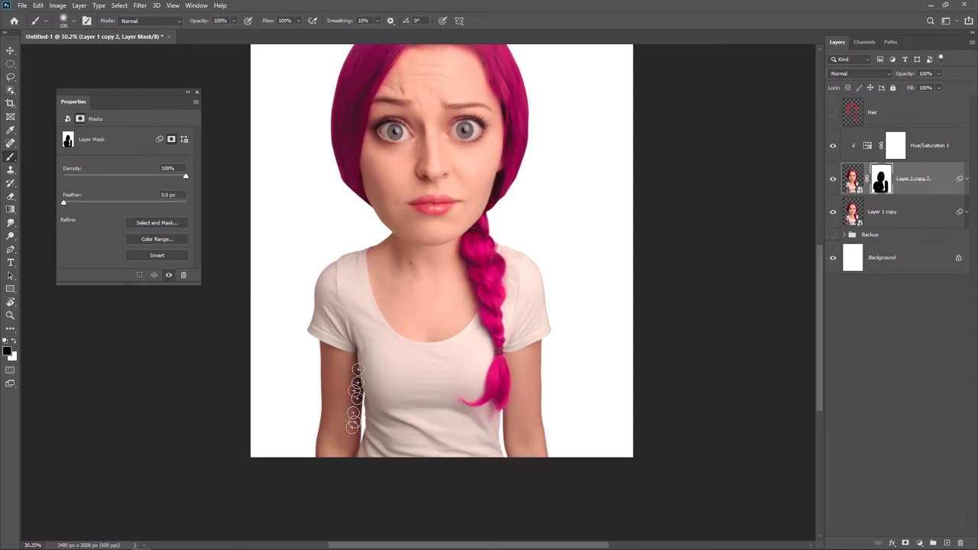
Swap to painting the hair tint back in, then add an empty layer above Hue/Saturation 1
{"action": "mouse_move", "coordinate": [351, 385]}
{"action": "left_mouse_down"}
{"action": "mouse_move", "coordinate": [399, 248]}
{"action": "mouse_move", "coordinate": [424, 252]}
{"action": "left_mouse_up"}
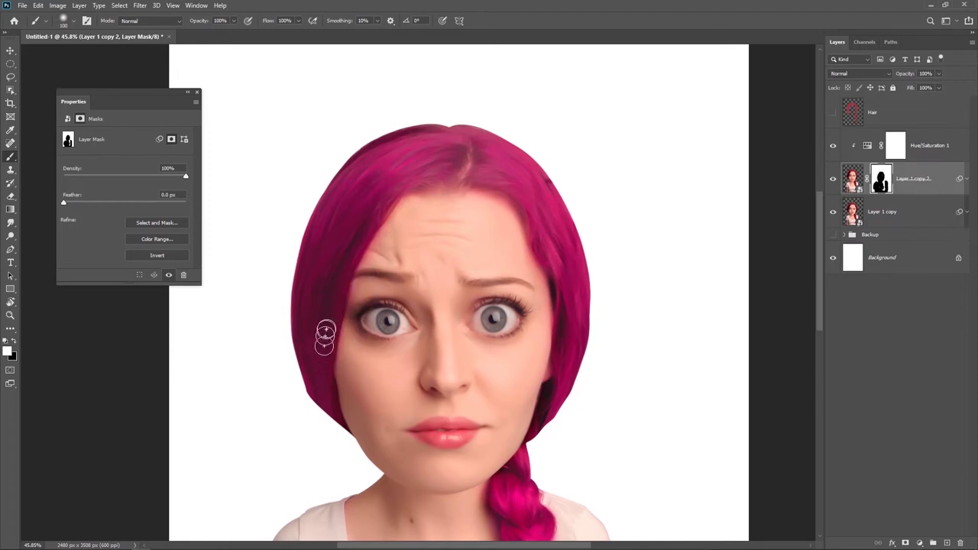
{"action": "key", "text": "x"}
{"action": "left_click", "coordinate": [924, 151]}
{"action": "left_click", "coordinate": [947, 542]}
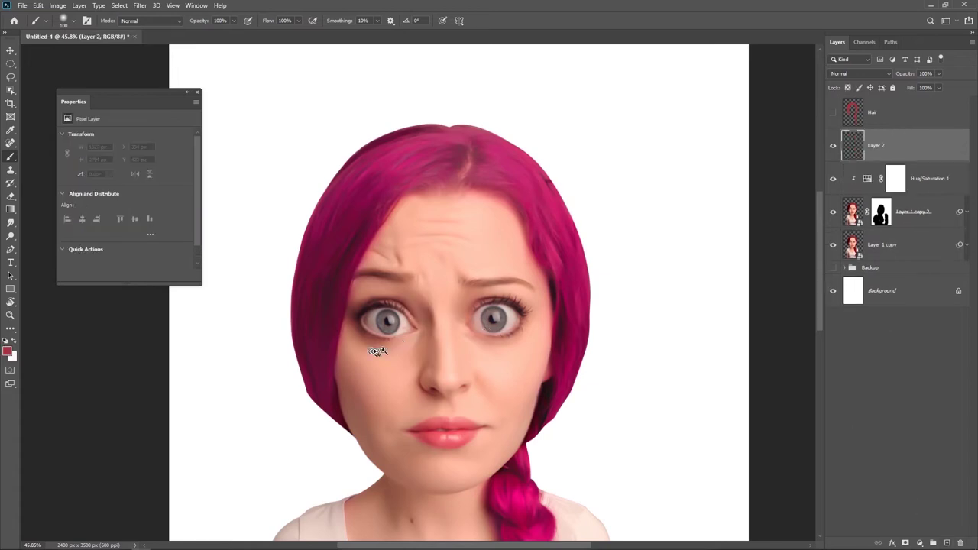
{"action": "scroll", "coordinate": [382, 338], "scroll_direction": "up", "scroll_amount": 3}
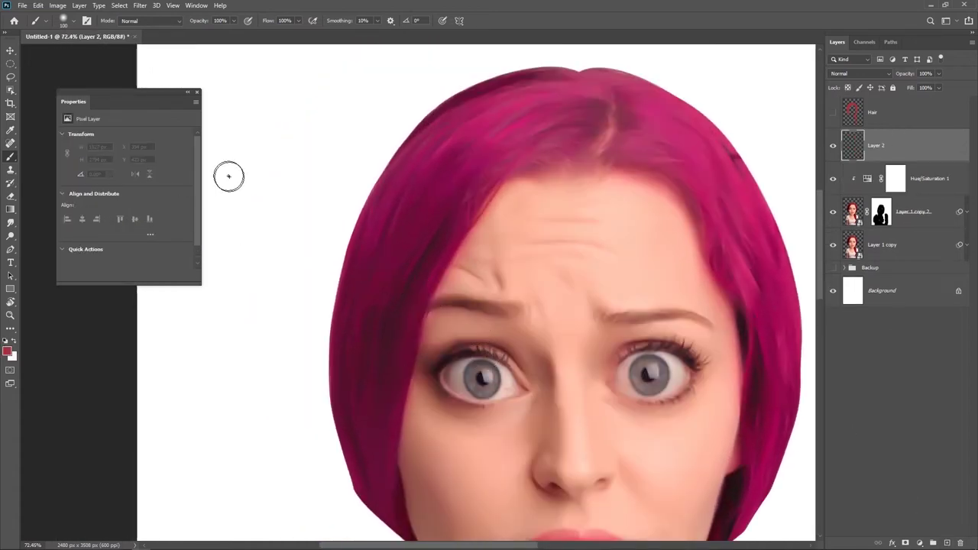
{"action": "scroll", "coordinate": [229, 175], "scroll_direction": "down", "scroll_amount": 5}
{"action": "left_click", "coordinate": [914, 211]}
Open the Camera Raw filter and raise luminance noise reduction to smooth the skin
{"action": "left_click", "coordinate": [140, 5]}
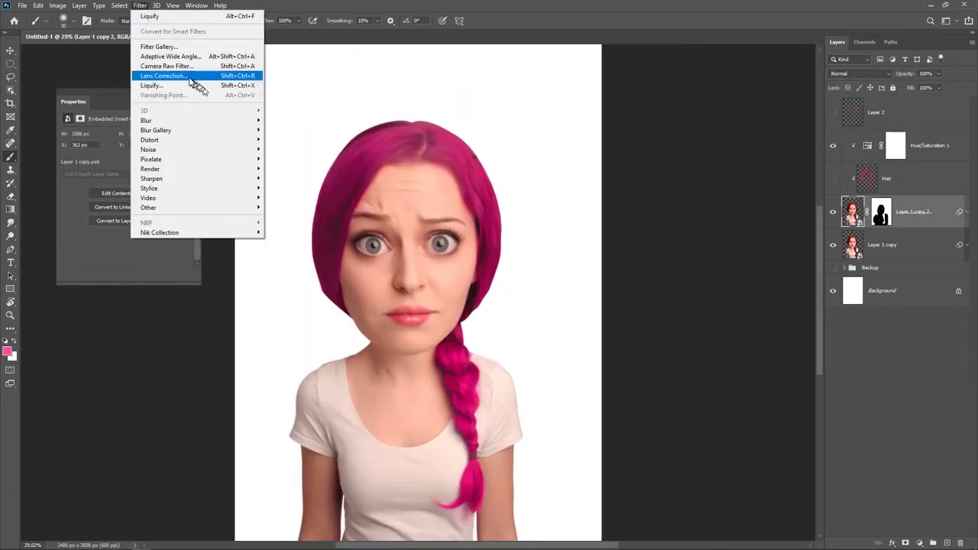
{"action": "left_click", "coordinate": [165, 65]}
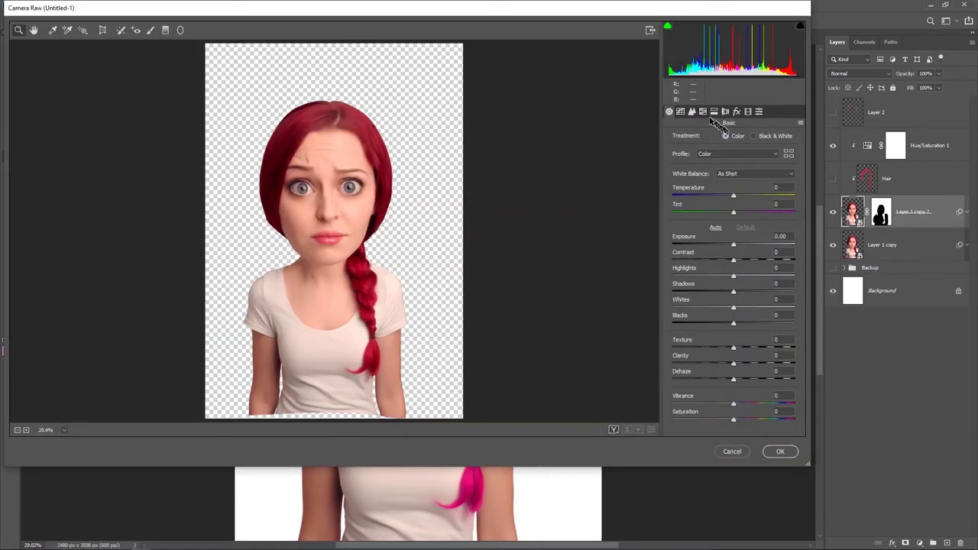
{"action": "left_click", "coordinate": [702, 111]}
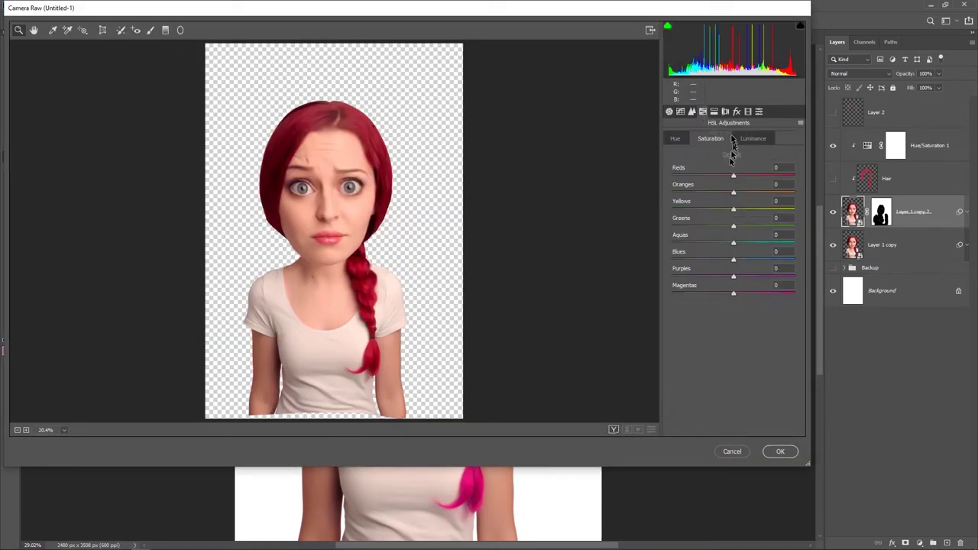
{"action": "left_click_drag", "start_coordinate": [679, 241], "coordinate": [726, 241]}
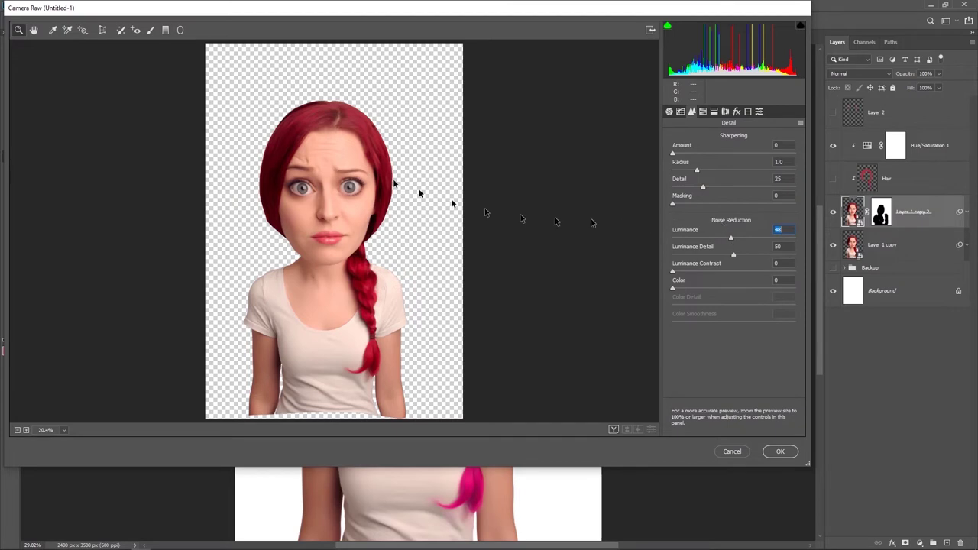
{"action": "left_click", "coordinate": [345, 177]}
{"action": "left_click", "coordinate": [350, 197]}
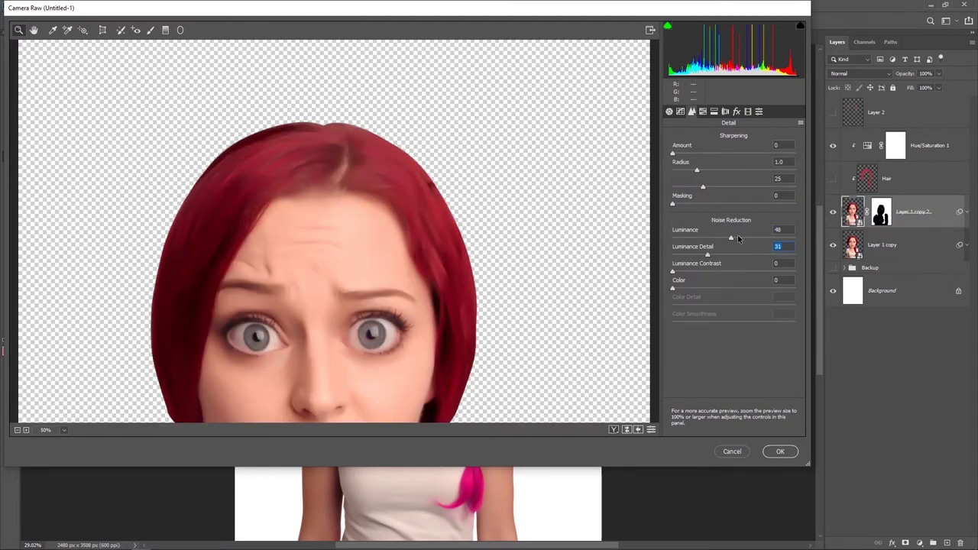
In HSL, brighten Reds, set Reds saturation to +5, and shift Reds hue to -56
{"action": "left_click", "coordinate": [702, 111]}
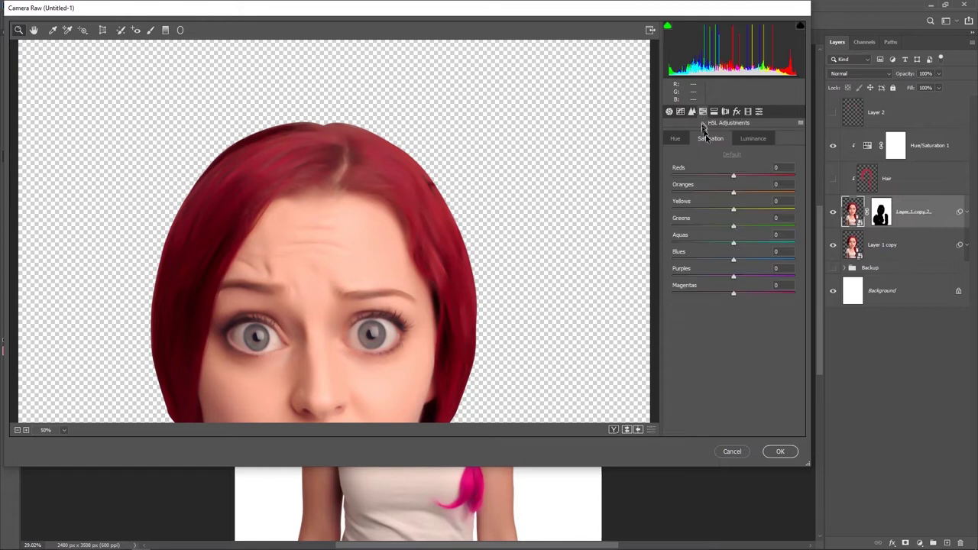
{"action": "left_click", "coordinate": [752, 139]}
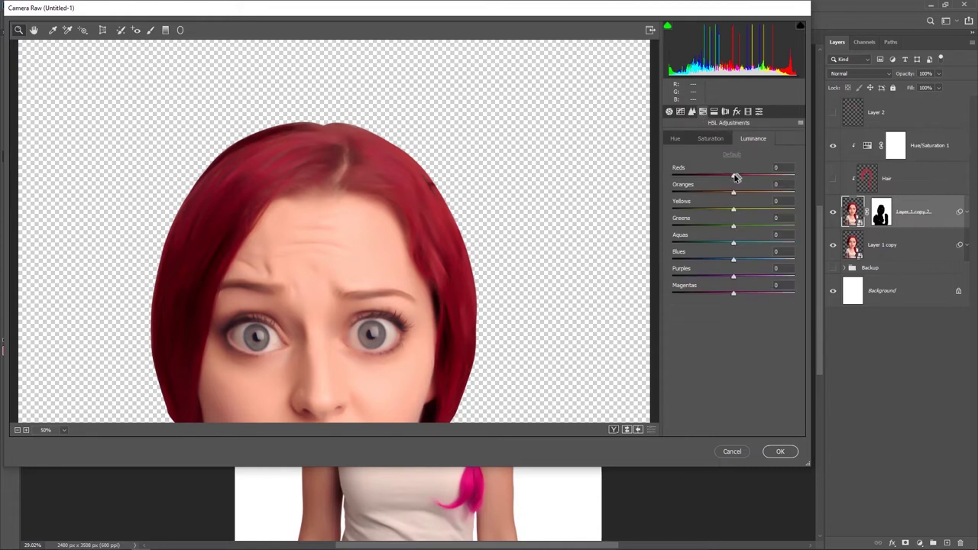
{"action": "left_click_drag", "start_coordinate": [734, 176], "coordinate": [767, 180]}
{"action": "left_click", "coordinate": [718, 139]}
{"action": "left_click_drag", "start_coordinate": [733, 177], "coordinate": [738, 178]}
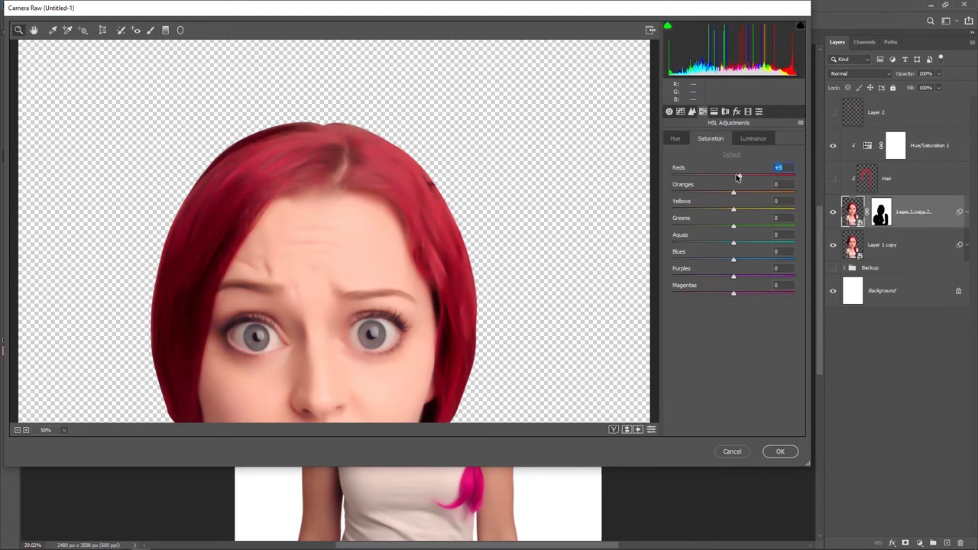
{"action": "left_click", "coordinate": [677, 141]}
{"action": "mouse_move", "coordinate": [734, 177]}
{"action": "left_mouse_down"}
{"action": "mouse_move", "coordinate": [749, 178]}
{"action": "mouse_move", "coordinate": [694, 177]}
{"action": "left_mouse_up"}
Check Basic and Detail, set Oranges hue to -27, and apply the Camera Raw filter
{"action": "left_click", "coordinate": [668, 112]}
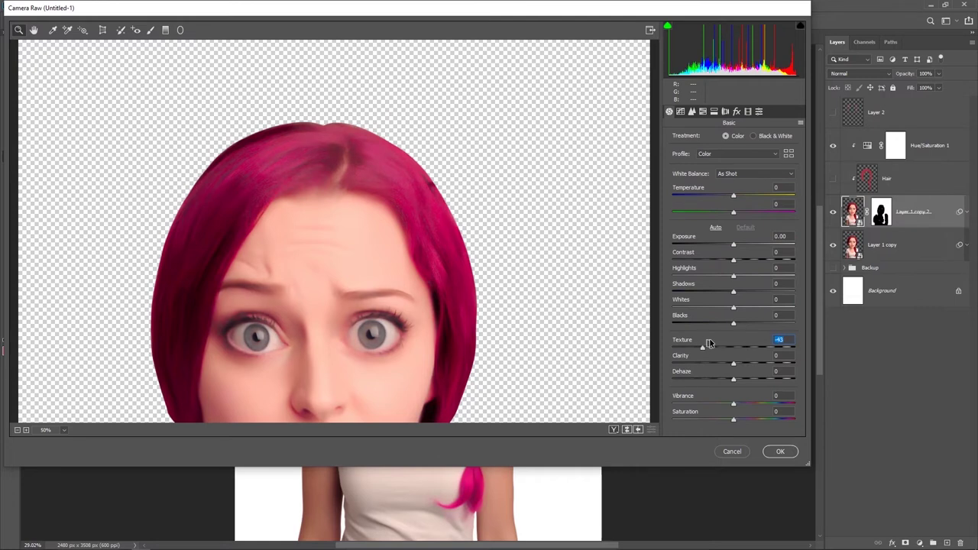
{"action": "left_click", "coordinate": [692, 112]}
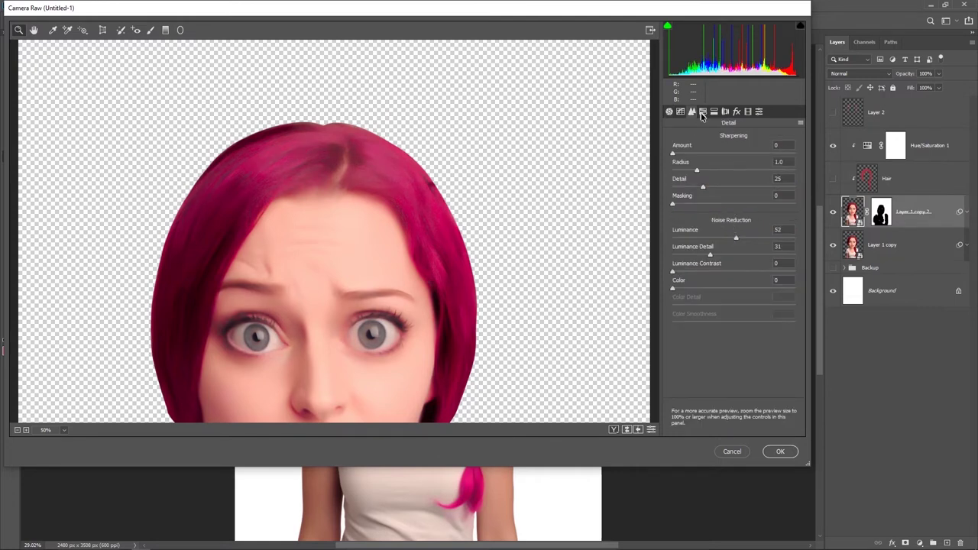
{"action": "left_click", "coordinate": [701, 113]}
{"action": "mouse_move", "coordinate": [709, 190]}
{"action": "left_mouse_down"}
{"action": "mouse_move", "coordinate": [729, 186]}
{"action": "mouse_move", "coordinate": [716, 190]}
{"action": "left_mouse_up"}
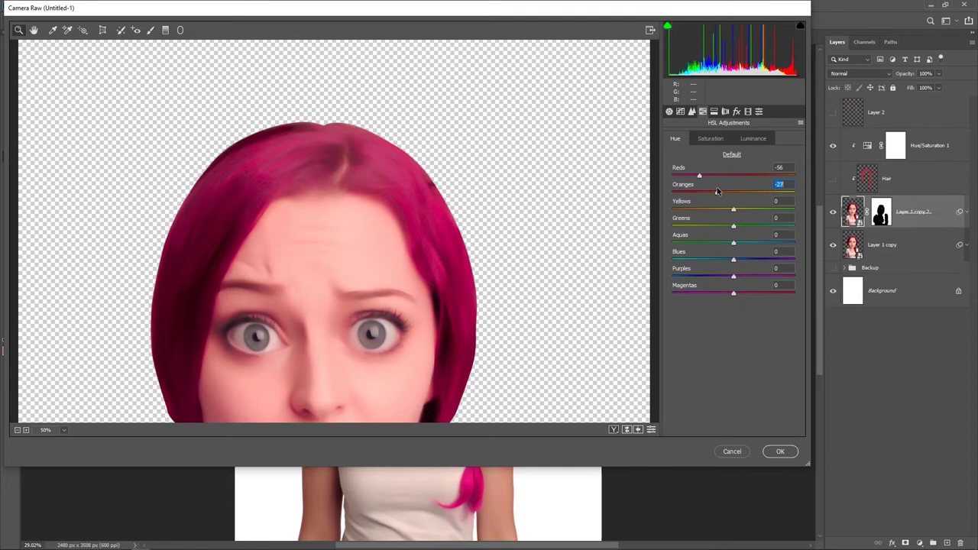
{"action": "left_click", "coordinate": [781, 453]}
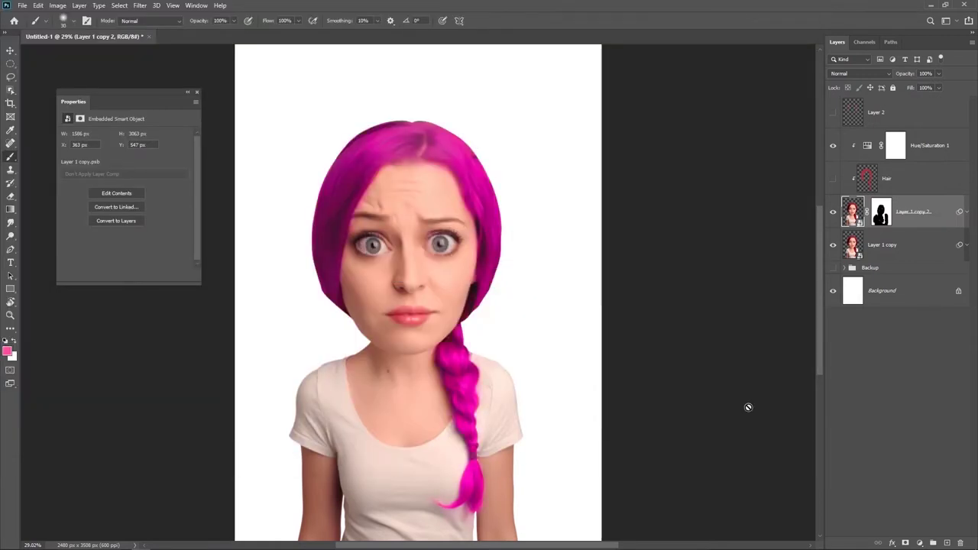
Hide Hue/Saturation 1 and drag the glasses image 001.png into the document
{"action": "scroll", "coordinate": [556, 333], "scroll_direction": "down", "scroll_amount": 3}
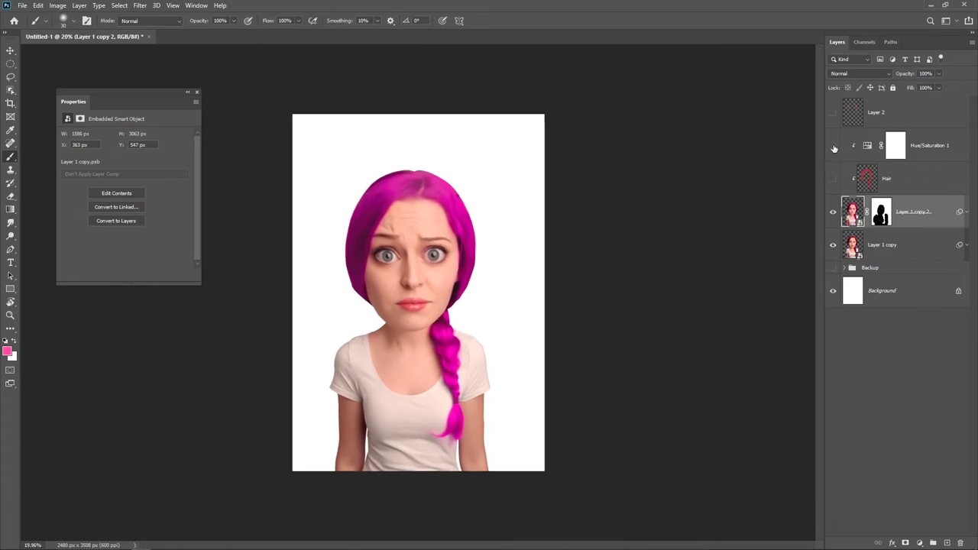
{"action": "left_click", "coordinate": [833, 145]}
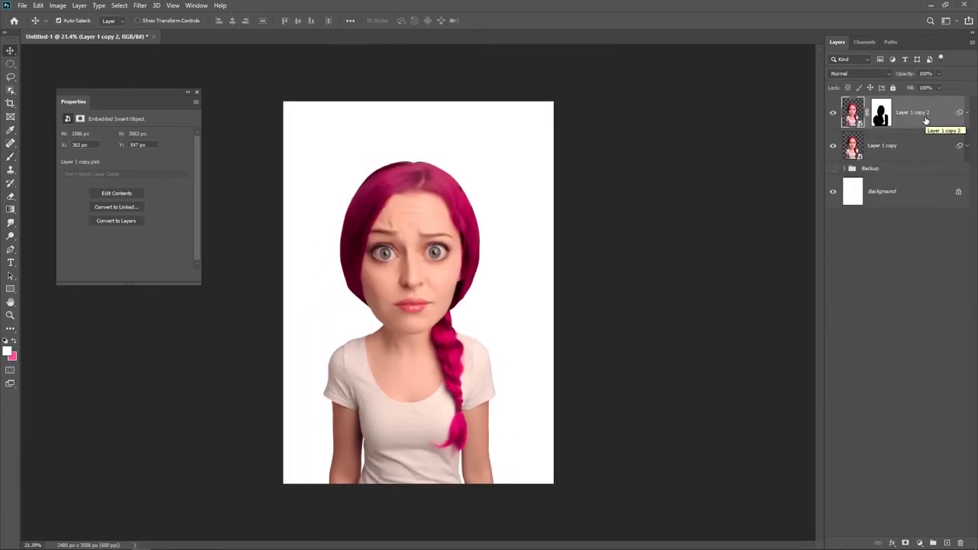
{"action": "scroll", "coordinate": [421, 267], "scroll_direction": "up", "scroll_amount": 1}
{"action": "left_click", "coordinate": [66, 541]}
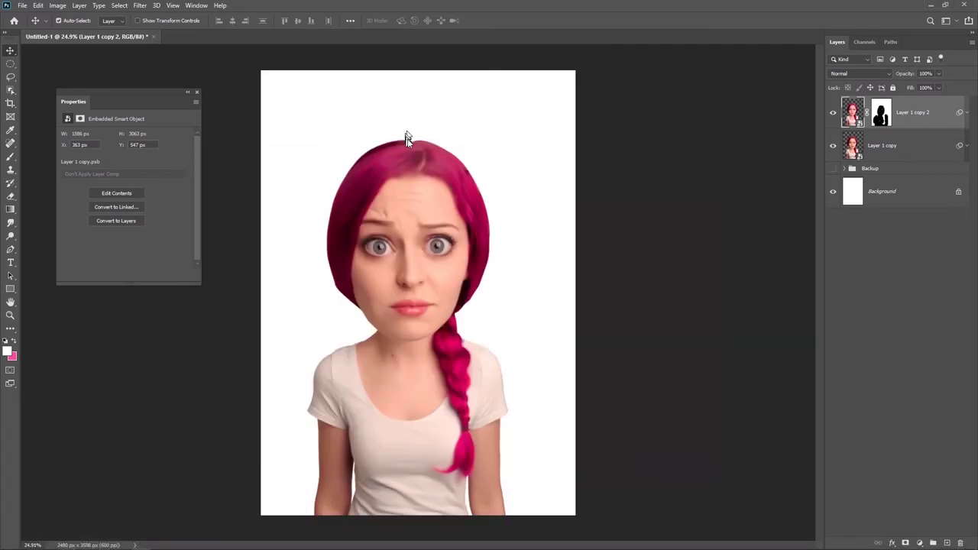
{"action": "left_click_drag", "start_coordinate": [297, 239], "coordinate": [405, 136]}
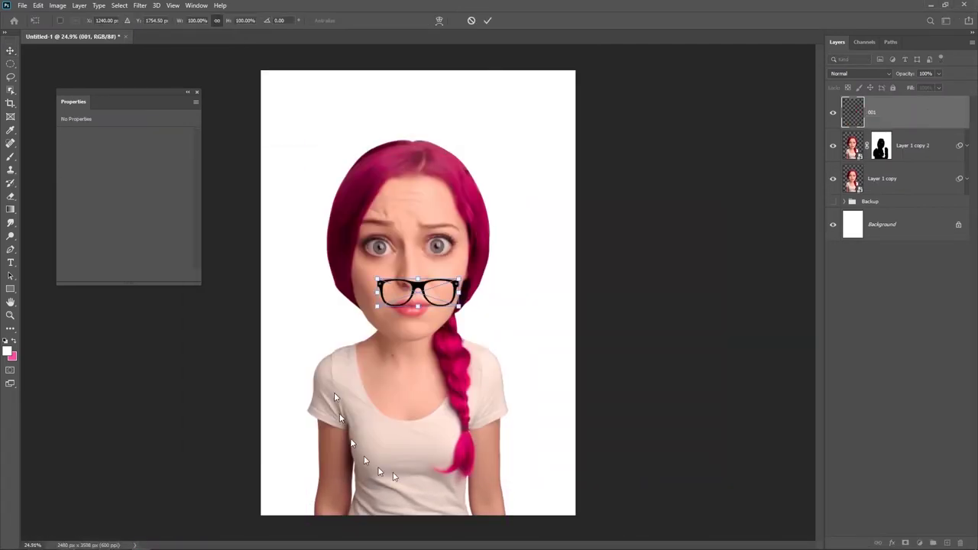
Enlarge the placed glasses to about 173% and move them onto her eyes
{"action": "left_click_drag", "start_coordinate": [461, 277], "coordinate": [489, 259]}
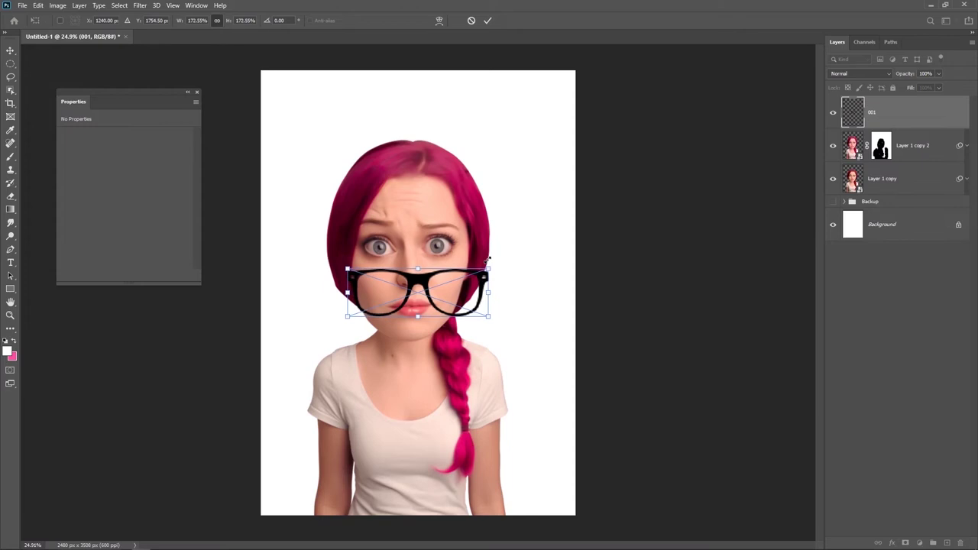
{"action": "scroll", "coordinate": [435, 319], "scroll_direction": "up", "scroll_amount": 3}
{"action": "mouse_move", "coordinate": [450, 315]}
{"action": "left_mouse_down"}
{"action": "mouse_move", "coordinate": [446, 236]}
{"action": "mouse_move", "coordinate": [437, 240]}
{"action": "left_mouse_up"}
{"action": "key", "text": "Return"}
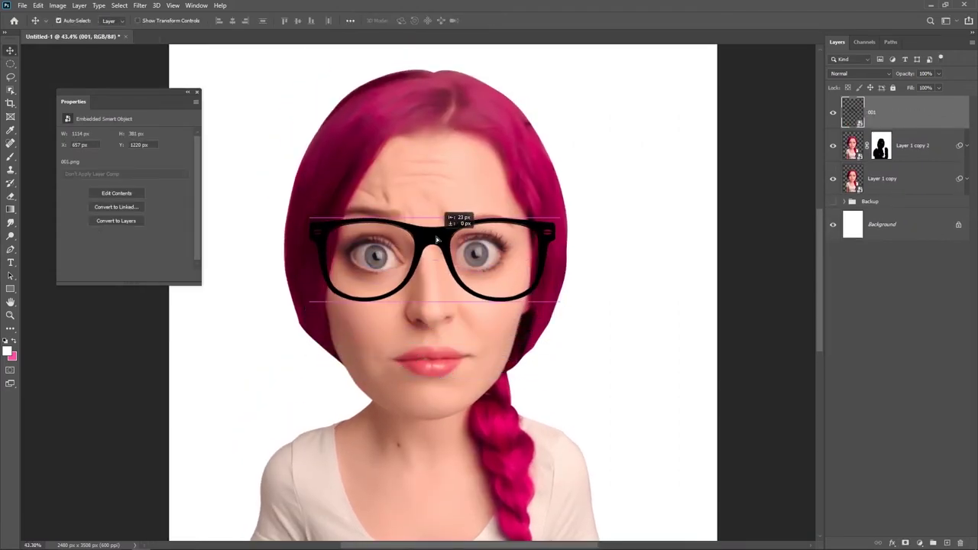
Shrink the glasses slightly with Free Transform and confirm the size
{"action": "scroll", "coordinate": [451, 244], "scroll_direction": "down", "scroll_amount": 3}
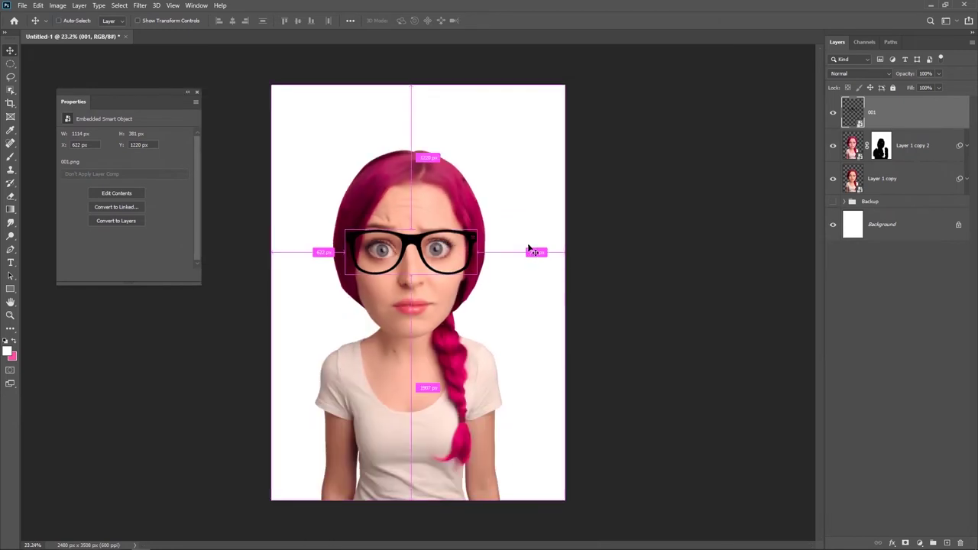
{"action": "key", "text": "ctrl+t"}
{"action": "left_click_drag", "start_coordinate": [477, 228], "coordinate": [474, 230]}
{"action": "key", "text": "ctrl+plus"}
{"action": "key", "text": "Return"}
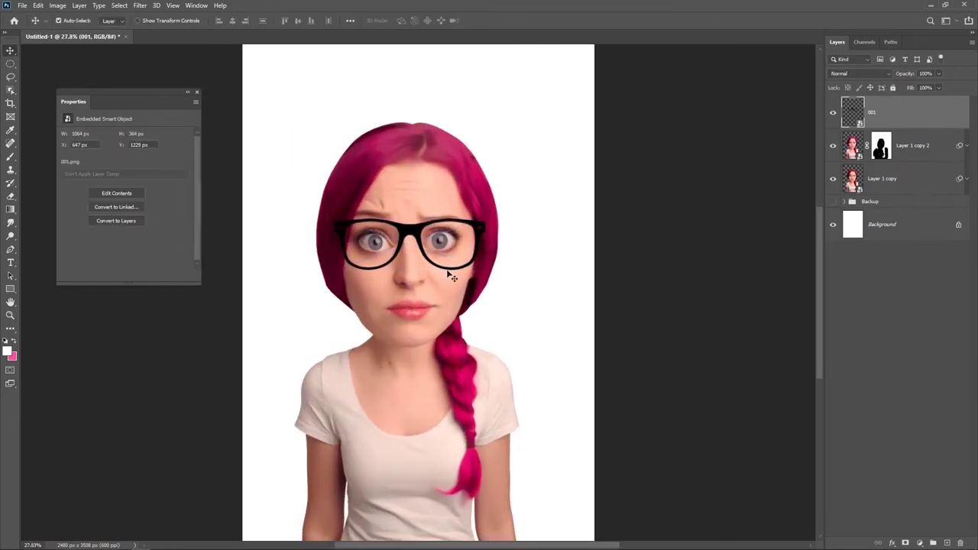
{"action": "scroll", "coordinate": [451, 273], "scroll_direction": "up", "scroll_amount": 1}
{"action": "scroll", "coordinate": [480, 276], "scroll_direction": "down", "scroll_amount": 1}
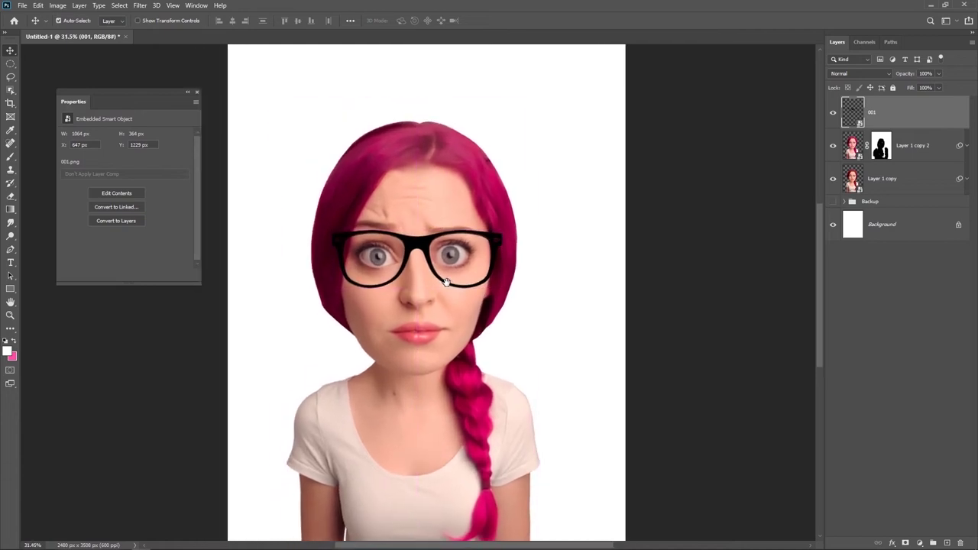
{"action": "left_click", "coordinate": [140, 5]}
Open Liquify on the glasses with Layer 1 copy as a 96% opacity backdrop
{"action": "left_click", "coordinate": [164, 87]}
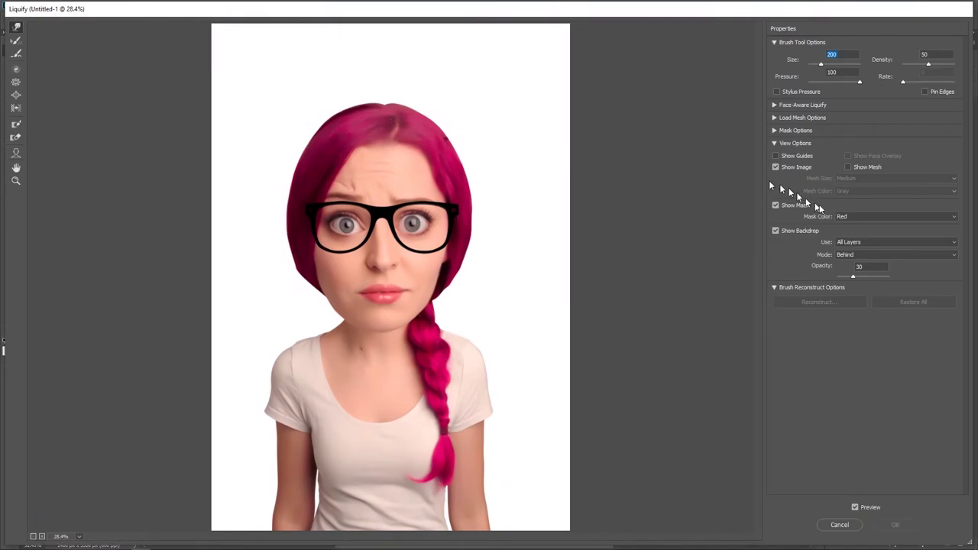
{"action": "left_click", "coordinate": [947, 241]}
{"action": "left_click", "coordinate": [859, 310]}
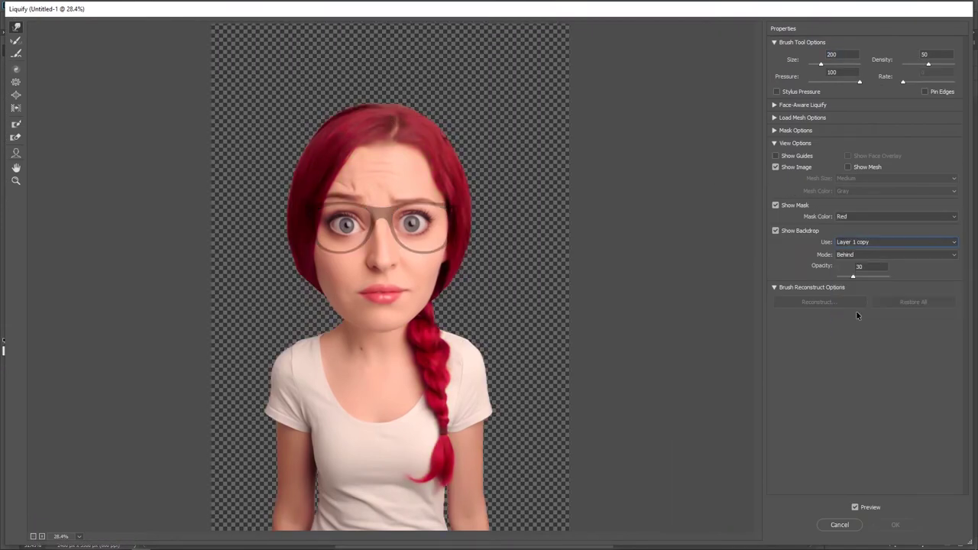
{"action": "left_click_drag", "start_coordinate": [852, 276], "coordinate": [886, 276]}
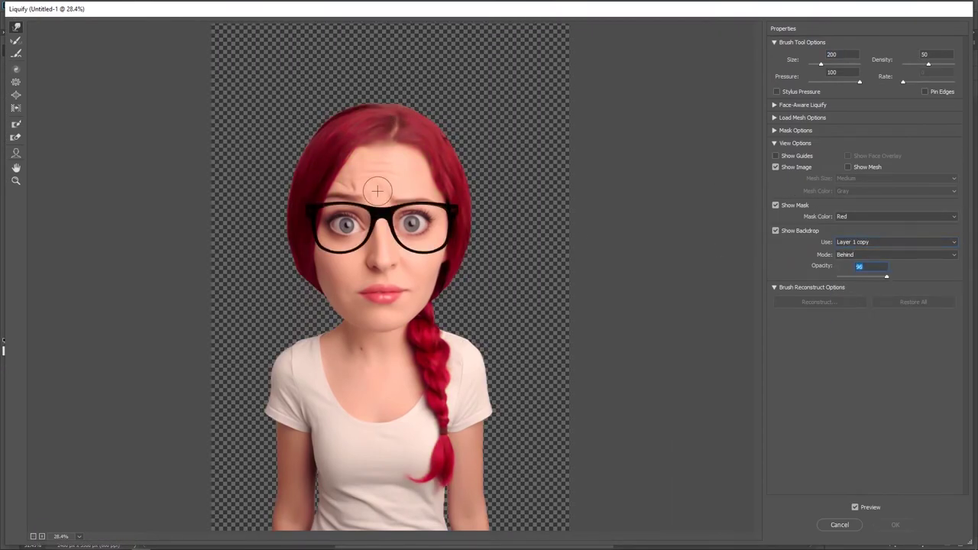
Forward Warp the glasses frame around the brow and eye, then apply Liquify
{"action": "left_click_drag", "start_coordinate": [382, 199], "coordinate": [372, 196]}
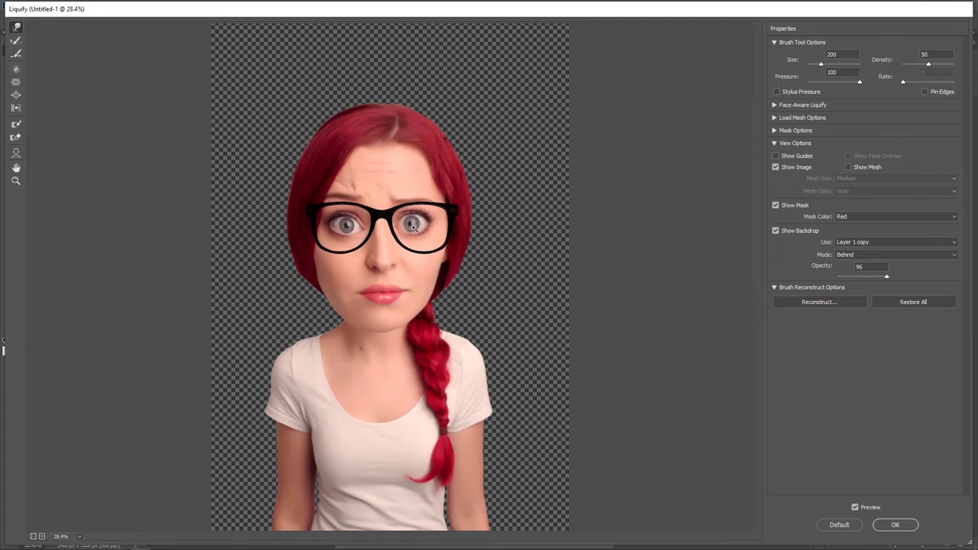
{"action": "key", "text": "ctrl+plus"}
{"action": "key", "text": "ctrl+plus"}
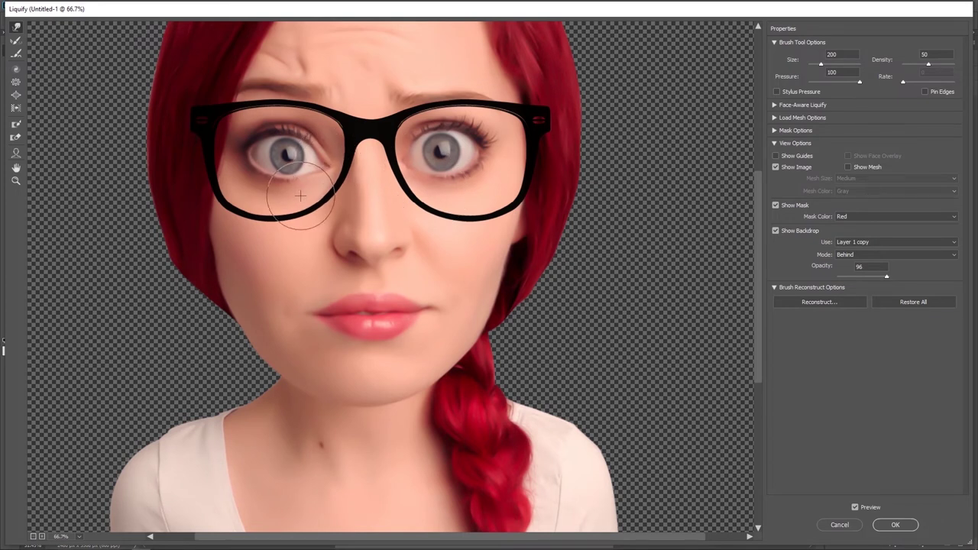
{"action": "left_click_drag", "start_coordinate": [406, 160], "coordinate": [445, 120]}
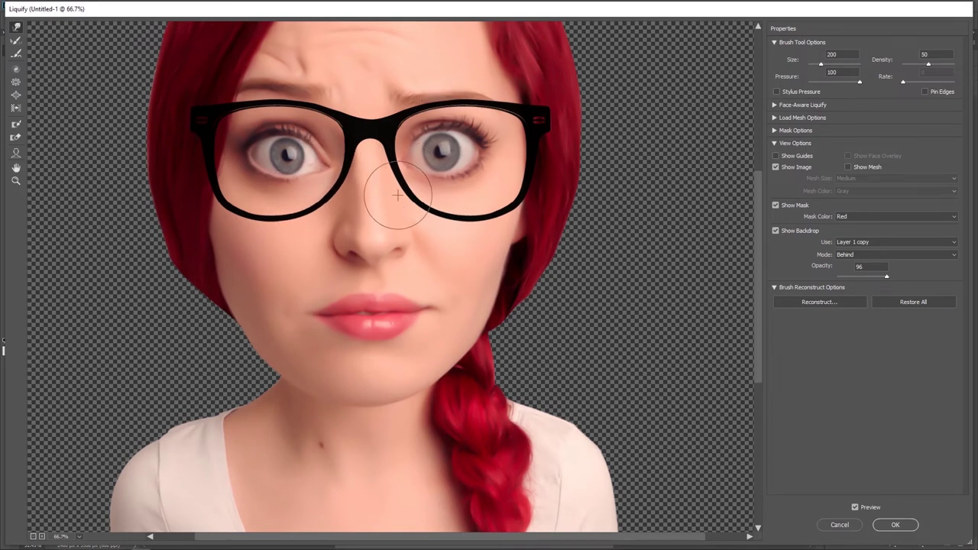
{"action": "left_click", "coordinate": [894, 525]}
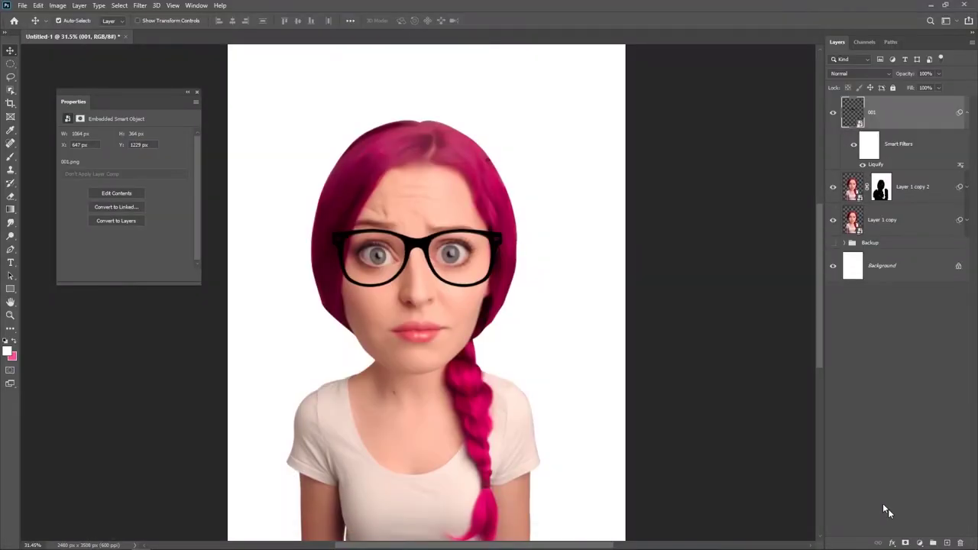
{"action": "key", "text": "Left"}
{"action": "key", "text": "Left"}
{"action": "key", "text": "Left"}
Nudge the glasses left and reopen Liquify on them with Ctrl+Shift+X
{"action": "key", "text": "Left"}
{"action": "key", "text": "Left"}
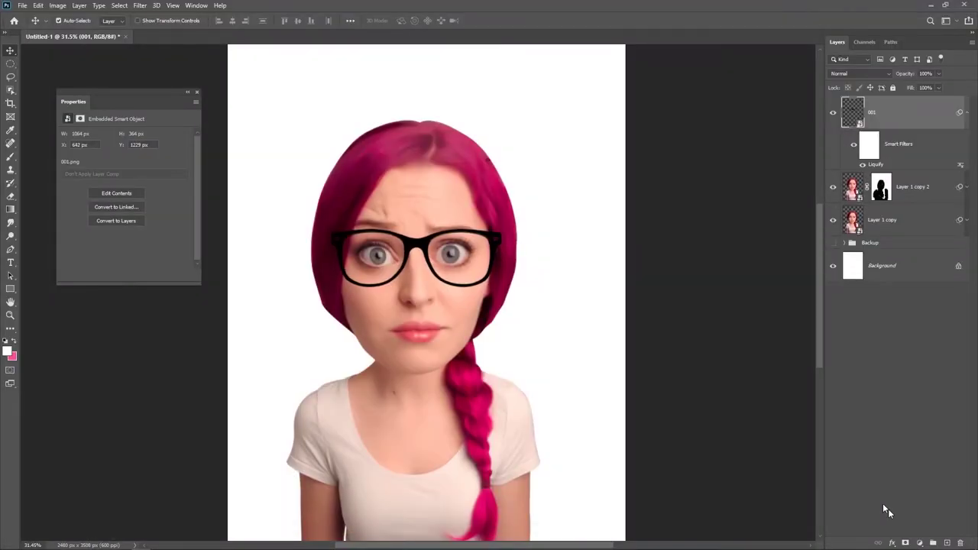
{"action": "scroll", "coordinate": [501, 263], "scroll_direction": "up", "scroll_amount": 5}
{"action": "key", "text": "Left"}
{"action": "key", "text": "Left"}
{"action": "key", "text": "Left"}
{"action": "key", "text": "Left"}
{"action": "key", "text": "Left"}
{"action": "key", "text": "Left"}
{"action": "key", "text": "Left"}
{"action": "key", "text": "Left"}
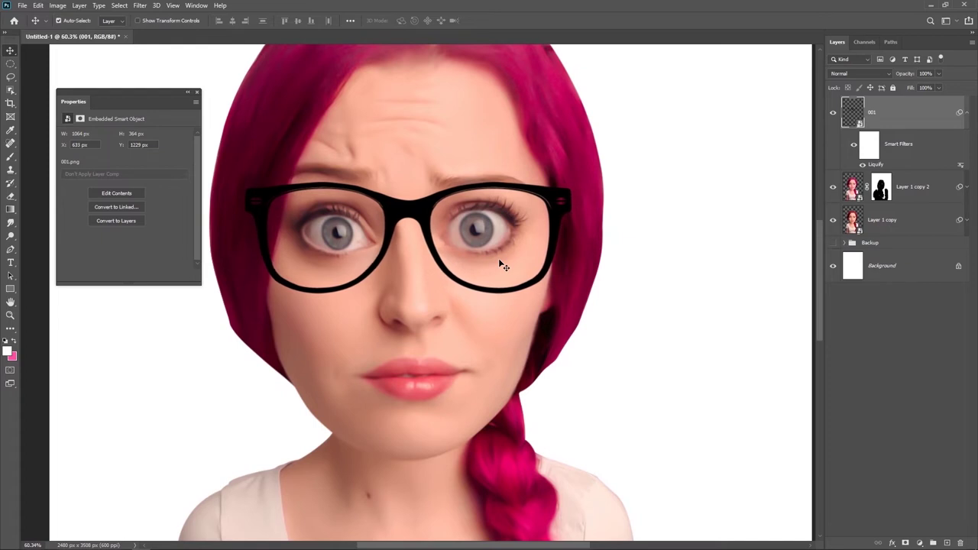
{"action": "scroll", "coordinate": [504, 266], "scroll_direction": "down", "scroll_amount": 5}
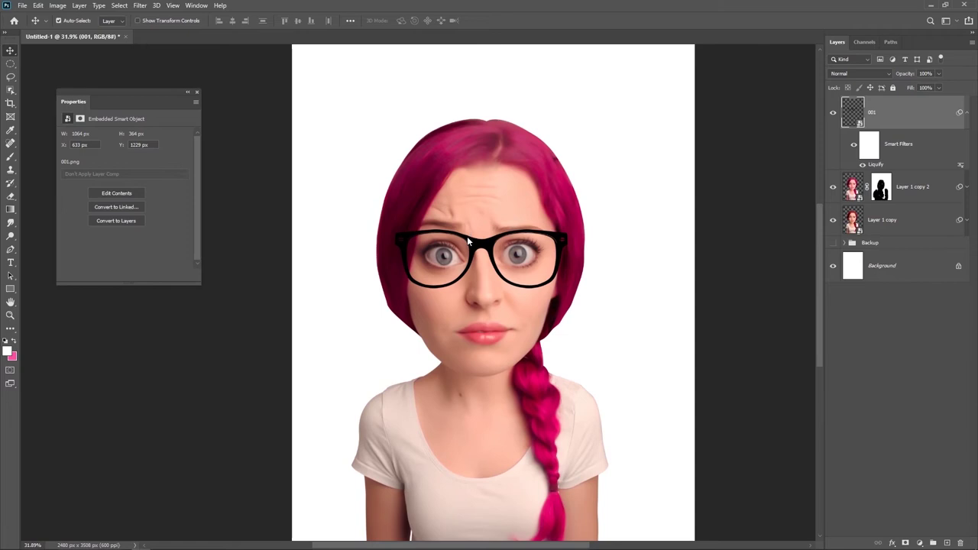
{"action": "key", "text": "ctrl+shift+x"}
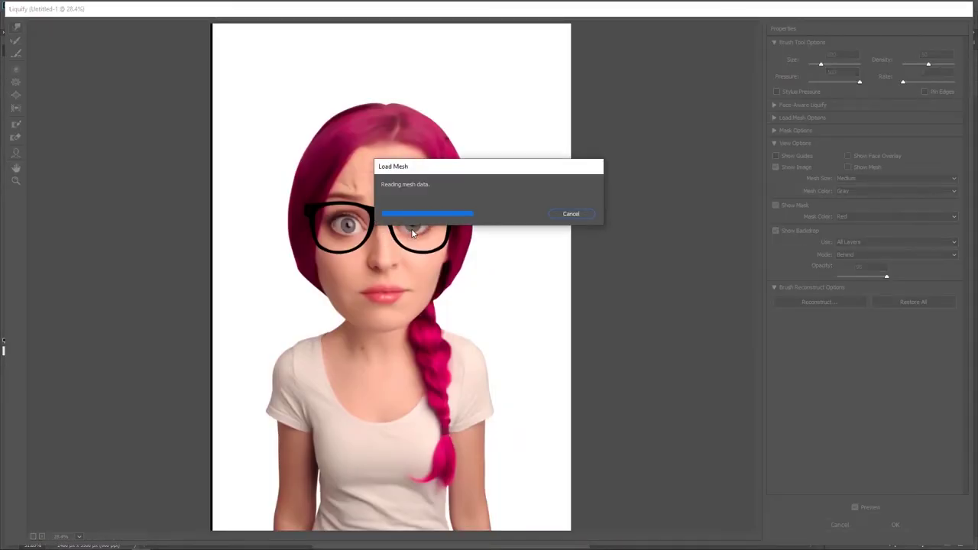
Set the Liquify backdrop to Layer 1 copy after briefly trying Layer 1 copy 2
{"action": "left_click", "coordinate": [946, 242]}
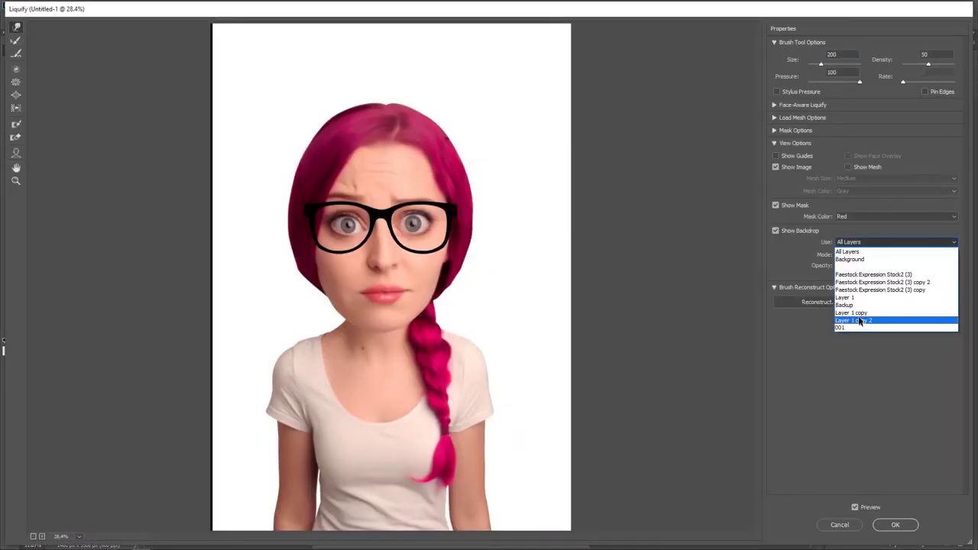
{"action": "left_click", "coordinate": [862, 319]}
{"action": "left_click", "coordinate": [953, 242]}
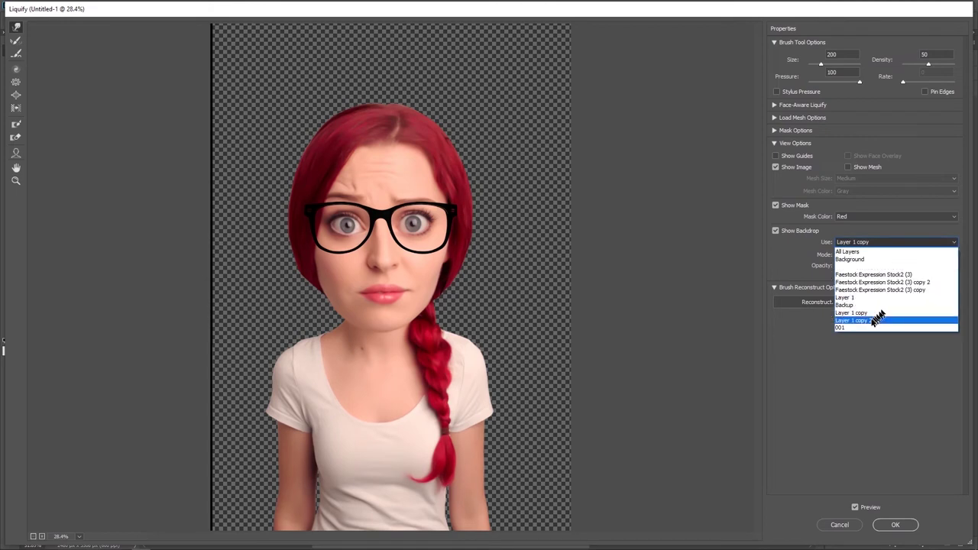
{"action": "left_click", "coordinate": [871, 318]}
{"action": "left_click", "coordinate": [954, 242]}
{"action": "left_click", "coordinate": [866, 316]}
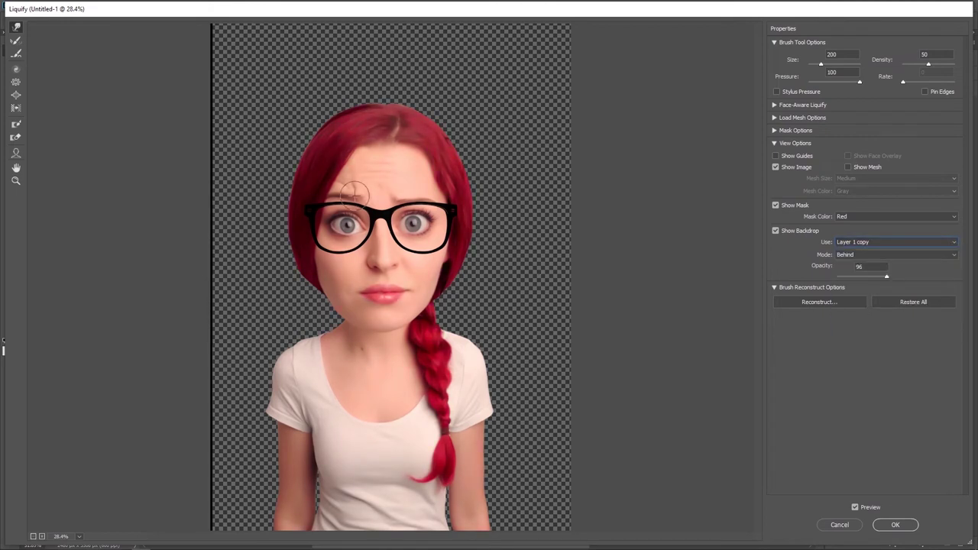
{"action": "scroll", "coordinate": [391, 226], "scroll_direction": "up", "scroll_amount": 1}
{"action": "scroll", "coordinate": [391, 227], "scroll_direction": "up", "scroll_amount": 1}
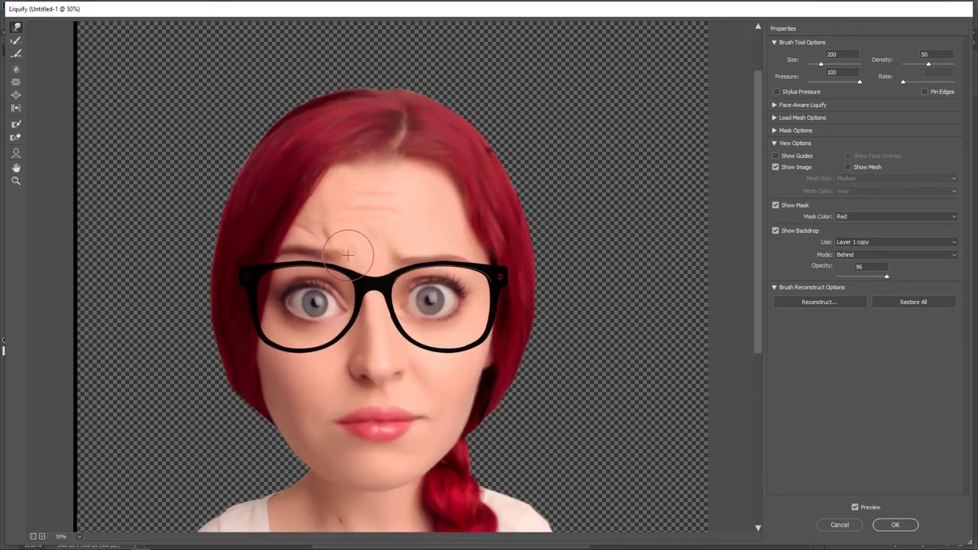
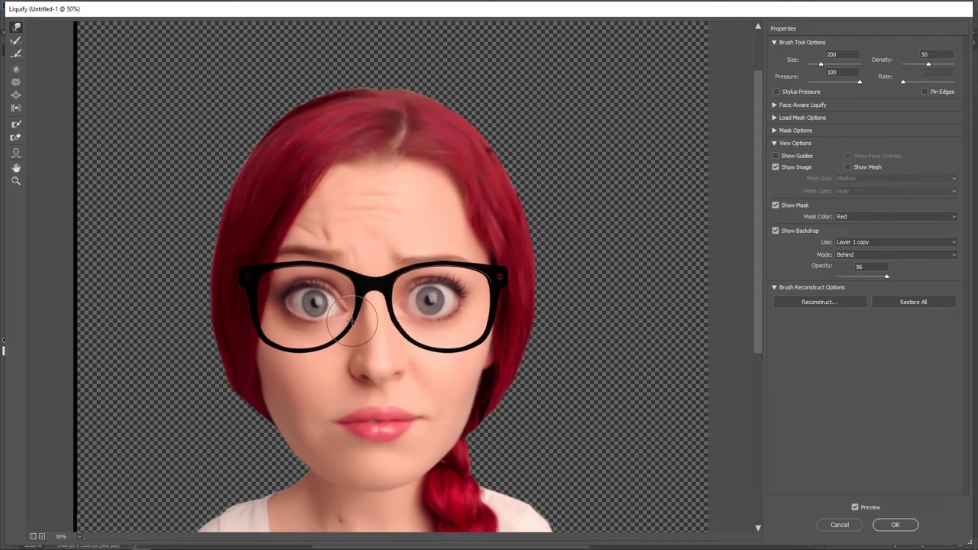
Check the reshaped glasses zoomed out and in, then apply the Liquify filter
{"action": "key", "text": "alt"}
{"action": "left_click", "coordinate": [404, 287], "text": "alt"}
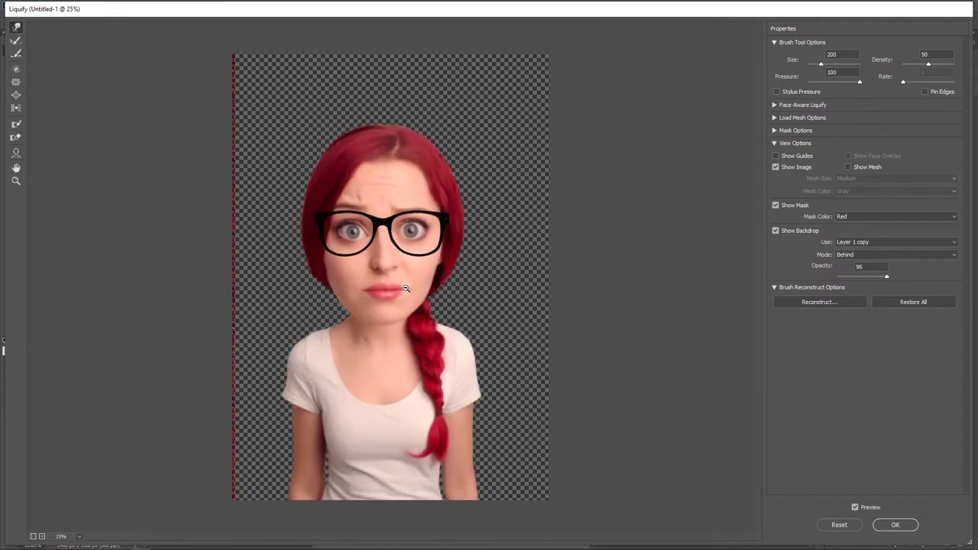
{"action": "left_click", "coordinate": [399, 261]}
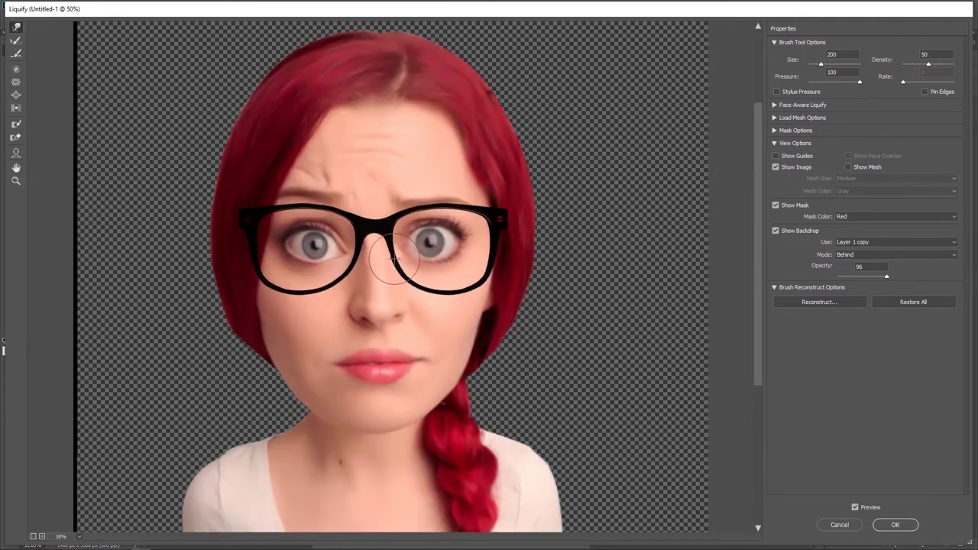
{"action": "key", "text": "alt"}
{"action": "scroll", "coordinate": [421, 273], "scroll_direction": "down", "scroll_amount": 5}
{"action": "left_click", "coordinate": [896, 525]}
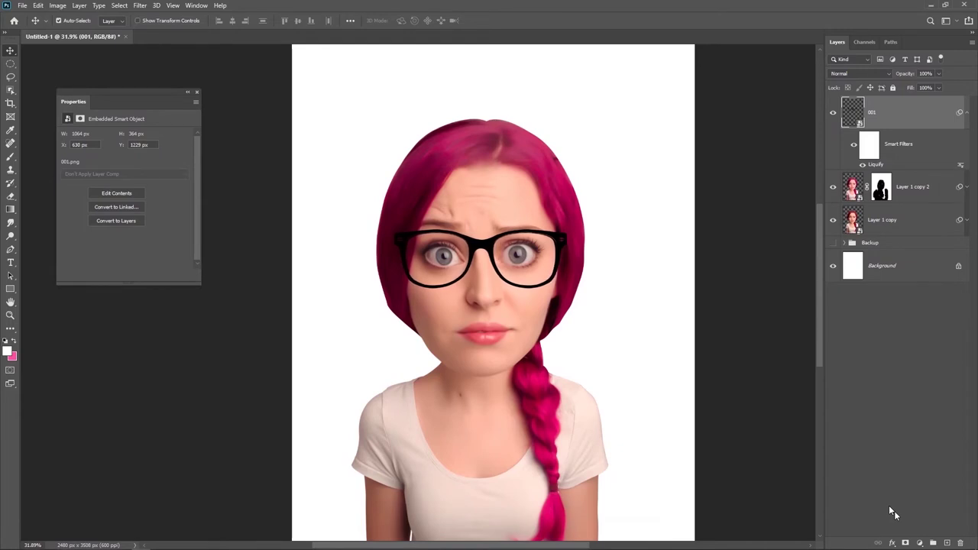
Nudge the glasses layer slightly lower on the face
{"action": "scroll", "coordinate": [531, 290], "scroll_direction": "down", "scroll_amount": 2}
{"action": "left_click", "coordinate": [966, 112]}
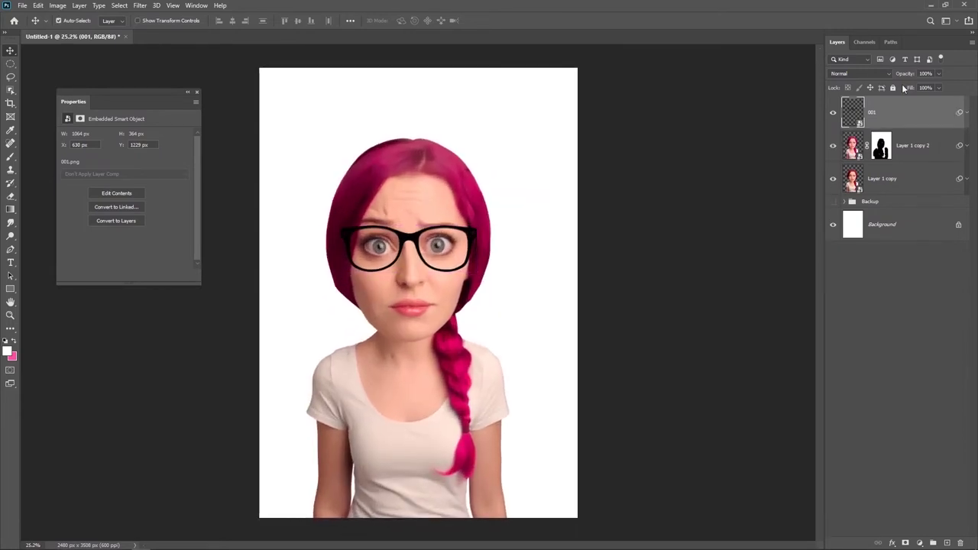
{"action": "left_click_drag", "start_coordinate": [443, 246], "coordinate": [448, 248]}
{"action": "scroll", "coordinate": [489, 252], "scroll_direction": "up", "scroll_amount": 1}
{"action": "key", "text": "Down"}
{"action": "key", "text": "Down"}
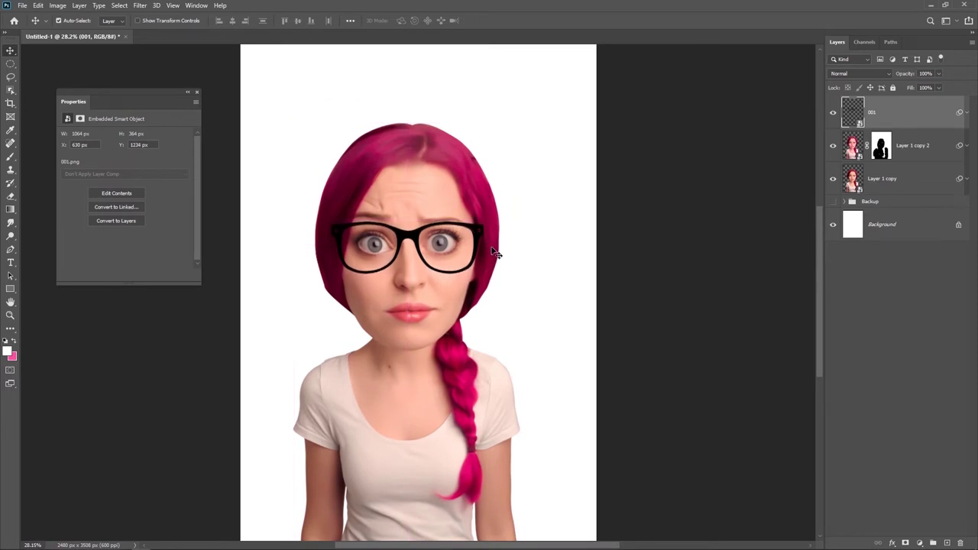
{"action": "scroll", "coordinate": [440, 284], "scroll_direction": "up", "scroll_amount": 3}
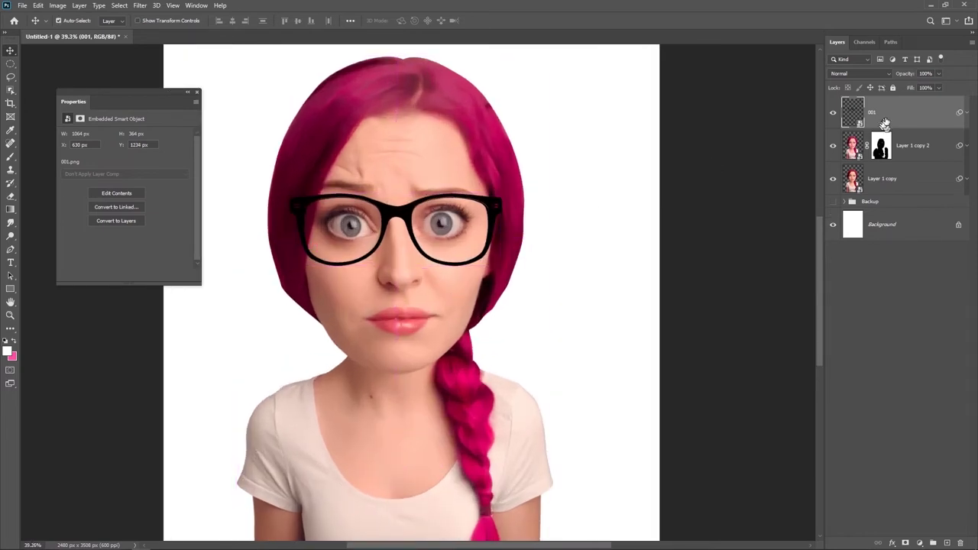
Make two duplicates of the glasses layer and hide both copies
{"action": "right_click", "coordinate": [887, 116]}
{"action": "left_click", "coordinate": [863, 222]}
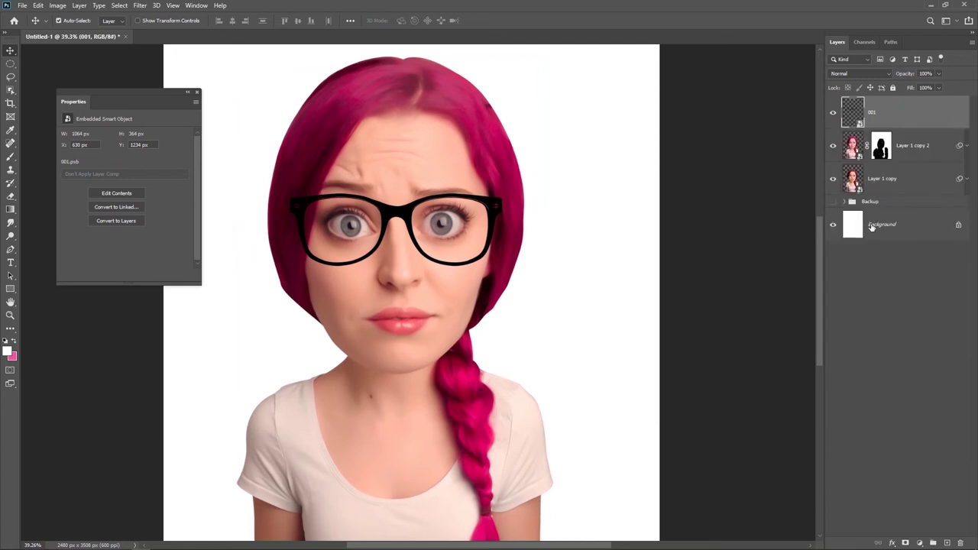
{"action": "scroll", "coordinate": [871, 227], "scroll_direction": "up", "scroll_amount": 1}
{"action": "key", "text": "ctrl+j"}
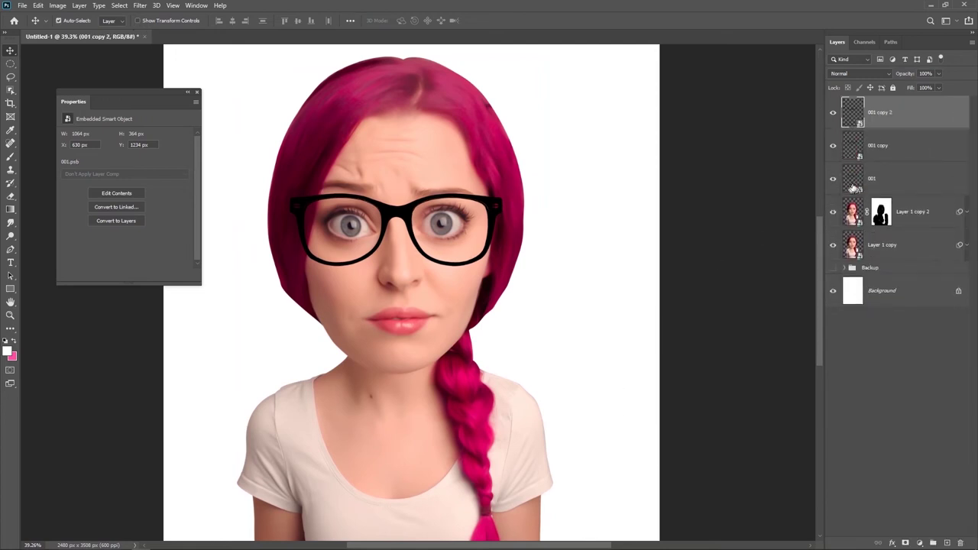
{"action": "left_click", "coordinate": [854, 180], "text": "ctrl"}
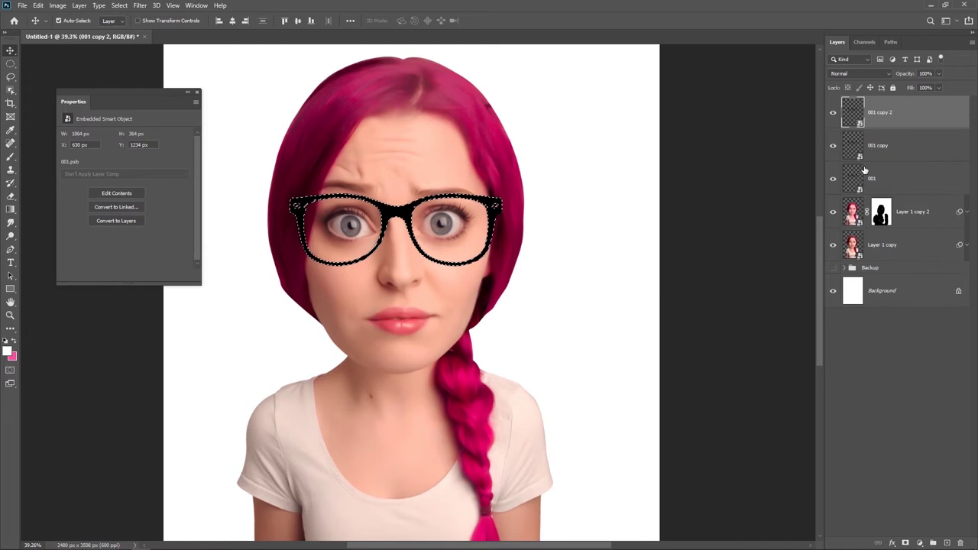
{"action": "key", "text": "ctrl+d"}
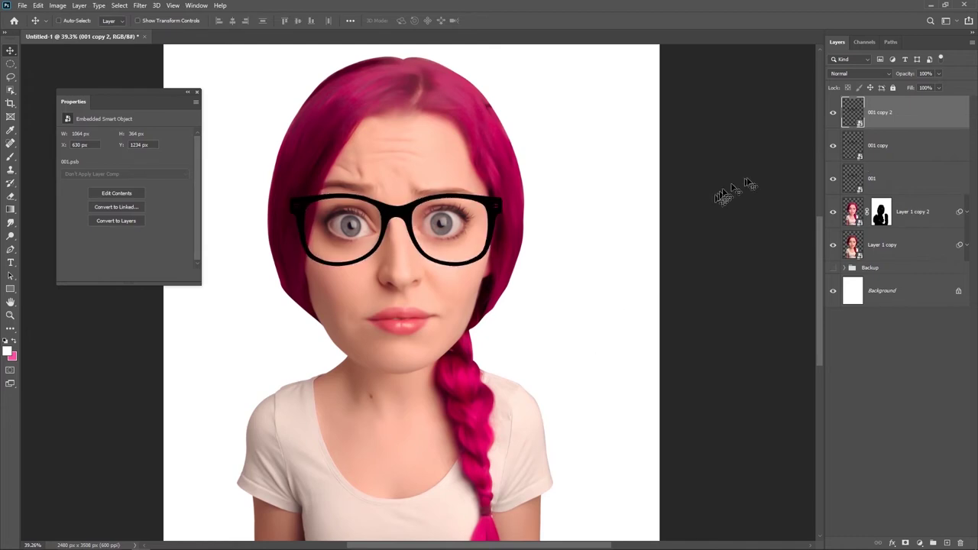
{"action": "left_click", "coordinate": [833, 112]}
{"action": "left_click", "coordinate": [832, 145]}
Rasterize layer 001, fill its glasses white, and shift it left under the black copy
{"action": "left_click", "coordinate": [892, 170]}
{"action": "right_click", "coordinate": [891, 169]}
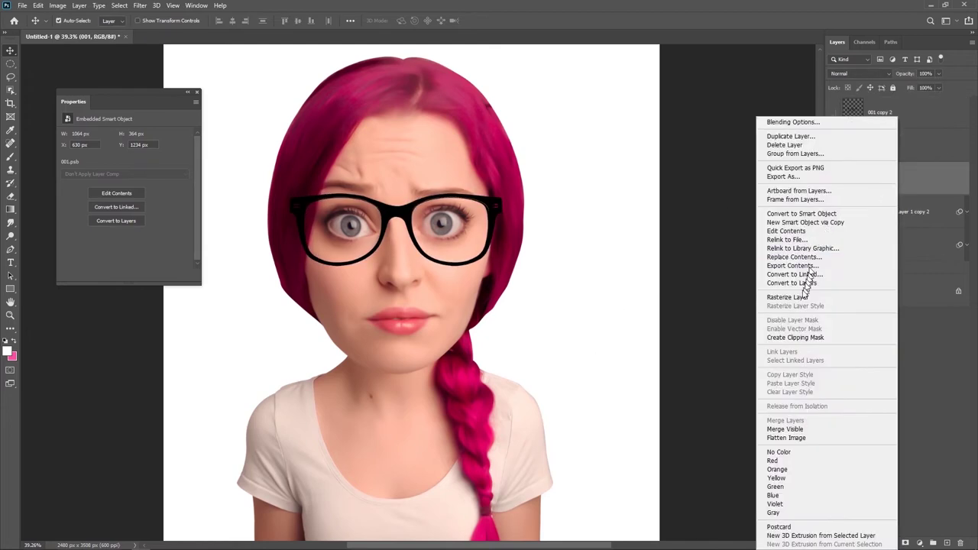
{"action": "left_click", "coordinate": [804, 301]}
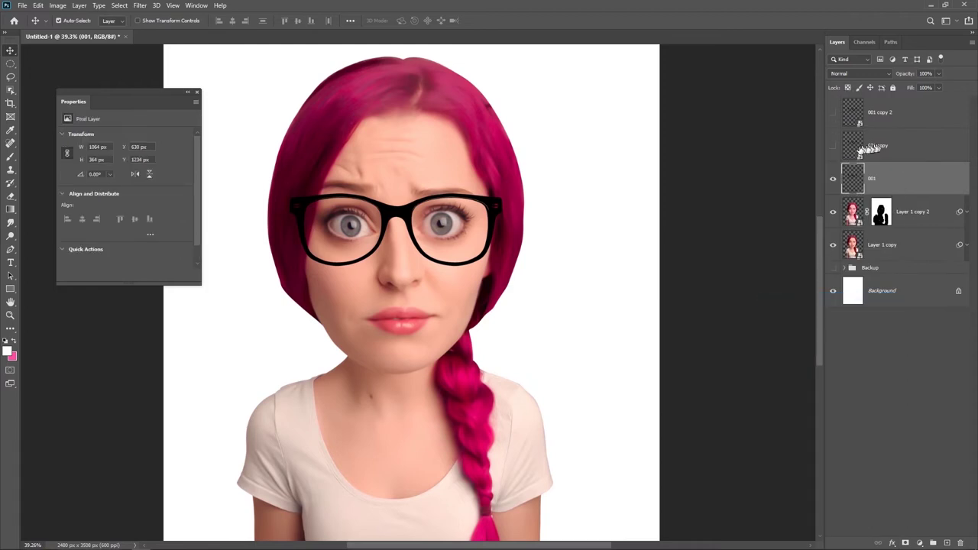
{"action": "right_click", "coordinate": [897, 153]}
{"action": "key", "text": "Escape"}
{"action": "left_click", "coordinate": [855, 180], "text": "ctrl"}
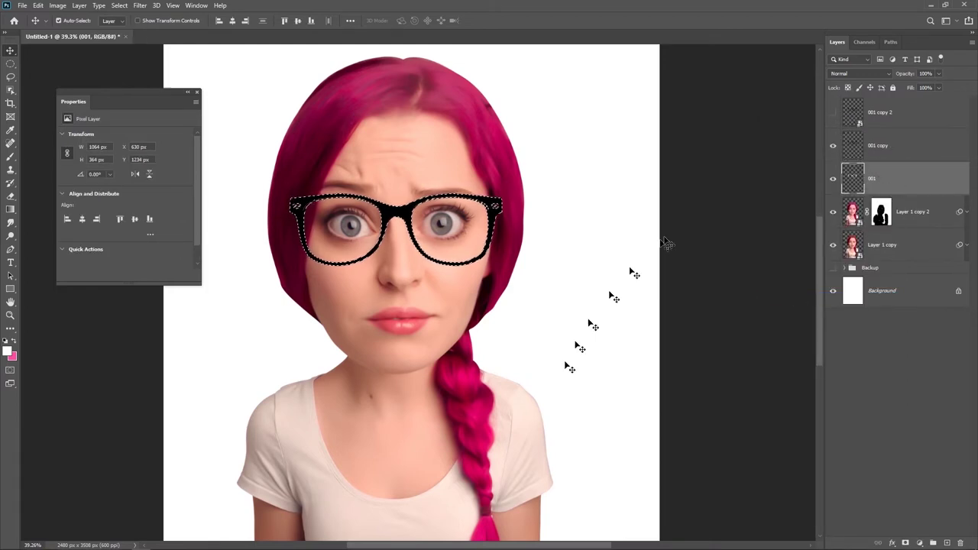
{"action": "key", "text": "alt+BackSpace"}
{"action": "key", "text": "ctrl+d"}
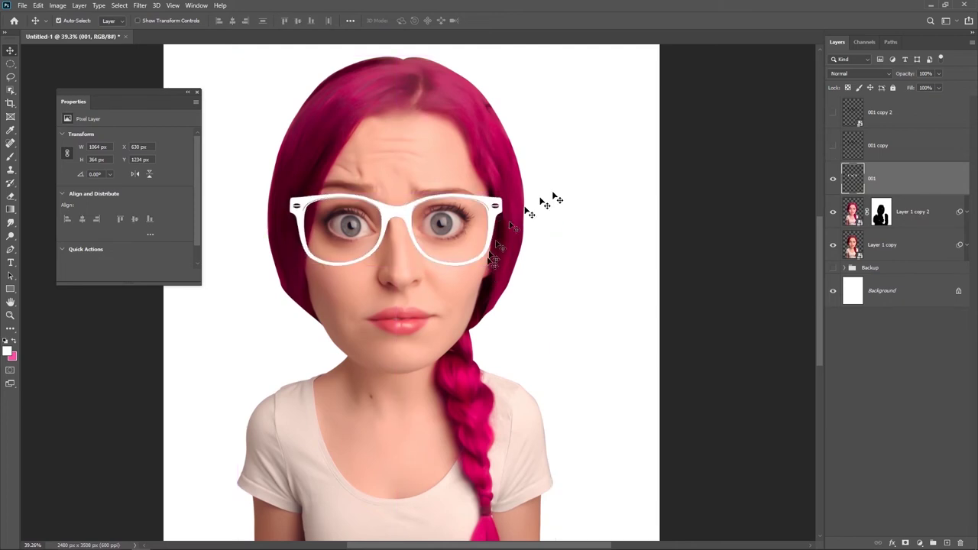
{"action": "left_click", "coordinate": [834, 115]}
{"action": "key", "text": "Left"}
{"action": "key", "text": "Left"}
{"action": "key", "text": "Left"}
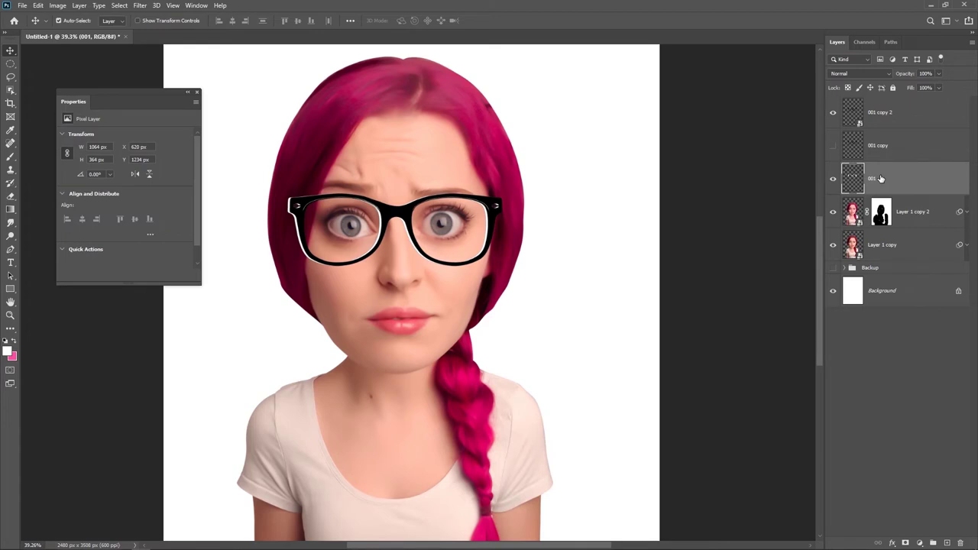
Mask the white edge at the frames' left side and bridge, then make it a Smart Object
{"action": "left_click", "coordinate": [905, 543]}
{"action": "key", "text": "b"}
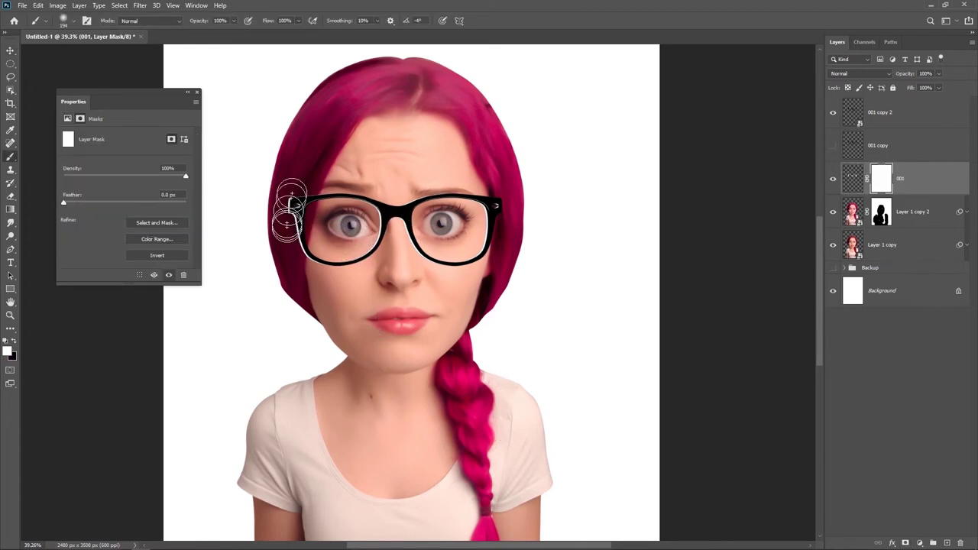
{"action": "key", "text": "x"}
{"action": "mouse_move", "coordinate": [293, 197]}
{"action": "left_mouse_down"}
{"action": "mouse_move", "coordinate": [283, 237]}
{"action": "mouse_move", "coordinate": [291, 162]}
{"action": "left_mouse_up"}
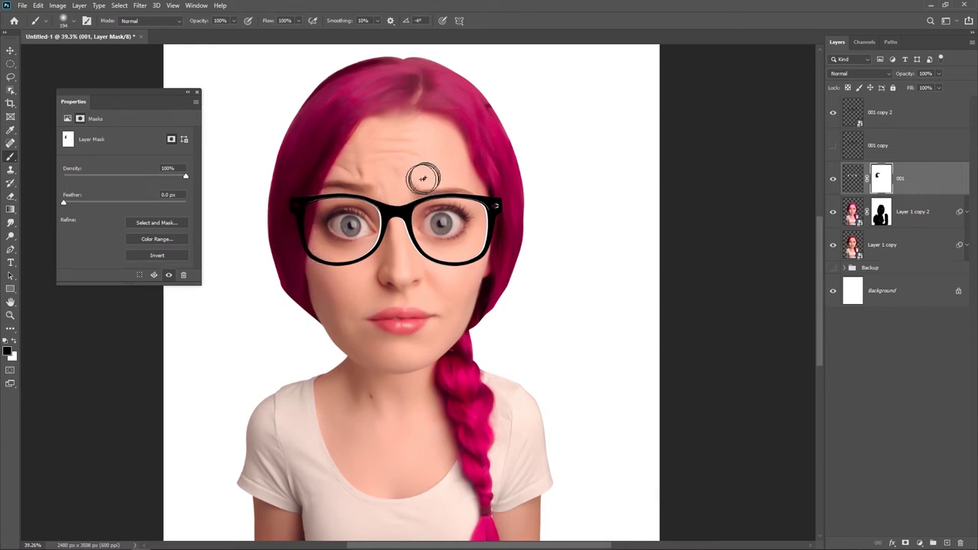
{"action": "left_click_drag", "start_coordinate": [423, 179], "coordinate": [405, 229]}
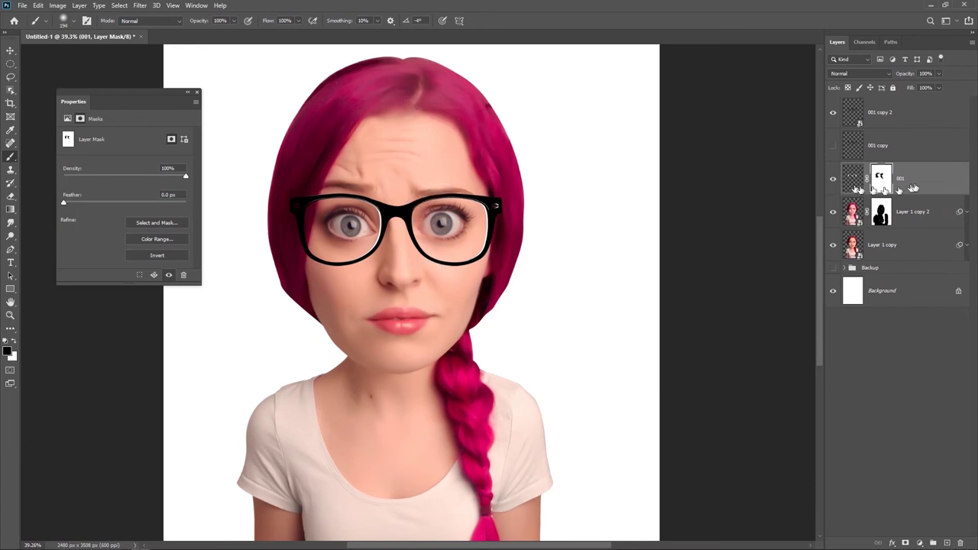
{"action": "left_click", "coordinate": [909, 188]}
{"action": "right_click", "coordinate": [906, 187]}
{"action": "left_click", "coordinate": [878, 263]}
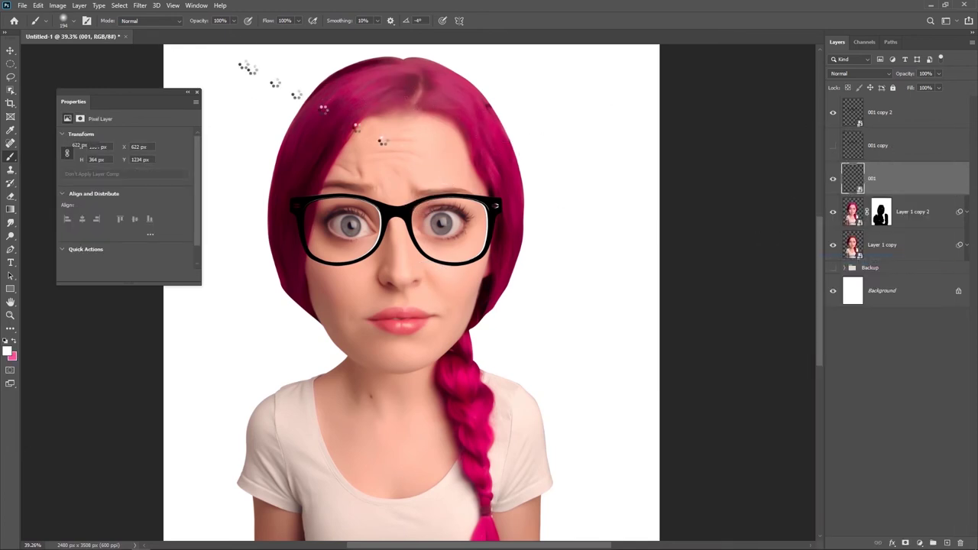
Blur the white outline layer with a 5.2-pixel Gaussian Blur
{"action": "left_click", "coordinate": [140, 5]}
{"action": "left_click", "coordinate": [290, 159]}
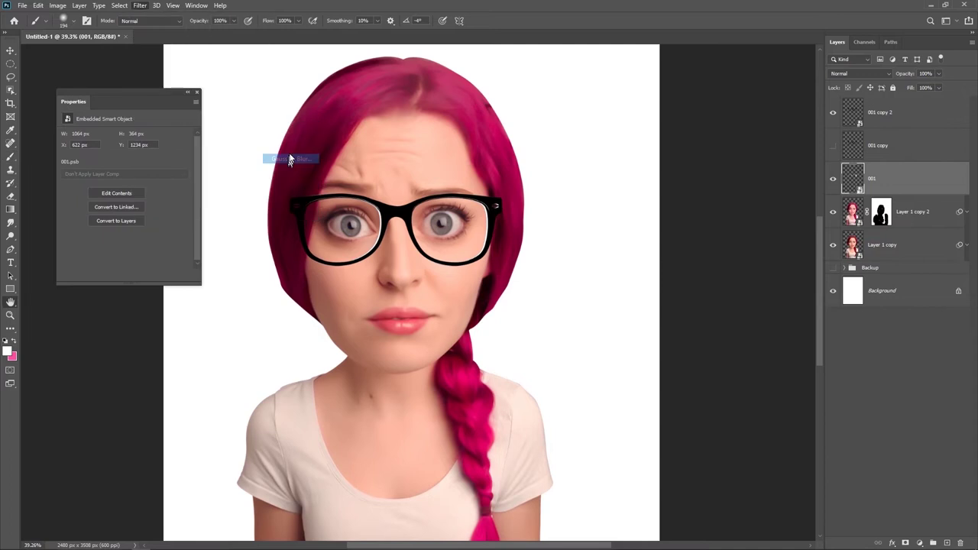
{"action": "left_click_drag", "start_coordinate": [589, 247], "coordinate": [570, 250]}
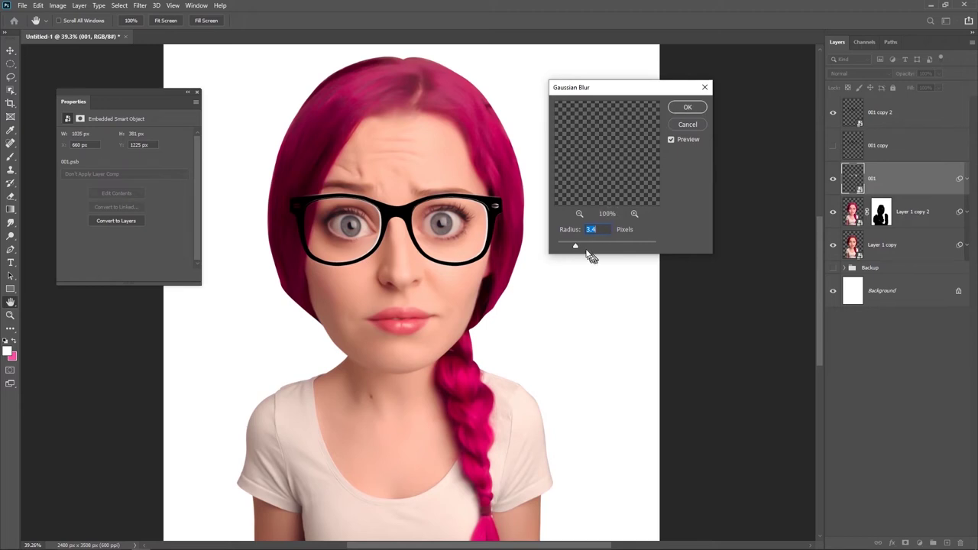
{"action": "left_click", "coordinate": [687, 109]}
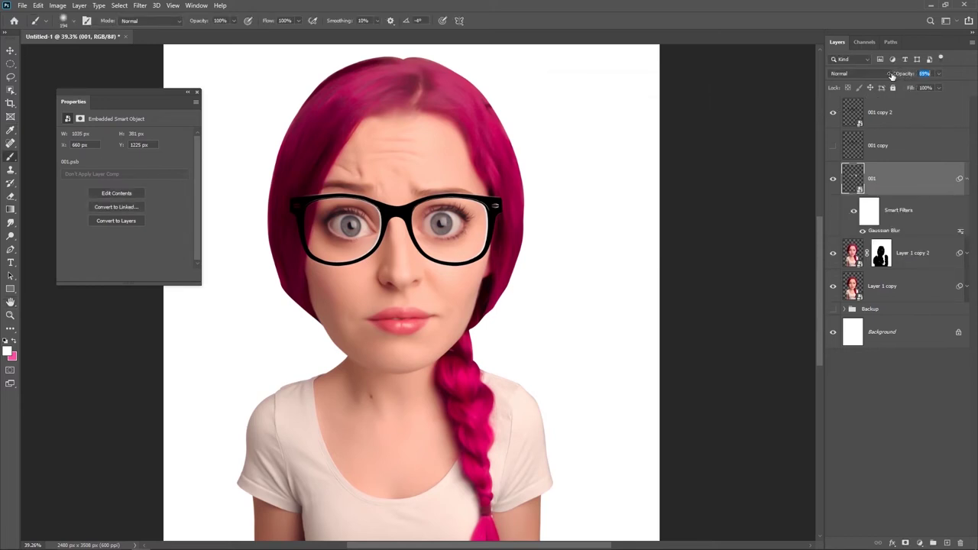
Move 001 copy below 001 as a Smart Object, nudge it down, and Gaussian-blur it into a shadow
{"action": "left_click", "coordinate": [966, 179]}
{"action": "left_click_drag", "start_coordinate": [916, 143], "coordinate": [916, 195]}
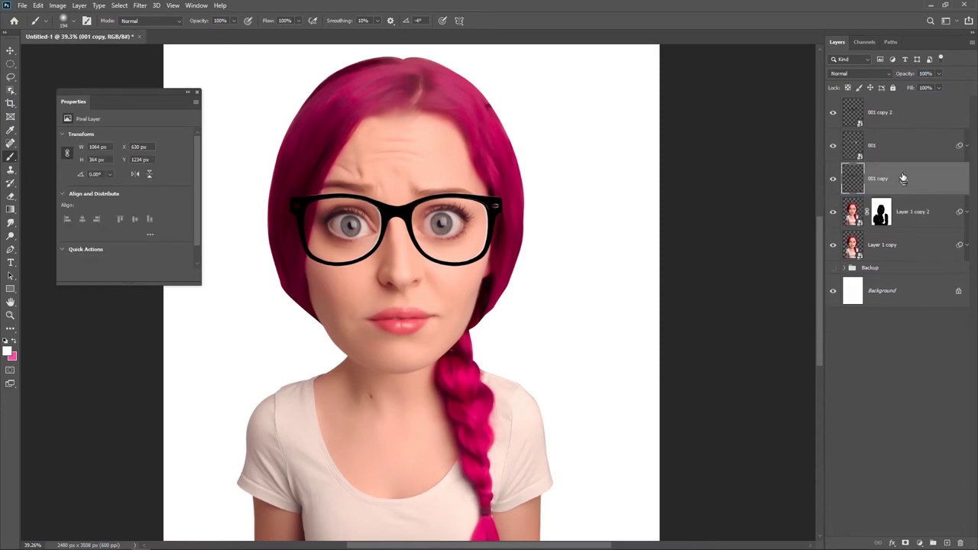
{"action": "right_click", "coordinate": [894, 179]}
{"action": "left_click", "coordinate": [801, 260]}
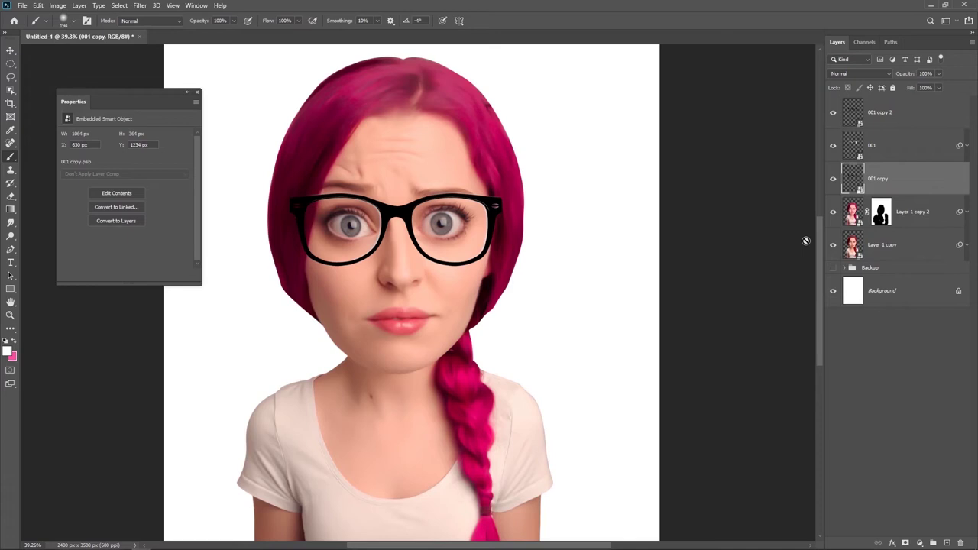
{"action": "key", "text": "v"}
{"action": "key", "text": "Down"}
{"action": "key", "text": "Down"}
{"action": "key", "text": "Down"}
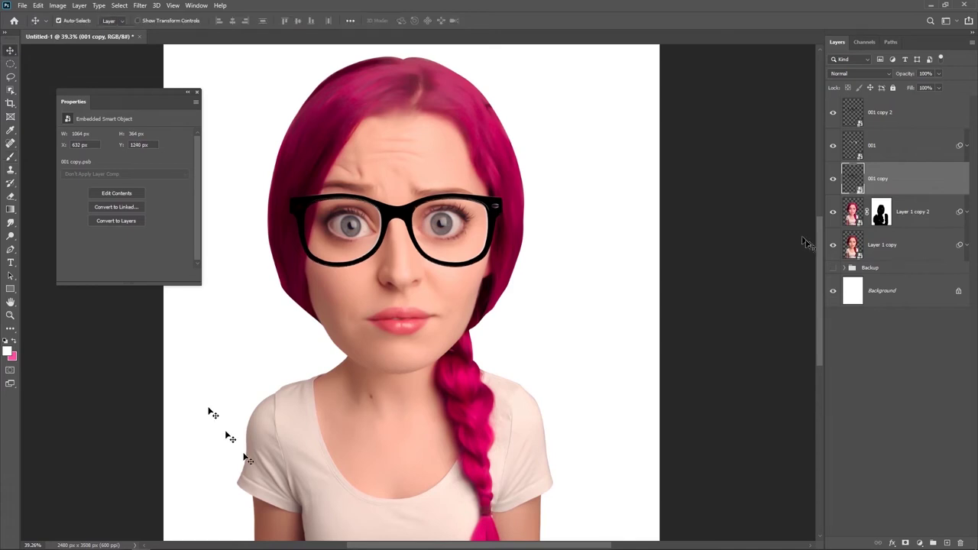
{"action": "left_click", "coordinate": [140, 5]}
{"action": "left_click", "coordinate": [290, 159]}
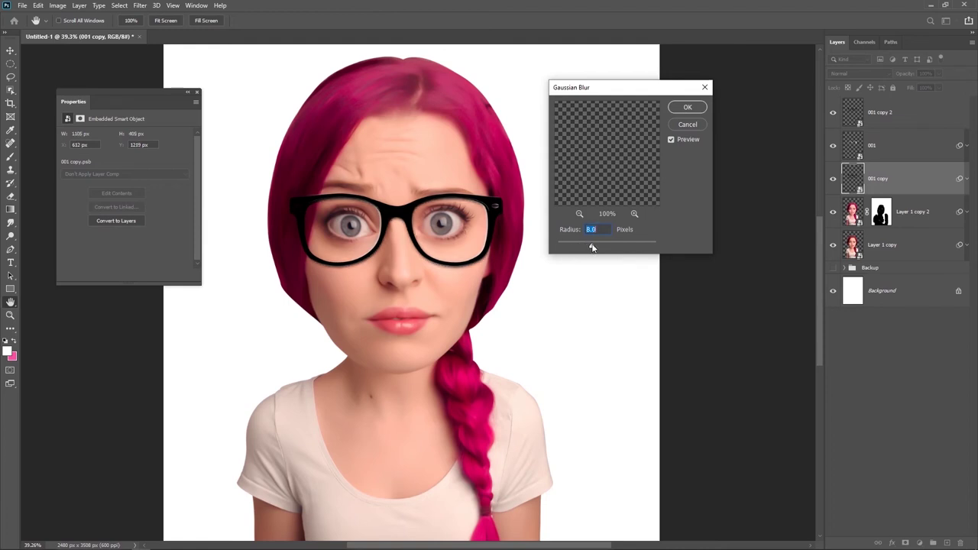
{"action": "left_click", "coordinate": [686, 107]}
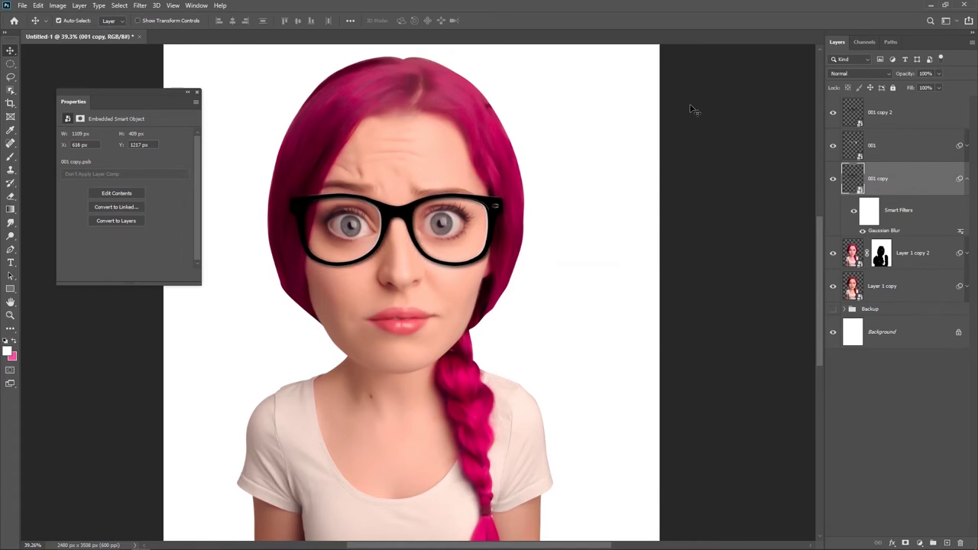
Mask the shadow off the hair edges and forehead and set the layer to 80% opacity
{"action": "left_click", "coordinate": [905, 543]}
{"action": "key", "text": "b"}
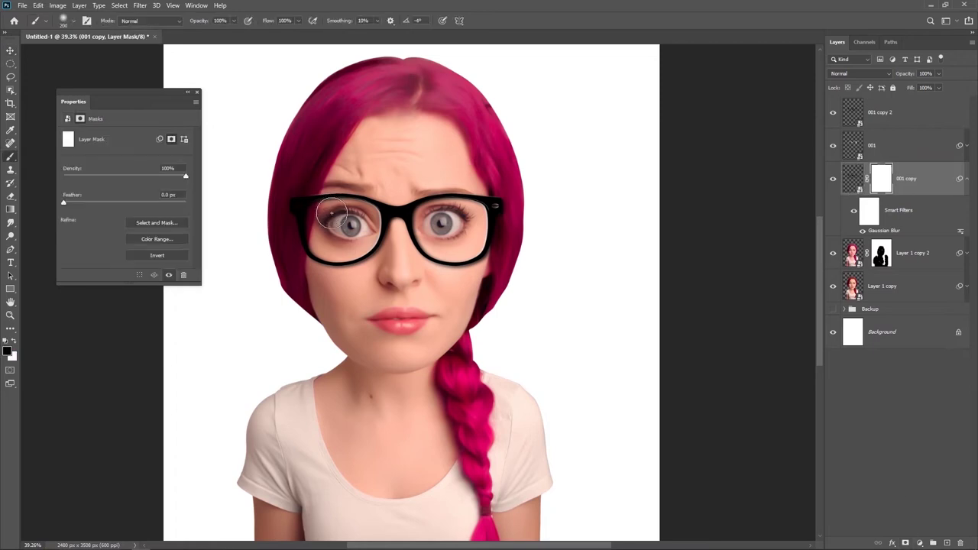
{"action": "left_click_drag", "start_coordinate": [284, 207], "coordinate": [283, 244]}
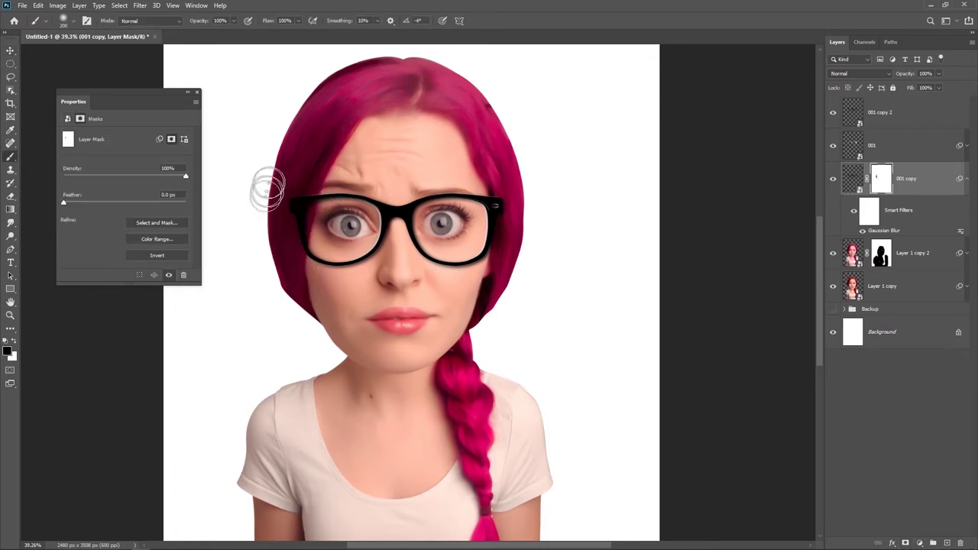
{"action": "left_click_drag", "start_coordinate": [336, 176], "coordinate": [501, 184]}
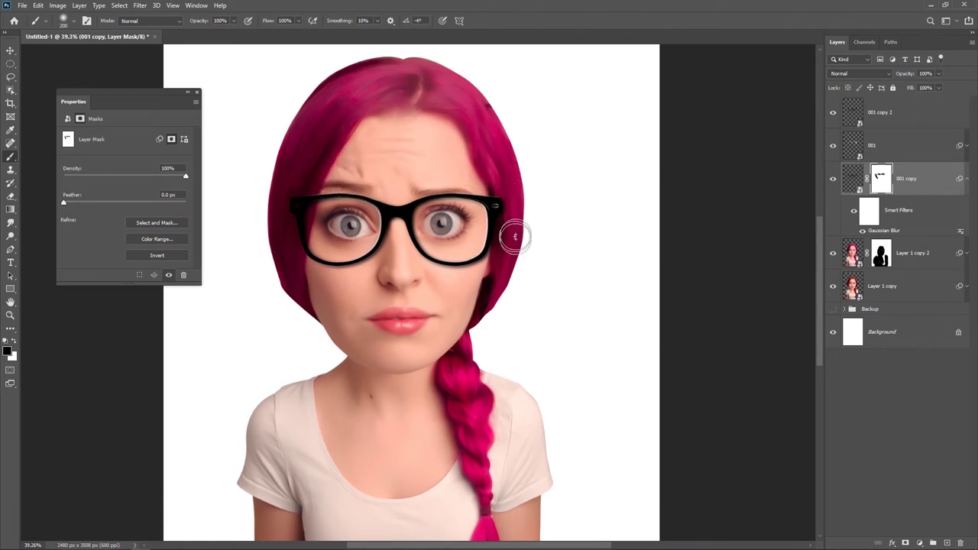
{"action": "left_click_drag", "start_coordinate": [515, 237], "coordinate": [487, 287]}
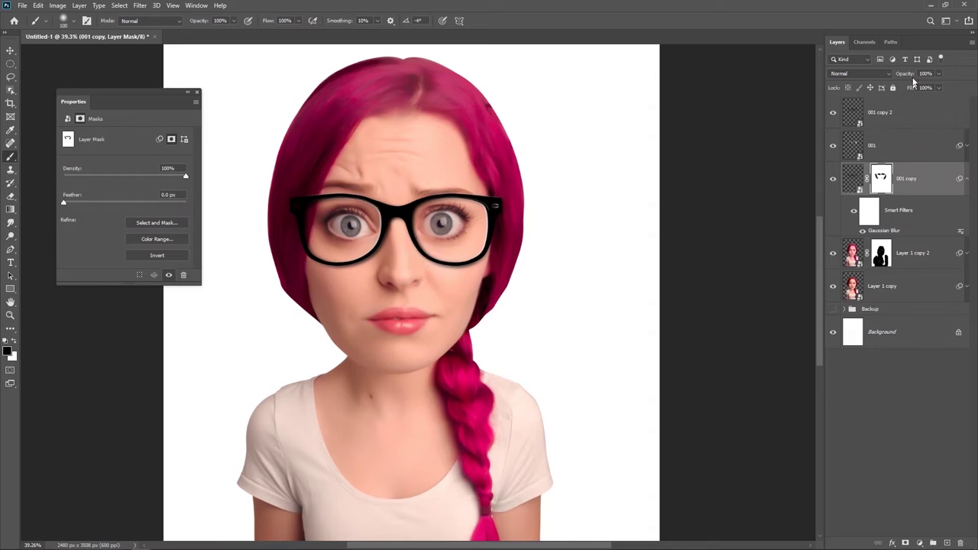
{"action": "left_click_drag", "start_coordinate": [902, 74], "coordinate": [899, 72]}
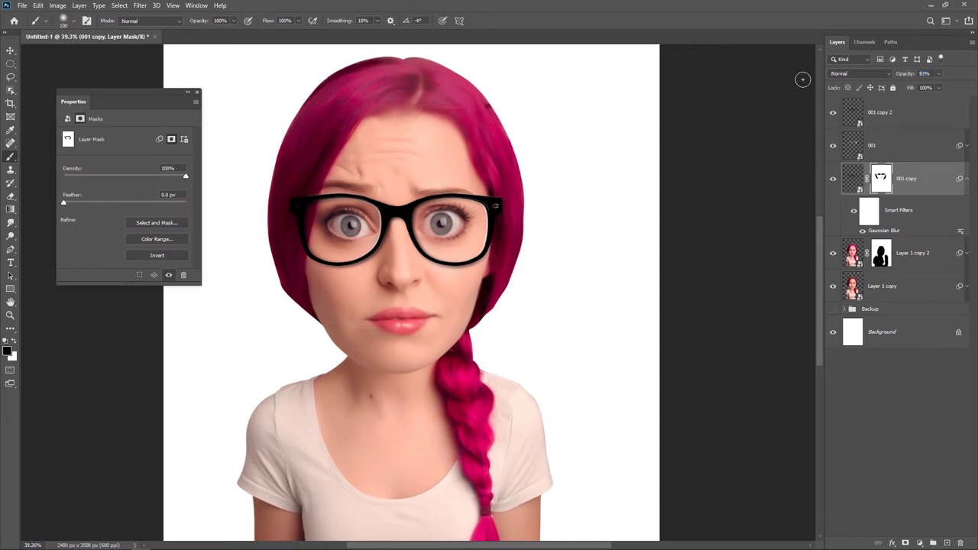
Preview magenta, orange and green Solid Color fills on the glasses without keeping them
{"action": "scroll", "coordinate": [568, 288], "scroll_direction": "down", "scroll_amount": 3}
{"action": "scroll", "coordinate": [550, 286], "scroll_direction": "up", "scroll_amount": 2}
{"action": "left_click", "coordinate": [857, 113]}
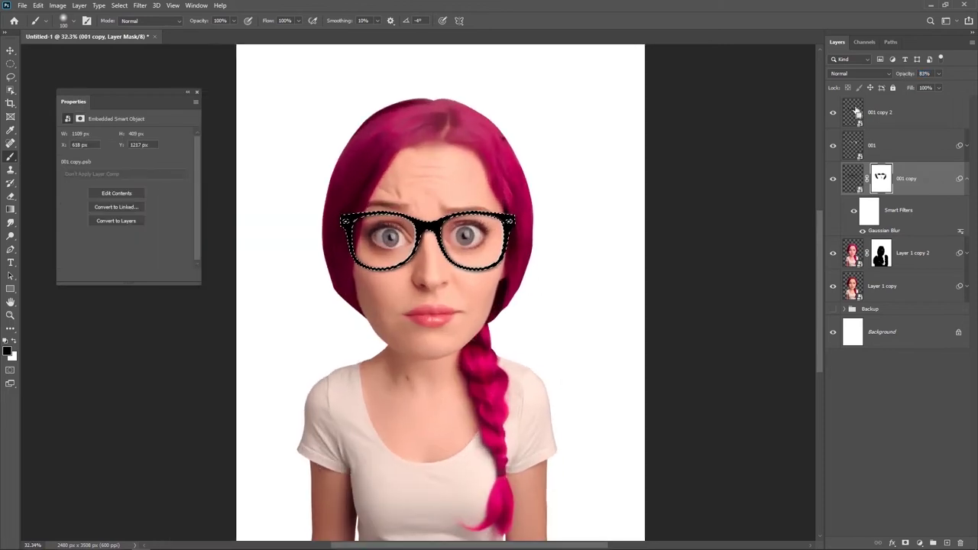
{"action": "left_click", "coordinate": [886, 112]}
{"action": "left_click", "coordinate": [918, 542]}
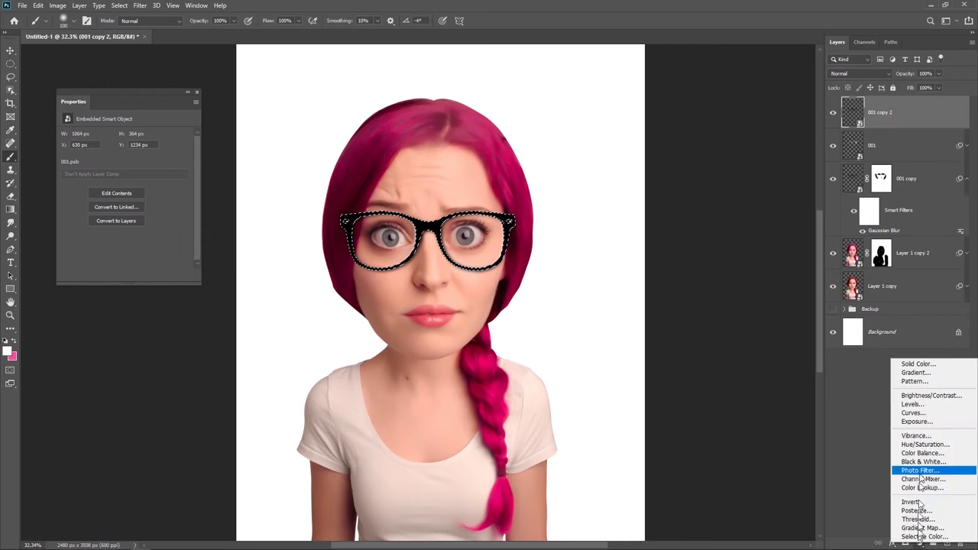
{"action": "left_click", "coordinate": [917, 364]}
{"action": "left_click_drag", "start_coordinate": [757, 170], "coordinate": [756, 130]}
{"action": "left_click", "coordinate": [743, 116]}
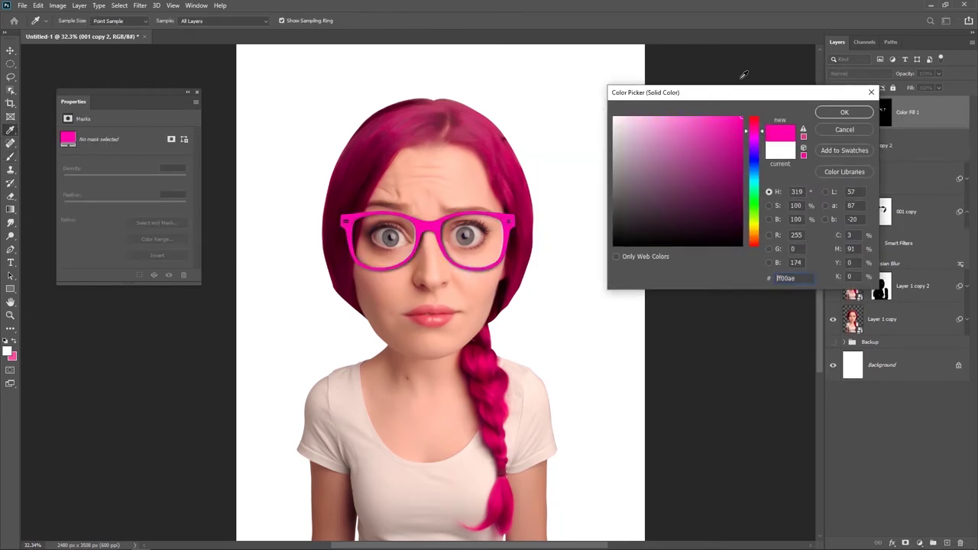
{"action": "left_click_drag", "start_coordinate": [762, 133], "coordinate": [752, 243]}
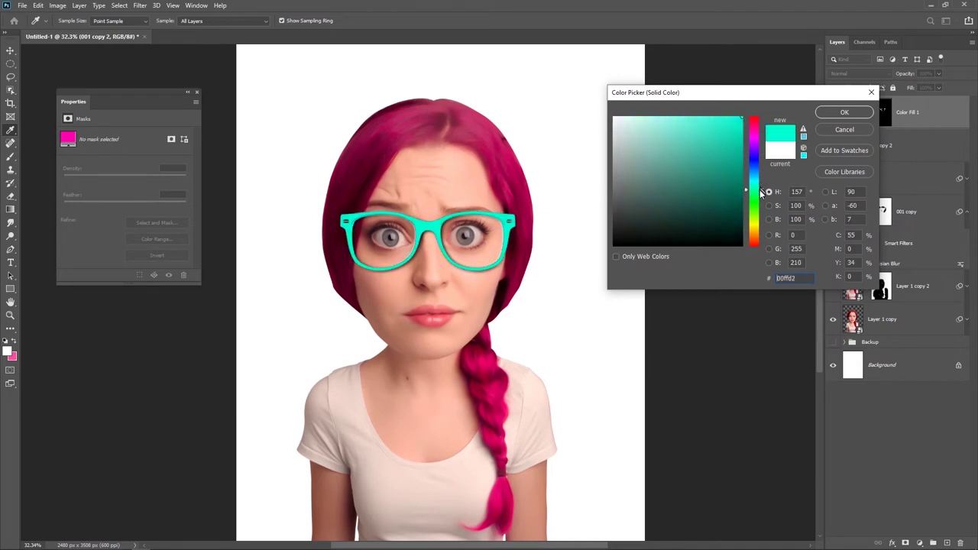
{"action": "left_click_drag", "start_coordinate": [753, 244], "coordinate": [762, 126]}
{"action": "left_click", "coordinate": [739, 162]}
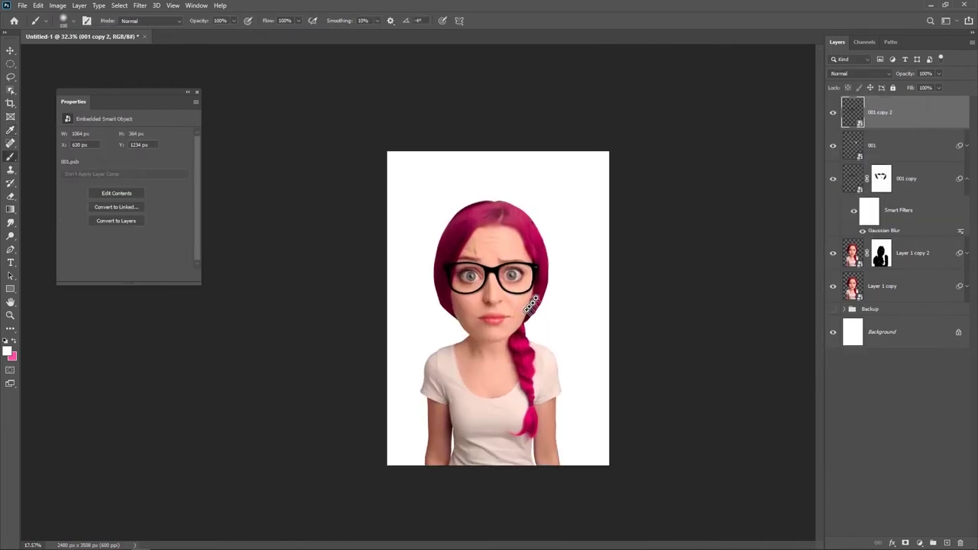
Add a new empty Layer 2 above layer 001
{"action": "scroll", "coordinate": [408, 304], "scroll_direction": "up", "scroll_amount": 5}
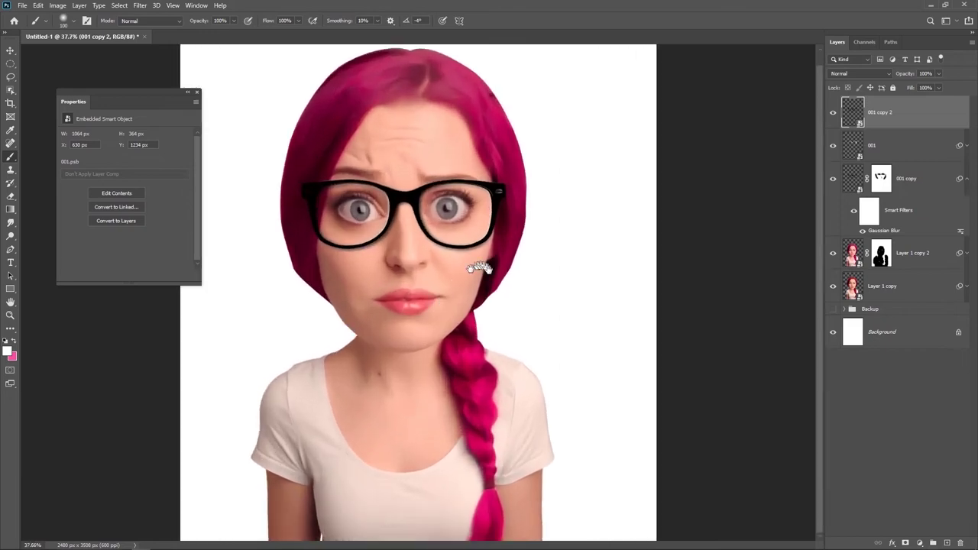
{"action": "left_click", "coordinate": [905, 151]}
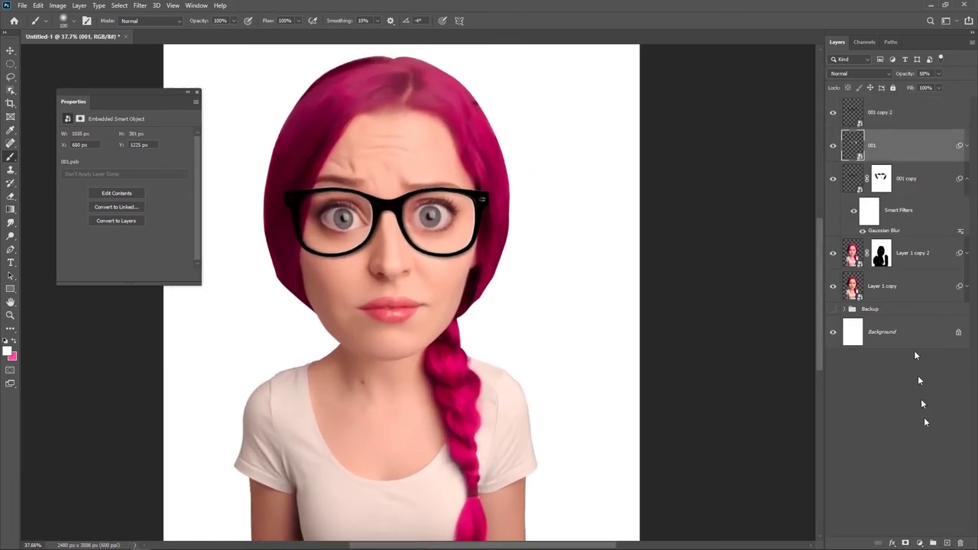
{"action": "left_click", "coordinate": [947, 542]}
{"action": "scroll", "coordinate": [363, 306], "scroll_direction": "up", "scroll_amount": 2}
{"action": "key", "text": "p"}
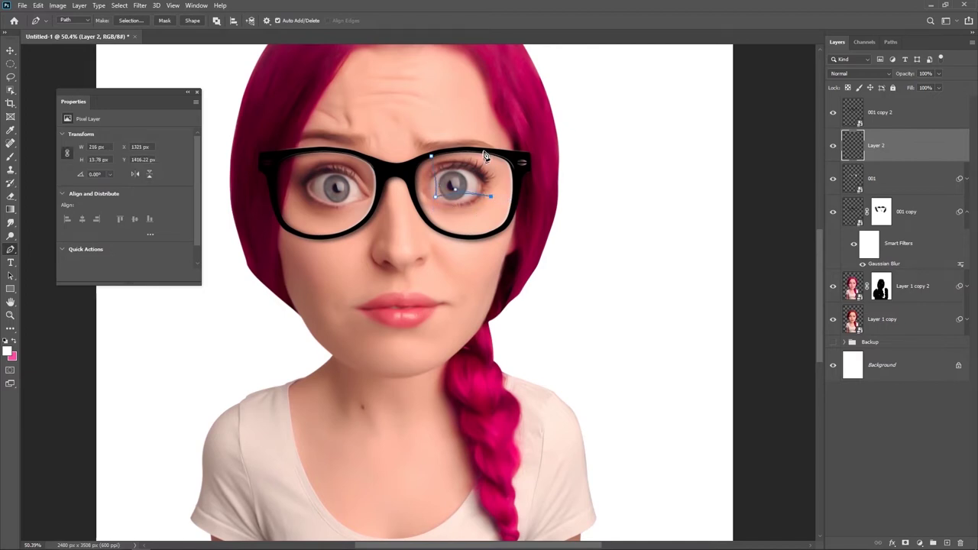
Fill the right-lens path with white at 34% opacity on Layer 2 and mask part of it
{"action": "left_click_drag", "start_coordinate": [483, 150], "coordinate": [491, 178]}
{"action": "key", "text": "ctrl+Return"}
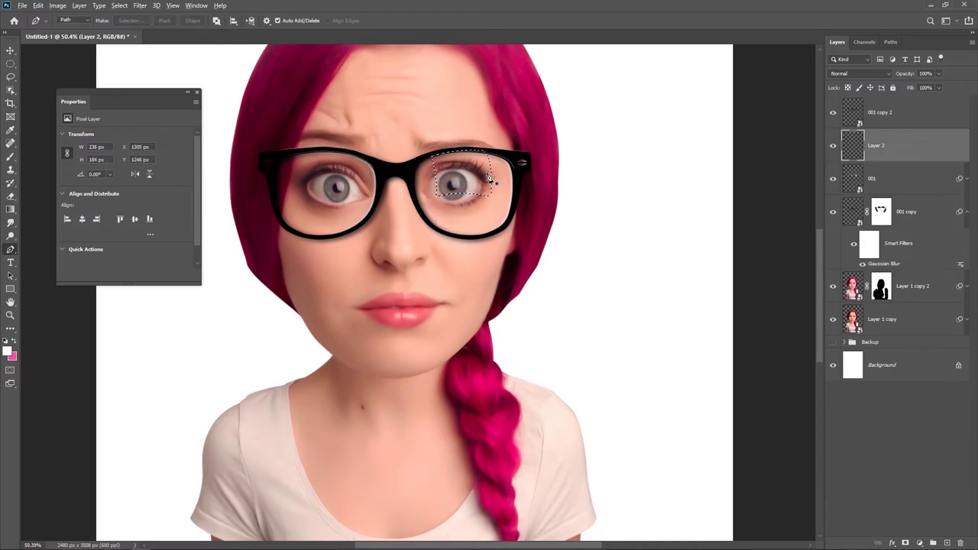
{"action": "key", "text": "alt+BackSpace"}
{"action": "key", "text": "ctrl+d"}
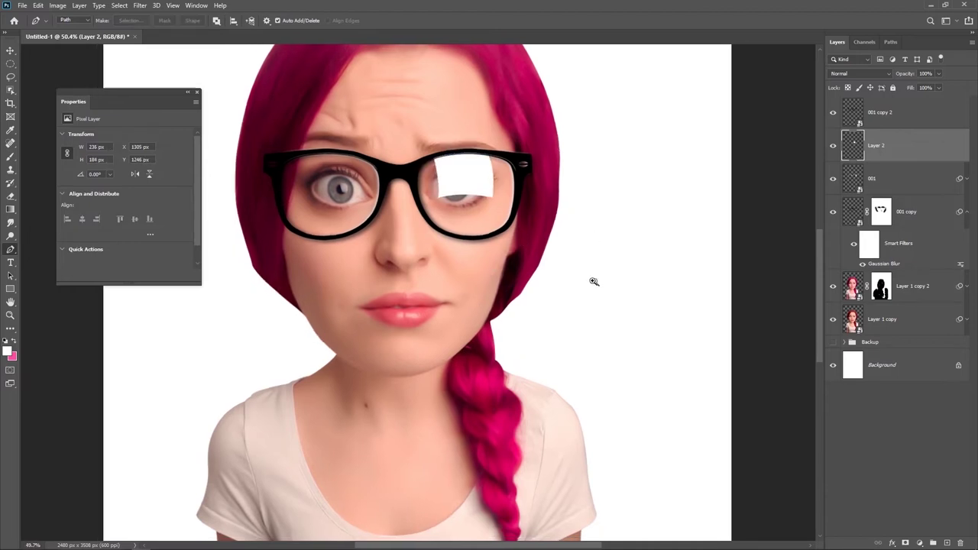
{"action": "scroll", "coordinate": [589, 280], "scroll_direction": "down", "scroll_amount": 2}
{"action": "left_click_drag", "start_coordinate": [897, 74], "coordinate": [877, 74]}
{"action": "left_click", "coordinate": [906, 542]}
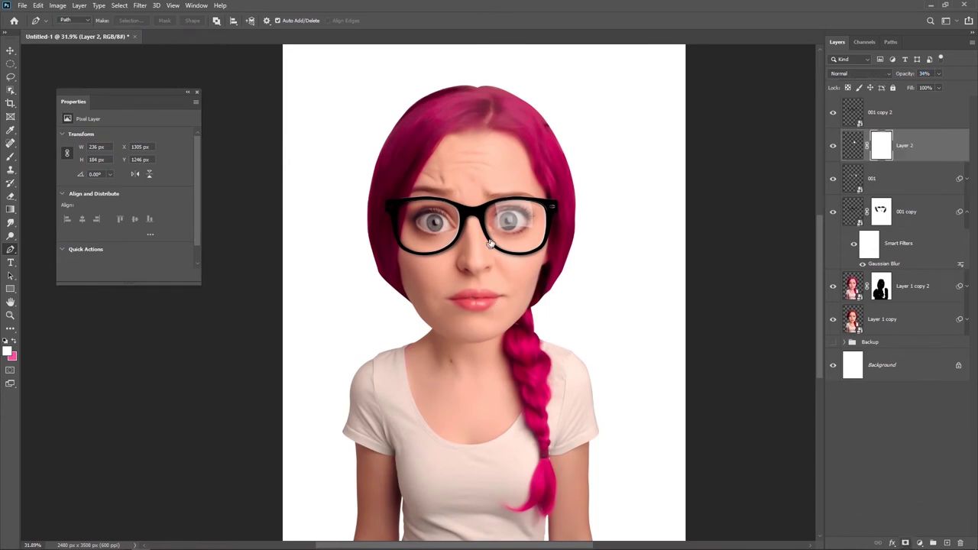
{"action": "key", "text": "b"}
{"action": "mouse_move", "coordinate": [517, 240]}
{"action": "left_mouse_down"}
{"action": "mouse_move", "coordinate": [527, 238]}
{"action": "mouse_move", "coordinate": [496, 238]}
{"action": "mouse_move", "coordinate": [533, 237]}
{"action": "mouse_move", "coordinate": [500, 237]}
{"action": "mouse_move", "coordinate": [511, 234]}
{"action": "mouse_move", "coordinate": [495, 249]}
{"action": "left_mouse_up"}
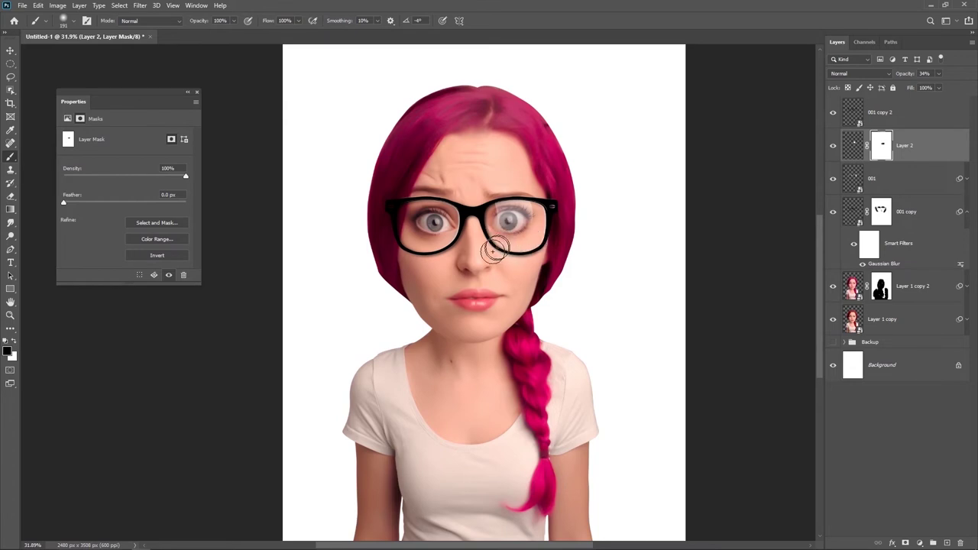
Apply a 2.9-pixel Gaussian Blur to Layer 2's glare pixels
{"action": "left_click", "coordinate": [853, 145]}
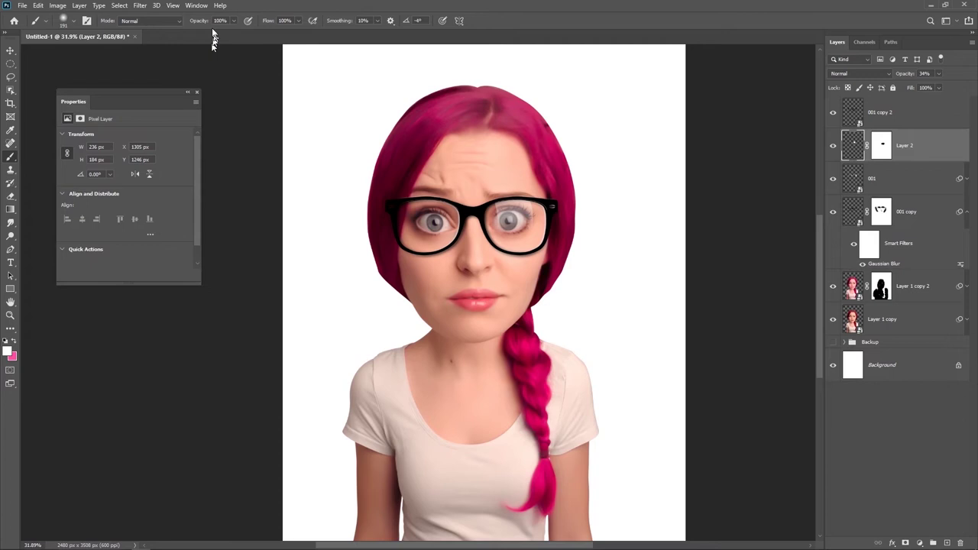
{"action": "left_click", "coordinate": [140, 6]}
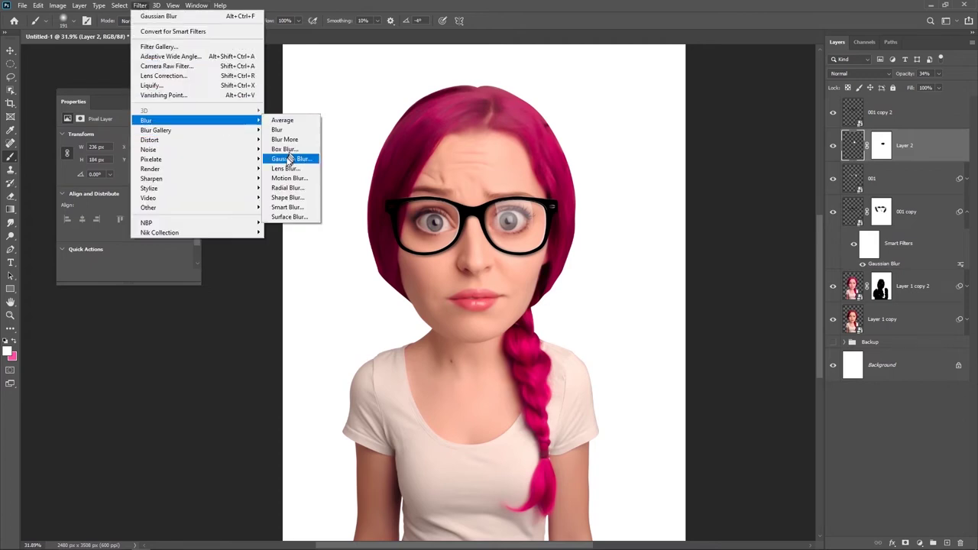
{"action": "left_click", "coordinate": [287, 158]}
{"action": "left_click_drag", "start_coordinate": [592, 89], "coordinate": [660, 78]}
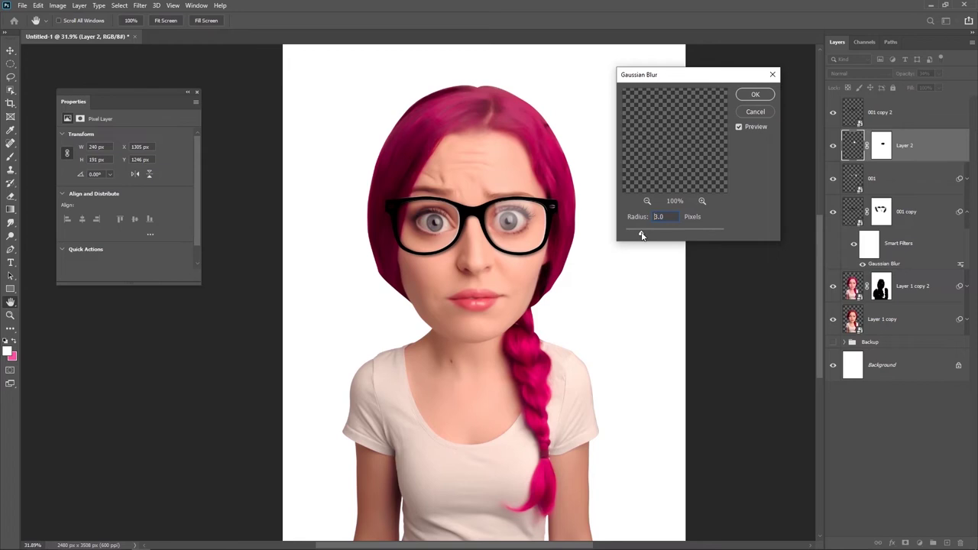
{"action": "left_click", "coordinate": [755, 95]}
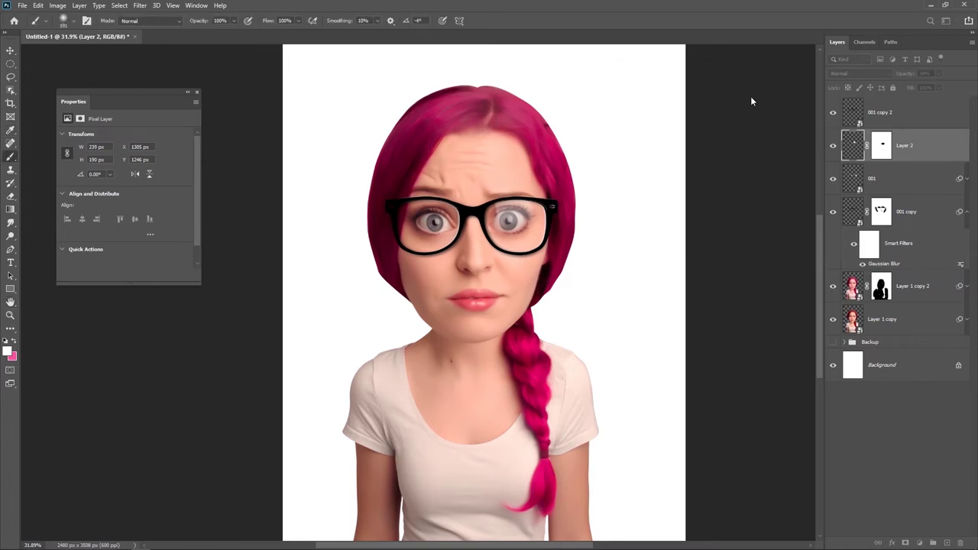
{"action": "scroll", "coordinate": [476, 264], "scroll_direction": "up", "scroll_amount": 3}
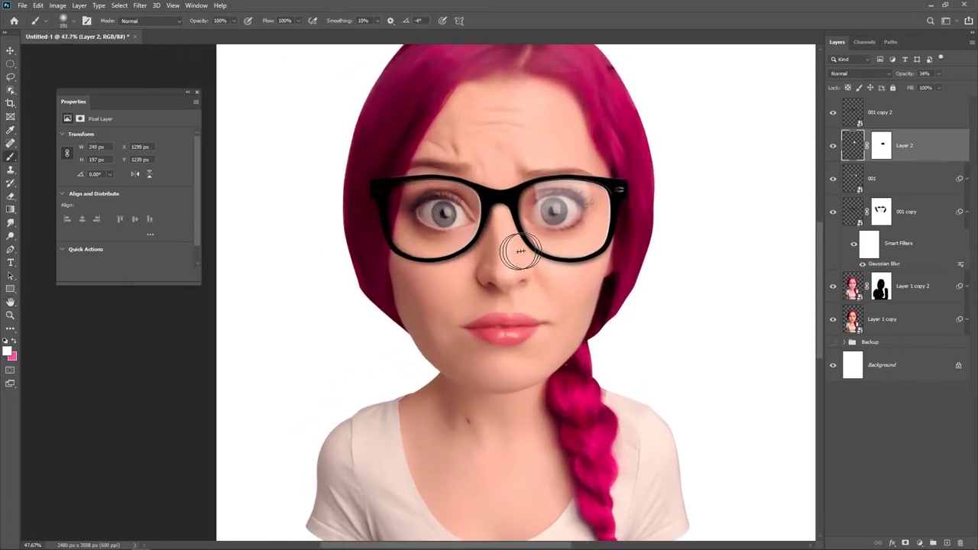
Begin a Pen path down the left lens frame
{"action": "key", "text": "p"}
{"action": "left_click_drag", "start_coordinate": [401, 184], "coordinate": [403, 219]}
{"action": "left_click", "coordinate": [403, 221]}
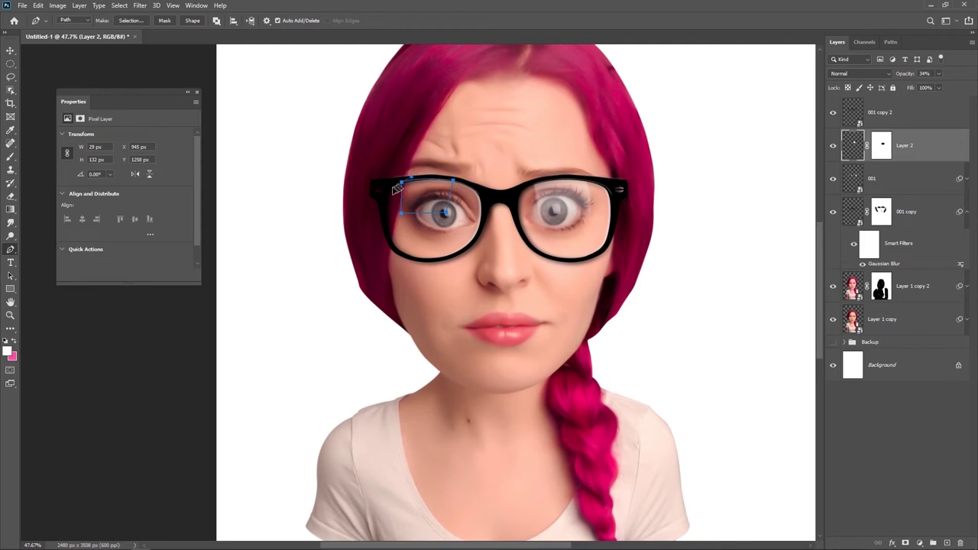
{"action": "left_click", "coordinate": [947, 543]}
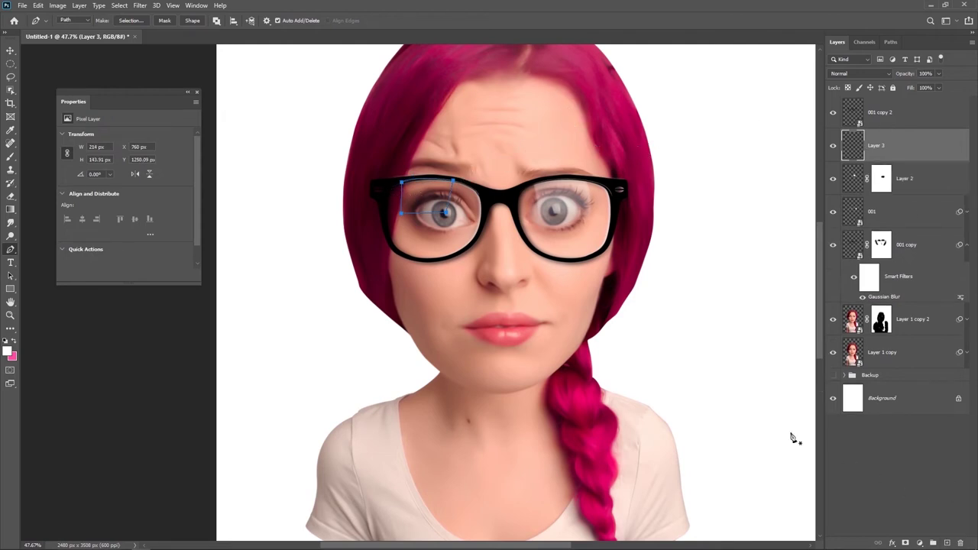
{"action": "key", "text": "alt+BackSpace"}
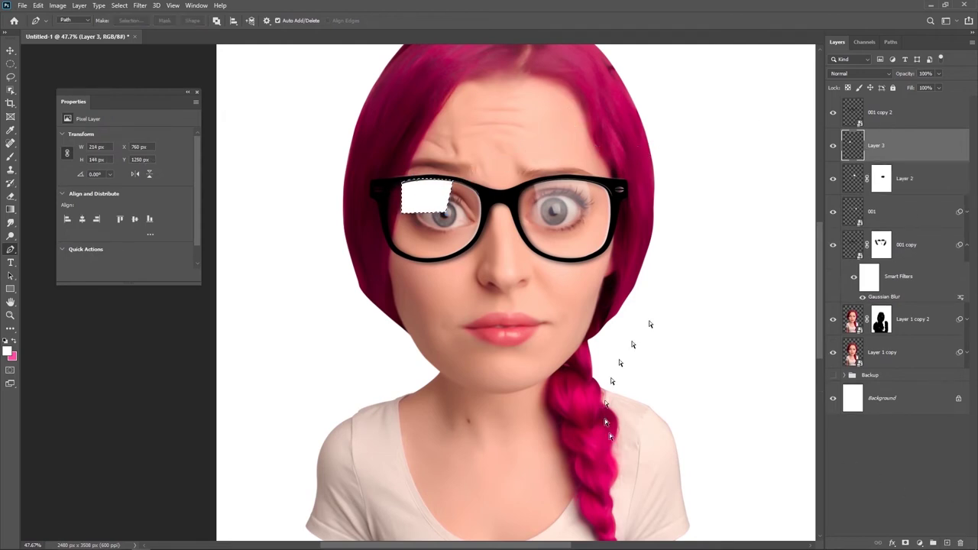
{"action": "left_click", "coordinate": [904, 543]}
{"action": "key", "text": "b"}
{"action": "key", "text": "d"}
{"action": "key", "text": "x"}
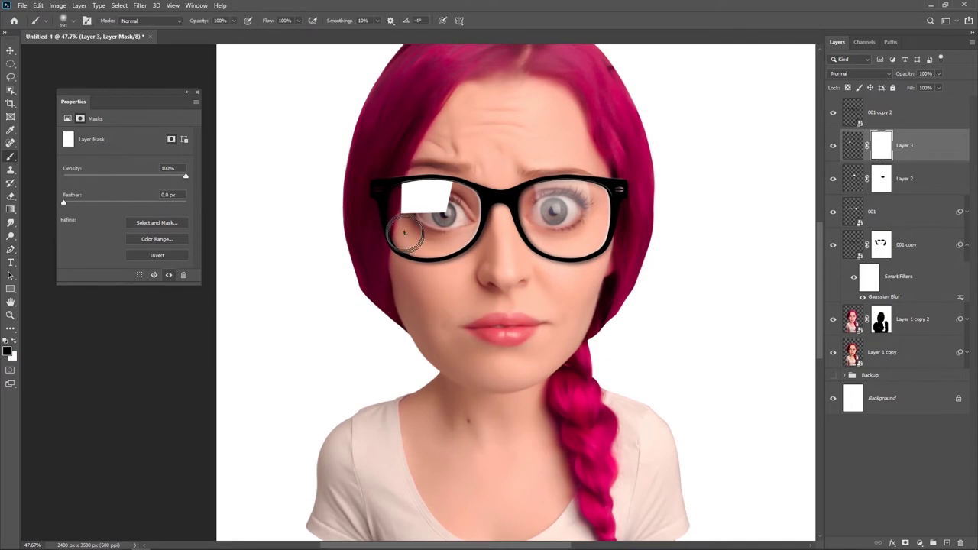
{"action": "left_click_drag", "start_coordinate": [405, 233], "coordinate": [442, 231]}
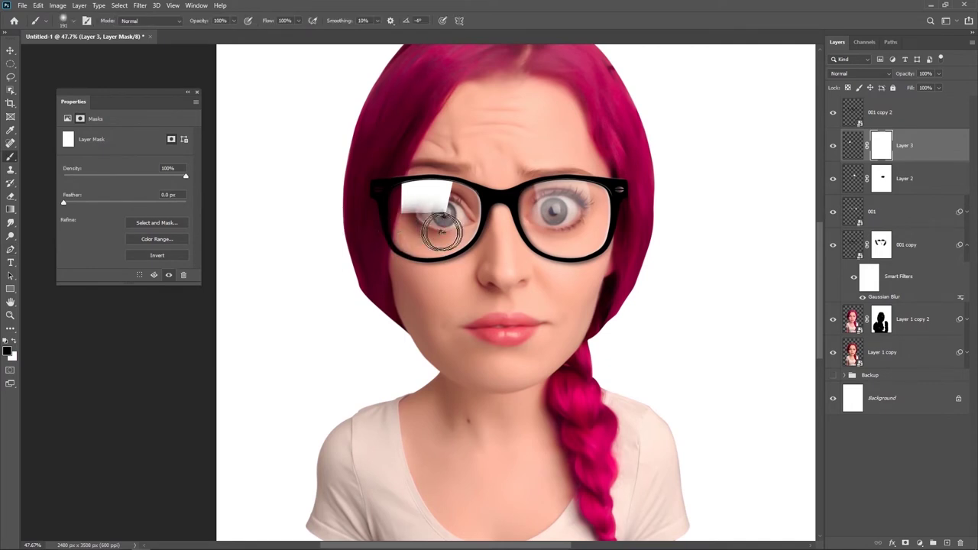
{"action": "left_click_drag", "start_coordinate": [906, 73], "coordinate": [869, 70]}
{"action": "left_click_drag", "start_coordinate": [447, 220], "coordinate": [426, 229]}
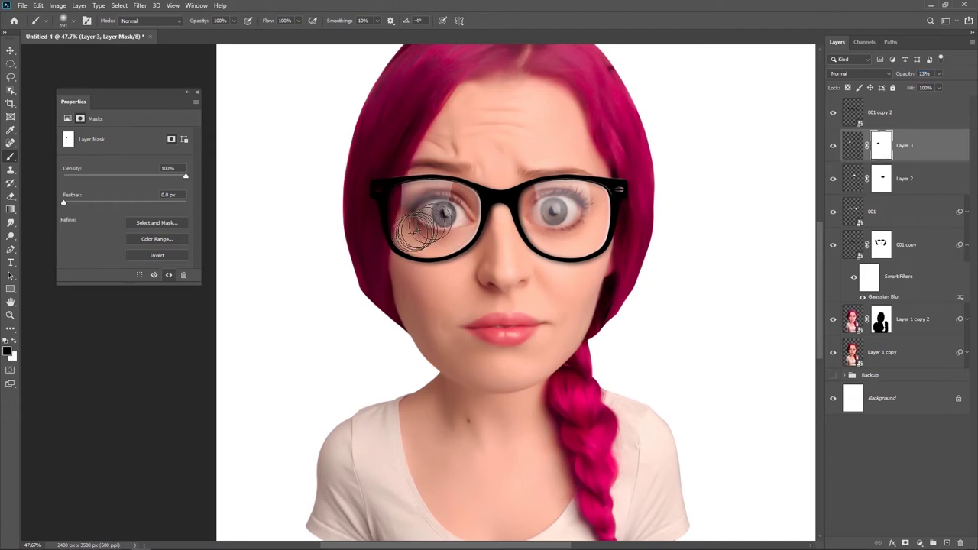
{"action": "scroll", "coordinate": [580, 263], "scroll_direction": "down", "scroll_amount": 1}
{"action": "scroll", "coordinate": [575, 279], "scroll_direction": "down", "scroll_amount": 1}
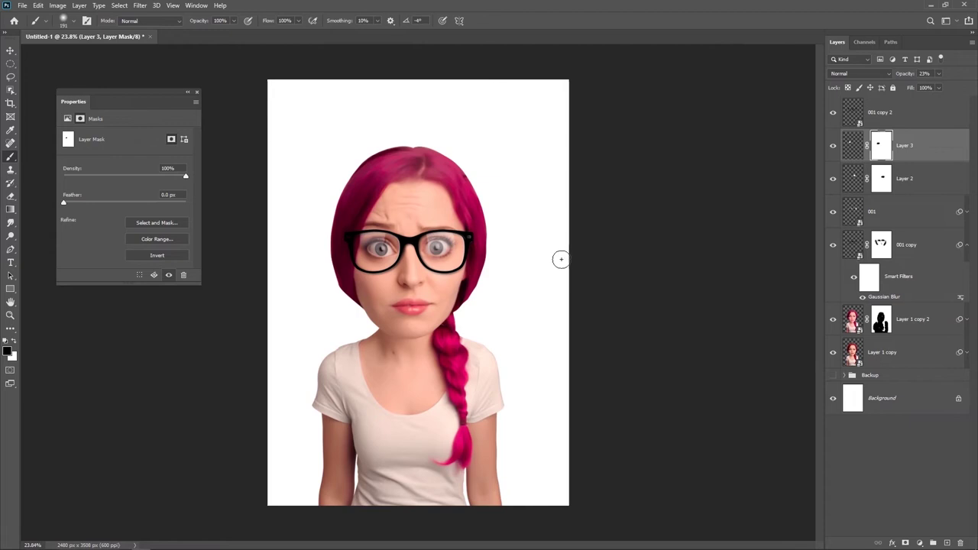
{"action": "scroll", "coordinate": [419, 273], "scroll_direction": "up", "scroll_amount": 1}
{"action": "scroll", "coordinate": [420, 275], "scroll_direction": "down", "scroll_amount": 1}
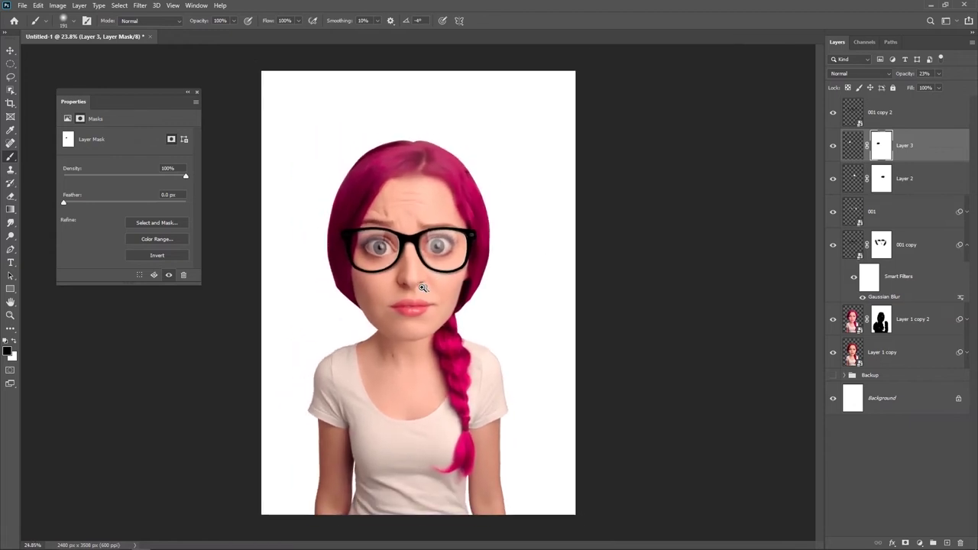
{"action": "scroll", "coordinate": [424, 277], "scroll_direction": "up", "scroll_amount": 1}
{"action": "scroll", "coordinate": [436, 281], "scroll_direction": "up", "scroll_amount": 1}
{"action": "left_click_drag", "start_coordinate": [942, 153], "coordinate": [961, 539]}
{"action": "scroll", "coordinate": [546, 194], "scroll_direction": "up", "scroll_amount": 1}
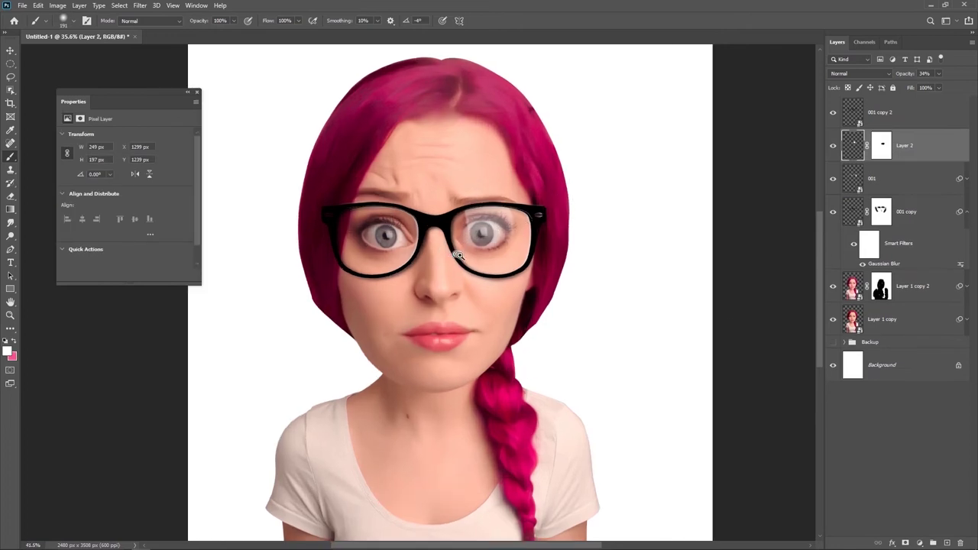
Duplicate 001 copy 2 into a rasterized white 001 copy 3 at about 81% opacity
{"action": "left_click", "coordinate": [895, 115]}
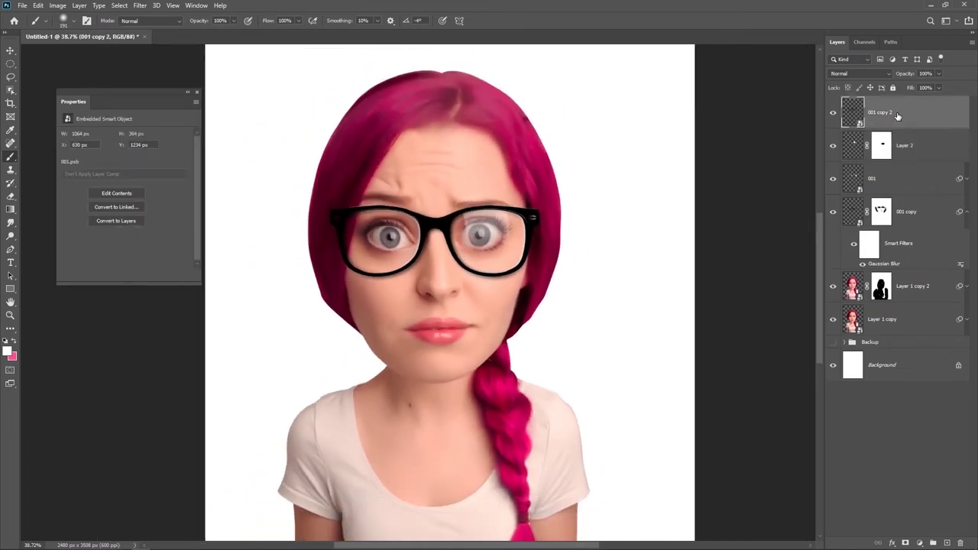
{"action": "key", "text": "ctrl+j"}
{"action": "right_click", "coordinate": [902, 114]}
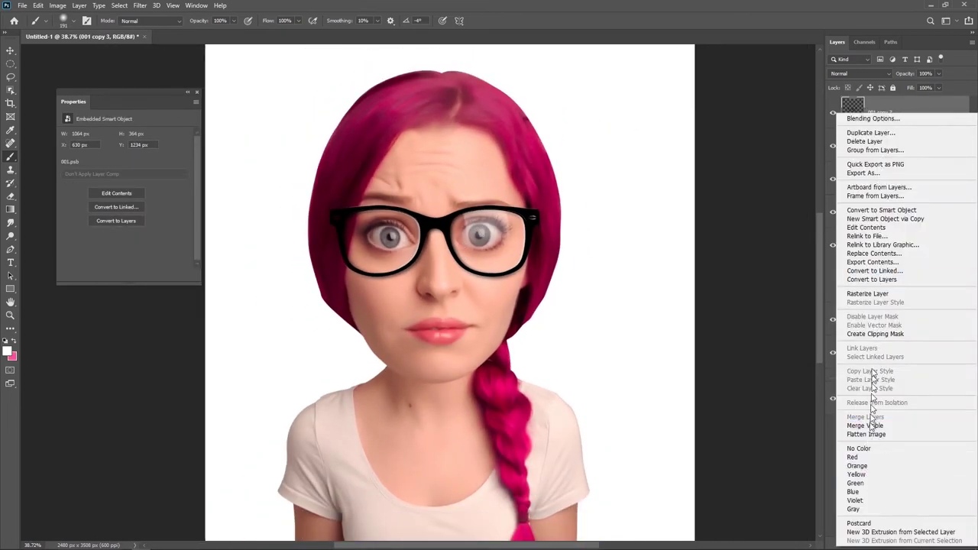
{"action": "left_click", "coordinate": [859, 295]}
{"action": "left_click", "coordinate": [855, 115], "text": "ctrl"}
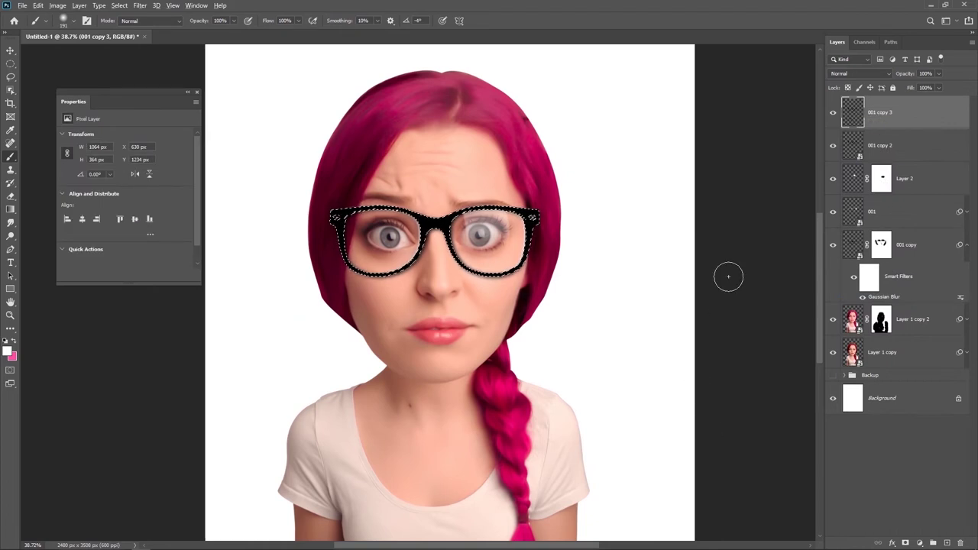
{"action": "key", "text": "alt+BackSpace"}
{"action": "key", "text": "ctrl+d"}
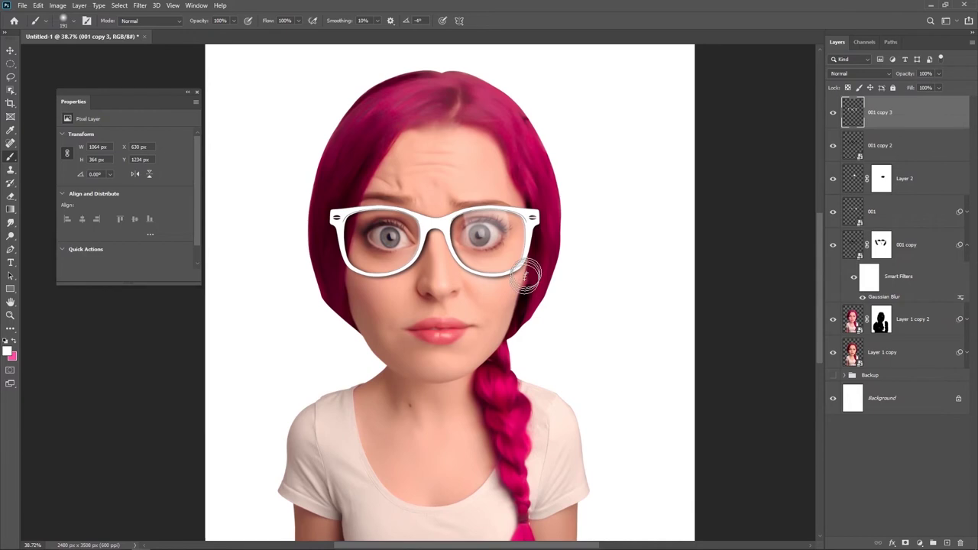
{"action": "left_click_drag", "start_coordinate": [903, 76], "coordinate": [900, 75]}
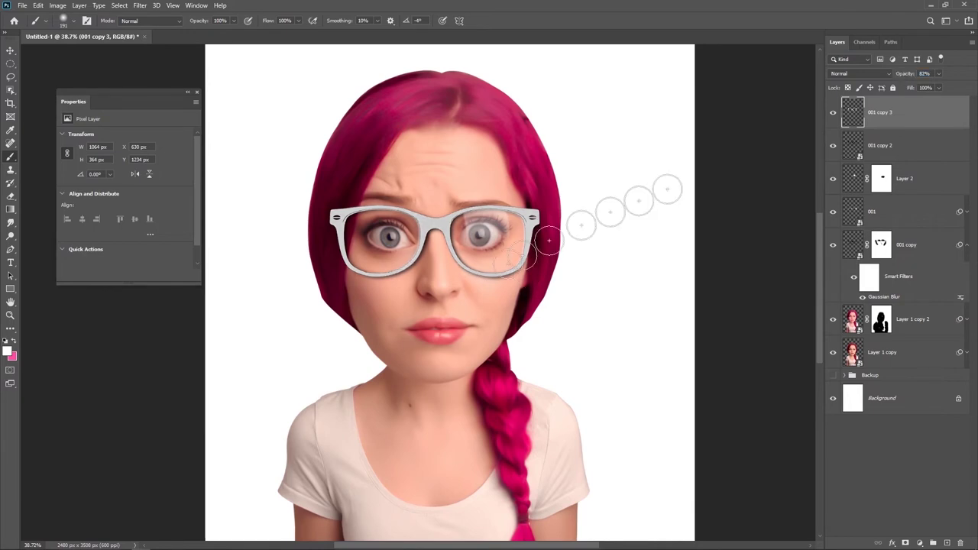
Trace a Pen path along the frame top and over the head, and use it as the layer's mask
{"action": "key", "text": "p"}
{"action": "scroll", "coordinate": [358, 207], "scroll_direction": "up", "scroll_amount": 5, "text": "alt"}
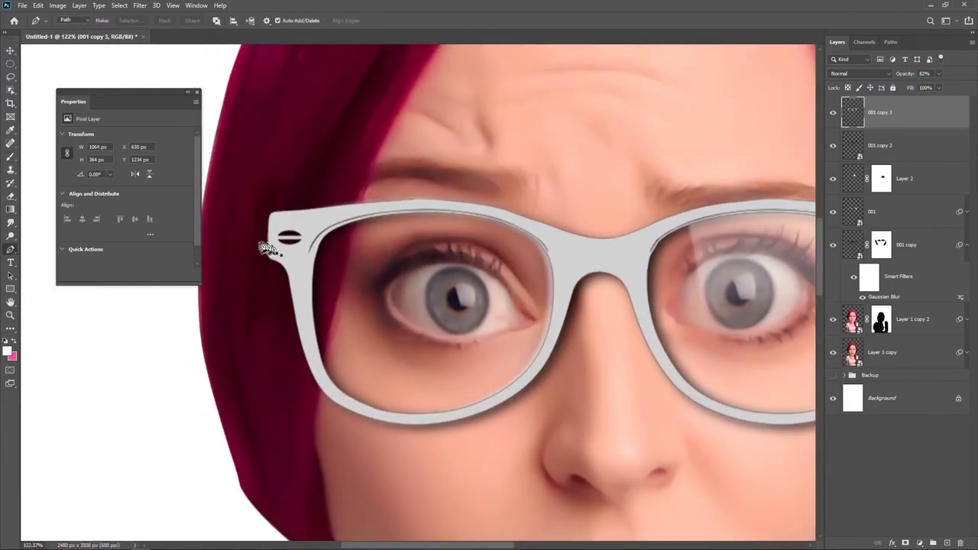
{"action": "left_click", "coordinate": [264, 230]}
{"action": "mouse_move", "coordinate": [589, 245]}
{"action": "left_mouse_down"}
{"action": "mouse_move", "coordinate": [762, 325]}
{"action": "mouse_move", "coordinate": [602, 247]}
{"action": "left_mouse_up"}
{"action": "left_click_drag", "start_coordinate": [680, 219], "coordinate": [751, 191]}
{"action": "left_click_drag", "start_coordinate": [693, 229], "coordinate": [403, 253]}
{"action": "key", "text": "ctrl+z"}
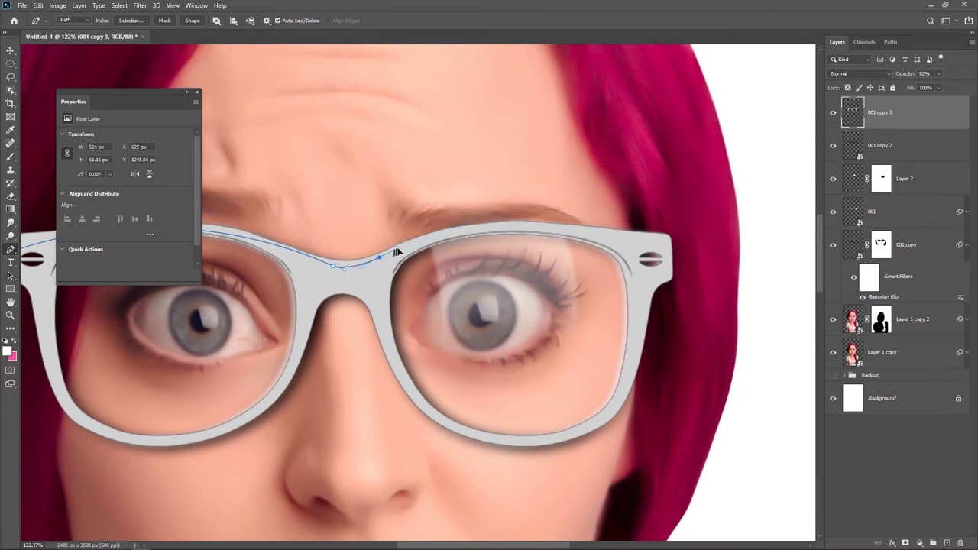
{"action": "left_click", "coordinate": [331, 266]}
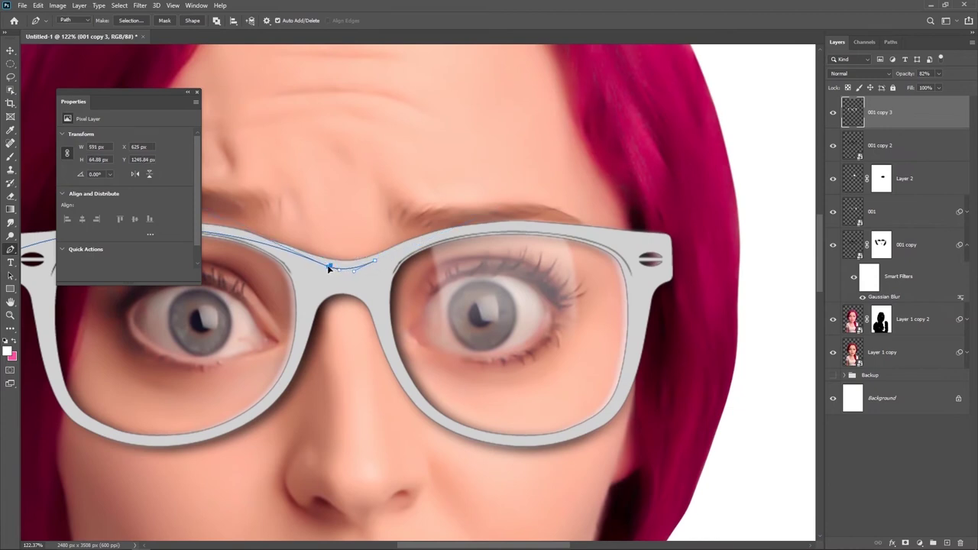
{"action": "left_click_drag", "start_coordinate": [682, 256], "coordinate": [737, 324]}
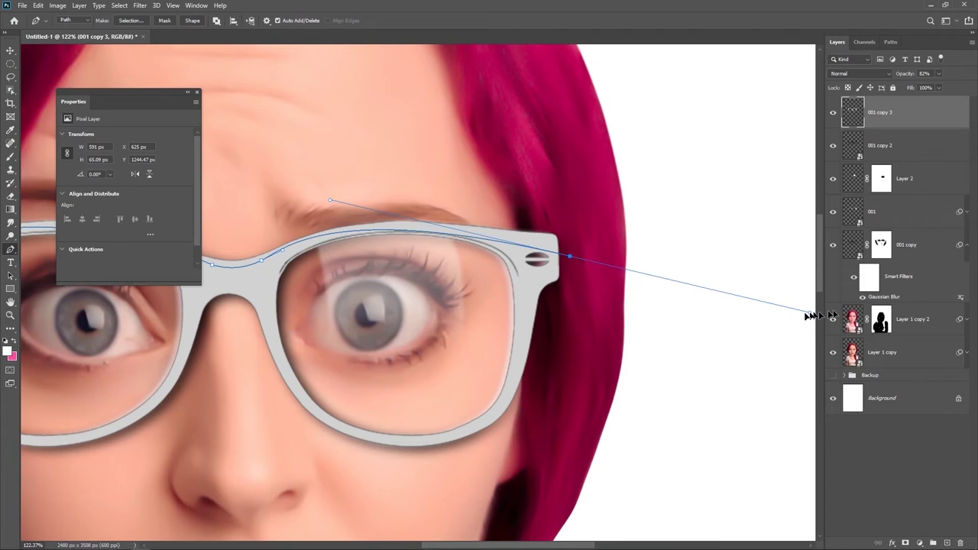
{"action": "scroll", "coordinate": [625, 298], "scroll_direction": "down", "scroll_amount": 3}
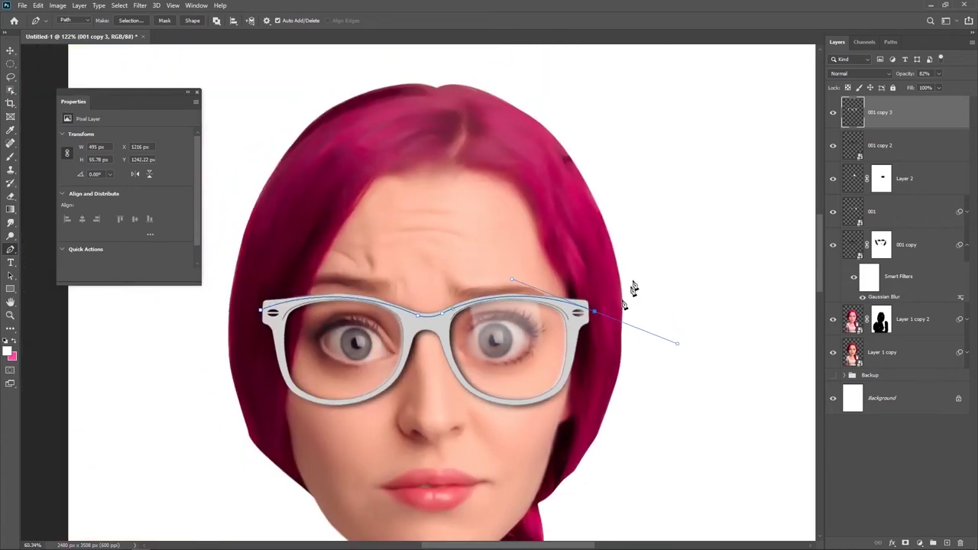
{"action": "left_click_drag", "start_coordinate": [567, 138], "coordinate": [495, 113]}
{"action": "left_click_drag", "start_coordinate": [295, 149], "coordinate": [251, 194]}
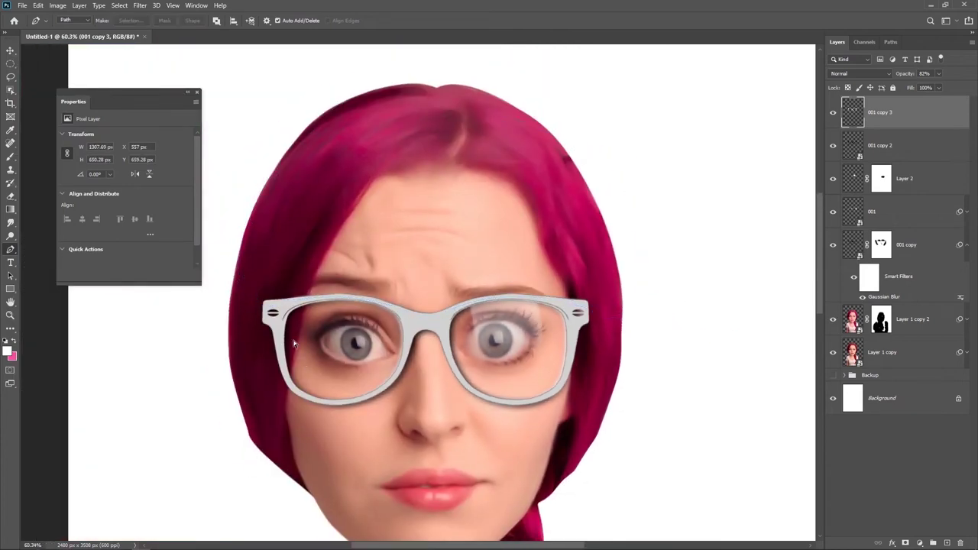
{"action": "left_click", "coordinate": [906, 543], "text": "ctrl"}
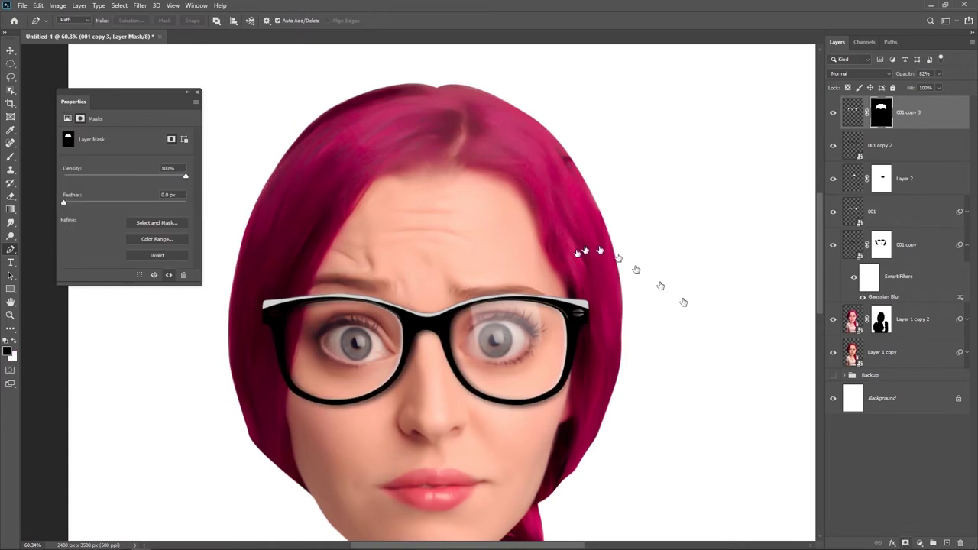
Give 001 copy 3 a 1.3-pixel Gaussian Blur and nudge the highlight up slightly
{"action": "scroll", "coordinate": [612, 298], "scroll_direction": "down", "scroll_amount": 4}
{"action": "key", "text": "v"}
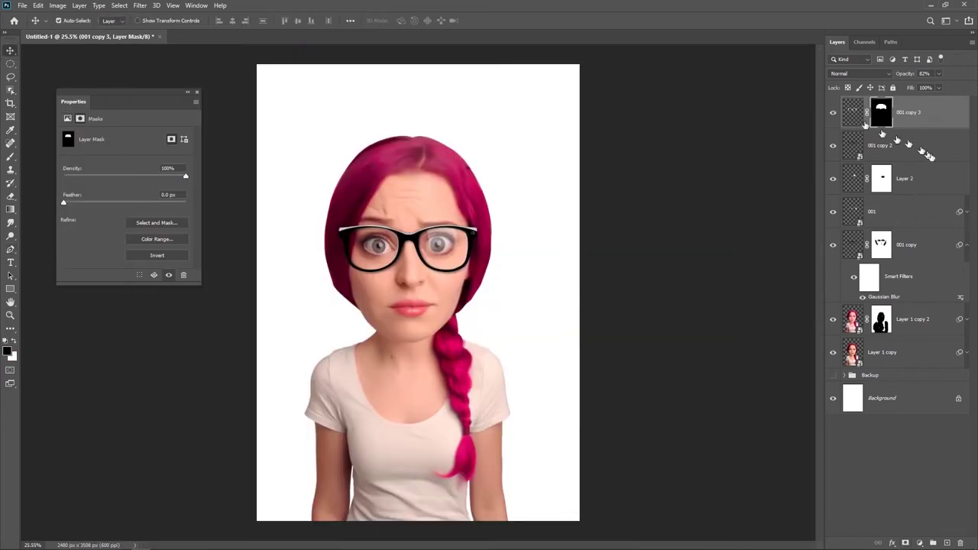
{"action": "left_click", "coordinate": [956, 115]}
{"action": "left_click", "coordinate": [144, 6]}
{"action": "mouse_move", "coordinate": [146, 120]}
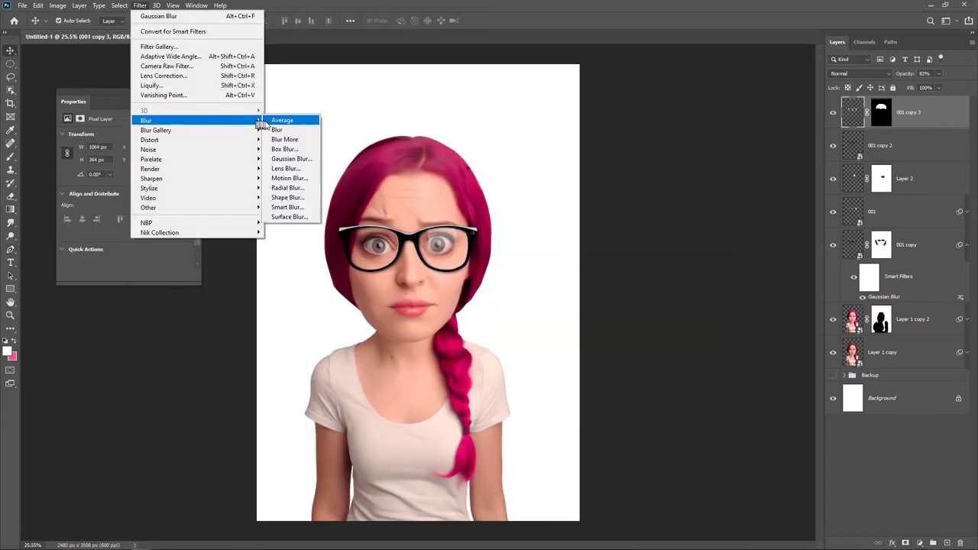
{"action": "left_click", "coordinate": [284, 163]}
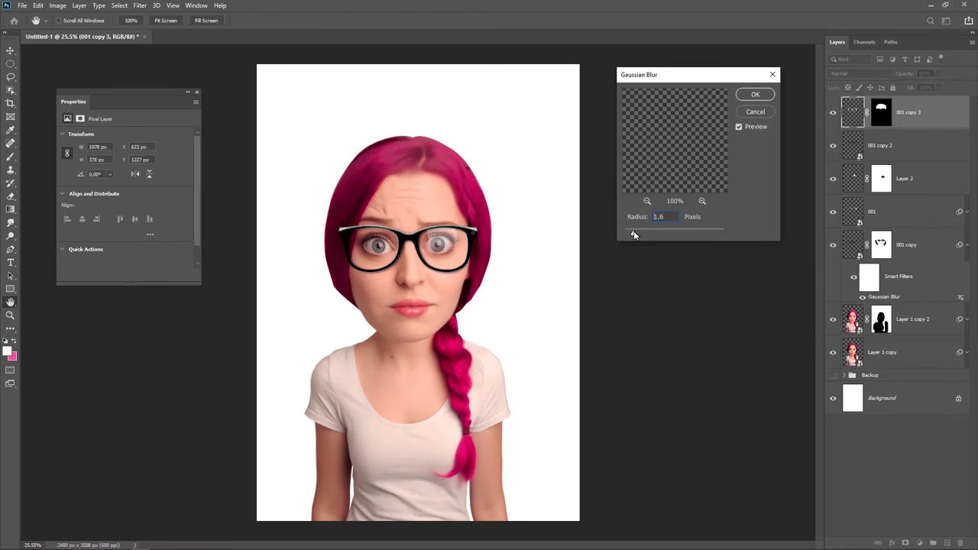
{"action": "left_click", "coordinate": [755, 93]}
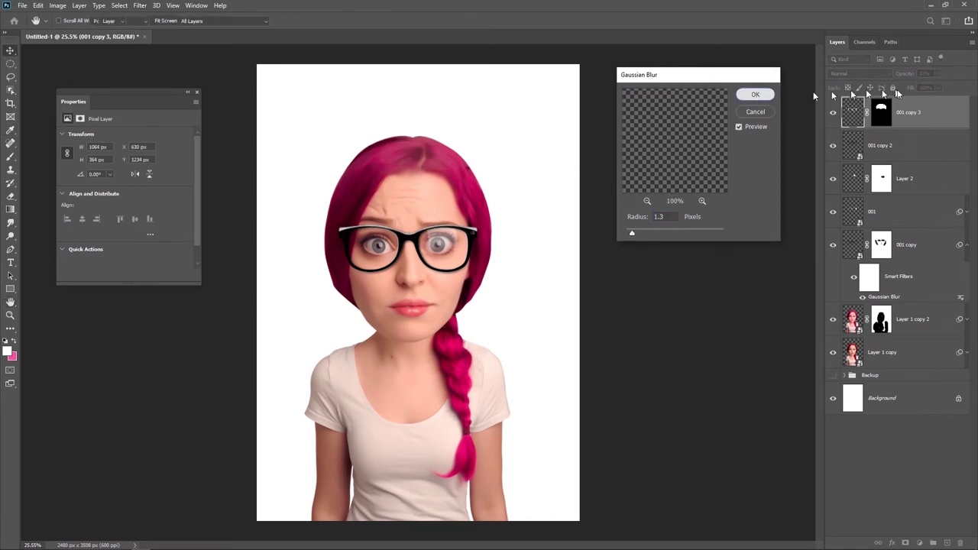
{"action": "left_click_drag", "start_coordinate": [538, 38], "coordinate": [541, 35]}
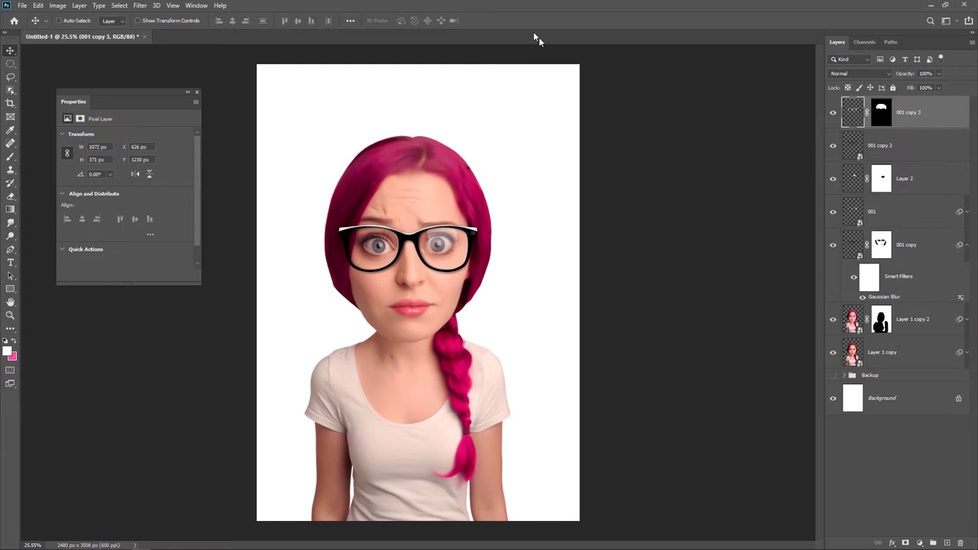
{"action": "key", "text": "ctrl+shift+n"}
{"action": "left_click", "coordinate": [570, 185]}
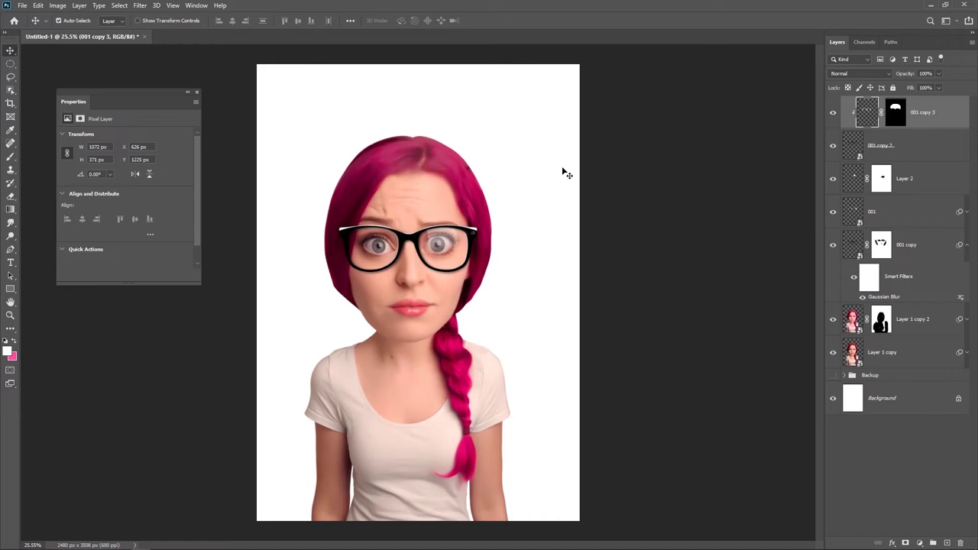
Apply a second, stronger Gaussian Blur of about 9 pixels to the highlight
{"action": "left_click", "coordinate": [140, 6]}
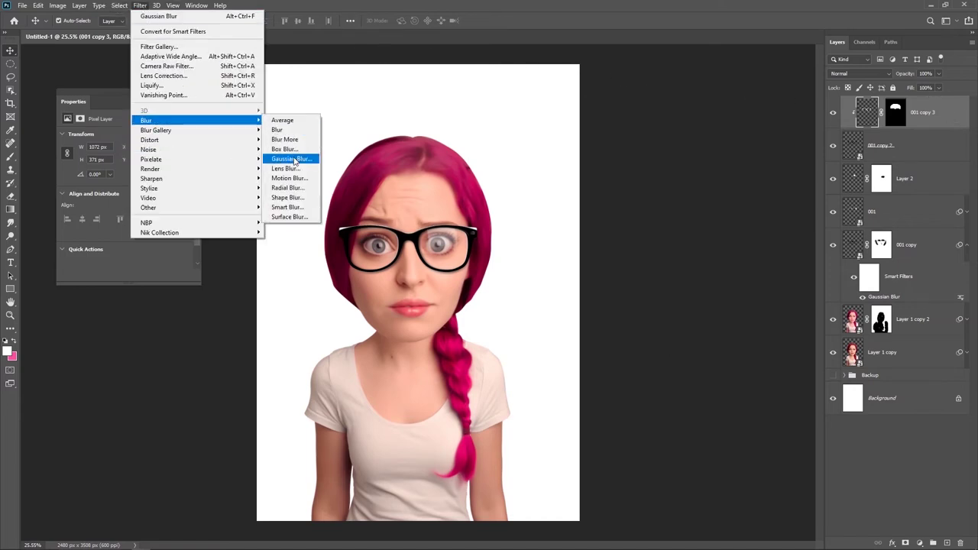
{"action": "left_click", "coordinate": [296, 158]}
{"action": "left_click_drag", "start_coordinate": [652, 235], "coordinate": [662, 229]}
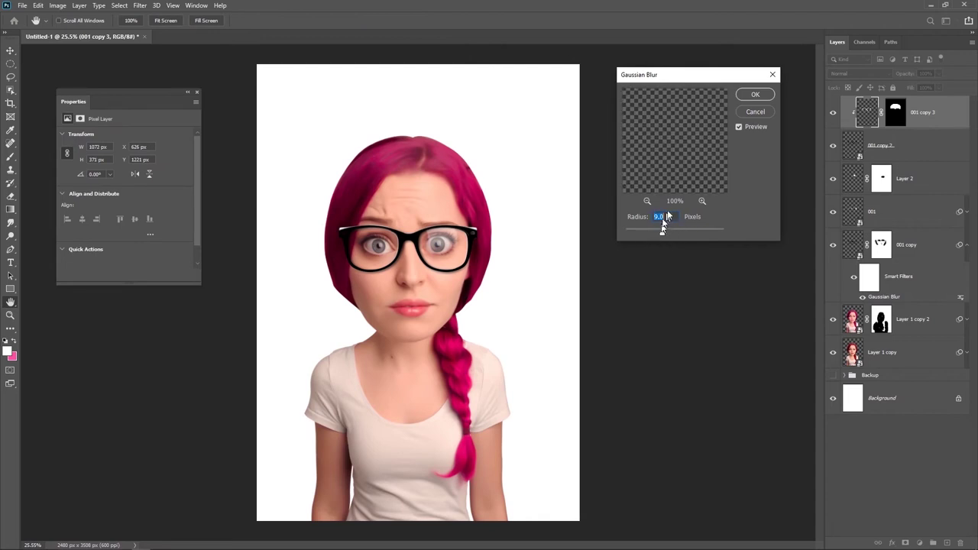
{"action": "left_click", "coordinate": [755, 94]}
{"action": "scroll", "coordinate": [445, 275], "scroll_direction": "up", "scroll_amount": 3}
{"action": "scroll", "coordinate": [445, 275], "scroll_direction": "up", "scroll_amount": 2}
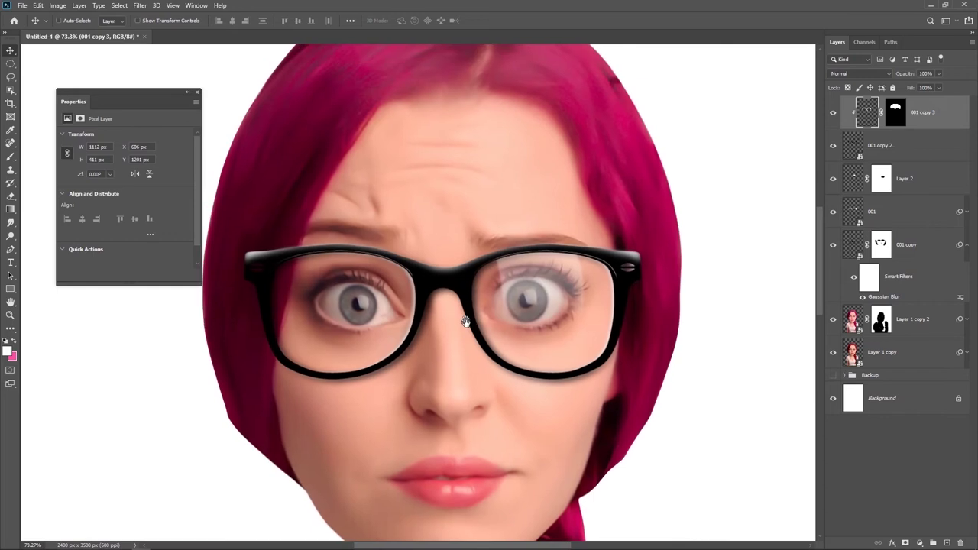
Review the masked highlight across the whole head and select all the glasses layers together
{"action": "left_click", "coordinate": [896, 115]}
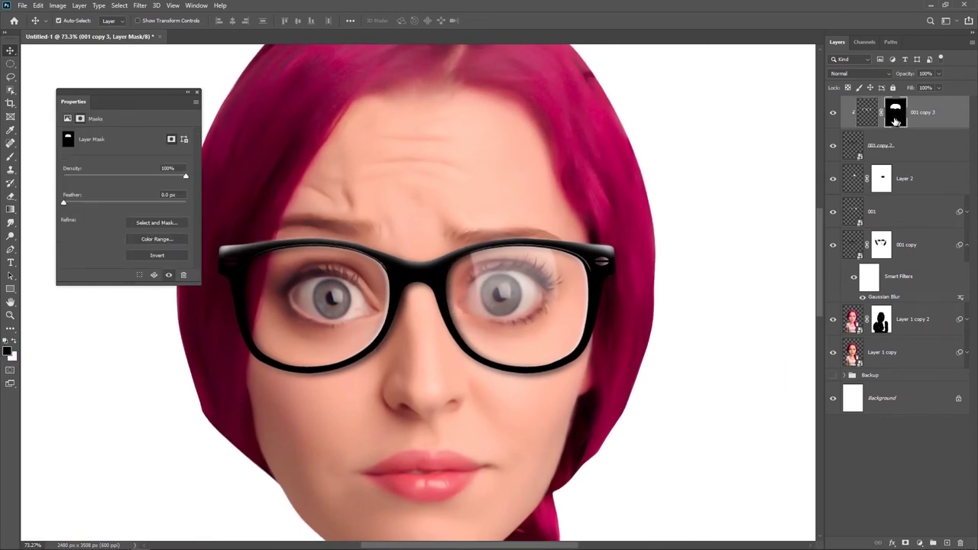
{"action": "key", "text": "b"}
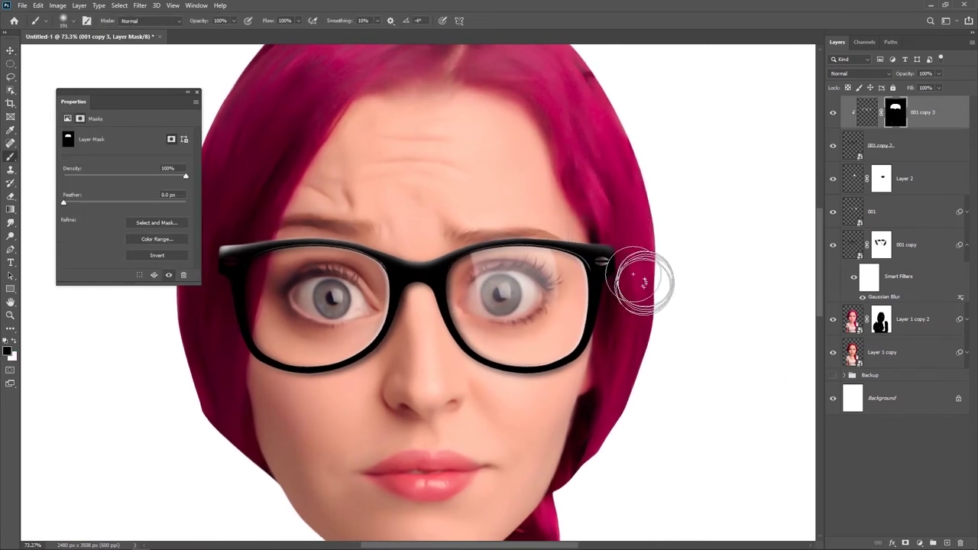
{"action": "left_click_drag", "start_coordinate": [440, 306], "coordinate": [534, 294]}
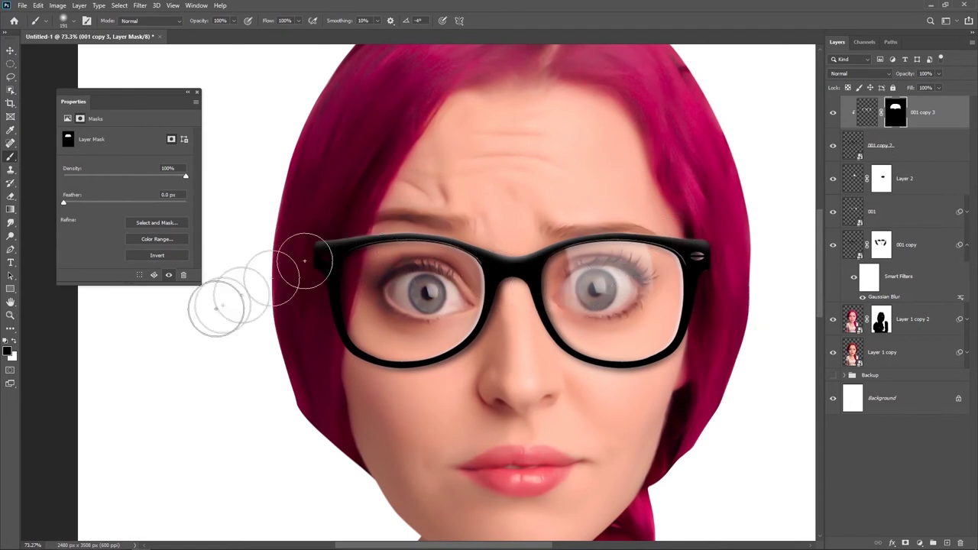
{"action": "scroll", "coordinate": [665, 236], "scroll_direction": "down", "scroll_amount": 3}
{"action": "left_click_drag", "start_coordinate": [675, 245], "coordinate": [467, 169]}
{"action": "scroll", "coordinate": [459, 198], "scroll_direction": "down", "scroll_amount": 2}
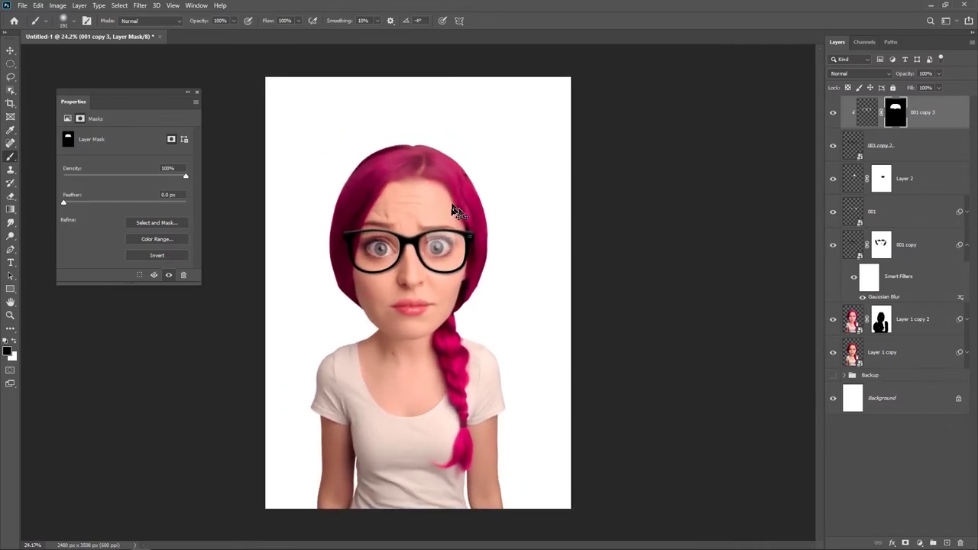
{"action": "scroll", "coordinate": [425, 268], "scroll_direction": "up", "scroll_amount": 1}
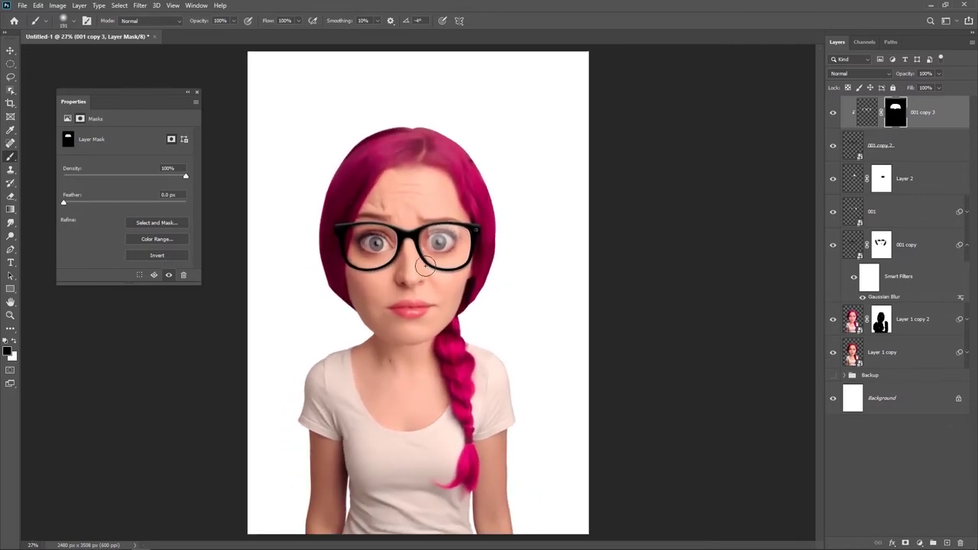
{"action": "scroll", "coordinate": [428, 261], "scroll_direction": "up", "scroll_amount": 1}
{"action": "scroll", "coordinate": [402, 284], "scroll_direction": "up", "scroll_amount": 3}
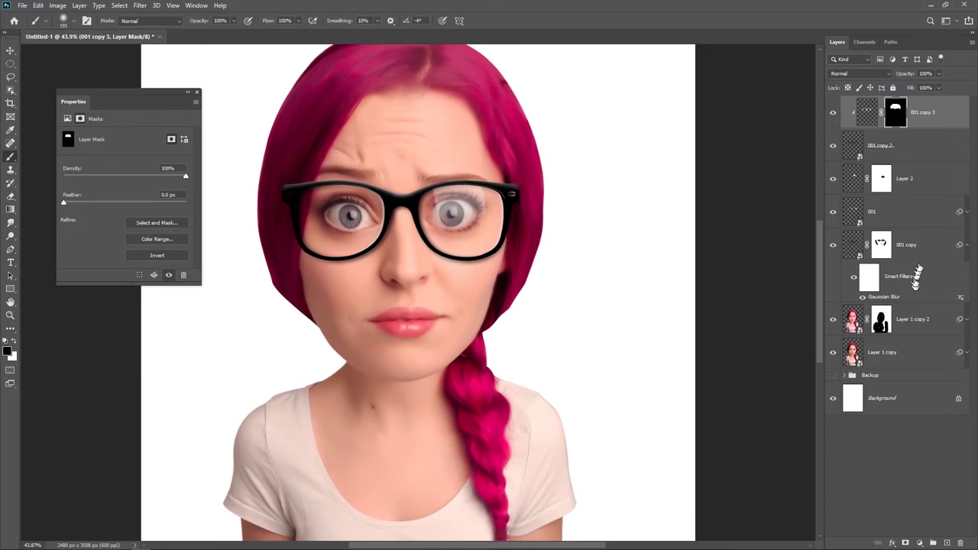
{"action": "left_click", "coordinate": [910, 244]}
{"action": "left_click", "coordinate": [934, 116], "text": "shift"}
Group the glasses layers into a folder named 'Eye Glass'
{"action": "key", "text": "ctrl+g"}
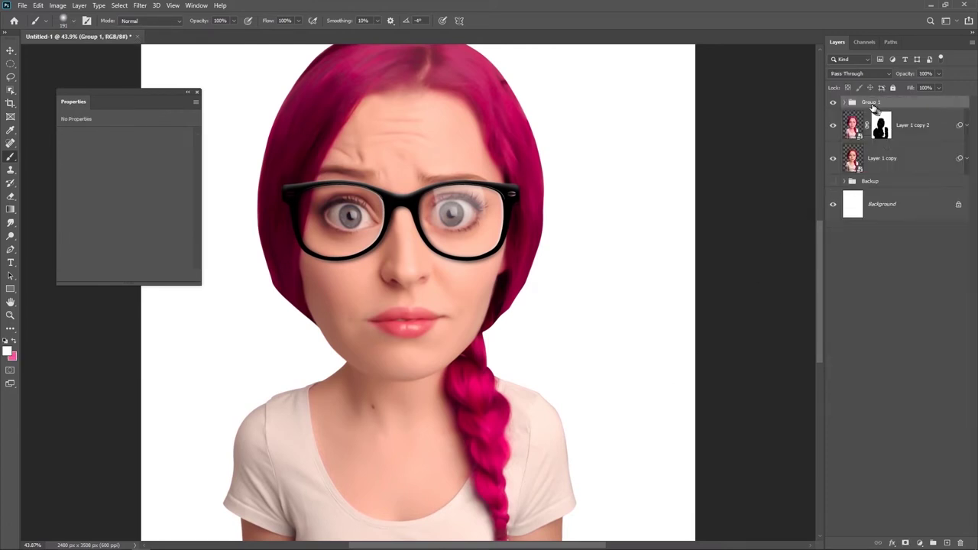
{"action": "type", "text": "Eye Glass"}
{"action": "key", "text": "Return"}
Add Layer 3 clipped to the Eye Glass group and set it to Vivid Light blending
{"action": "key", "text": "ctrl+shift+n"}
{"action": "key", "text": "Return"}
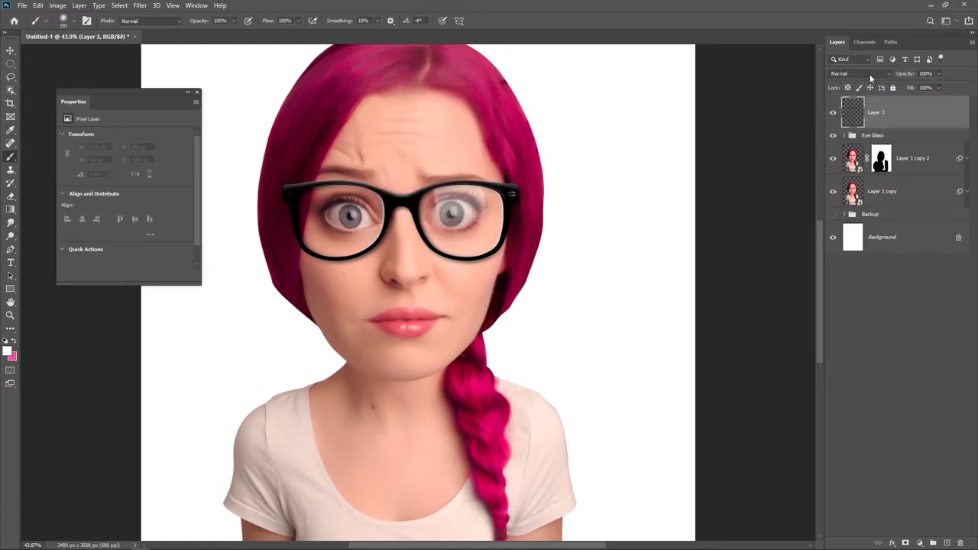
{"action": "key", "text": "ctrl+alt+g"}
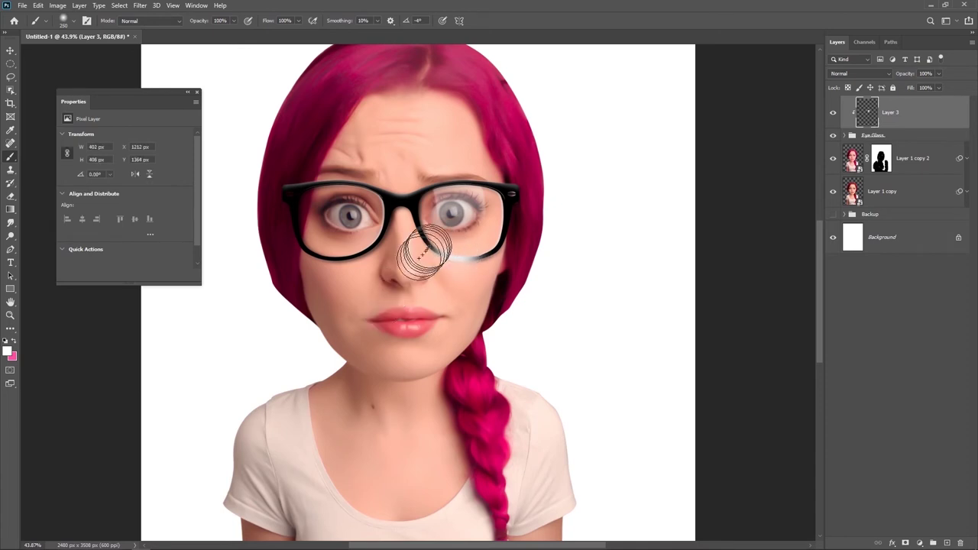
{"action": "left_click", "coordinate": [871, 73]}
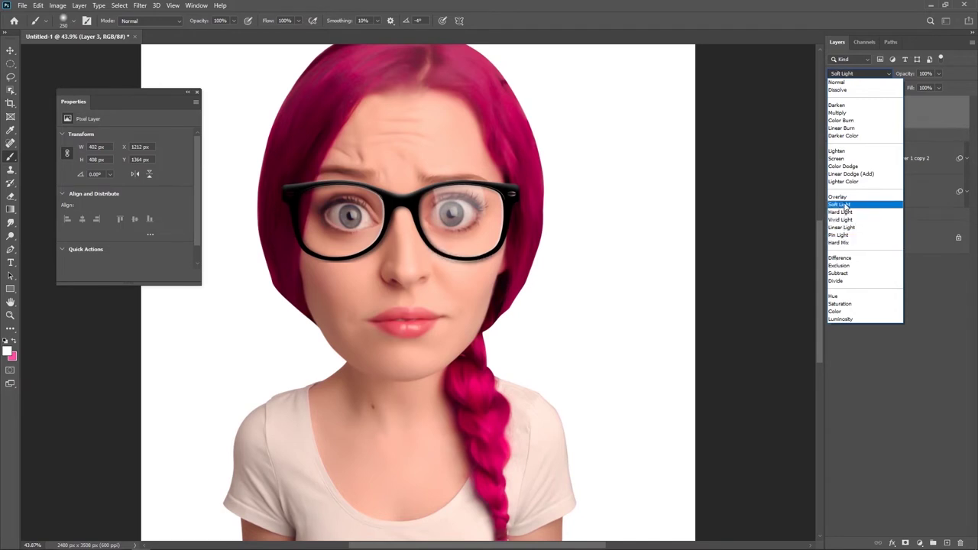
{"action": "left_click", "coordinate": [842, 220]}
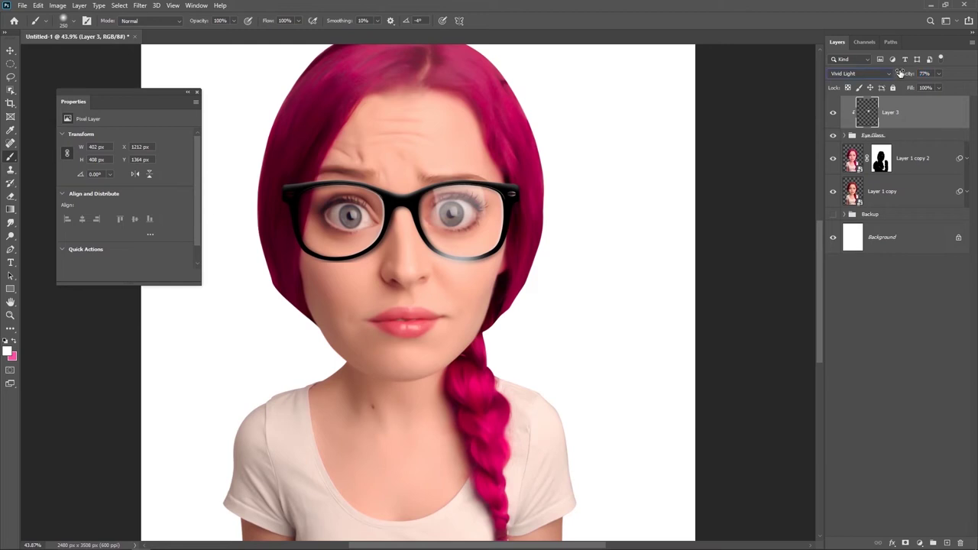
Paint a faint highlight on the left lens, replacing an undone magenta dab, then add empty Layer 4
{"action": "scroll", "coordinate": [535, 266], "scroll_direction": "down", "scroll_amount": 2}
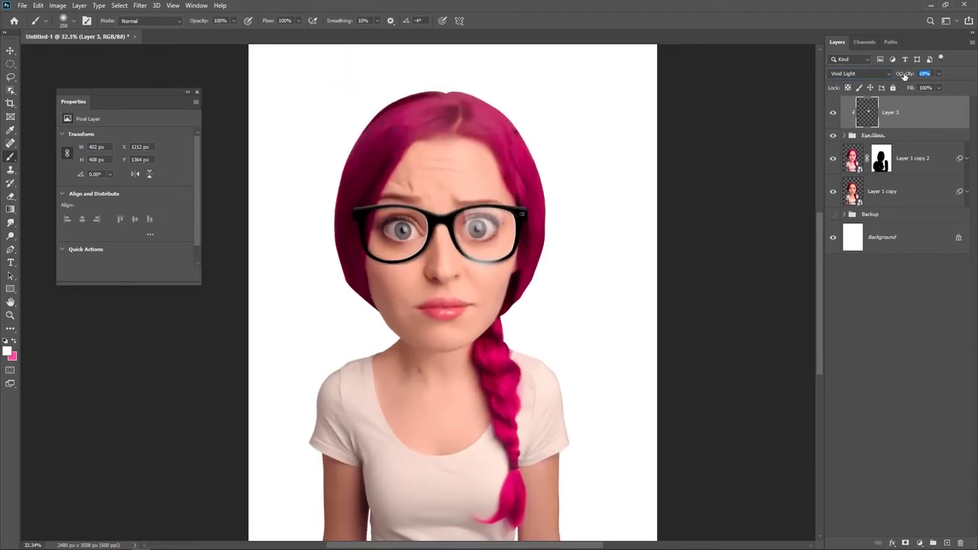
{"action": "scroll", "coordinate": [432, 229], "scroll_direction": "up", "scroll_amount": 3}
{"action": "left_click_drag", "start_coordinate": [459, 149], "coordinate": [474, 171]}
{"action": "key", "text": "ctrl+z"}
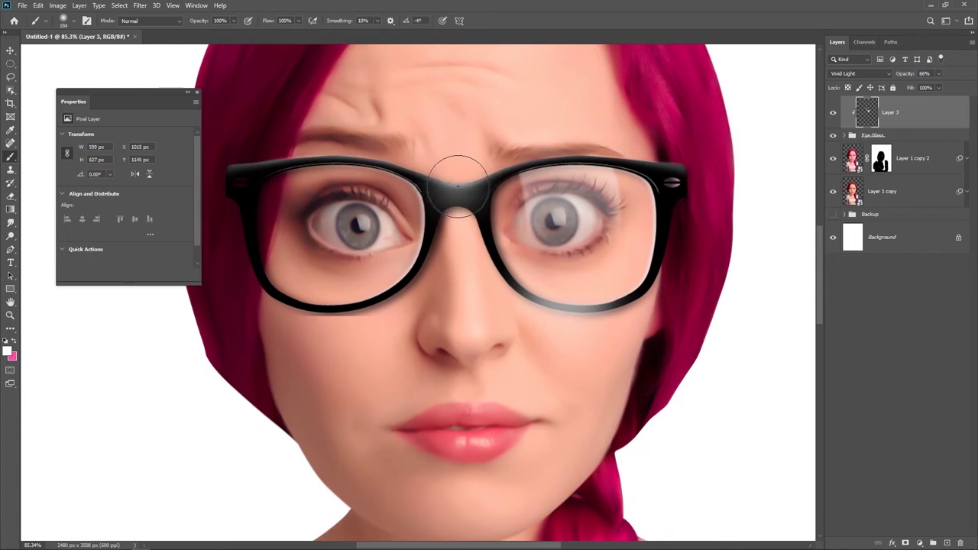
{"action": "scroll", "coordinate": [567, 248], "scroll_direction": "down", "scroll_amount": 3}
{"action": "scroll", "coordinate": [567, 249], "scroll_direction": "down", "scroll_amount": 2}
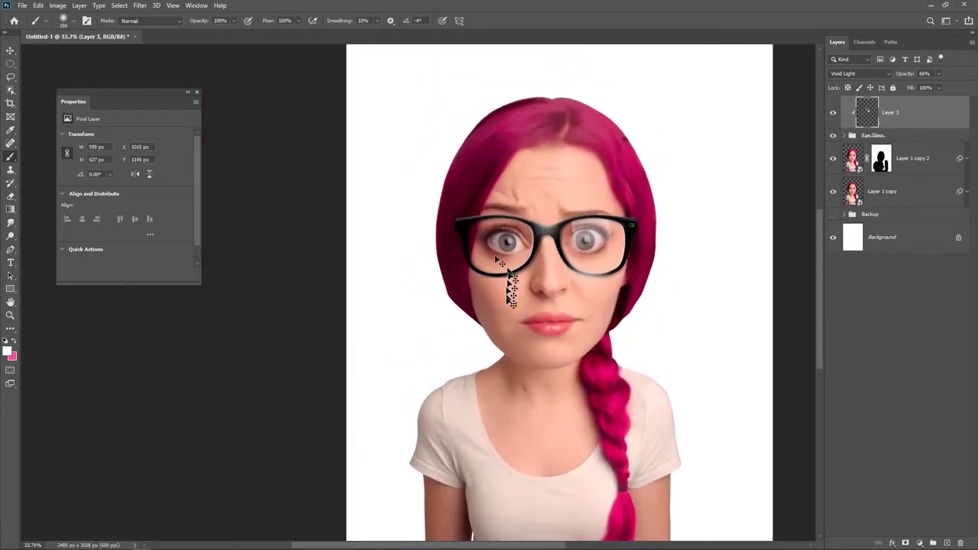
{"action": "scroll", "coordinate": [509, 247], "scroll_direction": "up", "scroll_amount": 2}
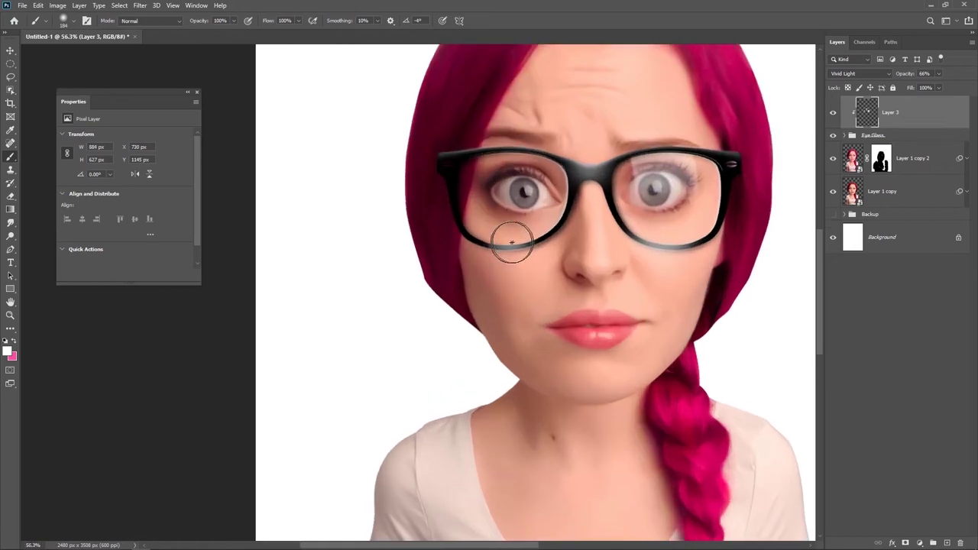
{"action": "left_click_drag", "start_coordinate": [509, 245], "coordinate": [513, 250]}
{"action": "scroll", "coordinate": [573, 260], "scroll_direction": "down", "scroll_amount": 2}
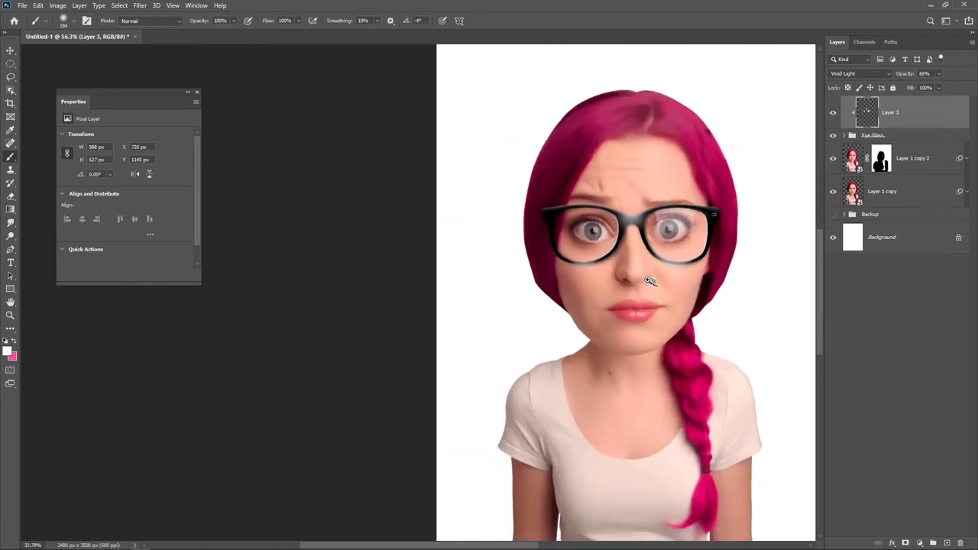
{"action": "scroll", "coordinate": [638, 272], "scroll_direction": "down", "scroll_amount": 2}
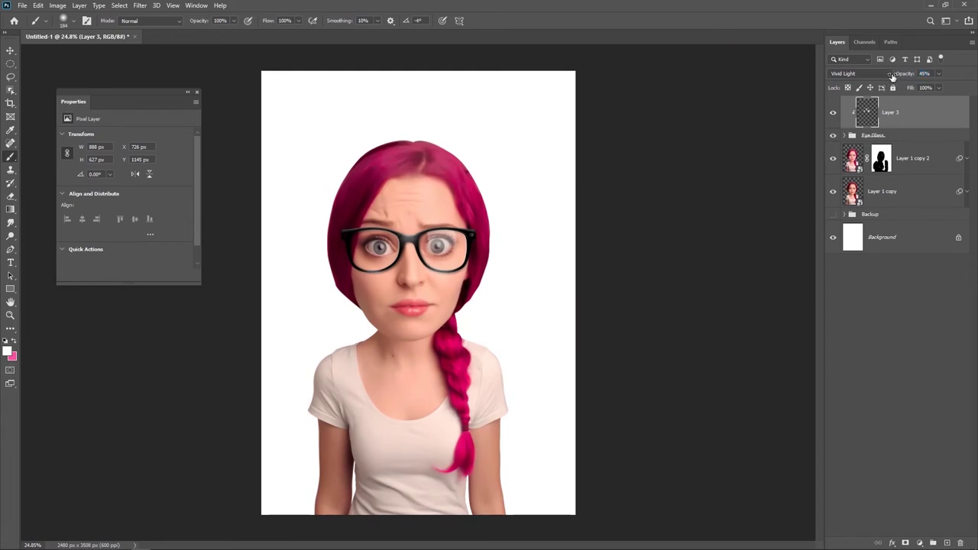
{"action": "left_click", "coordinate": [946, 542]}
{"action": "right_click", "coordinate": [291, 189]}
Choose a scatter brush, zoom on the face and dab white sparkles below the left lens
{"action": "left_click", "coordinate": [360, 327]}
{"action": "key", "text": "Return"}
{"action": "mouse_move", "coordinate": [359, 307]}
{"action": "left_mouse_down"}
{"action": "mouse_move", "coordinate": [382, 307]}
{"action": "mouse_move", "coordinate": [410, 353]}
{"action": "left_mouse_up"}
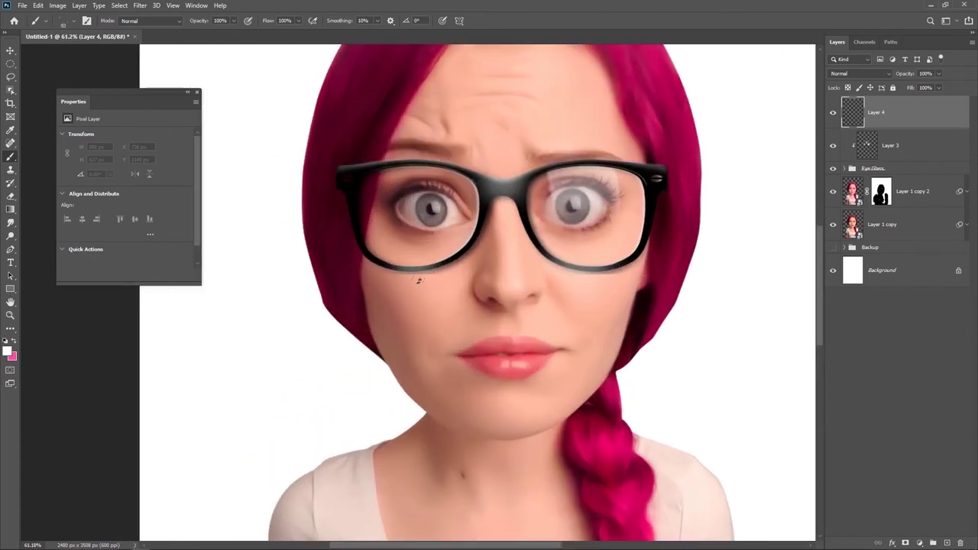
{"action": "left_click_drag", "start_coordinate": [424, 260], "coordinate": [435, 275]}
Pan around the glasses and expand the Eye Glass group in the Layers panel
{"action": "scroll", "coordinate": [563, 284], "scroll_direction": "down", "scroll_amount": 2}
{"action": "scroll", "coordinate": [535, 282], "scroll_direction": "down", "scroll_amount": 2}
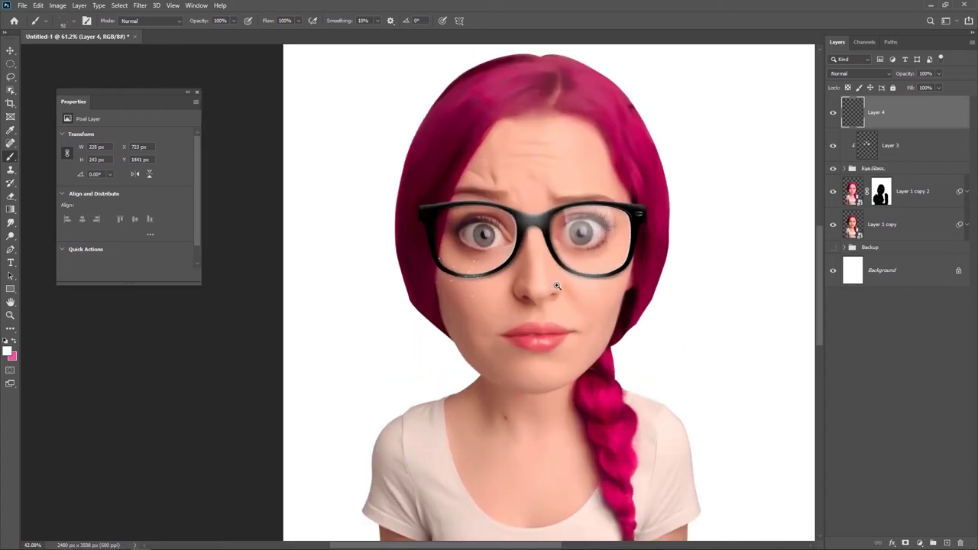
{"action": "scroll", "coordinate": [484, 280], "scroll_direction": "up", "scroll_amount": 2}
{"action": "scroll", "coordinate": [444, 233], "scroll_direction": "down", "scroll_amount": 1}
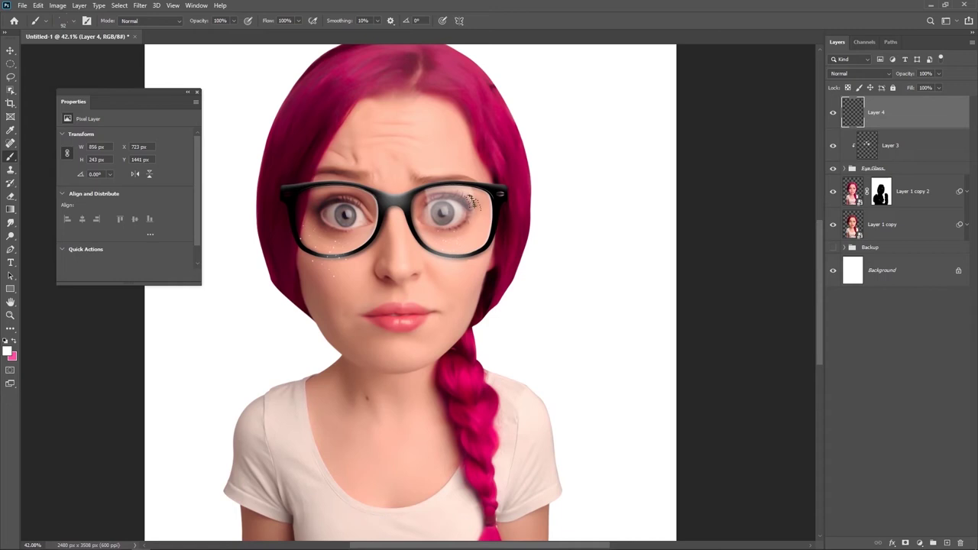
{"action": "scroll", "coordinate": [439, 256], "scroll_direction": "left", "scroll_amount": 2}
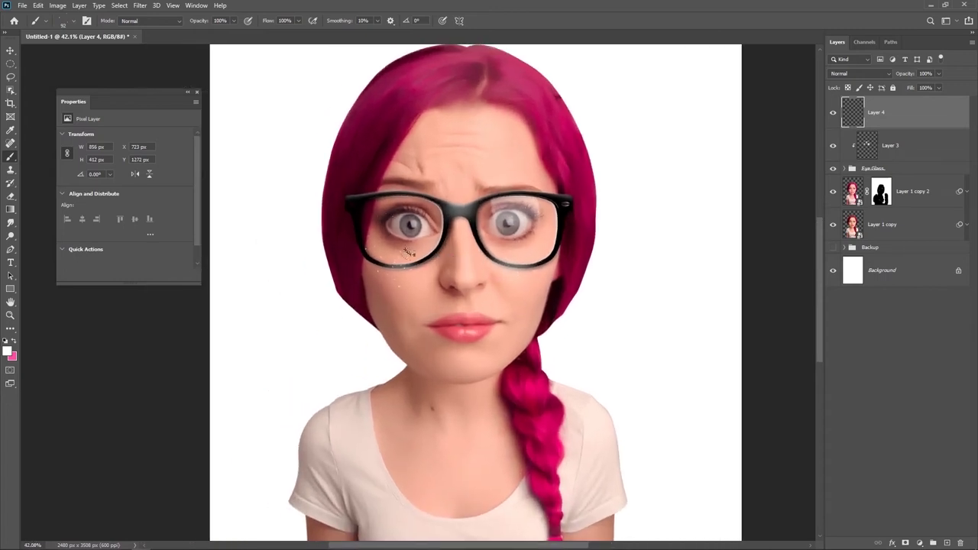
{"action": "scroll", "coordinate": [535, 277], "scroll_direction": "down", "scroll_amount": 2}
{"action": "scroll", "coordinate": [472, 282], "scroll_direction": "right", "scroll_amount": 2}
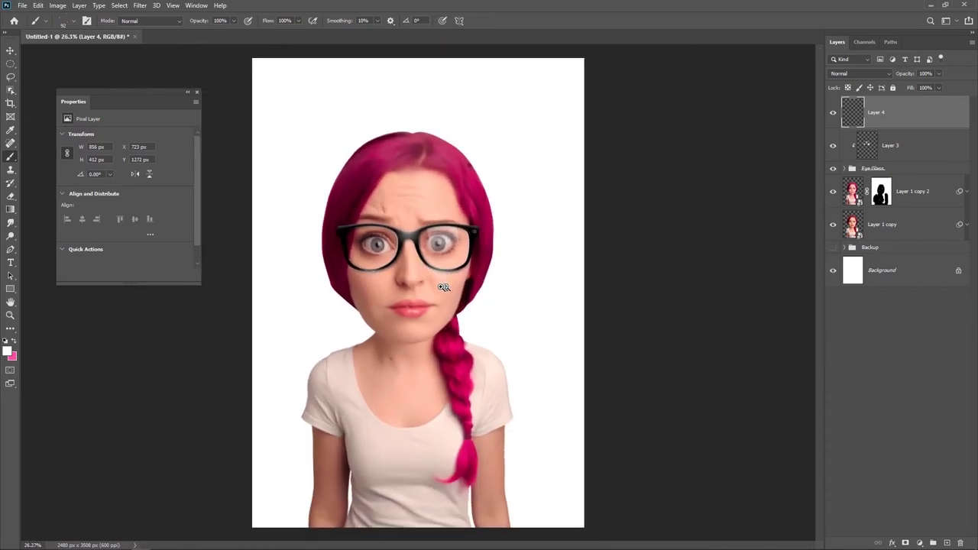
{"action": "scroll", "coordinate": [453, 286], "scroll_direction": "up", "scroll_amount": 1}
{"action": "scroll", "coordinate": [459, 290], "scroll_direction": "left", "scroll_amount": 1}
{"action": "scroll", "coordinate": [466, 294], "scroll_direction": "up", "scroll_amount": 1}
{"action": "scroll", "coordinate": [481, 302], "scroll_direction": "up", "scroll_amount": 2}
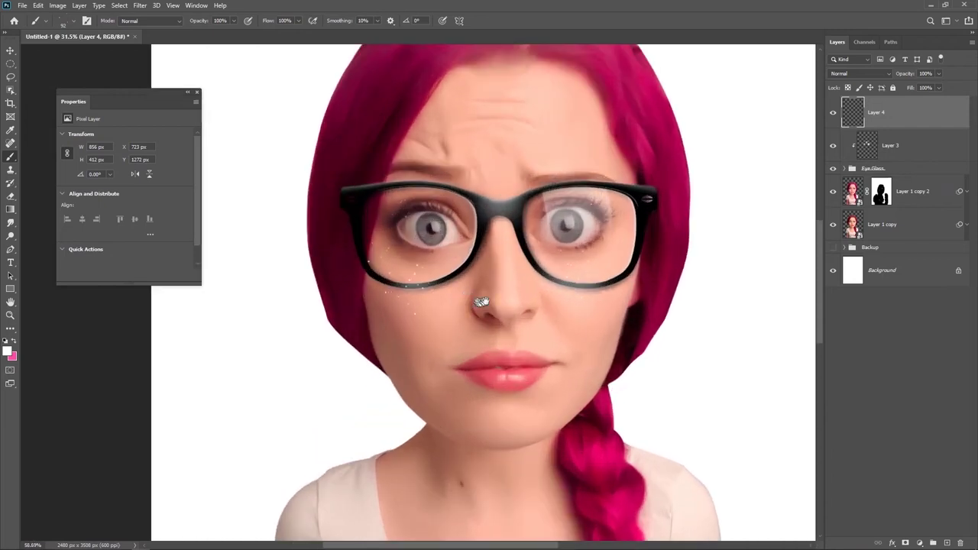
{"action": "scroll", "coordinate": [481, 302], "scroll_direction": "left", "scroll_amount": 1}
{"action": "left_click", "coordinate": [844, 168]}
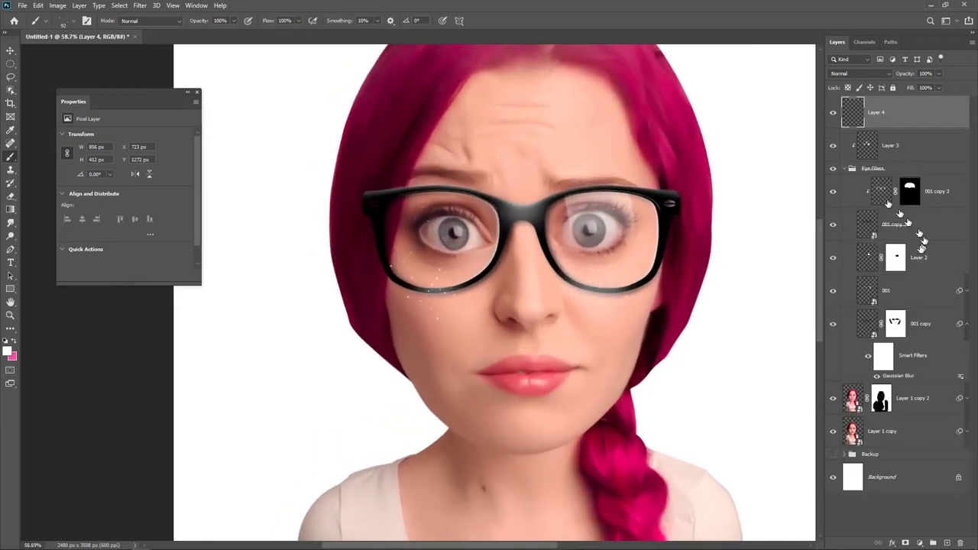
Add Layer 5 above Layer 2 and fill a Pen-drawn reflection shape on the left lens white
{"action": "left_click", "coordinate": [924, 260]}
{"action": "left_click", "coordinate": [947, 542]}
{"action": "key", "text": "p"}
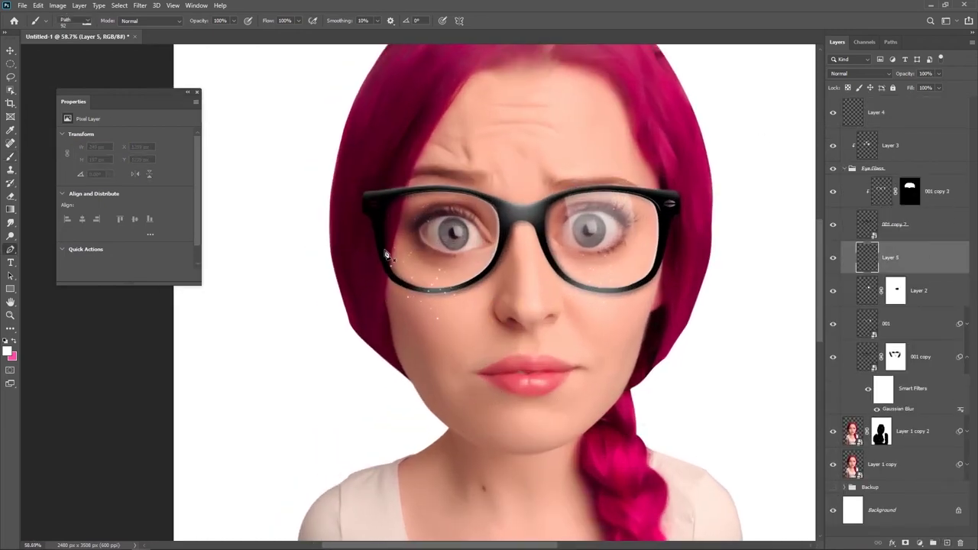
{"action": "left_click", "coordinate": [379, 247]}
{"action": "left_click", "coordinate": [544, 201]}
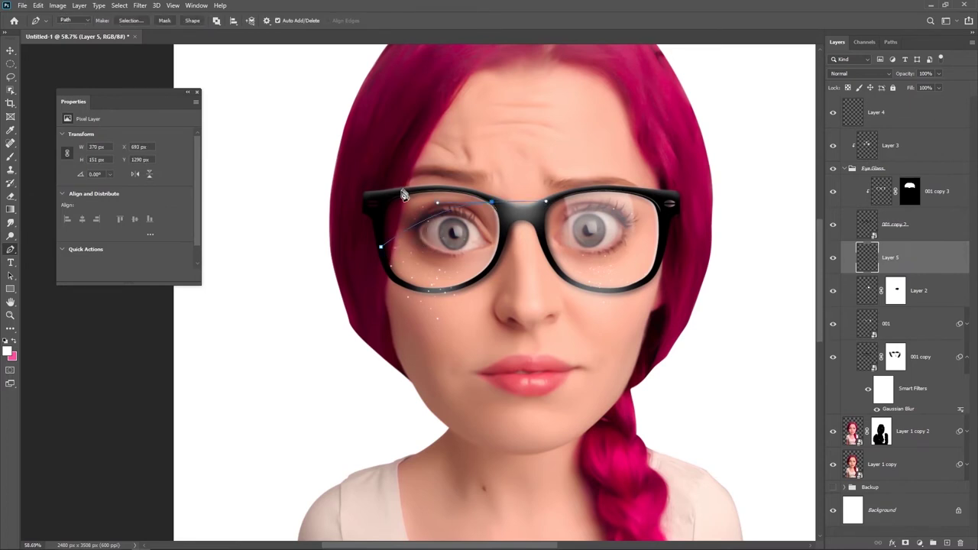
{"action": "left_click_drag", "start_coordinate": [378, 233], "coordinate": [383, 253]}
{"action": "key", "text": "ctrl+Return"}
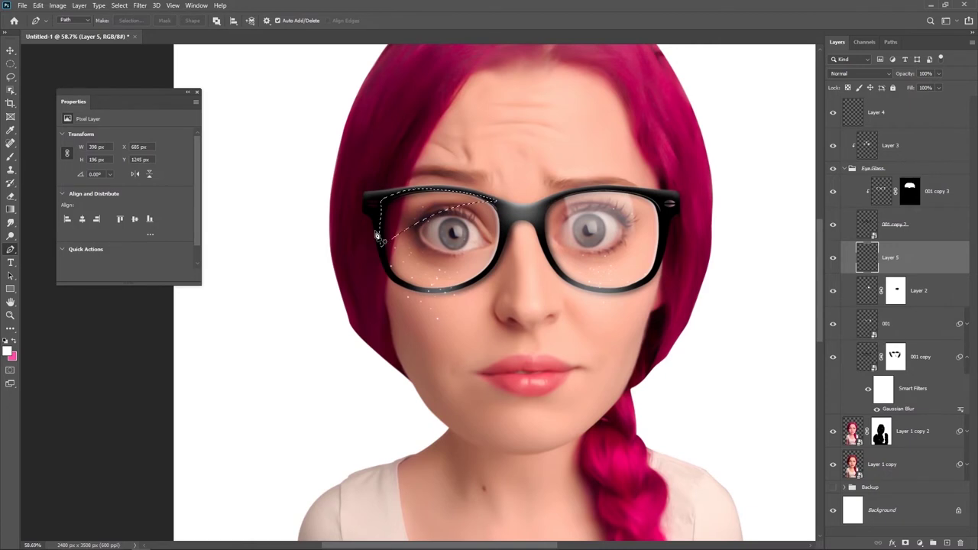
{"action": "key", "text": "alt+BackSpace"}
{"action": "key", "text": "ctrl+d"}
Mask Layer 5, brush away part of the reflection and set its opacity to about 26%
{"action": "left_click_drag", "start_coordinate": [905, 74], "coordinate": [855, 71]}
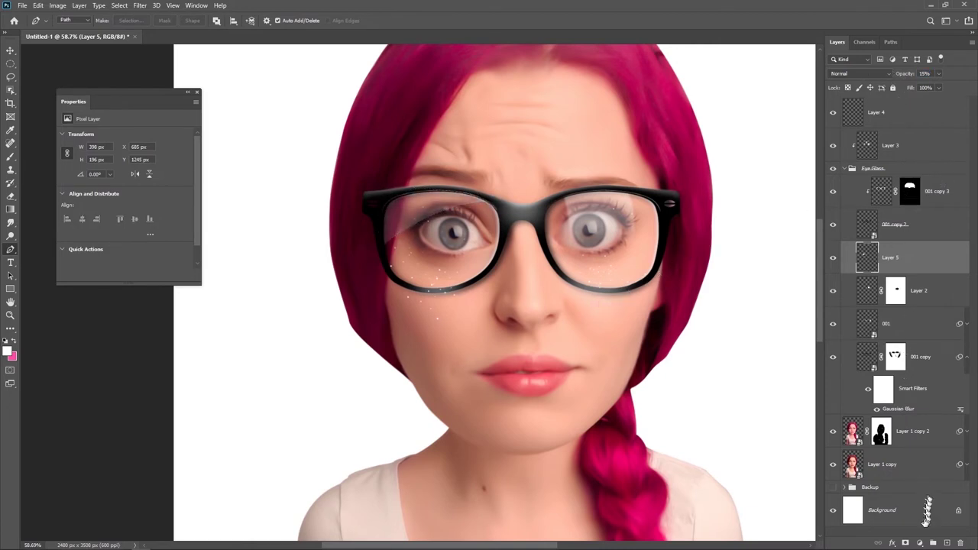
{"action": "left_click", "coordinate": [907, 542]}
{"action": "key", "text": "b"}
{"action": "right_click", "coordinate": [408, 228]}
{"action": "left_click", "coordinate": [484, 371]}
{"action": "key", "text": "Return"}
{"action": "mouse_move", "coordinate": [428, 243]}
{"action": "left_mouse_down"}
{"action": "mouse_move", "coordinate": [388, 251]}
{"action": "mouse_move", "coordinate": [451, 222]}
{"action": "mouse_move", "coordinate": [395, 251]}
{"action": "mouse_move", "coordinate": [504, 214]}
{"action": "mouse_move", "coordinate": [459, 229]}
{"action": "mouse_move", "coordinate": [466, 253]}
{"action": "left_mouse_up"}
{"action": "scroll", "coordinate": [560, 270], "scroll_direction": "down", "scroll_amount": 1}
{"action": "scroll", "coordinate": [560, 270], "scroll_direction": "down", "scroll_amount": 4}
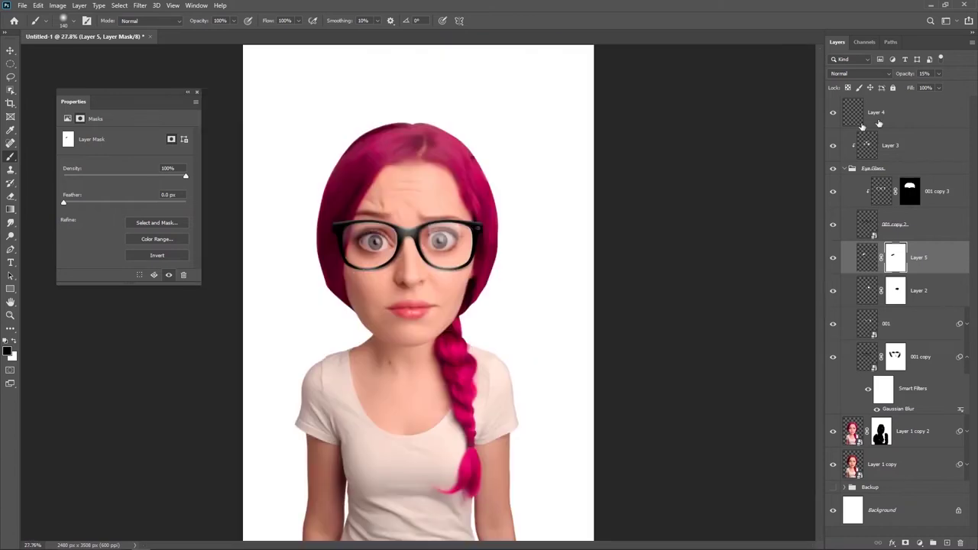
{"action": "left_click_drag", "start_coordinate": [908, 75], "coordinate": [914, 75]}
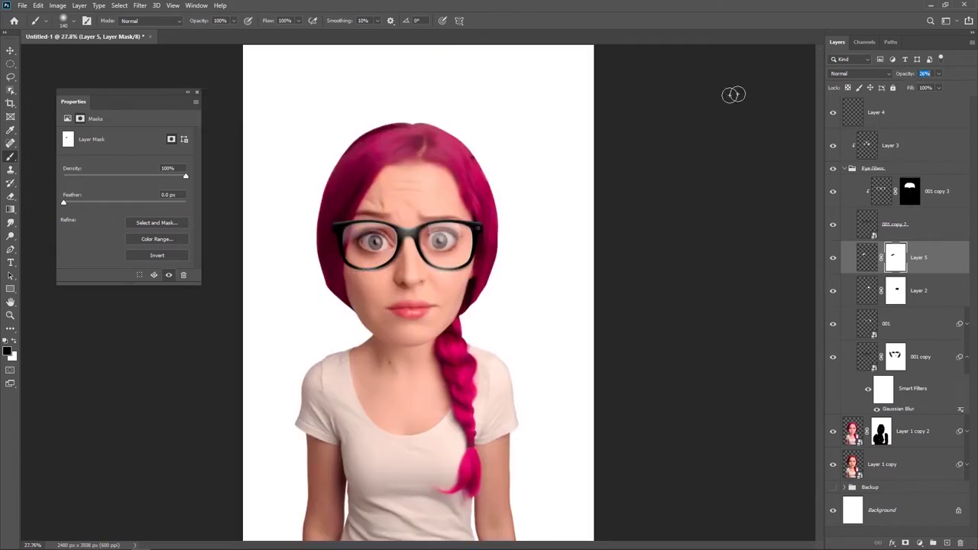
Collapse the Eye Glass group and lower Layer 3's highlight opacity to 34%
{"action": "scroll", "coordinate": [479, 312], "scroll_direction": "down", "scroll_amount": 2}
{"action": "scroll", "coordinate": [474, 337], "scroll_direction": "up", "scroll_amount": 1}
{"action": "scroll", "coordinate": [421, 328], "scroll_direction": "up", "scroll_amount": 2}
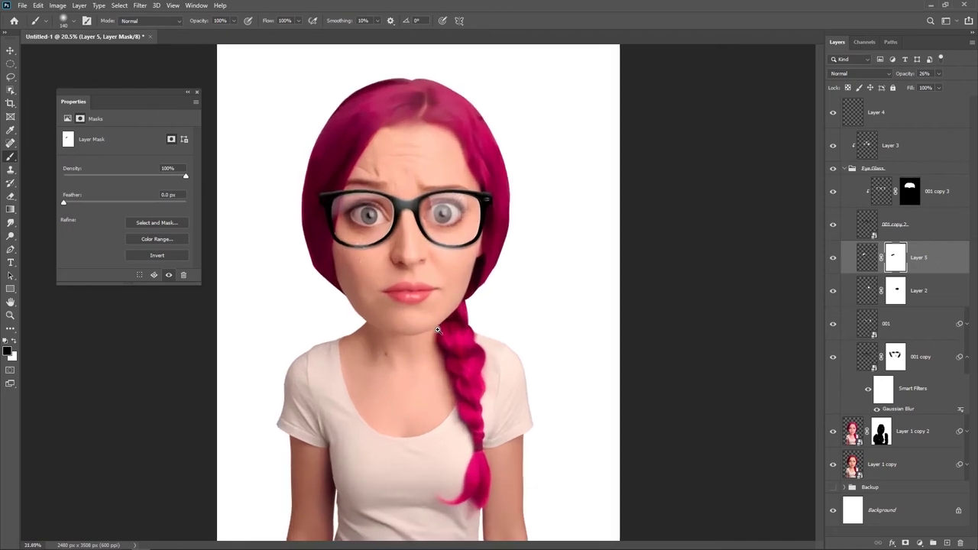
{"action": "scroll", "coordinate": [433, 324], "scroll_direction": "down", "scroll_amount": 1}
{"action": "scroll", "coordinate": [433, 305], "scroll_direction": "up", "scroll_amount": 4}
{"action": "left_click", "coordinate": [871, 168]}
{"action": "key", "text": "alt+bracketright"}
{"action": "left_click_drag", "start_coordinate": [909, 73], "coordinate": [898, 77]}
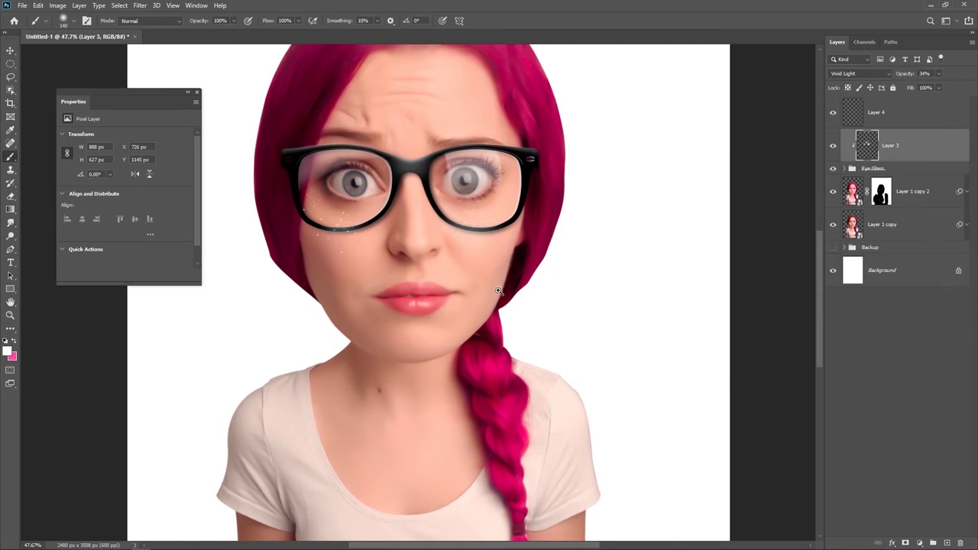
{"action": "scroll", "coordinate": [504, 298], "scroll_direction": "down", "scroll_amount": 2}
Group Eye Glass, Layer 4 and Layer 3 into Group 1 and hide it
{"action": "left_click", "coordinate": [913, 169]}
{"action": "left_click", "coordinate": [902, 117], "text": "shift"}
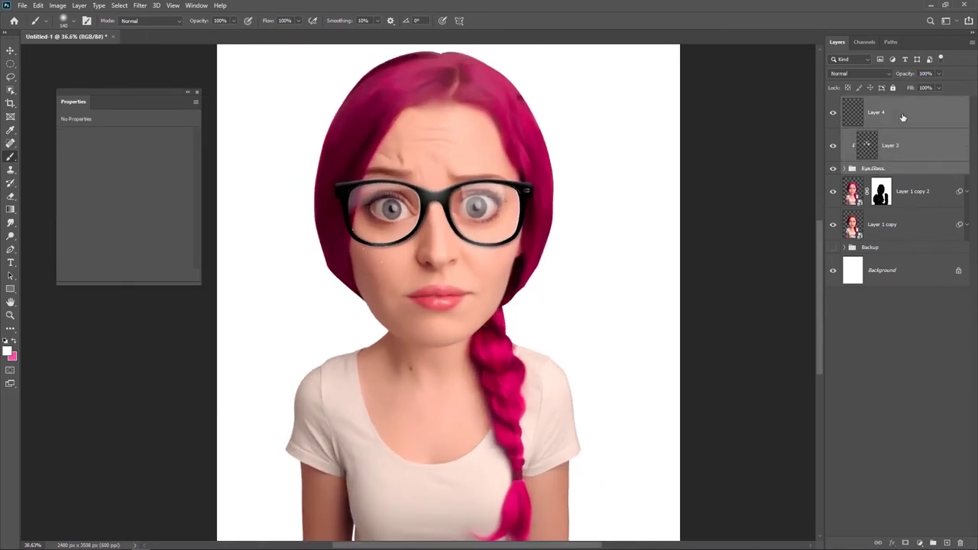
{"action": "key", "text": "ctrl+g"}
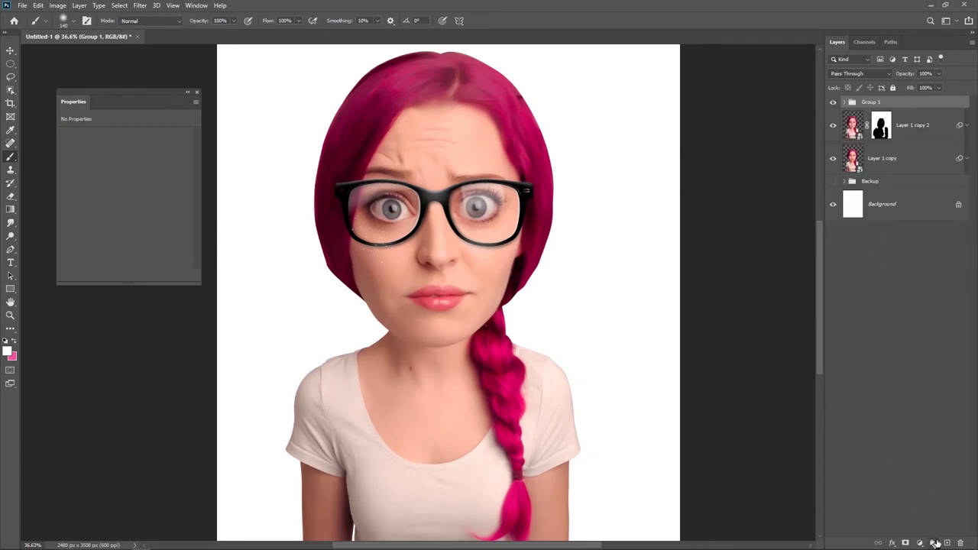
{"action": "left_click", "coordinate": [834, 103]}
Add a brightening Curves layer with an inverted mask and rename it 'Dodge'
{"action": "left_click", "coordinate": [920, 543]}
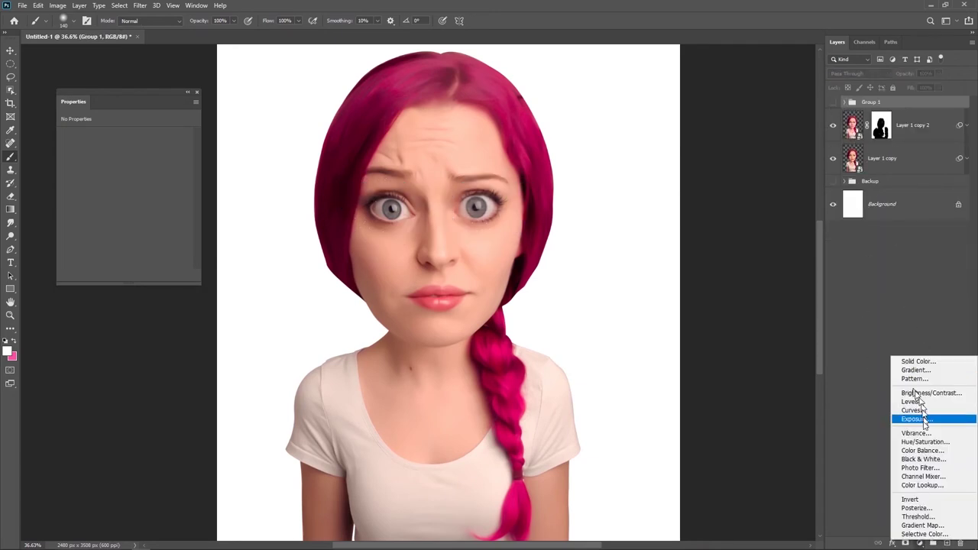
{"action": "left_click", "coordinate": [928, 413]}
{"action": "left_click_drag", "start_coordinate": [134, 211], "coordinate": [113, 193]}
{"action": "key", "text": "ctrl+i"}
{"action": "key", "text": "ctrl+i"}
{"action": "key", "text": "ctrl+i"}
{"action": "key", "text": "ctrl+2"}
{"action": "type", "text": "Dodge"}
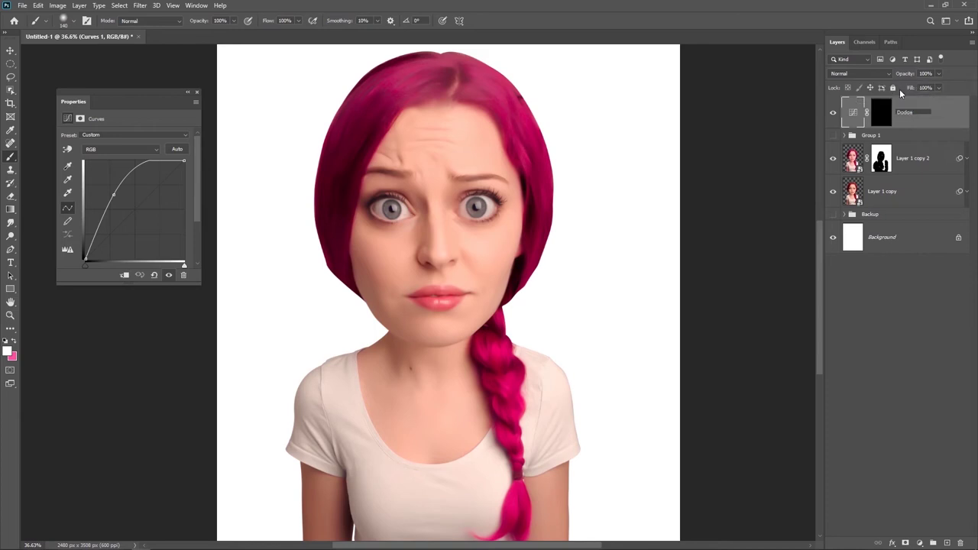
Add a darkening Curves 1 layer with an inverted mask, then target the Dodge mask with white
{"action": "left_click", "coordinate": [919, 543]}
{"action": "left_click", "coordinate": [929, 406]}
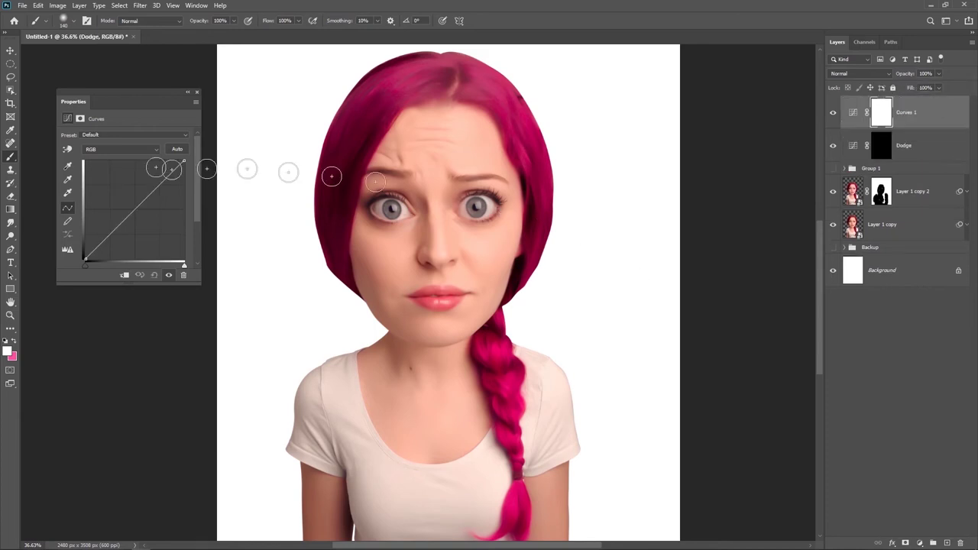
{"action": "left_click_drag", "start_coordinate": [136, 211], "coordinate": [155, 231]}
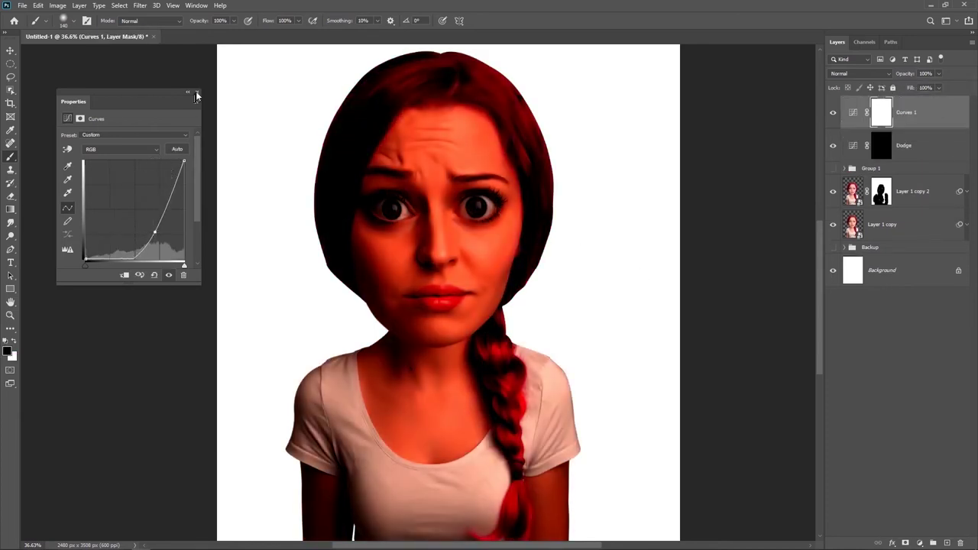
{"action": "left_click", "coordinate": [196, 93]}
{"action": "key", "text": "ctrl+i"}
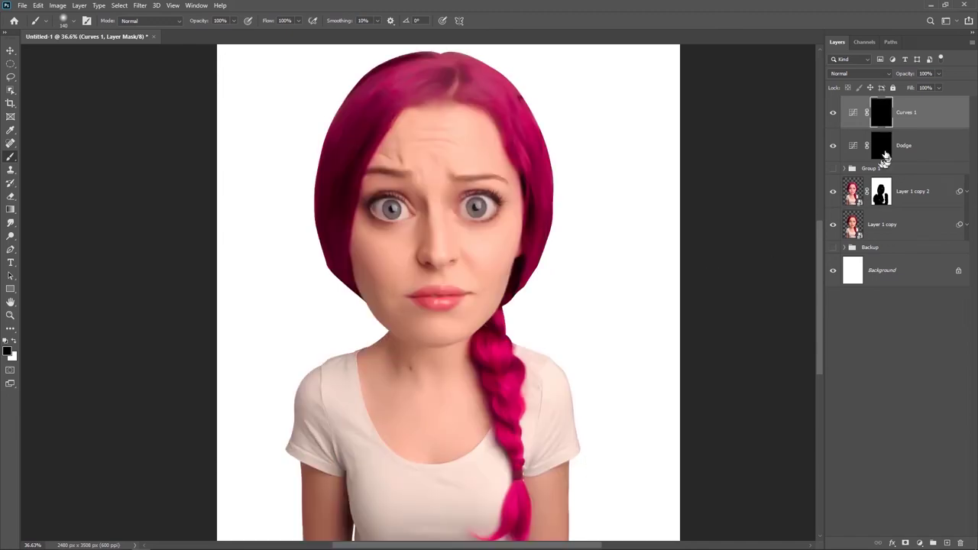
{"action": "left_click", "coordinate": [883, 147]}
{"action": "scroll", "coordinate": [367, 263], "scroll_direction": "up", "scroll_amount": 1}
{"action": "scroll", "coordinate": [366, 260], "scroll_direction": "up", "scroll_amount": 1}
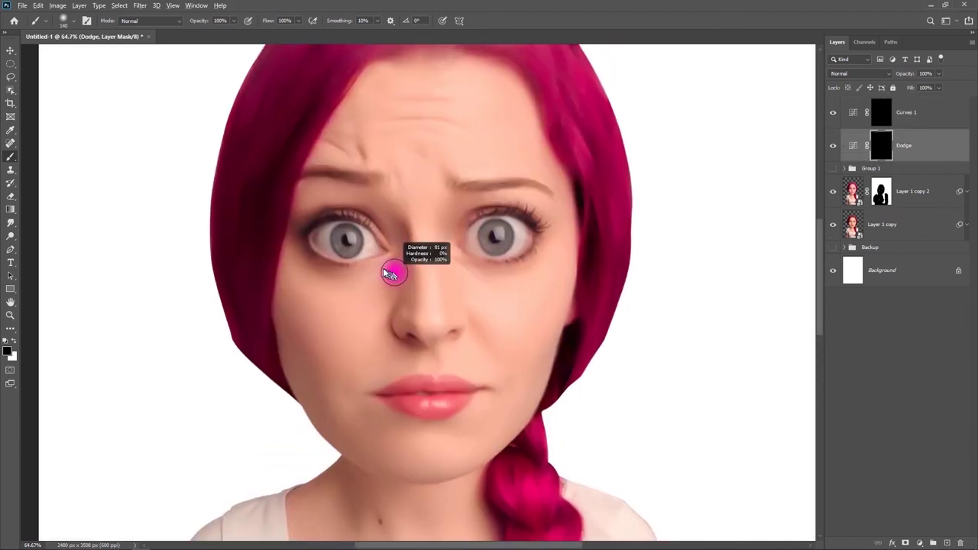
{"action": "key", "text": "x"}
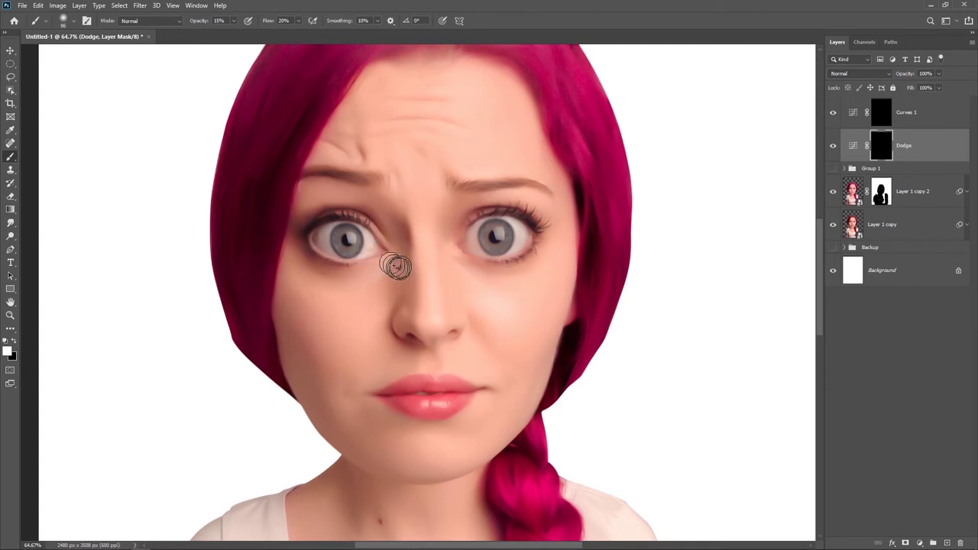
Paint white on the Dodge mask over the nose bridge, forehead wrinkles and under the left eye
{"action": "mouse_move", "coordinate": [424, 248]}
{"action": "left_mouse_down"}
{"action": "mouse_move", "coordinate": [433, 316]}
{"action": "mouse_move", "coordinate": [430, 233]}
{"action": "mouse_move", "coordinate": [432, 317]}
{"action": "mouse_move", "coordinate": [426, 271]}
{"action": "left_mouse_up"}
{"action": "scroll", "coordinate": [431, 309], "scroll_direction": "up", "scroll_amount": 2}
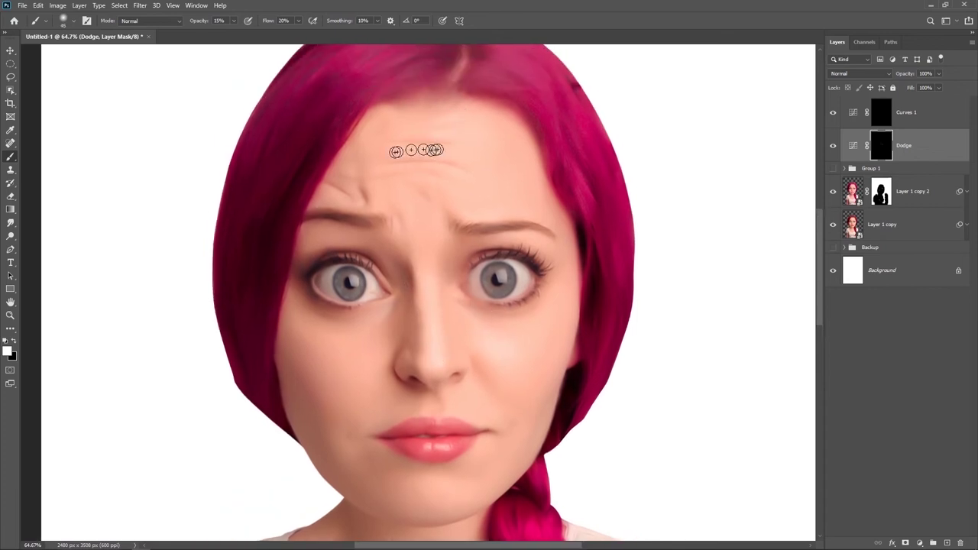
{"action": "left_click_drag", "start_coordinate": [392, 163], "coordinate": [465, 148]}
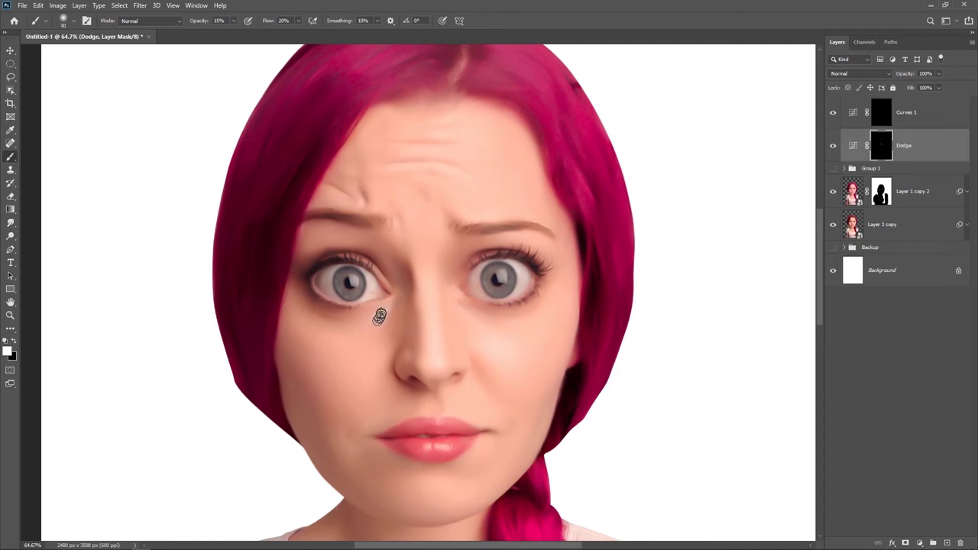
{"action": "left_click_drag", "start_coordinate": [432, 263], "coordinate": [435, 316]}
Brighten the lower-lip highlight and the chin on the Dodge mask
{"action": "scroll", "coordinate": [459, 473], "scroll_direction": "up", "scroll_amount": 4}
{"action": "left_click_drag", "start_coordinate": [464, 394], "coordinate": [438, 384]}
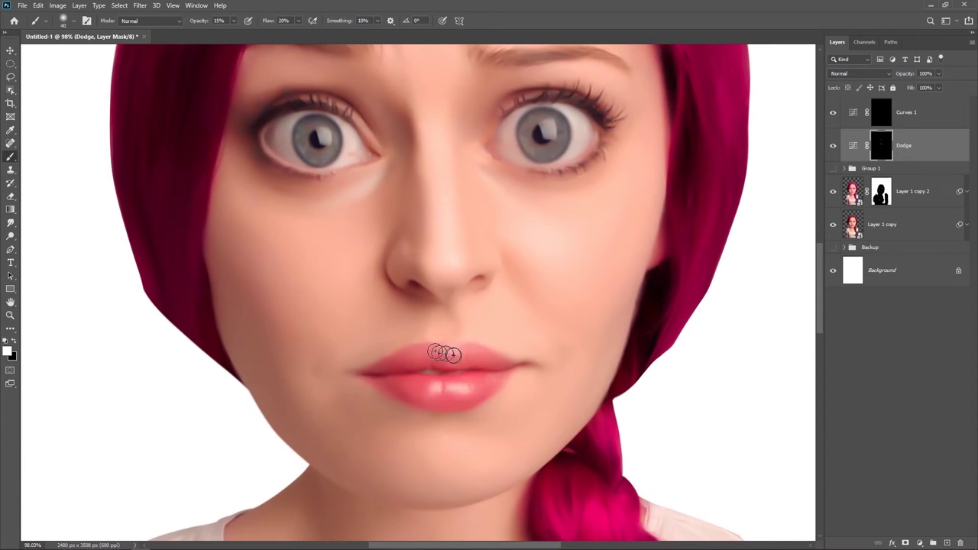
{"action": "scroll", "coordinate": [493, 321], "scroll_direction": "down", "scroll_amount": 5}
{"action": "scroll", "coordinate": [489, 408], "scroll_direction": "up", "scroll_amount": 2}
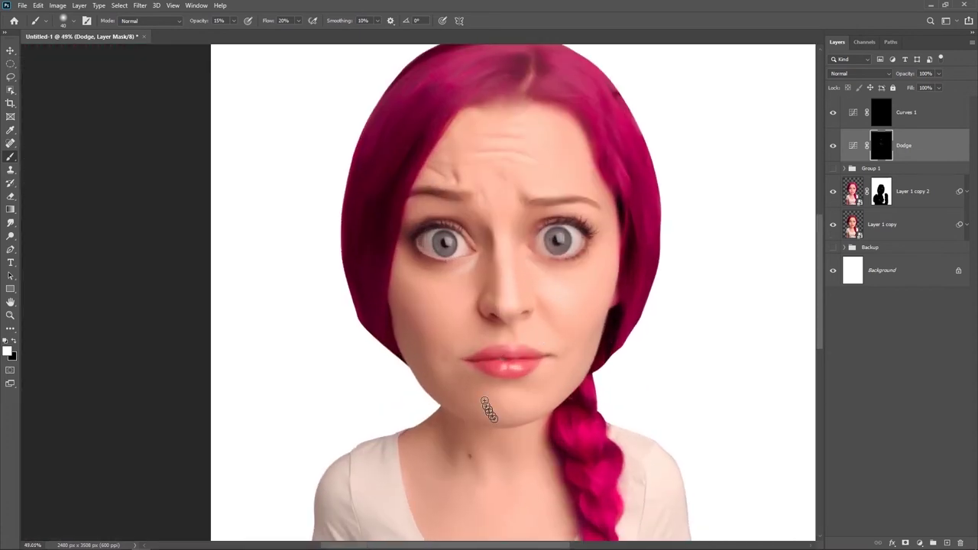
{"action": "left_click_drag", "start_coordinate": [527, 402], "coordinate": [523, 402]}
Pan down the figure and lighten the left arm shading and the middle of the braid
{"action": "left_click_drag", "start_coordinate": [453, 359], "coordinate": [471, 328]}
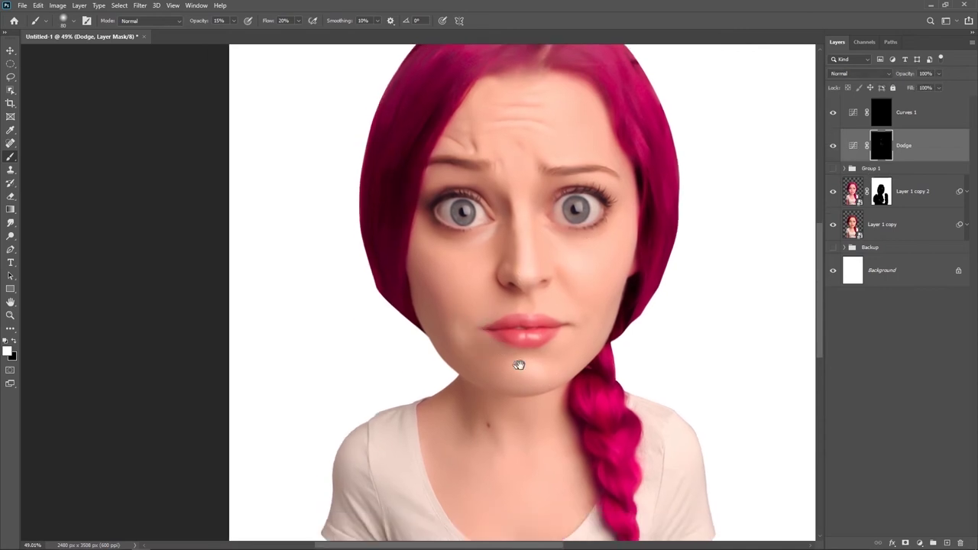
{"action": "left_click_drag", "start_coordinate": [519, 365], "coordinate": [474, 260]}
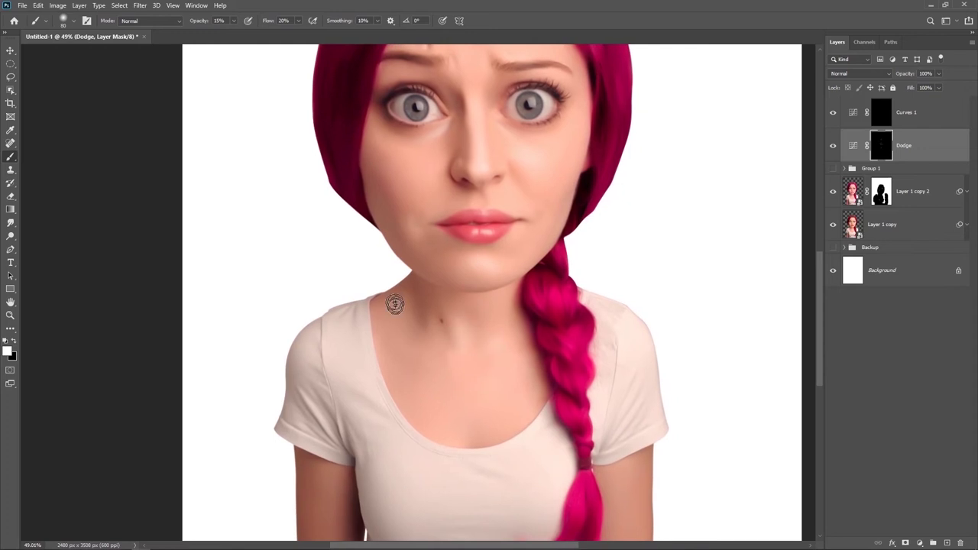
{"action": "left_click_drag", "start_coordinate": [513, 404], "coordinate": [533, 204]}
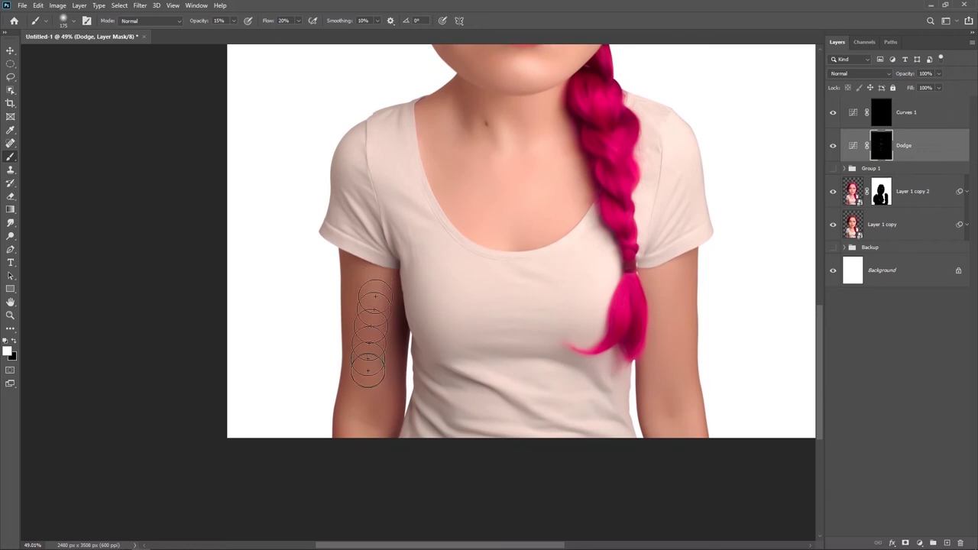
{"action": "left_click_drag", "start_coordinate": [367, 368], "coordinate": [378, 290]}
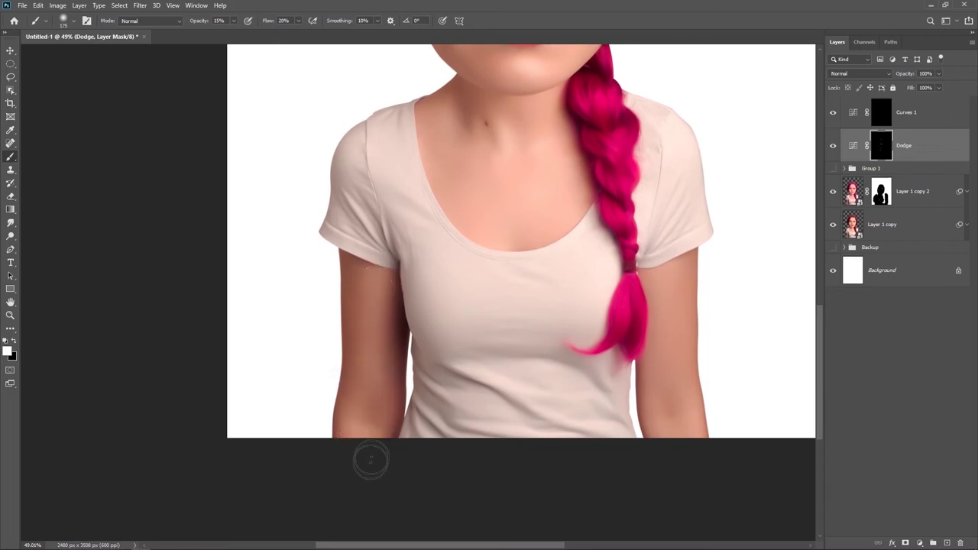
{"action": "mouse_move", "coordinate": [695, 451]}
{"action": "left_mouse_down"}
{"action": "mouse_move", "coordinate": [580, 447]}
{"action": "mouse_move", "coordinate": [563, 275]}
{"action": "left_mouse_up"}
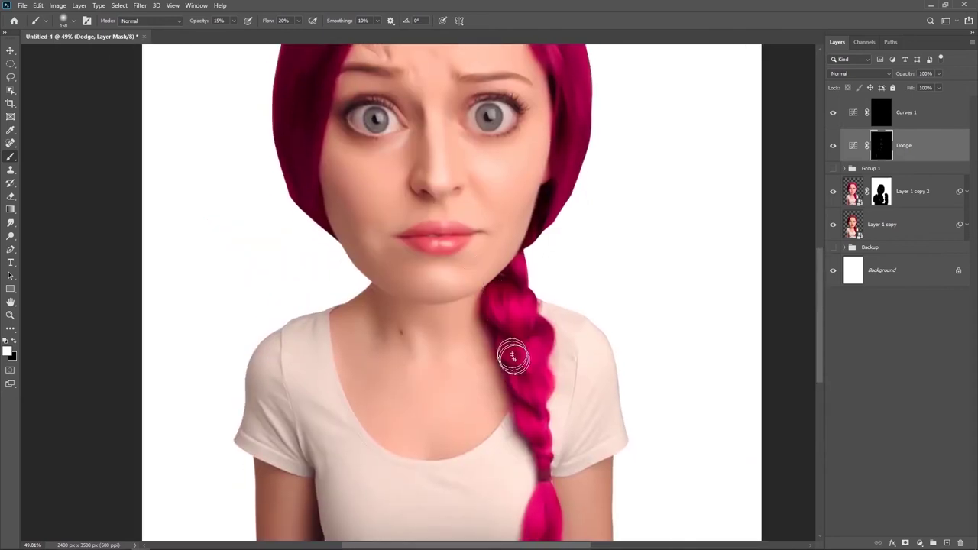
{"action": "mouse_move", "coordinate": [520, 415]}
{"action": "left_mouse_down"}
{"action": "mouse_move", "coordinate": [528, 421]}
{"action": "mouse_move", "coordinate": [537, 345]}
{"action": "left_mouse_up"}
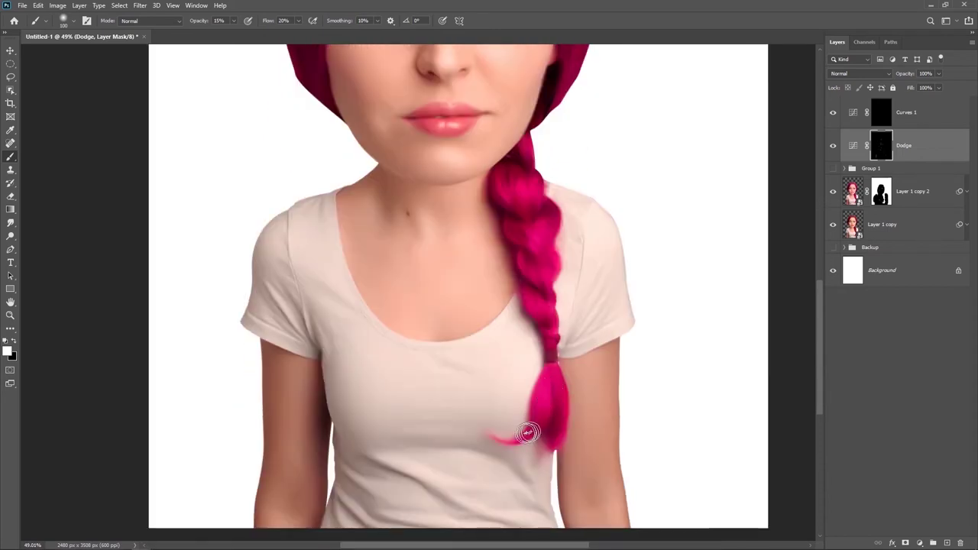
Bring the whole head back into view and shrink the brush to size 90
{"action": "left_click_drag", "start_coordinate": [537, 221], "coordinate": [500, 485]}
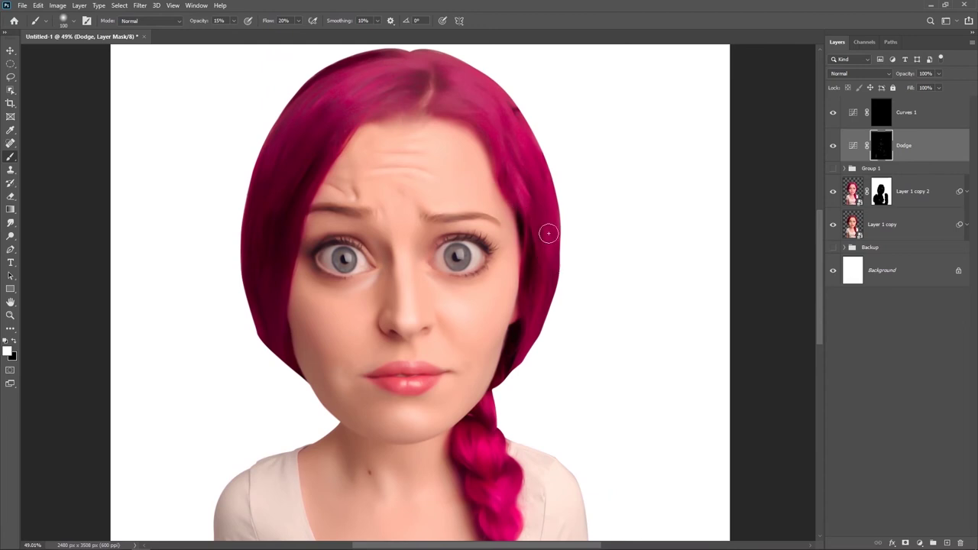
{"action": "left_click_drag", "start_coordinate": [534, 299], "coordinate": [571, 330]}
{"action": "key", "text": "bracketleft"}
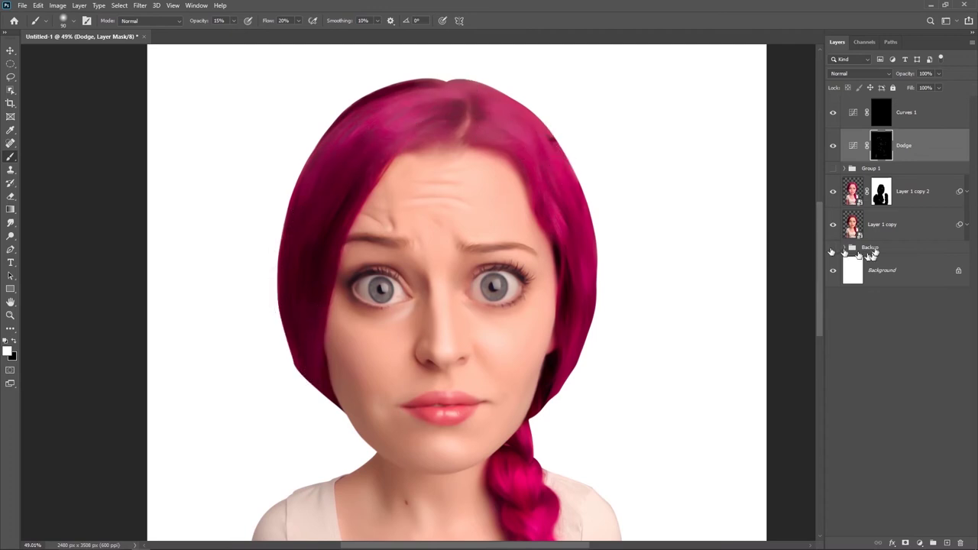
Toggle the Dodge layer off and on twice to compare the brightening
{"action": "left_click", "coordinate": [833, 146]}
{"action": "left_click", "coordinate": [833, 146]}
{"action": "scroll", "coordinate": [592, 321], "scroll_direction": "down", "scroll_amount": 2}
{"action": "scroll", "coordinate": [589, 334], "scroll_direction": "up", "scroll_amount": 2}
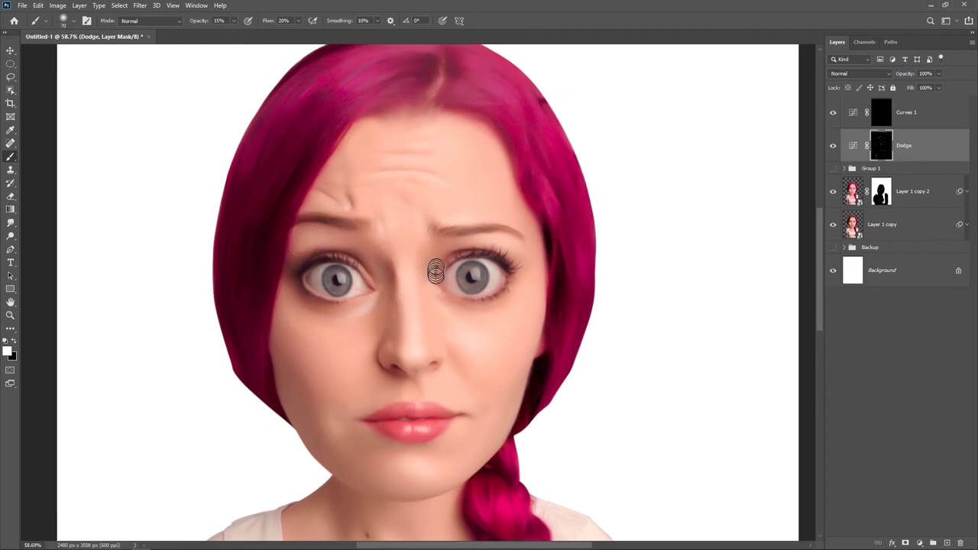
{"action": "scroll", "coordinate": [451, 269], "scroll_direction": "down", "scroll_amount": 5}
{"action": "scroll", "coordinate": [458, 305], "scroll_direction": "up", "scroll_amount": 3}
{"action": "left_click", "coordinate": [833, 146]}
{"action": "left_click", "coordinate": [832, 145]}
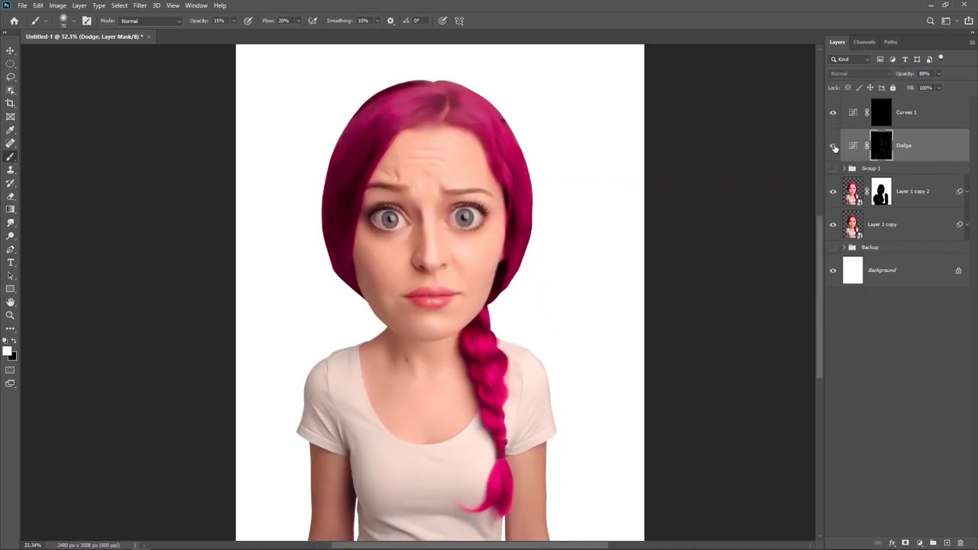
{"action": "left_click", "coordinate": [886, 114]}
{"action": "scroll", "coordinate": [445, 250], "scroll_direction": "up", "scroll_amount": 2}
{"action": "scroll", "coordinate": [444, 249], "scroll_direction": "up", "scroll_amount": 2}
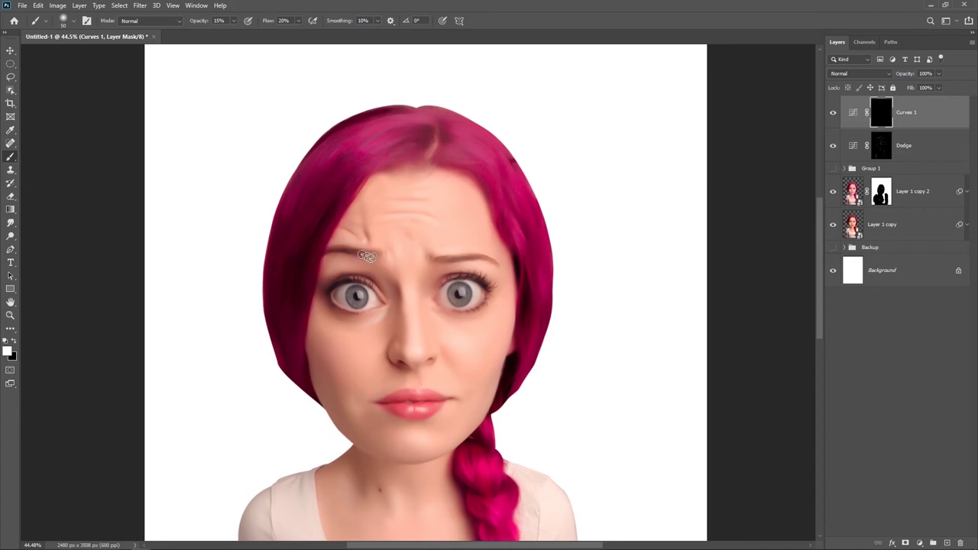
Recentre on the face and toggle Curves 1 to compare the darkening
{"action": "left_click_drag", "start_coordinate": [365, 342], "coordinate": [395, 289]}
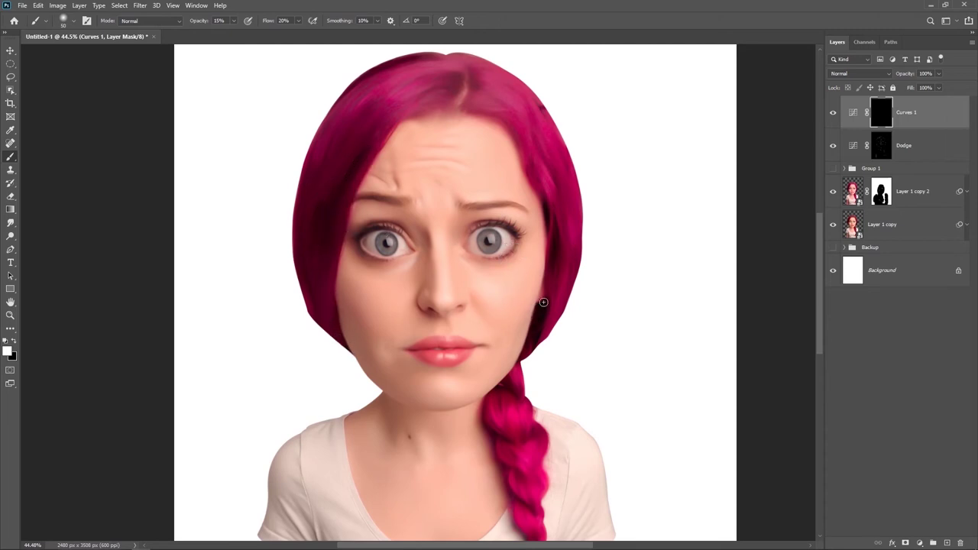
{"action": "scroll", "coordinate": [535, 305], "scroll_direction": "down", "scroll_amount": 3}
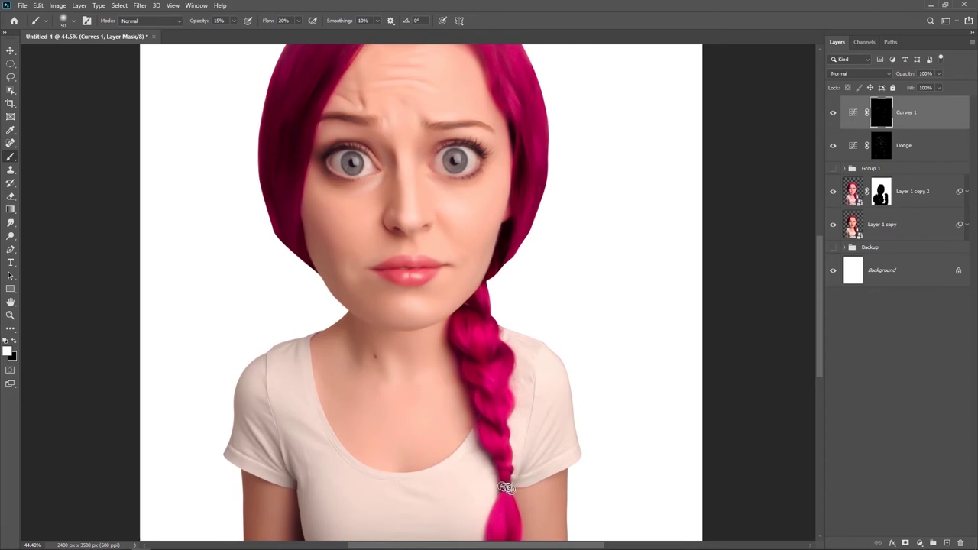
{"action": "left_click", "coordinate": [833, 115]}
Make Group 1 visible so the glasses reappear on the caricature
{"action": "scroll", "coordinate": [414, 279], "scroll_direction": "down", "scroll_amount": 5}
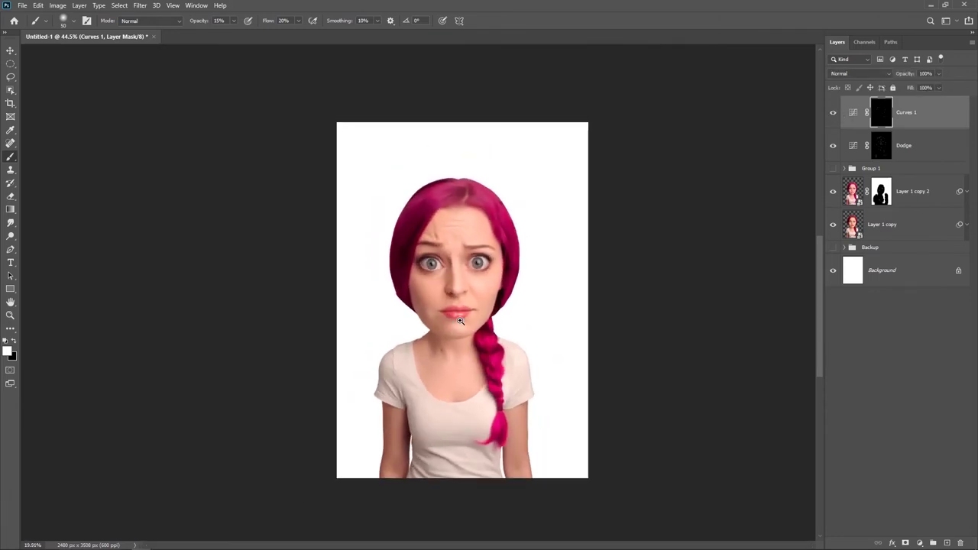
{"action": "left_click", "coordinate": [833, 168]}
{"action": "scroll", "coordinate": [488, 275], "scroll_direction": "down", "scroll_amount": 2}
{"action": "scroll", "coordinate": [503, 301], "scroll_direction": "up", "scroll_amount": 3}
{"action": "scroll", "coordinate": [488, 315], "scroll_direction": "up", "scroll_amount": 1}
{"action": "scroll", "coordinate": [488, 315], "scroll_direction": "down", "scroll_amount": 1}
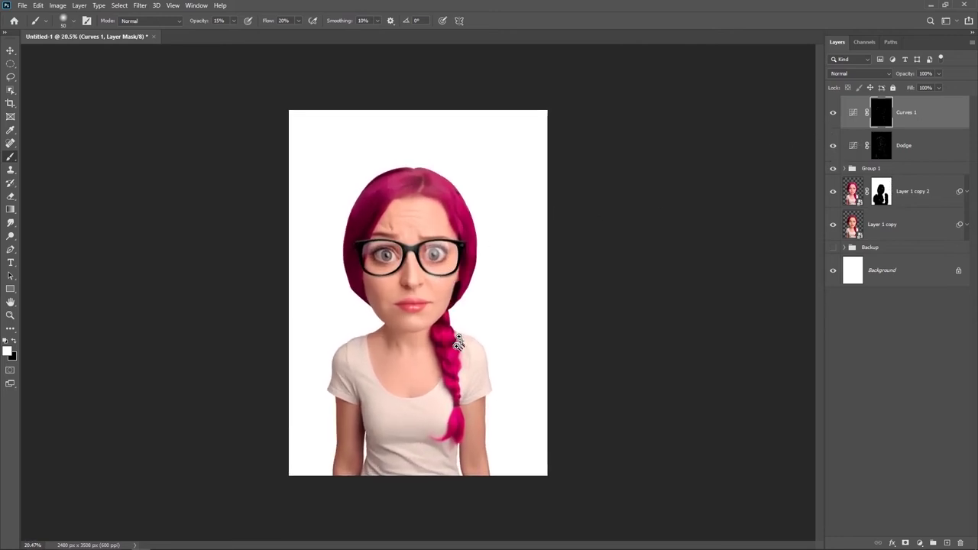
Zoom around the portrait and expand Group 1 and its Eye Glass group
{"action": "scroll", "coordinate": [467, 336], "scroll_direction": "up", "scroll_amount": 1}
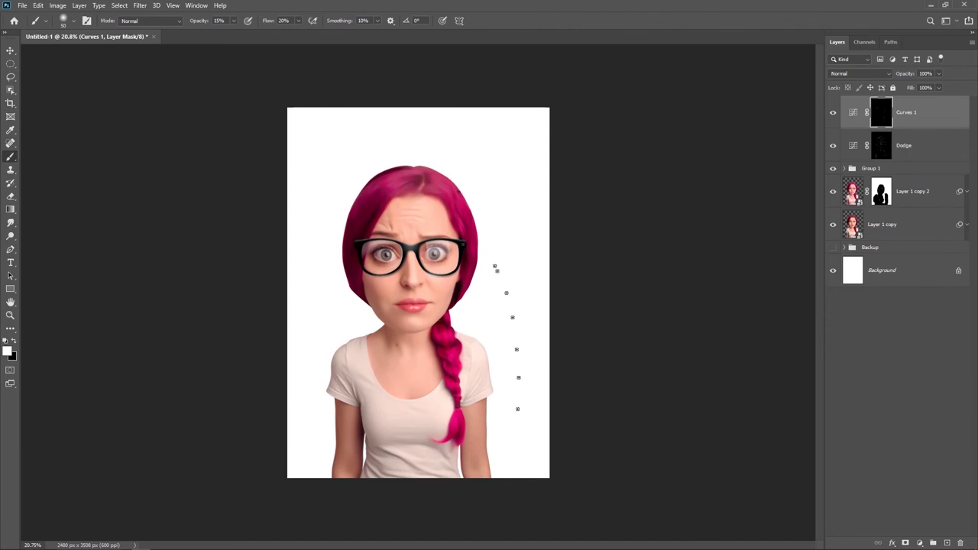
{"action": "key", "text": "ctrl+plus"}
{"action": "left_click_drag", "start_coordinate": [439, 380], "coordinate": [480, 313]}
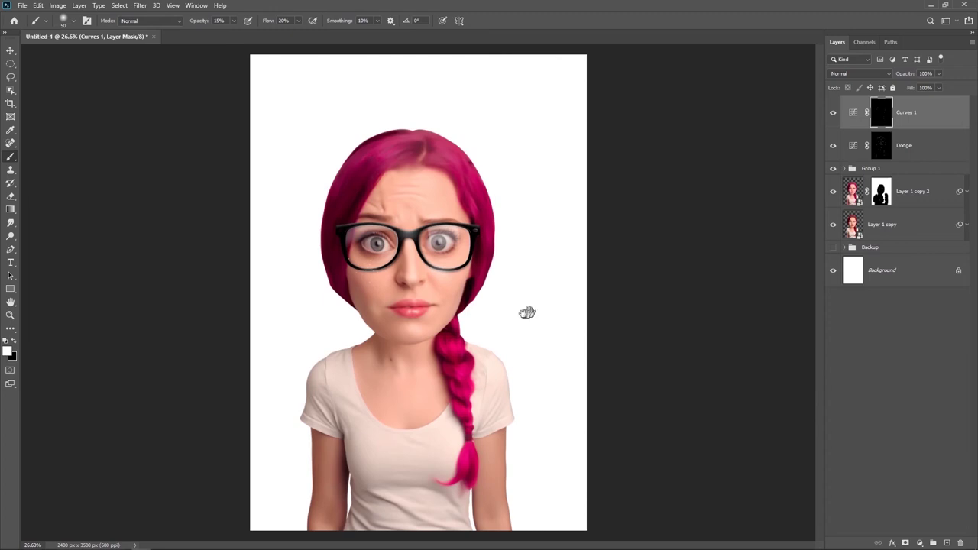
{"action": "key", "text": "ctrl+plus"}
{"action": "key", "text": "ctrl+minus"}
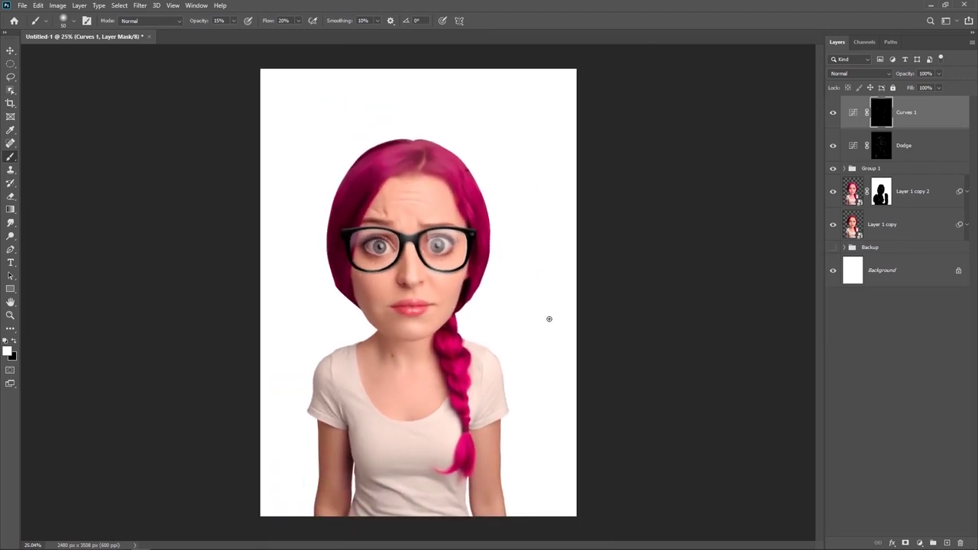
{"action": "left_click", "coordinate": [845, 168]}
{"action": "left_click", "coordinate": [845, 168]}
{"action": "left_click", "coordinate": [844, 168]}
{"action": "left_click", "coordinate": [857, 248]}
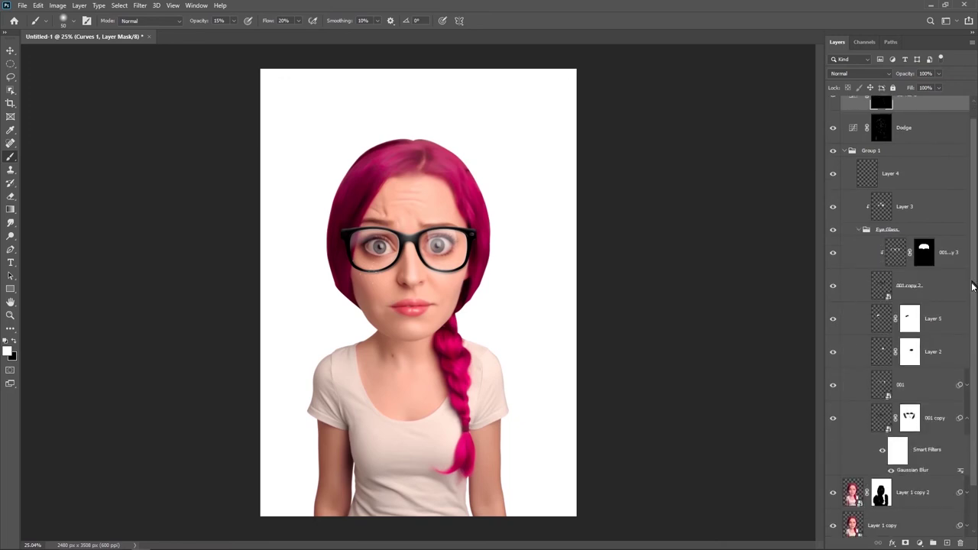
Move a glasses layer within Eye Glass, select Layer 3, then collapse Group 1
{"action": "scroll", "coordinate": [949, 252], "scroll_direction": "down", "scroll_amount": 1}
{"action": "left_click", "coordinate": [949, 252]}
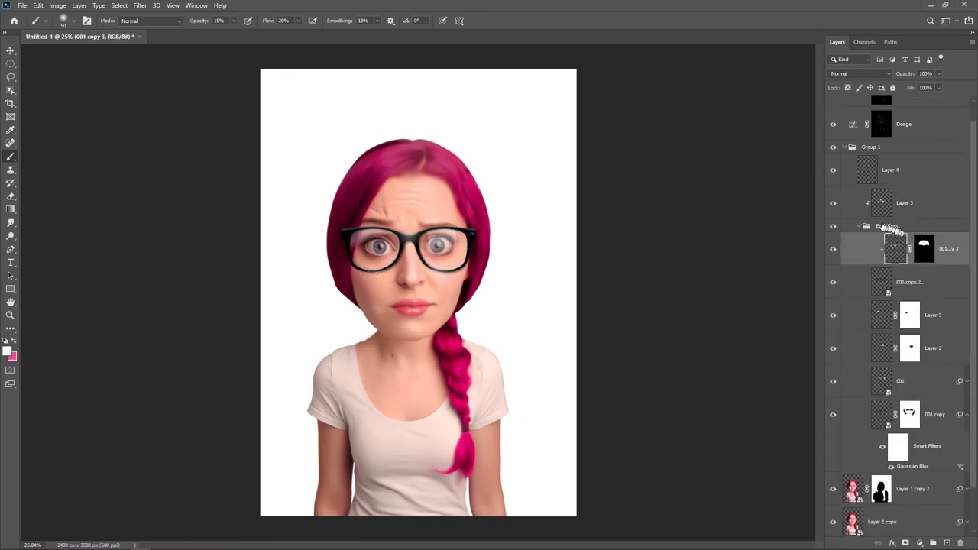
{"action": "left_click_drag", "start_coordinate": [888, 228], "coordinate": [892, 222]}
{"action": "left_click", "coordinate": [905, 224]}
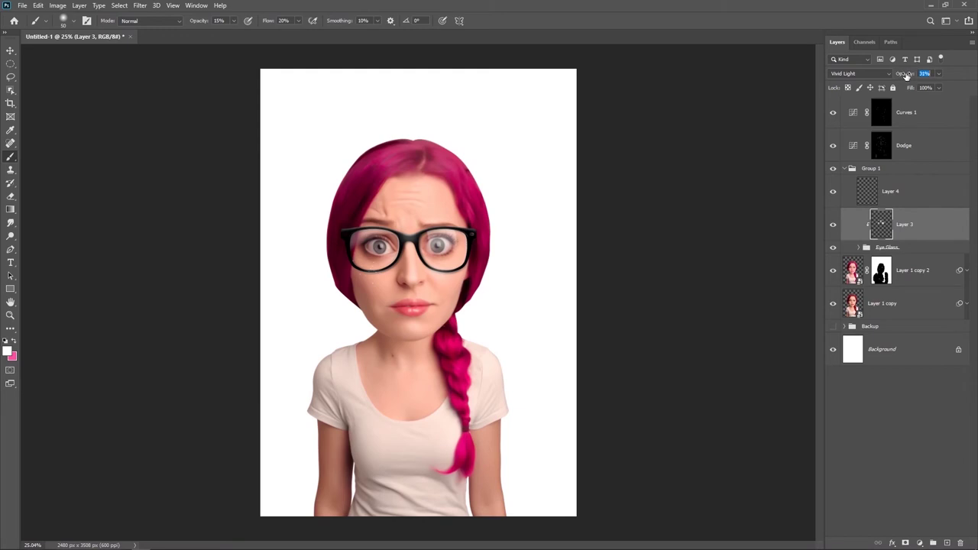
{"action": "left_click", "coordinate": [844, 168]}
{"action": "scroll", "coordinate": [479, 346], "scroll_direction": "up", "scroll_amount": 1}
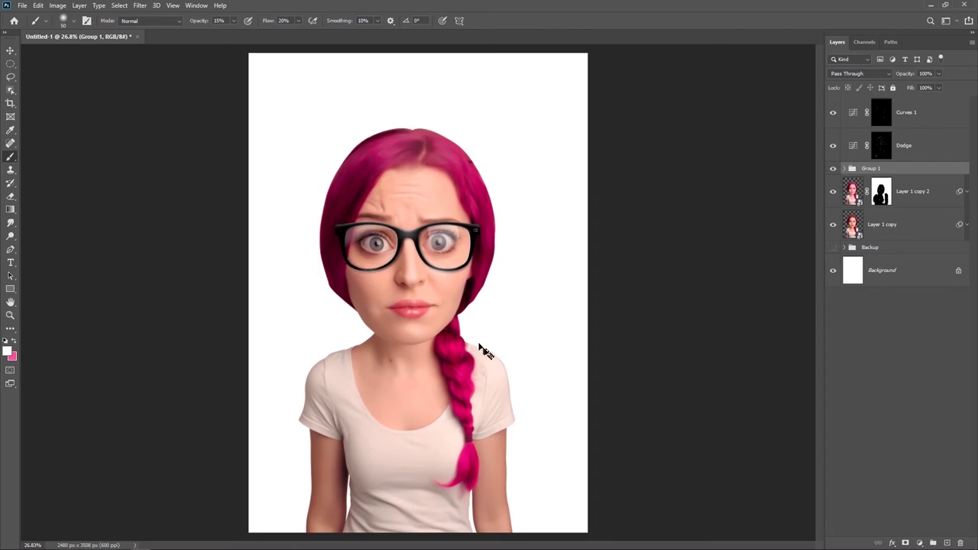
{"action": "scroll", "coordinate": [479, 345], "scroll_direction": "up", "scroll_amount": 2}
{"action": "scroll", "coordinate": [479, 345], "scroll_direction": "down", "scroll_amount": 1}
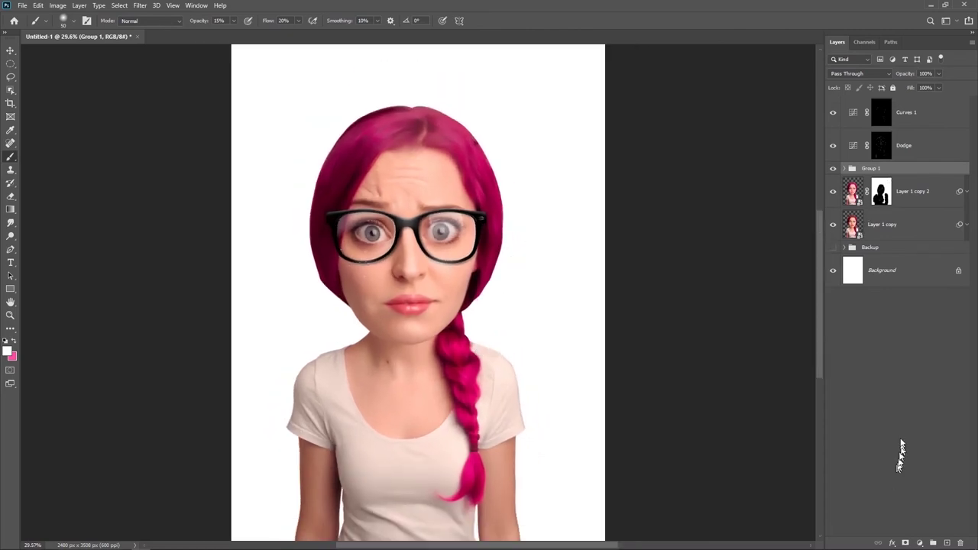
{"action": "left_click", "coordinate": [902, 268]}
Add a Gradient fill layer above Background using the Purples > Purple_02 cyan-to-magenta preset
{"action": "left_click", "coordinate": [919, 542]}
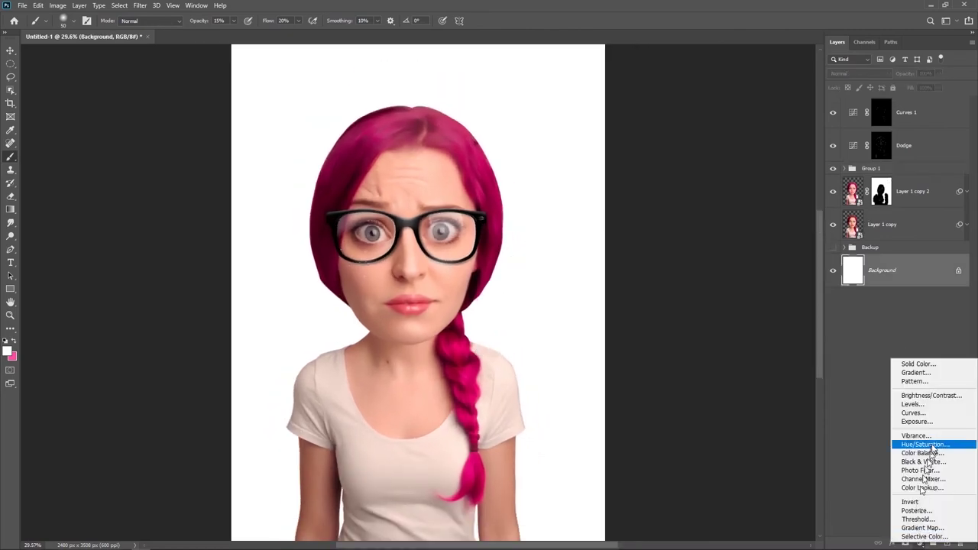
{"action": "left_click", "coordinate": [914, 372]}
{"action": "left_click", "coordinate": [680, 135]}
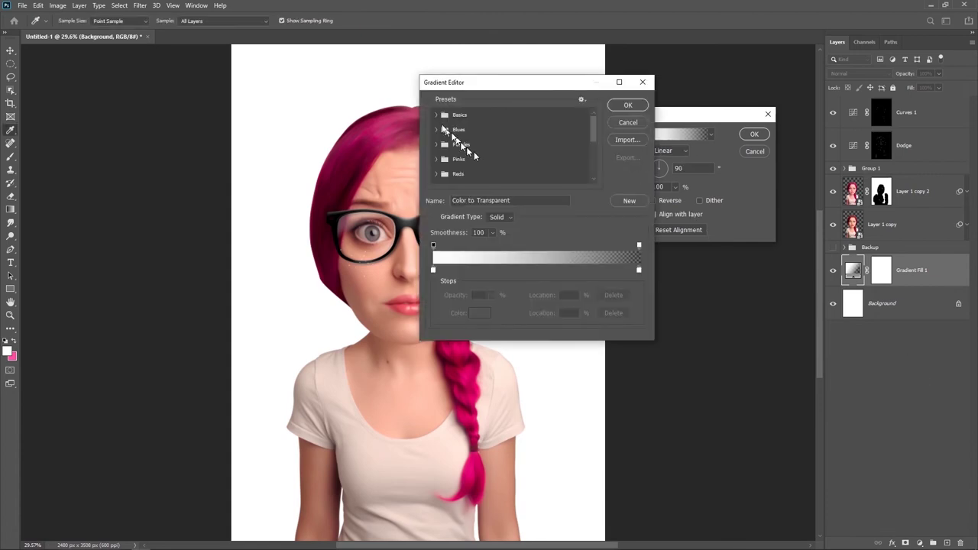
{"action": "left_click", "coordinate": [439, 133]}
{"action": "left_click", "coordinate": [482, 160]}
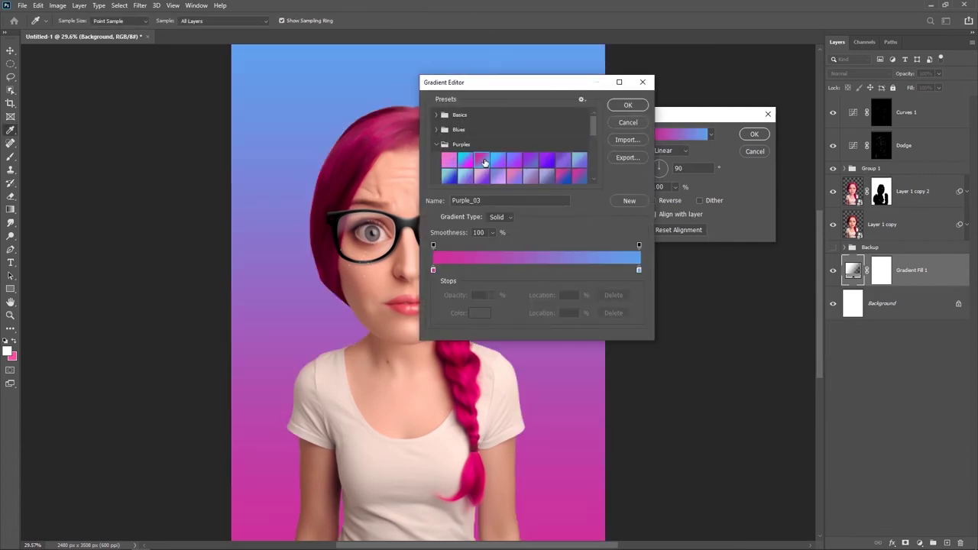
{"action": "left_click", "coordinate": [466, 160]}
{"action": "left_click", "coordinate": [484, 162]}
{"action": "left_click", "coordinate": [514, 160]}
{"action": "left_click", "coordinate": [466, 160]}
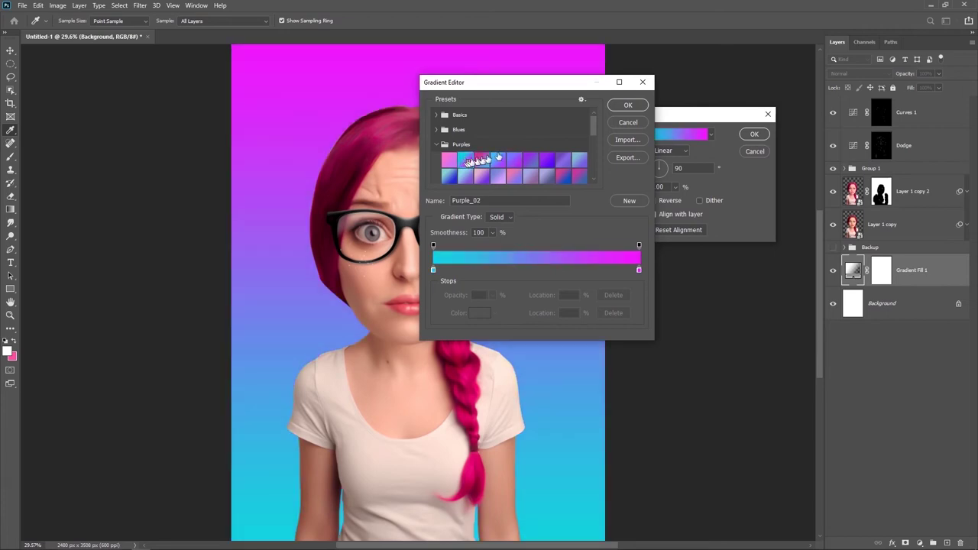
{"action": "left_click", "coordinate": [482, 161]}
{"action": "left_click", "coordinate": [466, 160]}
{"action": "left_click", "coordinate": [628, 104]}
Make the gradient Radial, move its centre up behind the head, and scale it to 89%
{"action": "left_click", "coordinate": [669, 150]}
{"action": "left_click", "coordinate": [661, 169]}
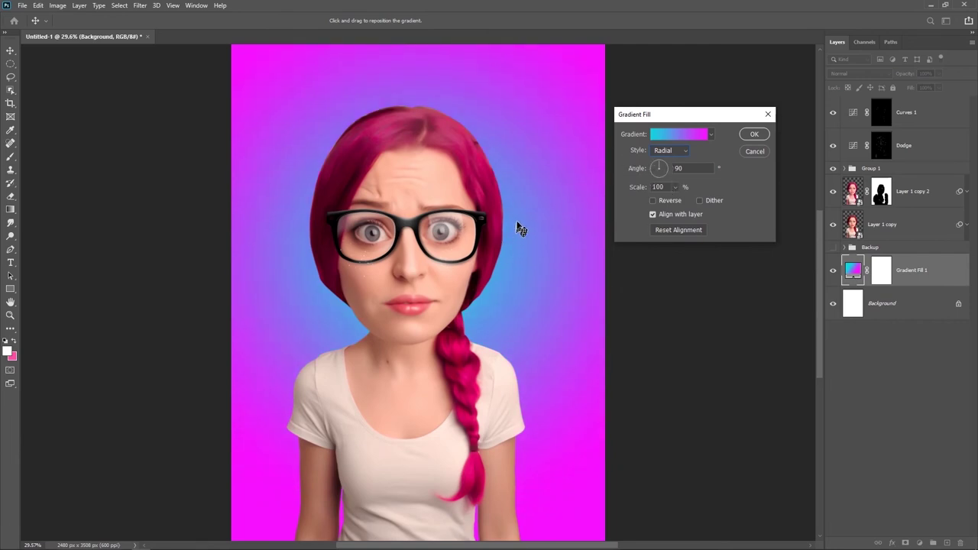
{"action": "left_click_drag", "start_coordinate": [516, 238], "coordinate": [517, 210]}
{"action": "left_click_drag", "start_coordinate": [675, 188], "coordinate": [675, 202]}
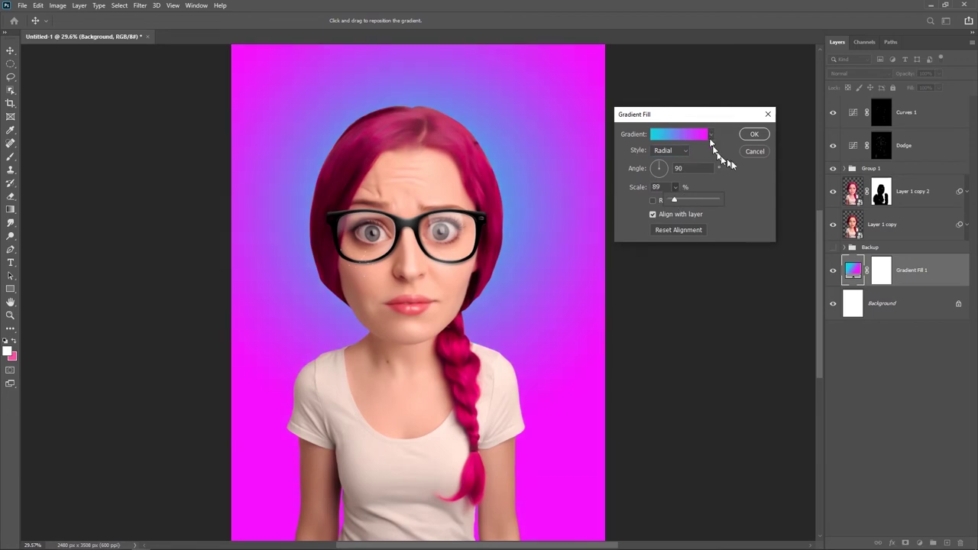
{"action": "left_click", "coordinate": [754, 134]}
{"action": "scroll", "coordinate": [469, 252], "scroll_direction": "down", "scroll_amount": 2}
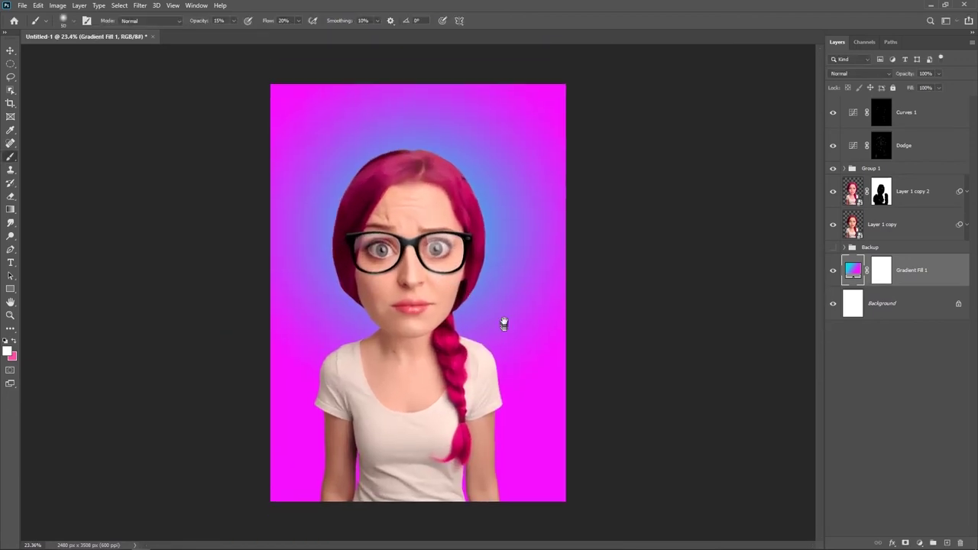
Merge Layer 1 copy and Layer 1 copy 2 and convert the result to a smart object
{"action": "scroll", "coordinate": [473, 318], "scroll_direction": "down", "scroll_amount": 1}
{"action": "scroll", "coordinate": [476, 319], "scroll_direction": "up", "scroll_amount": 1}
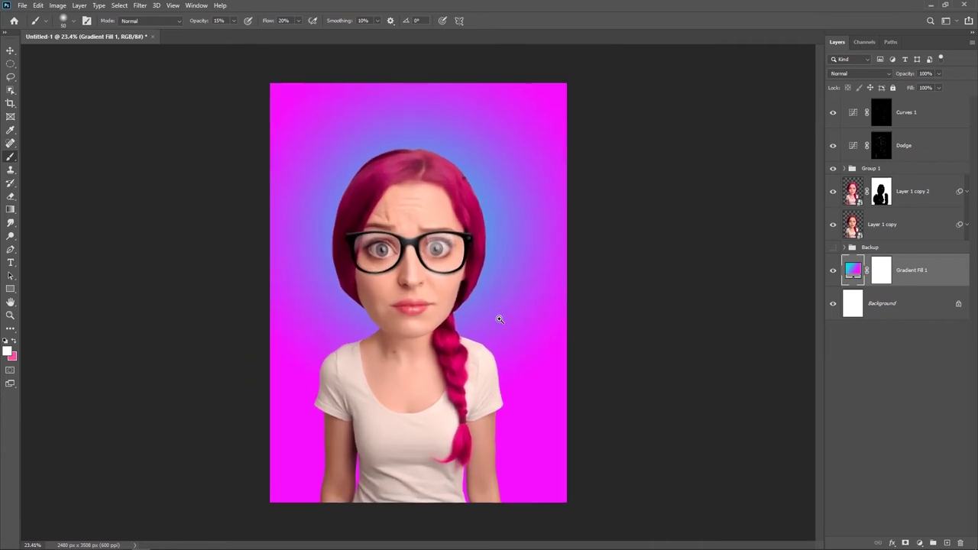
{"action": "scroll", "coordinate": [500, 318], "scroll_direction": "up", "scroll_amount": 1}
{"action": "left_click", "coordinate": [914, 224]}
{"action": "left_click", "coordinate": [833, 269]}
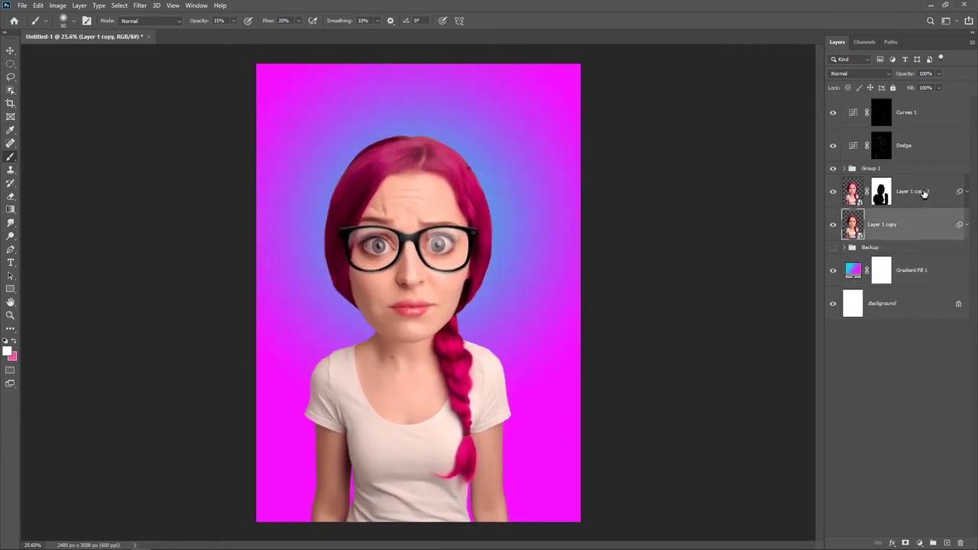
{"action": "left_click", "coordinate": [919, 197], "text": "shift"}
{"action": "key", "text": "ctrl+e"}
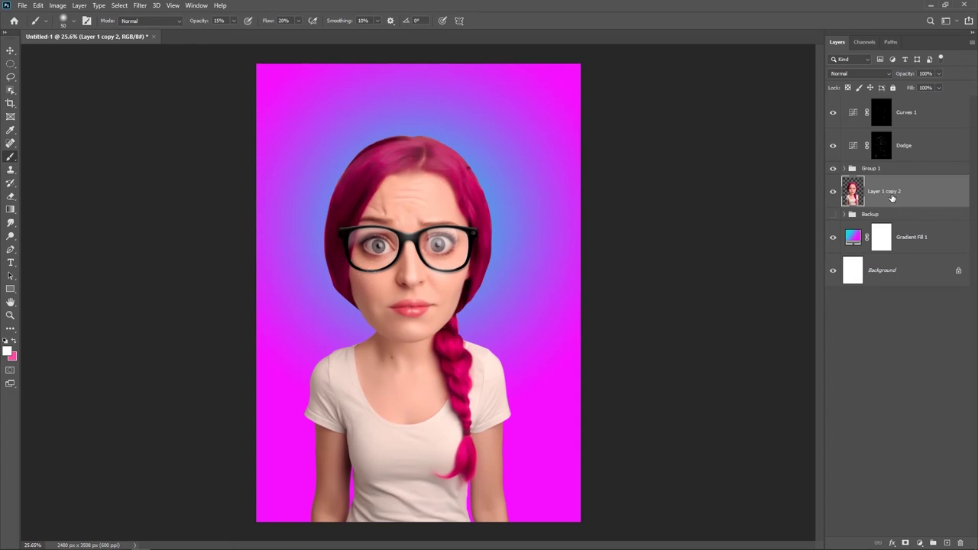
{"action": "right_click", "coordinate": [891, 197]}
{"action": "left_click", "coordinate": [794, 260]}
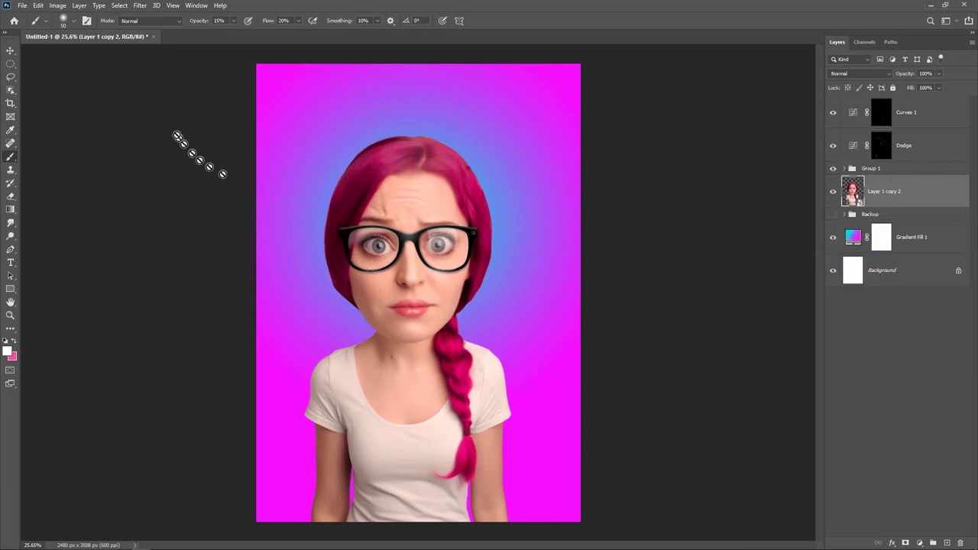
Run Liquify on the smart object with Show Backdrop off and a larger warp brush
{"action": "left_click", "coordinate": [141, 10]}
{"action": "left_click", "coordinate": [174, 84]}
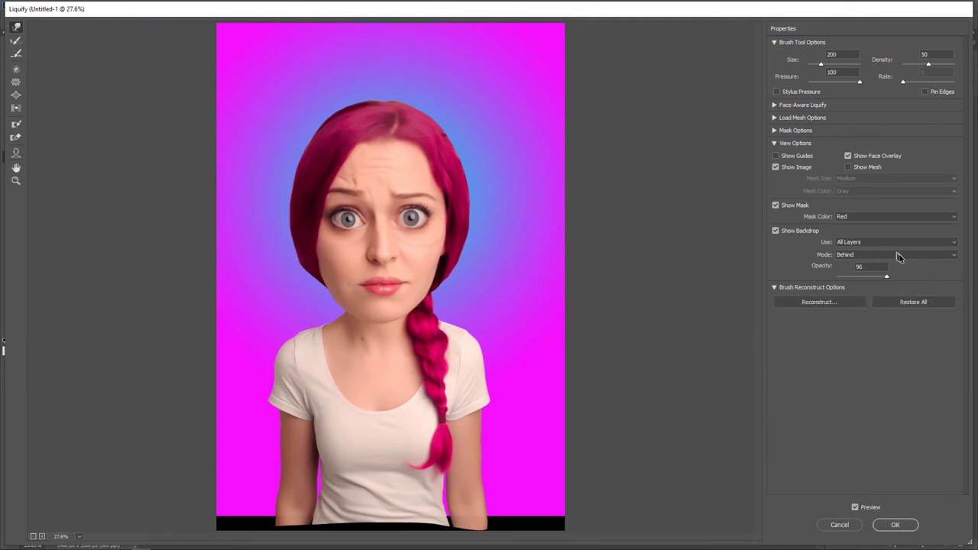
{"action": "left_click", "coordinate": [776, 230]}
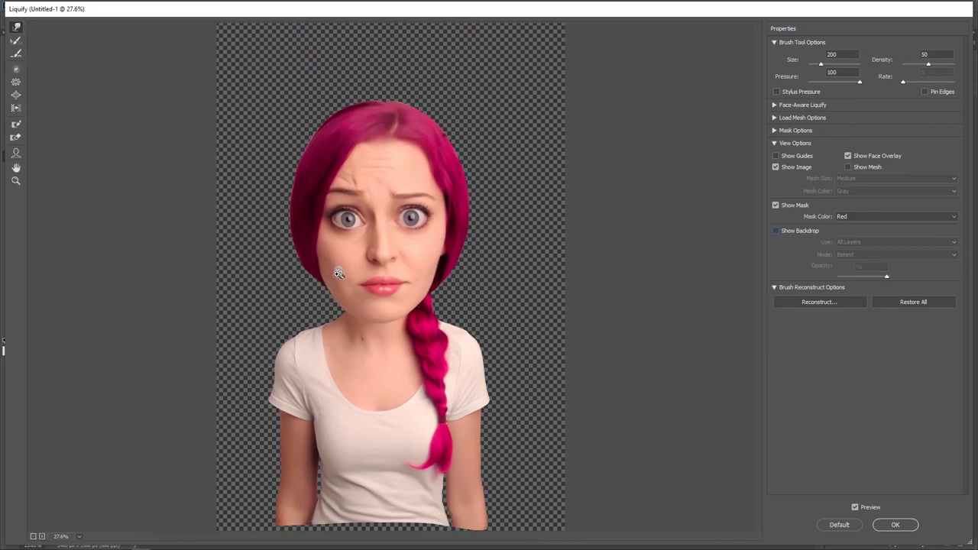
{"action": "left_click", "coordinate": [315, 263], "text": "ctrl"}
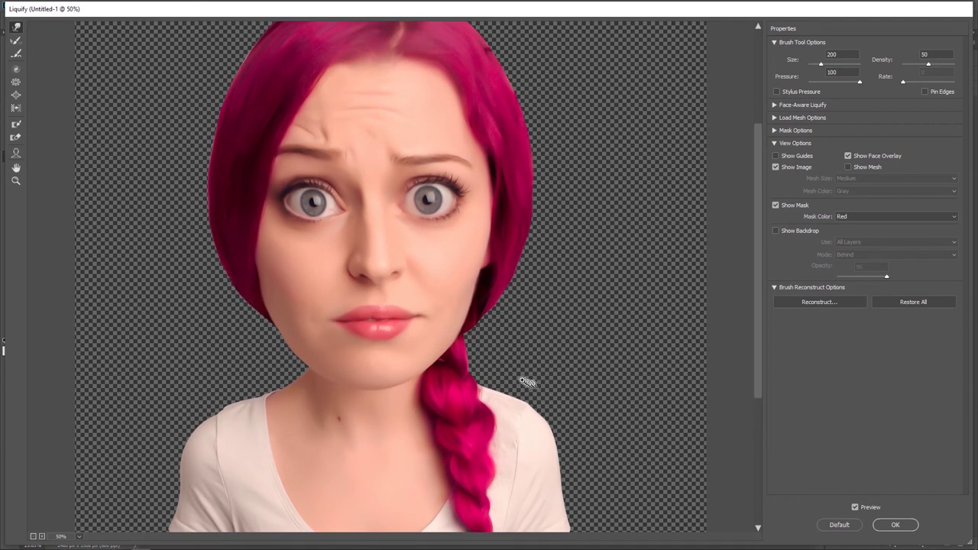
{"action": "left_click", "coordinate": [487, 354], "text": "alt"}
{"action": "key", "text": "bracketright"}
{"action": "key", "text": "bracketright"}
{"action": "key", "text": "bracketright"}
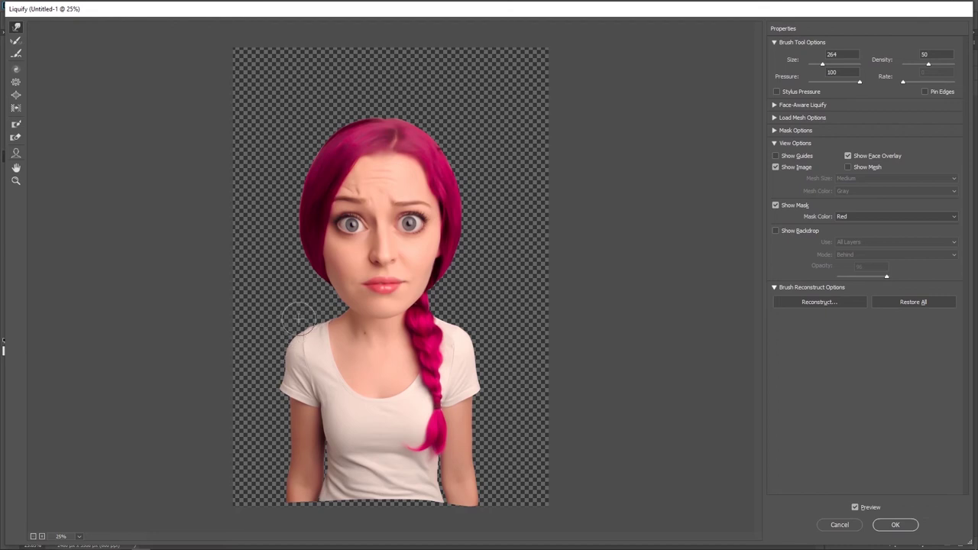
{"action": "left_click", "coordinate": [468, 415], "text": "alt"}
{"action": "right_click", "coordinate": [468, 415], "text": "alt"}
{"action": "left_click", "coordinate": [459, 299]}
Forward Warp the hair at the neck edge upward and apply the Liquify changes
{"action": "key", "text": "ctrl+plus"}
{"action": "right_click", "coordinate": [291, 224], "text": "alt"}
{"action": "right_click", "coordinate": [291, 223], "text": "alt"}
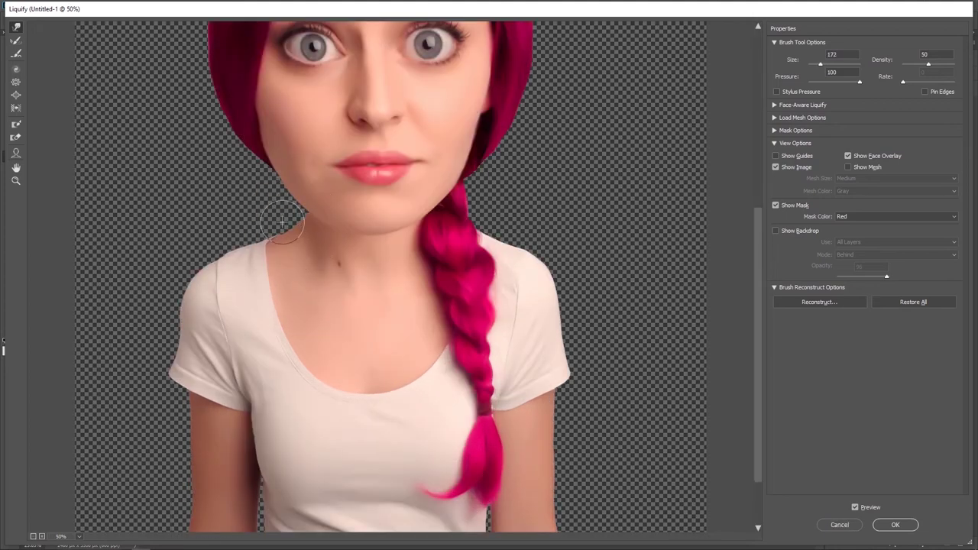
{"action": "right_click", "coordinate": [280, 224], "text": "alt"}
{"action": "right_click", "coordinate": [491, 205], "text": "alt"}
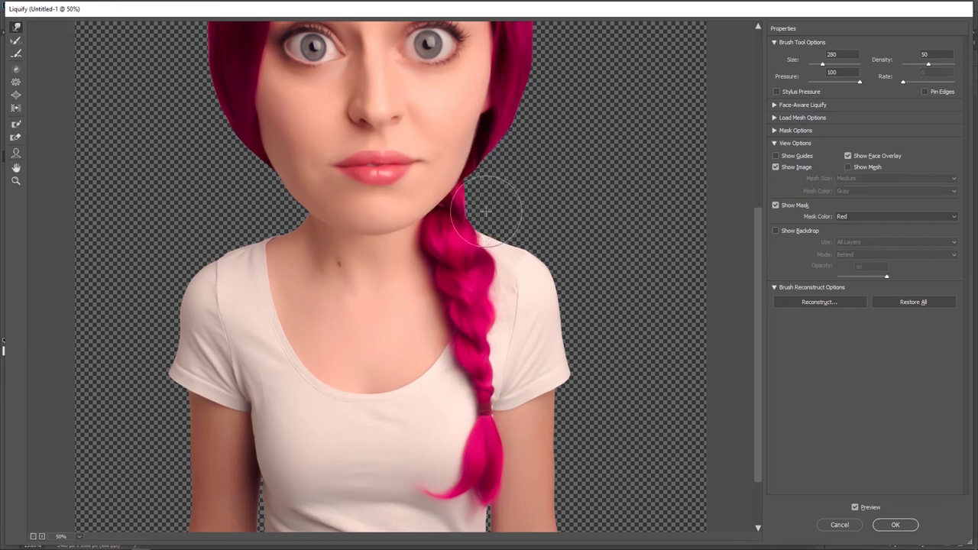
{"action": "left_click_drag", "start_coordinate": [462, 205], "coordinate": [462, 195]}
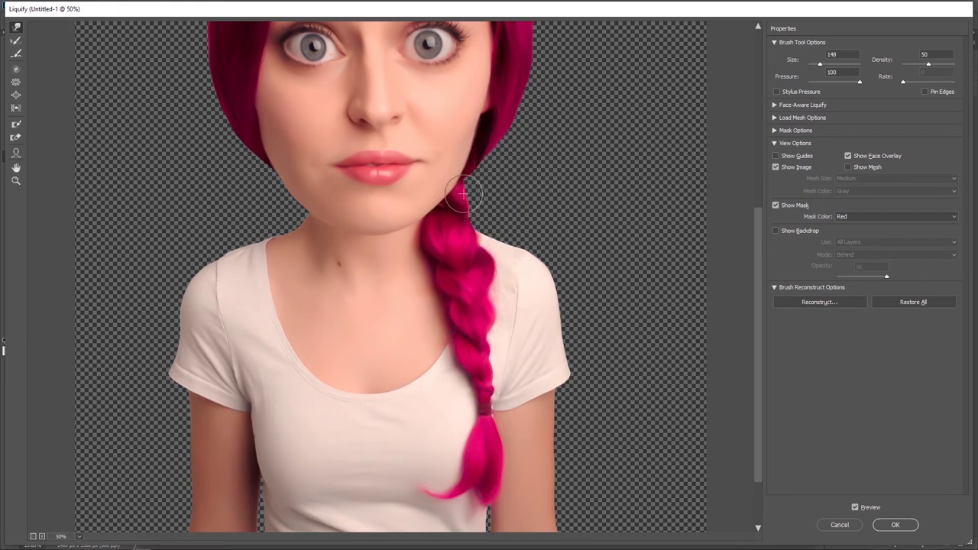
{"action": "key", "text": "alt"}
{"action": "left_click", "coordinate": [500, 235], "text": "alt"}
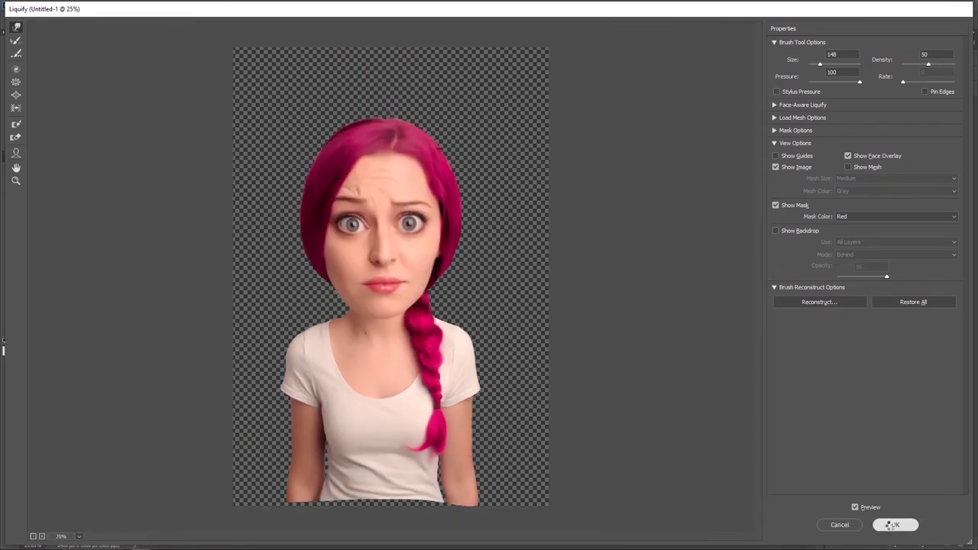
{"action": "left_click", "coordinate": [890, 525]}
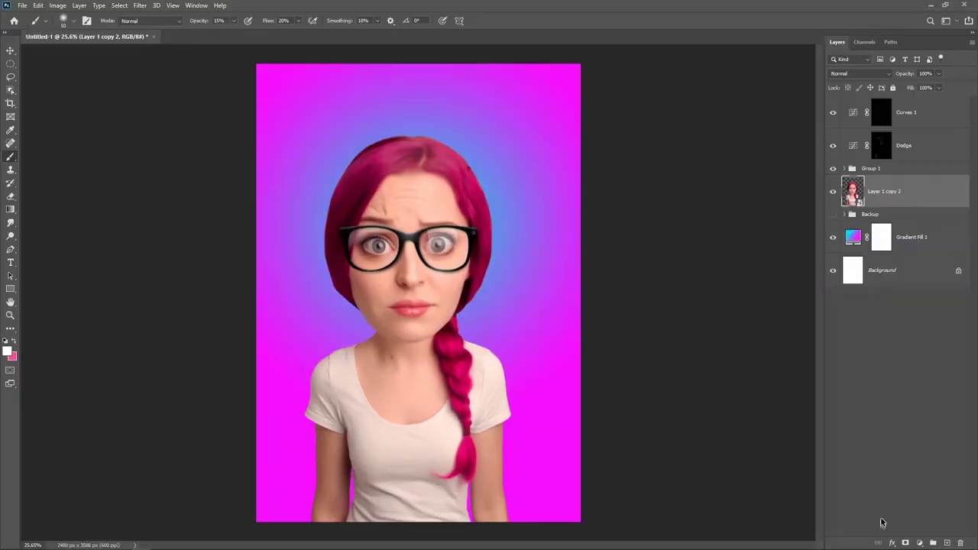
Add a new Layer 6 just above the portrait layer, set to Color blend mode
{"action": "left_click", "coordinate": [490, 306], "text": "ctrl"}
{"action": "left_click_drag", "start_coordinate": [489, 306], "coordinate": [496, 315]}
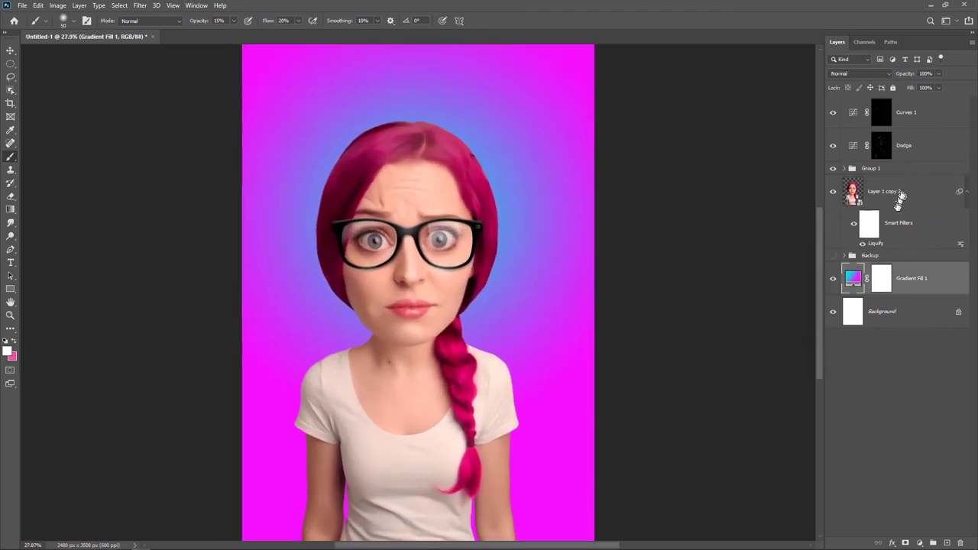
{"action": "left_click", "coordinate": [900, 195]}
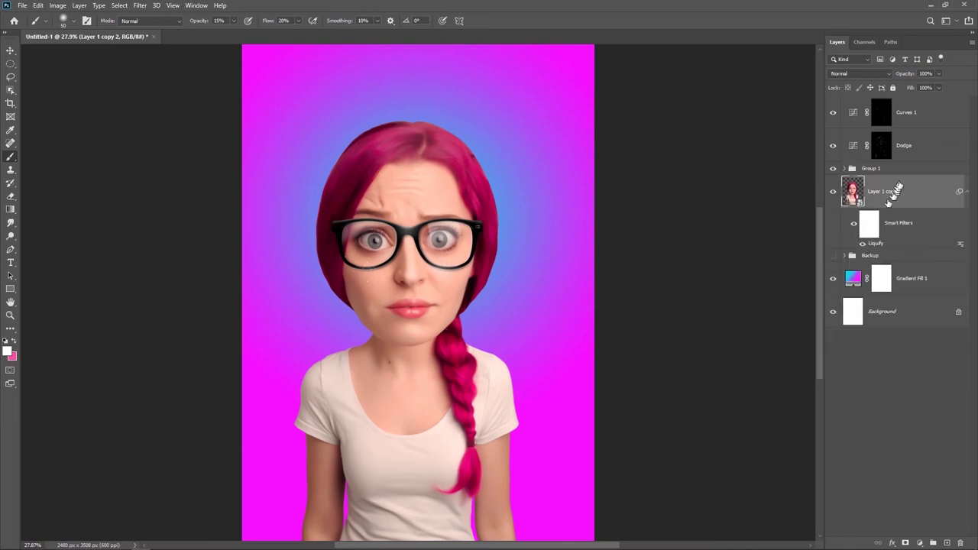
{"action": "left_click", "coordinate": [891, 169]}
{"action": "left_click", "coordinate": [945, 542]}
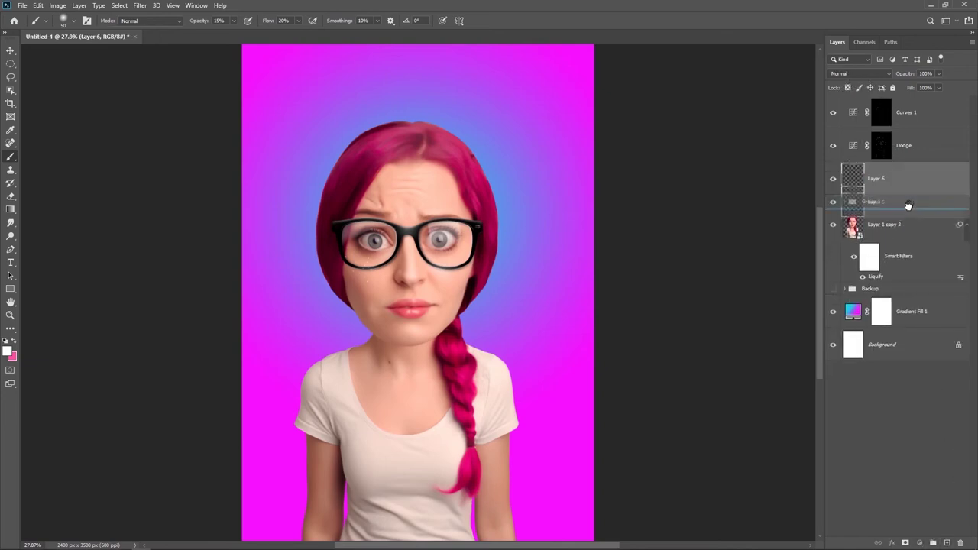
{"action": "left_click_drag", "start_coordinate": [916, 197], "coordinate": [906, 209]}
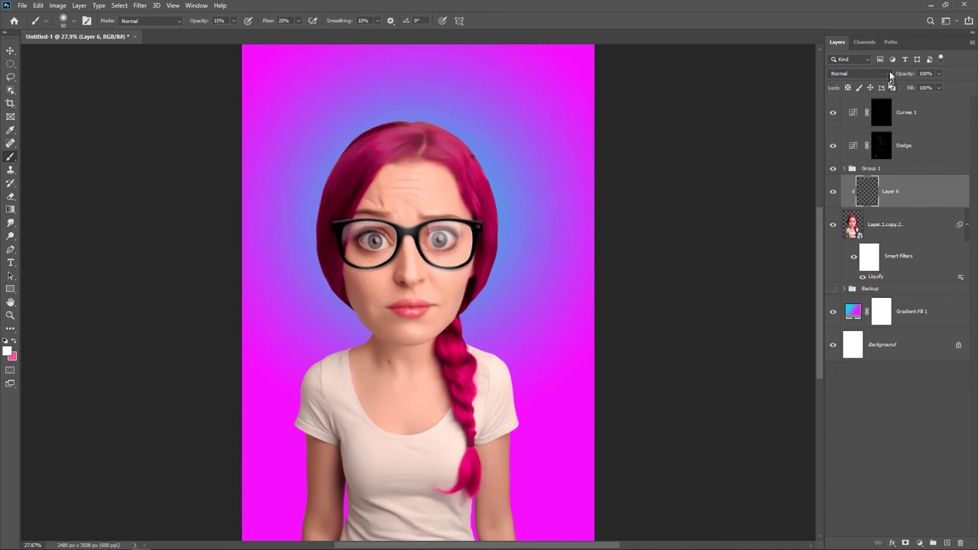
{"action": "left_click", "coordinate": [886, 74]}
{"action": "left_click", "coordinate": [834, 311]}
{"action": "scroll", "coordinate": [398, 386], "scroll_direction": "up", "scroll_amount": 5}
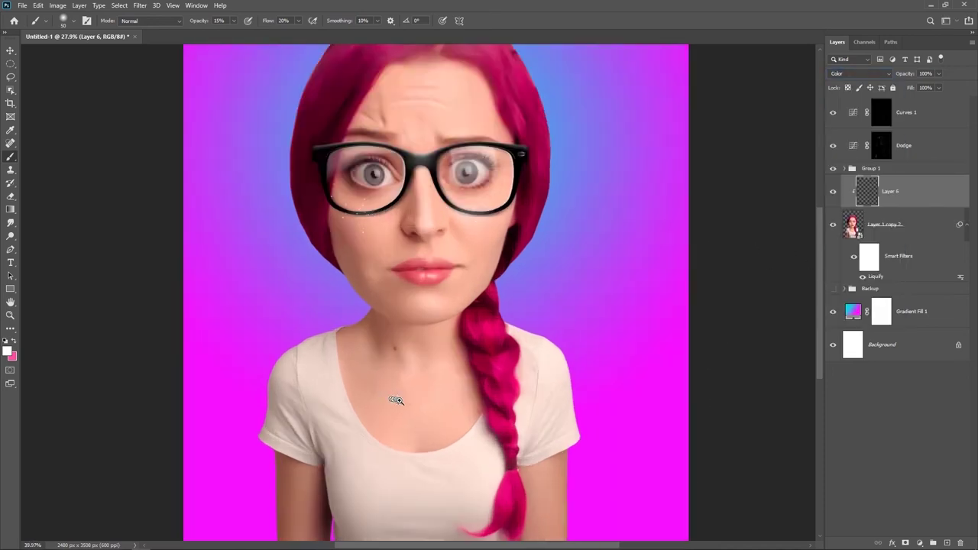
Paint pink at full opacity and flow over the left shoulder and sleeve hem
{"action": "left_click", "coordinate": [13, 343]}
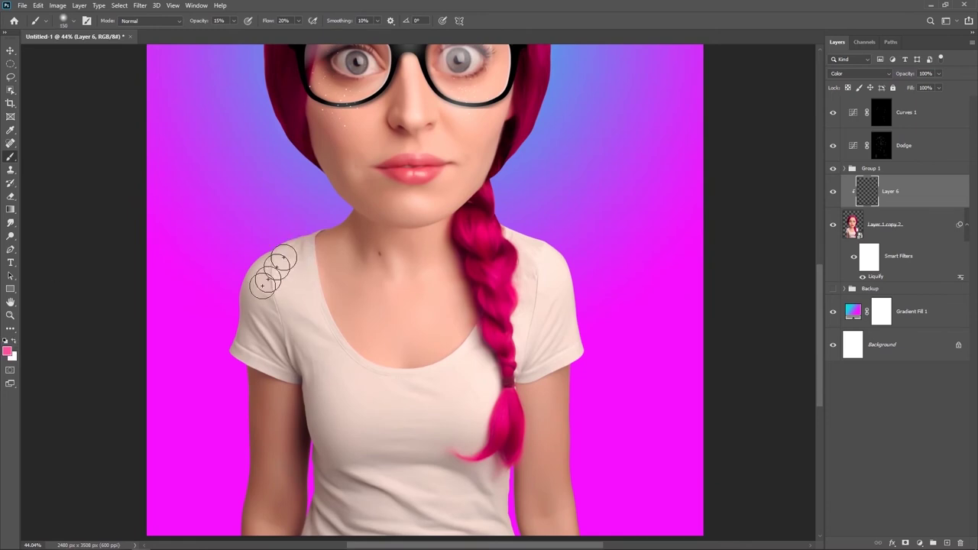
{"action": "left_click_drag", "start_coordinate": [197, 23], "coordinate": [336, 20]}
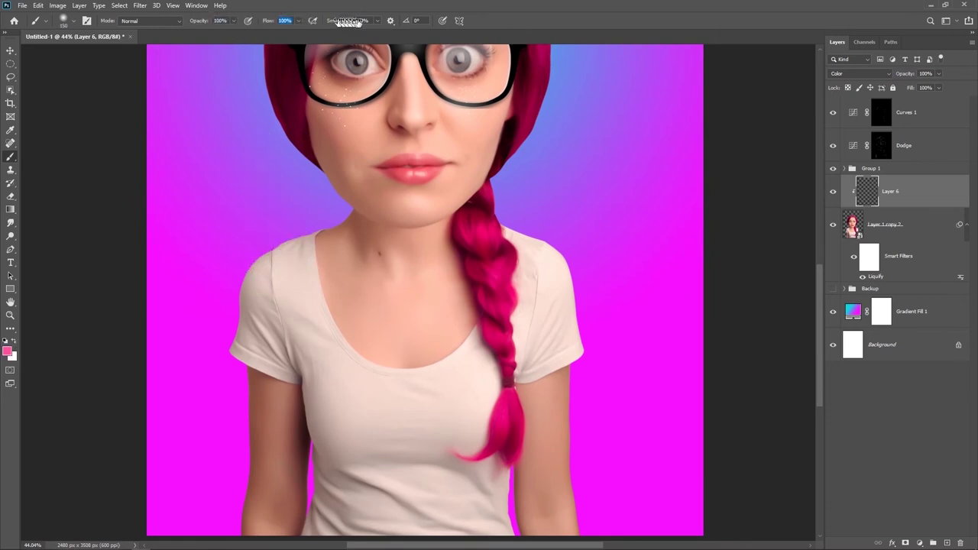
{"action": "left_click_drag", "start_coordinate": [221, 273], "coordinate": [226, 333]}
{"action": "key", "text": "ctrl+z"}
{"action": "left_click_drag", "start_coordinate": [271, 262], "coordinate": [229, 329]}
{"action": "scroll", "coordinate": [291, 359], "scroll_direction": "up", "scroll_amount": 5}
{"action": "left_click_drag", "start_coordinate": [262, 317], "coordinate": [276, 266]}
{"action": "key", "text": "bracketleft"}
{"action": "key", "text": "bracketleft"}
{"action": "key", "text": "bracketleft"}
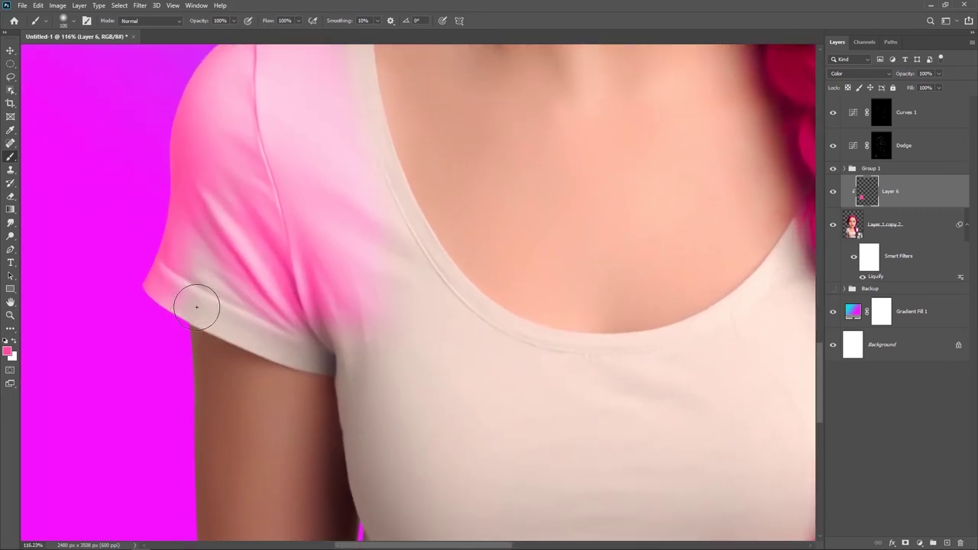
{"action": "mouse_move", "coordinate": [187, 308]}
{"action": "left_mouse_down"}
{"action": "mouse_move", "coordinate": [203, 303]}
{"action": "mouse_move", "coordinate": [190, 303]}
{"action": "mouse_move", "coordinate": [264, 340]}
{"action": "mouse_move", "coordinate": [181, 280]}
{"action": "mouse_move", "coordinate": [192, 262]}
{"action": "mouse_move", "coordinate": [170, 268]}
{"action": "left_mouse_up"}
Paint pink over the armpit shadow, shoulder top and along the shirt neckline
{"action": "key", "text": "bracketleft"}
{"action": "key", "text": "bracketleft"}
{"action": "key", "text": "bracketleft"}
{"action": "key", "text": "bracketright"}
{"action": "left_click_drag", "start_coordinate": [305, 298], "coordinate": [344, 356]}
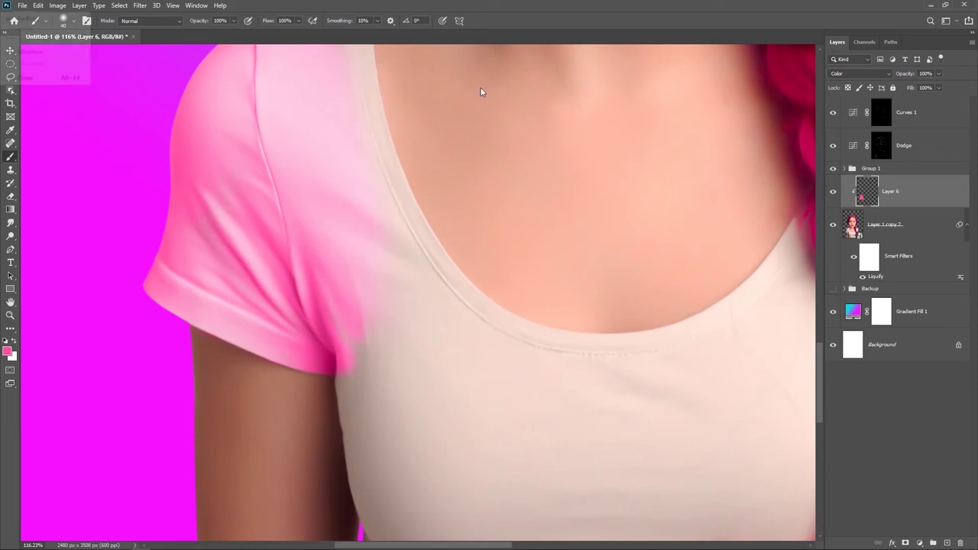
{"action": "left_click_drag", "start_coordinate": [438, 191], "coordinate": [405, 227]}
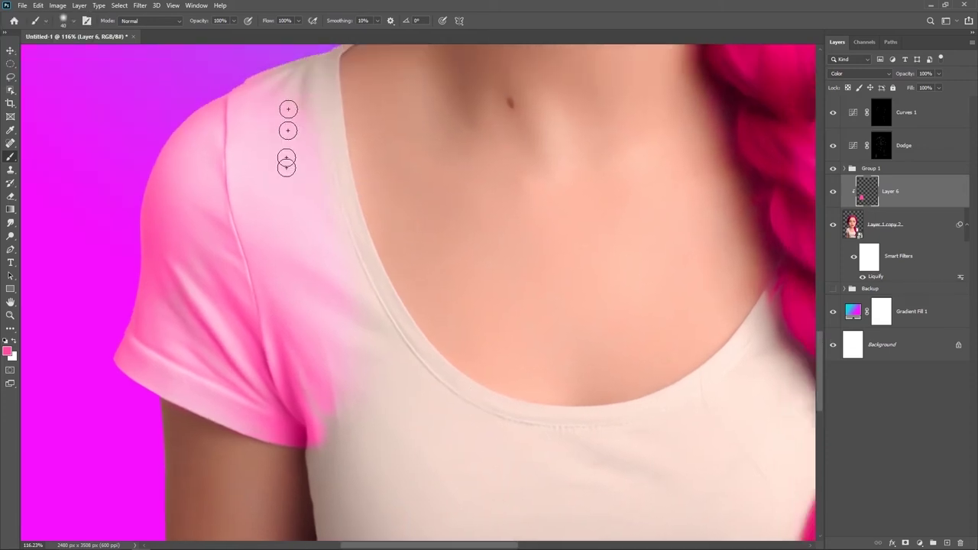
{"action": "left_click_drag", "start_coordinate": [305, 108], "coordinate": [296, 238]}
{"action": "mouse_move", "coordinate": [354, 157]}
{"action": "left_mouse_down"}
{"action": "mouse_move", "coordinate": [257, 203]}
{"action": "mouse_move", "coordinate": [336, 166]}
{"action": "mouse_move", "coordinate": [288, 238]}
{"action": "left_mouse_up"}
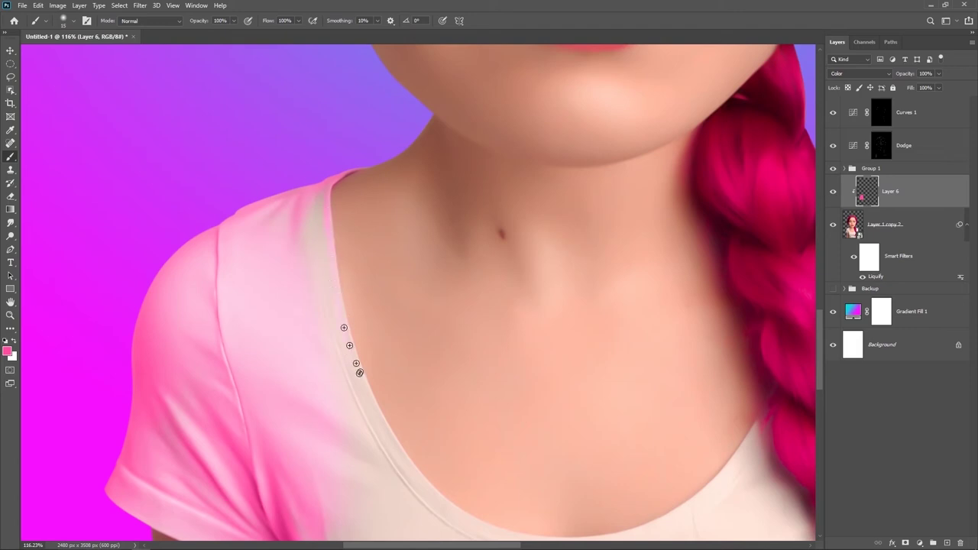
{"action": "left_click_drag", "start_coordinate": [356, 384], "coordinate": [314, 255]}
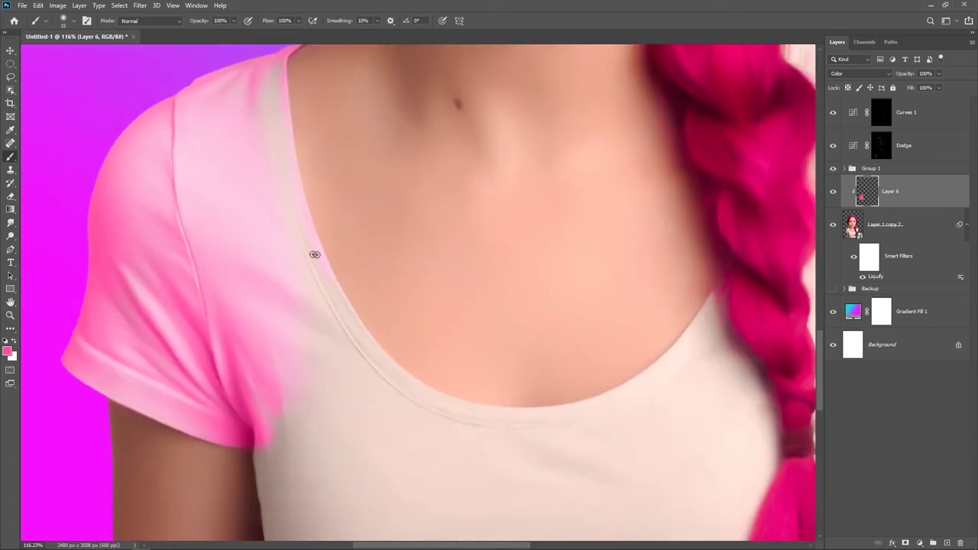
{"action": "left_click_drag", "start_coordinate": [354, 315], "coordinate": [361, 338]}
Paint pink across the chest, lower shoulder, shirt side and the area near the braid
{"action": "scroll", "coordinate": [573, 415], "scroll_direction": "down", "scroll_amount": 2}
{"action": "scroll", "coordinate": [563, 445], "scroll_direction": "down", "scroll_amount": 2}
{"action": "key", "text": "bracketright"}
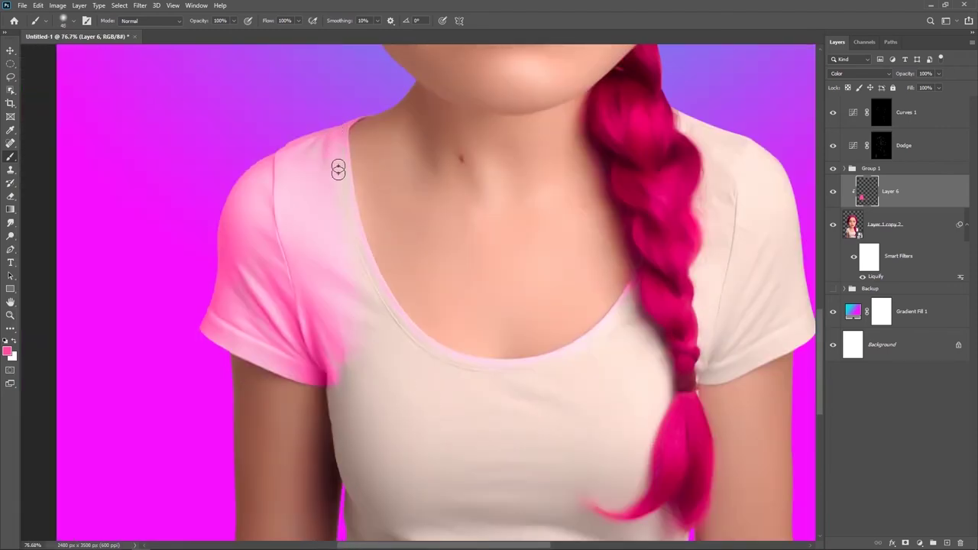
{"action": "mouse_move", "coordinate": [356, 269]}
{"action": "left_mouse_down"}
{"action": "mouse_move", "coordinate": [360, 257]}
{"action": "mouse_move", "coordinate": [375, 327]}
{"action": "mouse_move", "coordinate": [325, 328]}
{"action": "mouse_move", "coordinate": [414, 361]}
{"action": "left_mouse_up"}
{"action": "mouse_move", "coordinate": [390, 330]}
{"action": "left_mouse_down"}
{"action": "mouse_move", "coordinate": [461, 418]}
{"action": "mouse_move", "coordinate": [394, 308]}
{"action": "left_mouse_up"}
{"action": "mouse_move", "coordinate": [283, 271]}
{"action": "left_mouse_down"}
{"action": "mouse_move", "coordinate": [285, 324]}
{"action": "mouse_move", "coordinate": [270, 273]}
{"action": "left_mouse_up"}
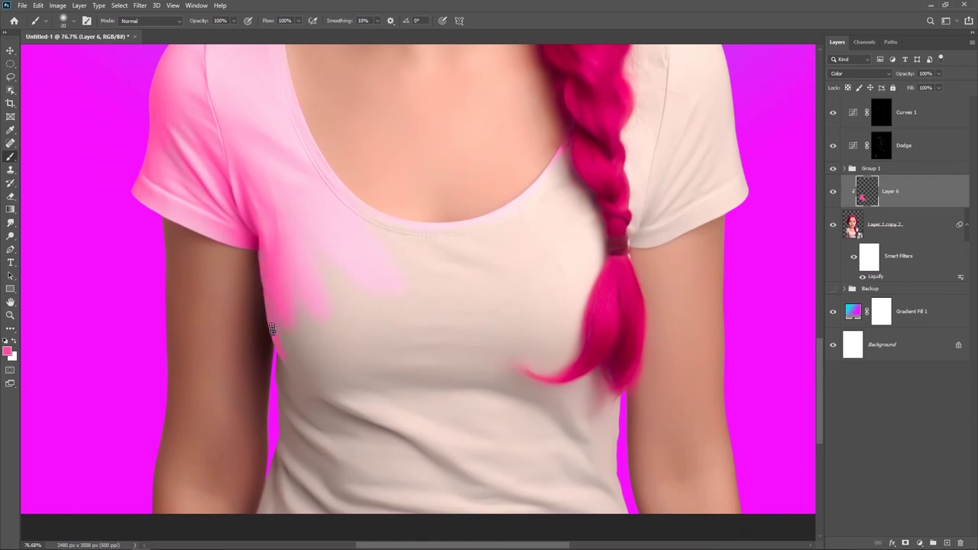
{"action": "key", "text": "bracketright"}
{"action": "key", "text": "bracketright"}
{"action": "key", "text": "bracketright"}
{"action": "left_click_drag", "start_coordinate": [324, 299], "coordinate": [351, 320]}
{"action": "left_click_drag", "start_coordinate": [426, 251], "coordinate": [526, 188]}
{"action": "mouse_move", "coordinate": [533, 226]}
{"action": "left_mouse_down"}
{"action": "mouse_move", "coordinate": [503, 278]}
{"action": "mouse_move", "coordinate": [535, 222]}
{"action": "mouse_move", "coordinate": [436, 285]}
{"action": "mouse_move", "coordinate": [449, 232]}
{"action": "left_mouse_up"}
{"action": "key", "text": "bracketleft"}
{"action": "key", "text": "bracketleft"}
{"action": "key", "text": "bracketleft"}
Tint the neckline by the braid and extend pink down the shirt's left side and lower front
{"action": "mouse_move", "coordinate": [525, 210]}
{"action": "left_mouse_down"}
{"action": "mouse_move", "coordinate": [557, 191]}
{"action": "mouse_move", "coordinate": [566, 151]}
{"action": "left_mouse_up"}
{"action": "left_click", "coordinate": [833, 224]}
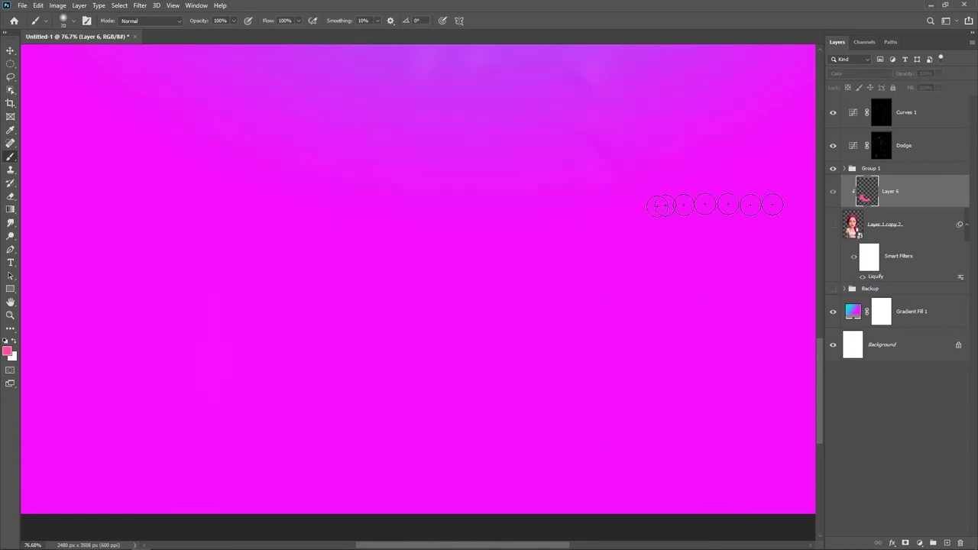
{"action": "left_click", "coordinate": [833, 224]}
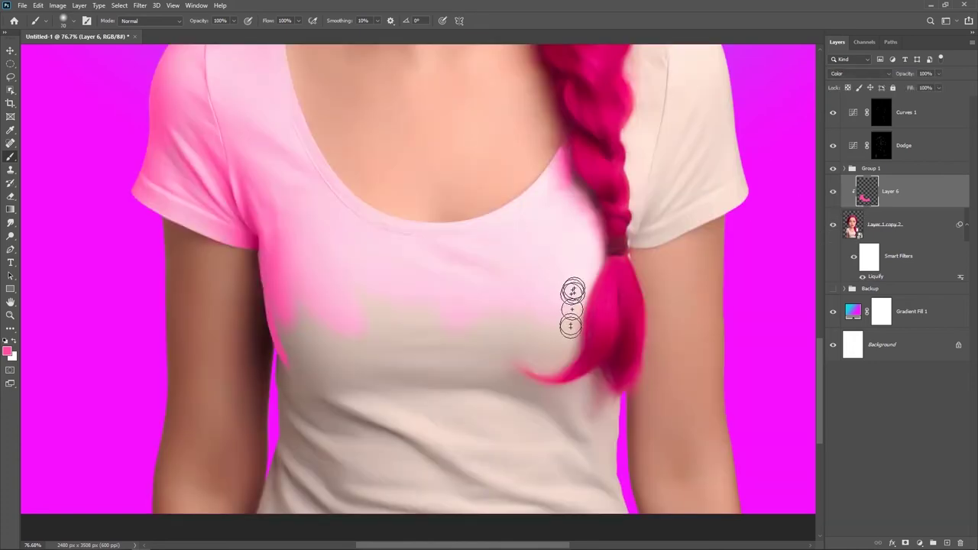
{"action": "mouse_move", "coordinate": [562, 349]}
{"action": "left_mouse_down"}
{"action": "mouse_move", "coordinate": [489, 344]}
{"action": "mouse_move", "coordinate": [405, 321]}
{"action": "mouse_move", "coordinate": [340, 393]}
{"action": "left_mouse_up"}
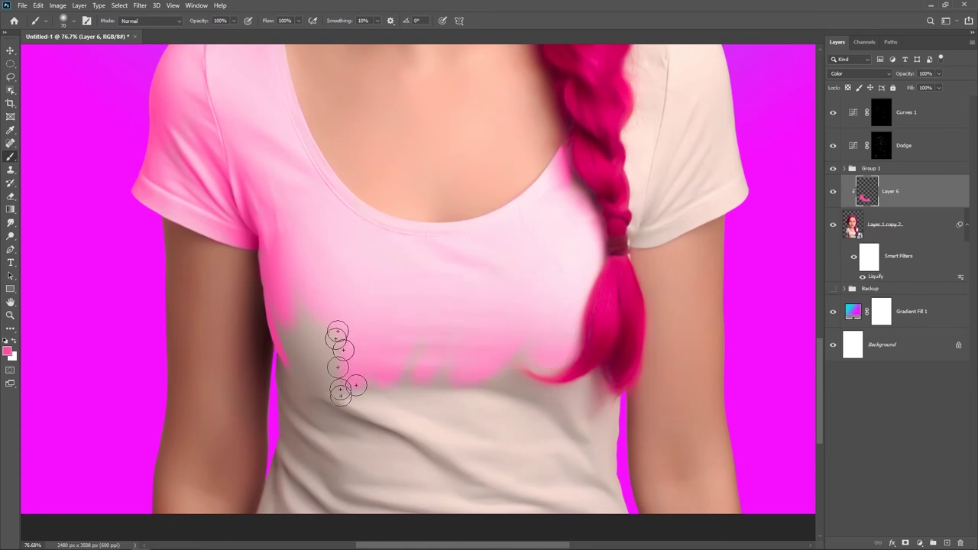
{"action": "left_click_drag", "start_coordinate": [303, 349], "coordinate": [336, 458]}
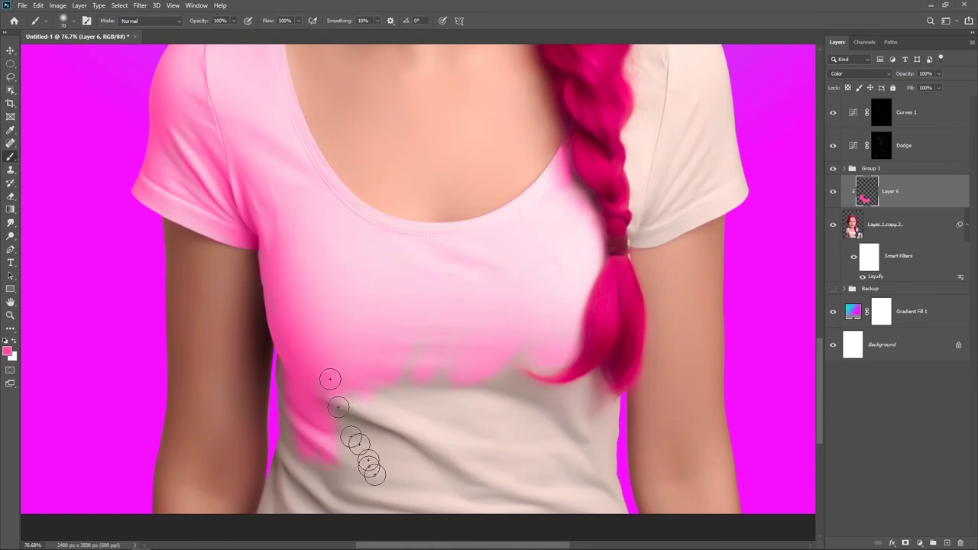
{"action": "mouse_move", "coordinate": [336, 367]}
{"action": "left_mouse_down"}
{"action": "mouse_move", "coordinate": [460, 433]}
{"action": "mouse_move", "coordinate": [478, 466]}
{"action": "left_mouse_up"}
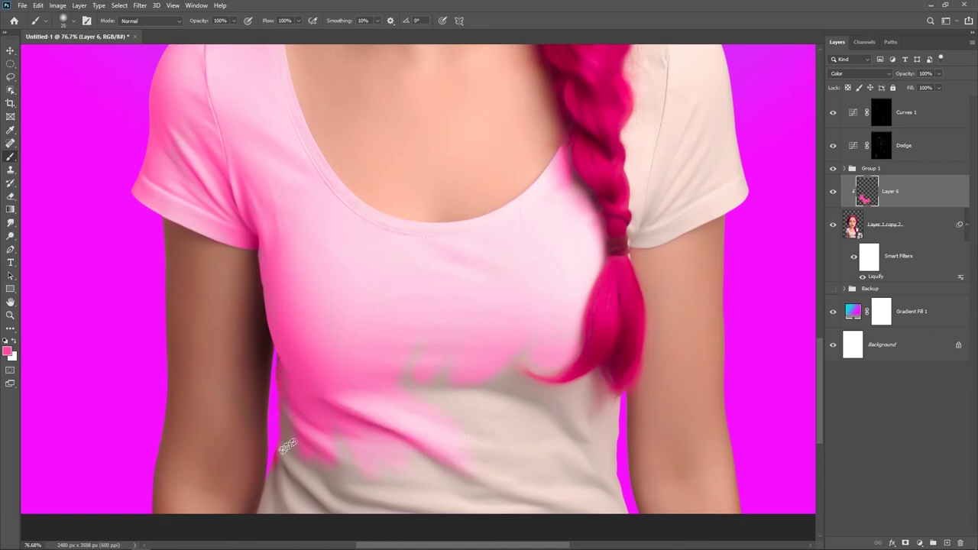
{"action": "scroll", "coordinate": [269, 479], "scroll_direction": "down", "scroll_amount": 3}
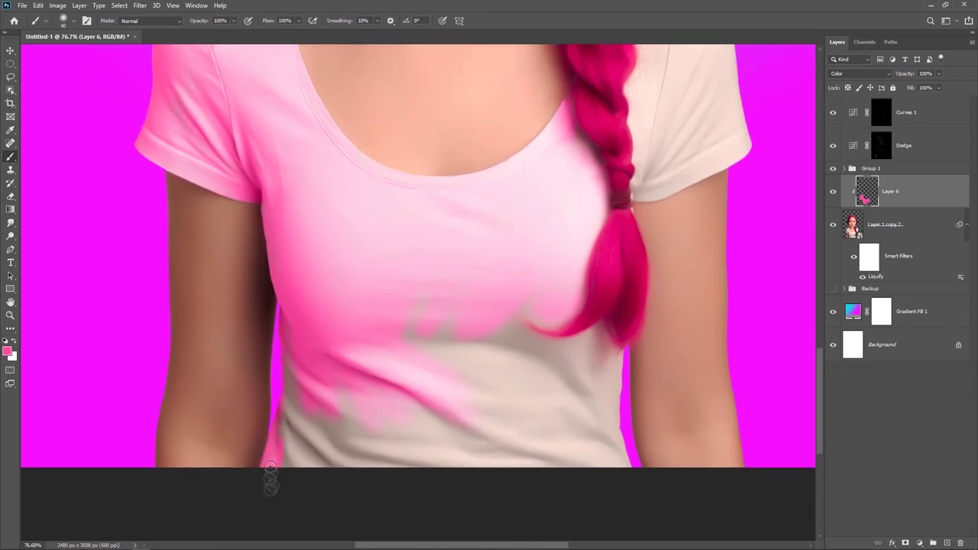
Cover the remaining beige patches and the grey patch below the hair with pink
{"action": "mouse_move", "coordinate": [319, 461]}
{"action": "left_mouse_down"}
{"action": "mouse_move", "coordinate": [295, 426]}
{"action": "mouse_move", "coordinate": [325, 420]}
{"action": "left_mouse_up"}
{"action": "mouse_move", "coordinate": [346, 461]}
{"action": "left_mouse_down"}
{"action": "mouse_move", "coordinate": [344, 382]}
{"action": "mouse_move", "coordinate": [334, 380]}
{"action": "mouse_move", "coordinate": [338, 392]}
{"action": "mouse_move", "coordinate": [304, 337]}
{"action": "left_mouse_up"}
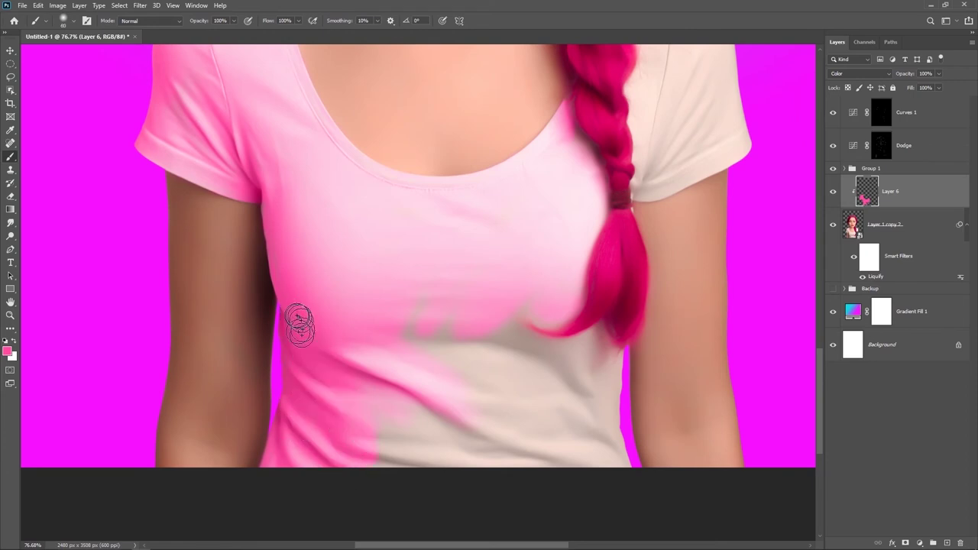
{"action": "mouse_move", "coordinate": [351, 333]}
{"action": "left_mouse_down"}
{"action": "mouse_move", "coordinate": [420, 317]}
{"action": "mouse_move", "coordinate": [538, 367]}
{"action": "mouse_move", "coordinate": [425, 360]}
{"action": "left_mouse_up"}
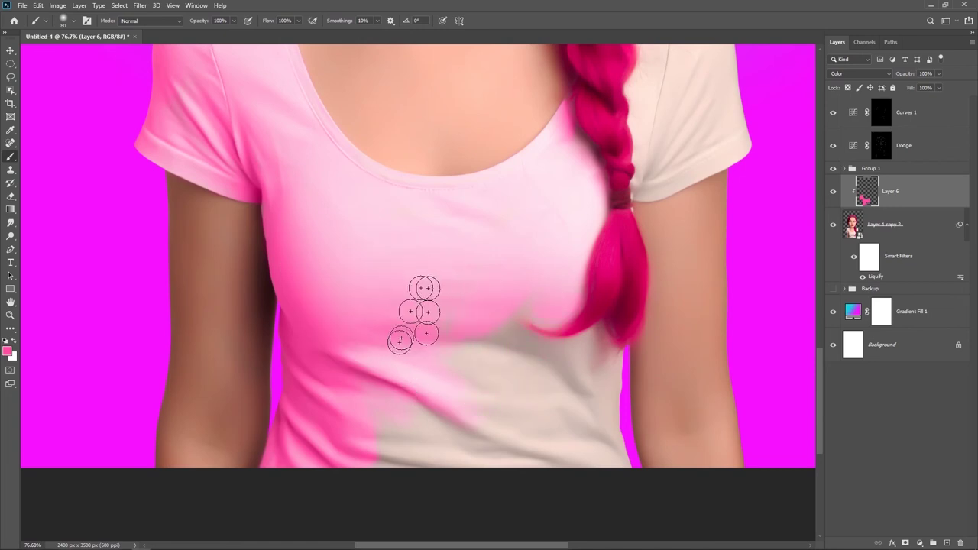
{"action": "left_click_drag", "start_coordinate": [450, 434], "coordinate": [433, 393]}
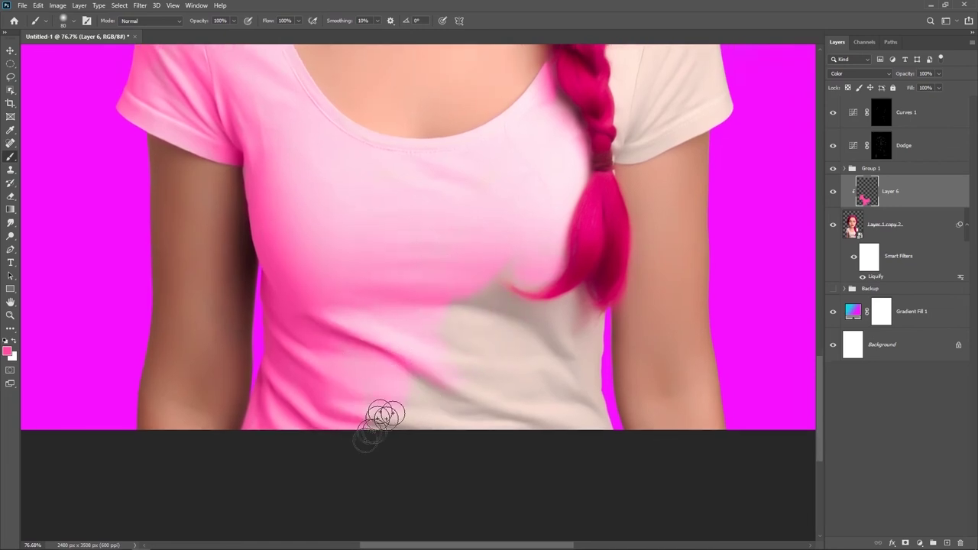
{"action": "mouse_move", "coordinate": [349, 425]}
{"action": "left_mouse_down"}
{"action": "mouse_move", "coordinate": [458, 401]}
{"action": "mouse_move", "coordinate": [592, 415]}
{"action": "mouse_move", "coordinate": [585, 428]}
{"action": "mouse_move", "coordinate": [562, 366]}
{"action": "left_mouse_up"}
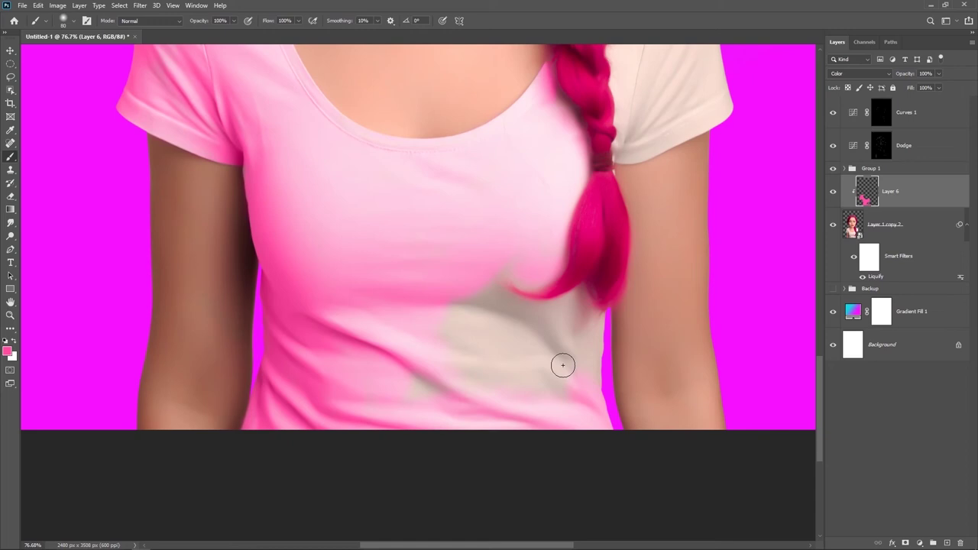
{"action": "left_click_drag", "start_coordinate": [421, 360], "coordinate": [461, 447]}
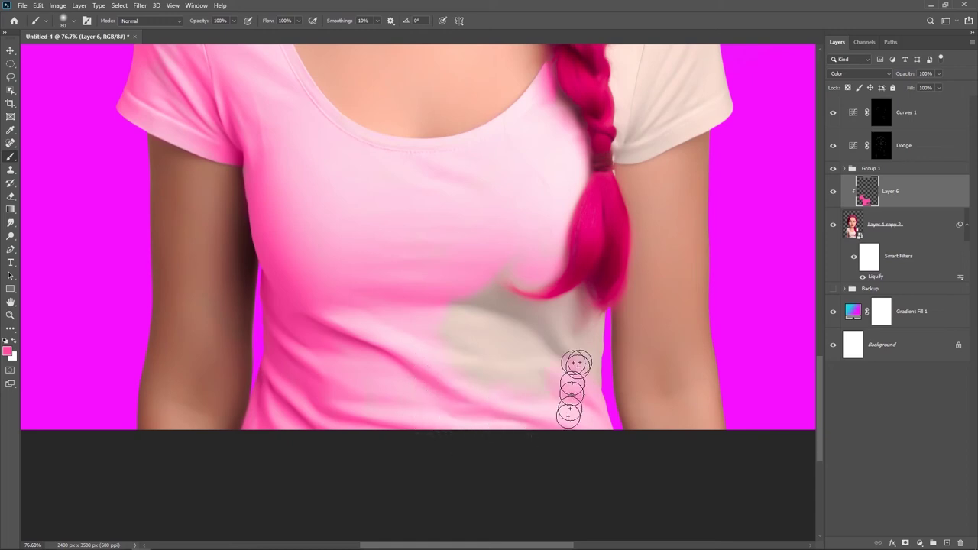
{"action": "mouse_move", "coordinate": [589, 359]}
{"action": "left_mouse_down"}
{"action": "mouse_move", "coordinate": [535, 377]}
{"action": "mouse_move", "coordinate": [459, 344]}
{"action": "mouse_move", "coordinate": [458, 316]}
{"action": "mouse_move", "coordinate": [535, 345]}
{"action": "mouse_move", "coordinate": [525, 371]}
{"action": "left_mouse_up"}
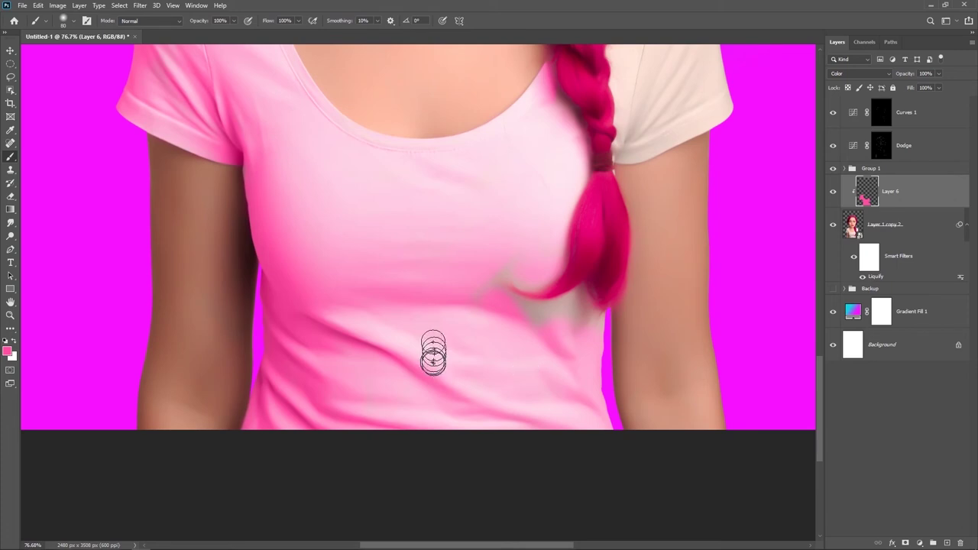
{"action": "mouse_move", "coordinate": [481, 290]}
{"action": "left_mouse_down"}
{"action": "mouse_move", "coordinate": [560, 314]}
{"action": "mouse_move", "coordinate": [568, 336]}
{"action": "left_mouse_up"}
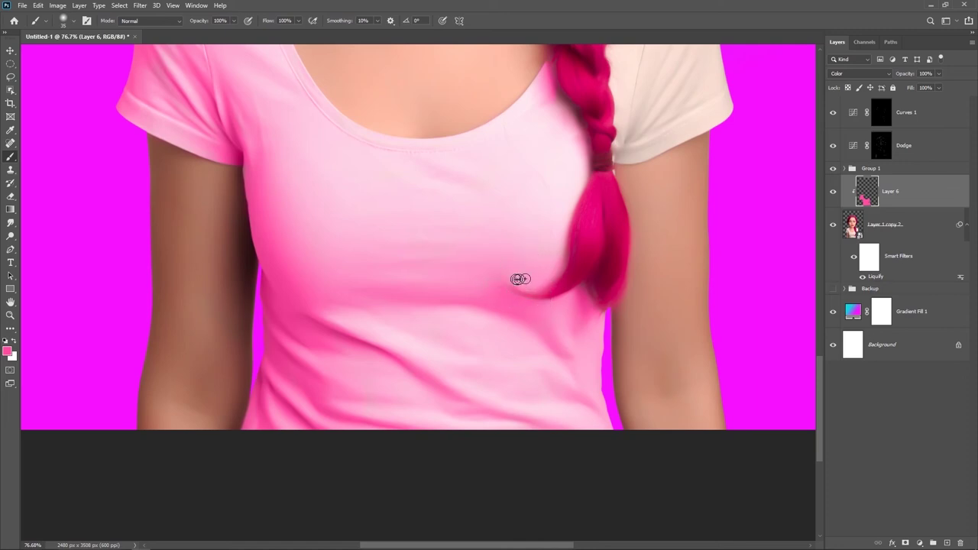
{"action": "scroll", "coordinate": [602, 299], "scroll_direction": "down", "scroll_amount": 5}
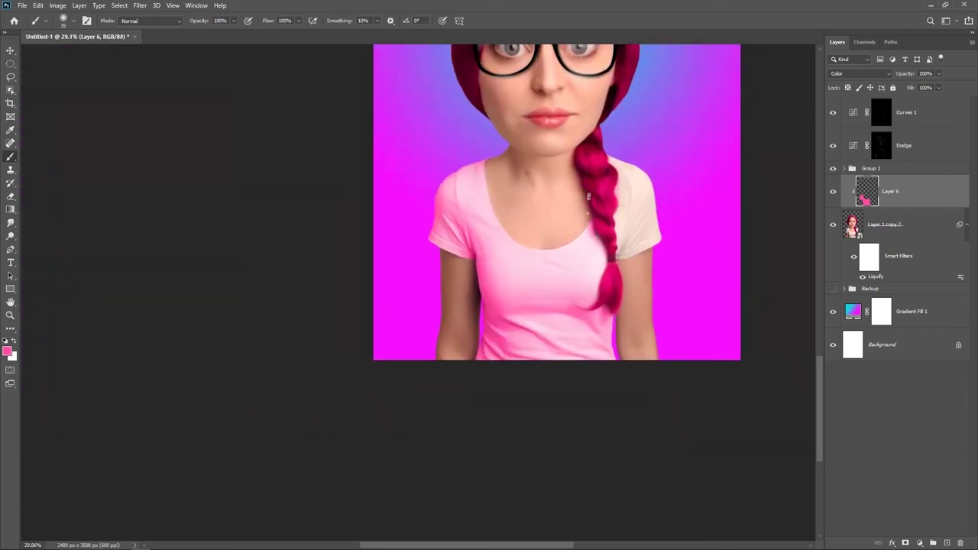
Paint the cream right sleeve beside the braid pink, using a smaller brush for its edge
{"action": "scroll", "coordinate": [433, 239], "scroll_direction": "up", "scroll_amount": 3}
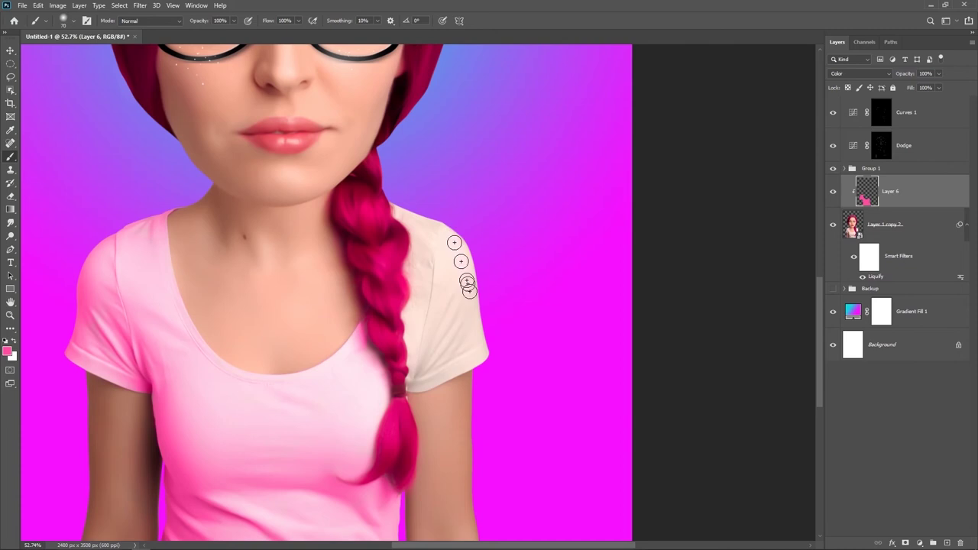
{"action": "mouse_move", "coordinate": [476, 339]}
{"action": "left_mouse_down"}
{"action": "mouse_move", "coordinate": [448, 218]}
{"action": "mouse_move", "coordinate": [421, 211]}
{"action": "mouse_move", "coordinate": [433, 229]}
{"action": "mouse_move", "coordinate": [418, 312]}
{"action": "mouse_move", "coordinate": [426, 279]}
{"action": "mouse_move", "coordinate": [443, 350]}
{"action": "mouse_move", "coordinate": [454, 328]}
{"action": "mouse_move", "coordinate": [473, 355]}
{"action": "mouse_move", "coordinate": [456, 339]}
{"action": "left_mouse_up"}
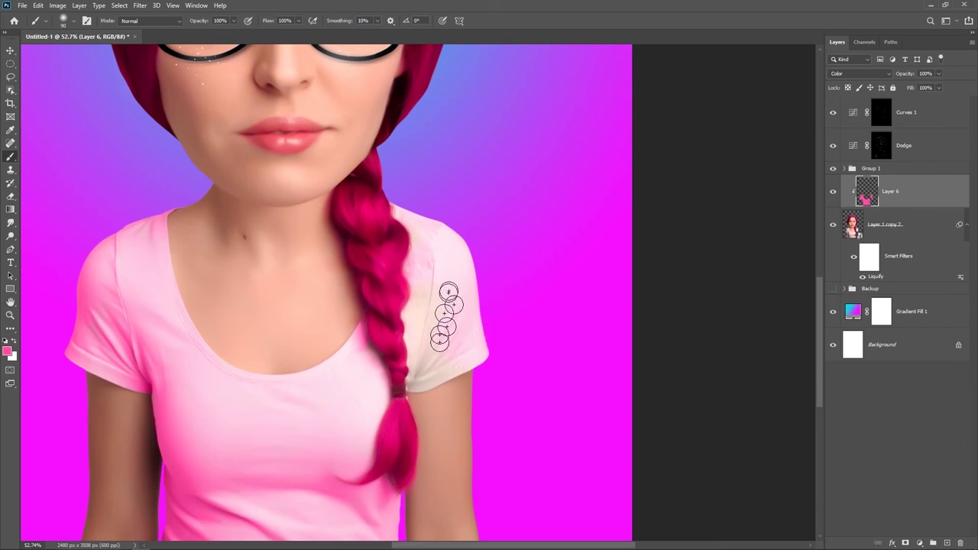
{"action": "left_click_drag", "start_coordinate": [389, 348], "coordinate": [418, 348]}
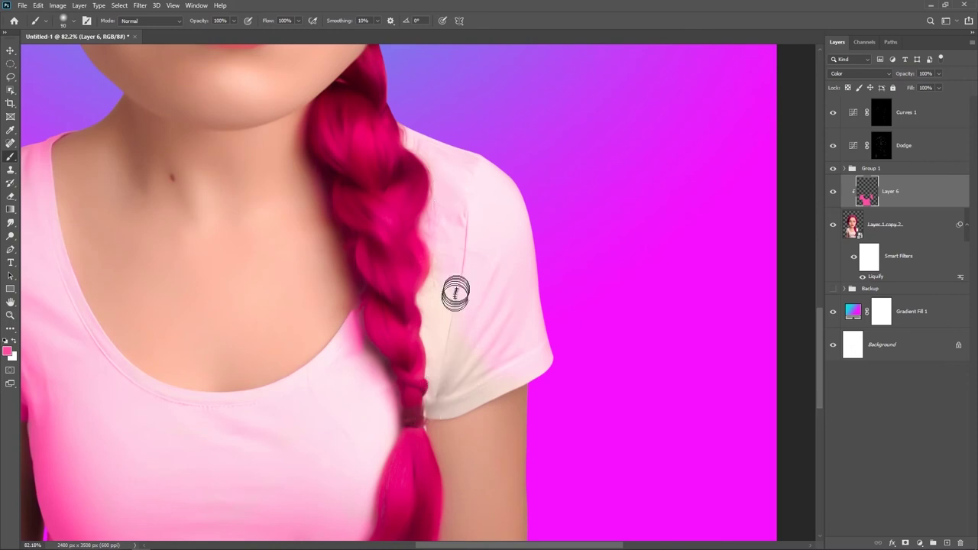
{"action": "mouse_move", "coordinate": [433, 325]}
{"action": "left_mouse_down"}
{"action": "mouse_move", "coordinate": [443, 371]}
{"action": "mouse_move", "coordinate": [452, 339]}
{"action": "mouse_move", "coordinate": [489, 382]}
{"action": "mouse_move", "coordinate": [504, 305]}
{"action": "left_mouse_up"}
{"action": "key", "text": "bracketleft"}
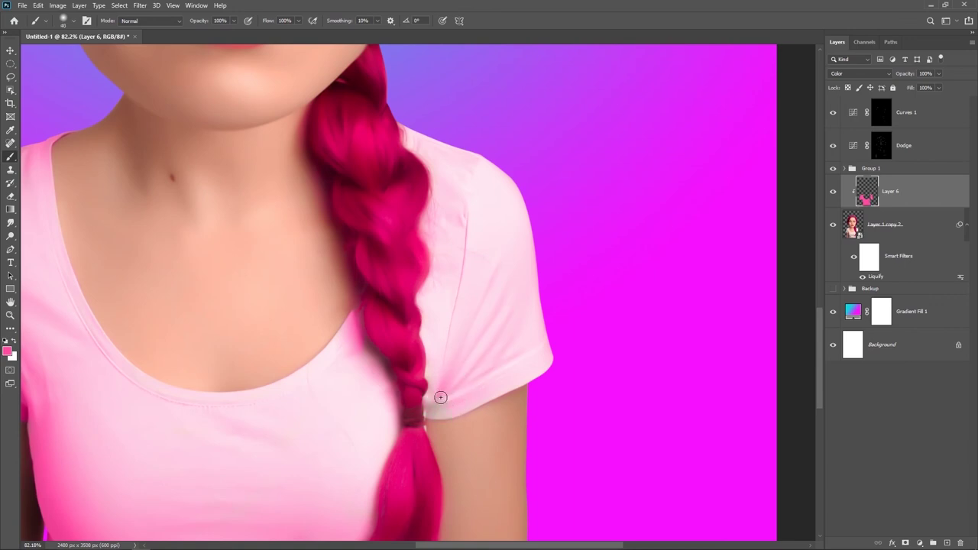
{"action": "mouse_move", "coordinate": [430, 398]}
{"action": "left_mouse_down"}
{"action": "mouse_move", "coordinate": [469, 402]}
{"action": "mouse_move", "coordinate": [434, 374]}
{"action": "mouse_move", "coordinate": [428, 410]}
{"action": "mouse_move", "coordinate": [502, 375]}
{"action": "mouse_move", "coordinate": [515, 384]}
{"action": "mouse_move", "coordinate": [432, 412]}
{"action": "left_mouse_up"}
{"action": "scroll", "coordinate": [509, 280], "scroll_direction": "down", "scroll_amount": 3}
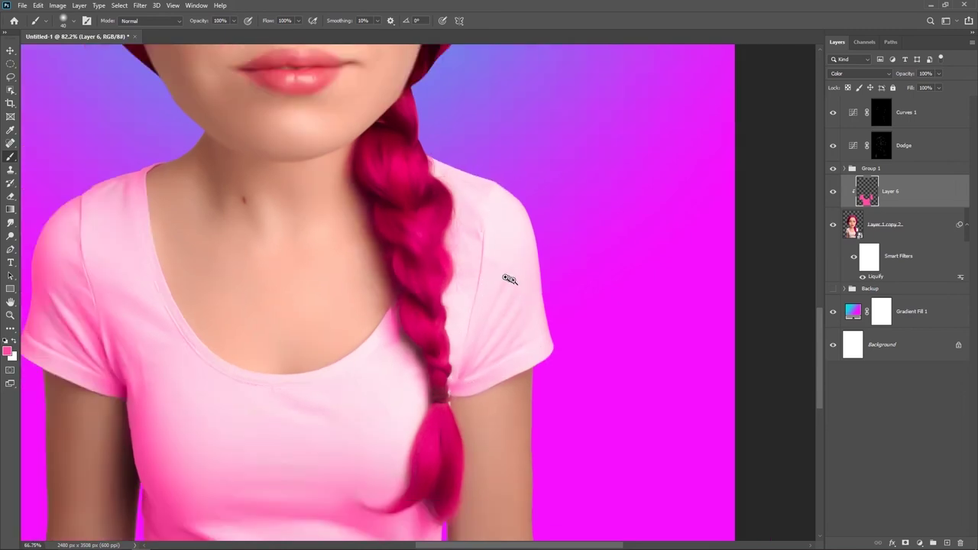
{"action": "scroll", "coordinate": [473, 274], "scroll_direction": "down", "scroll_amount": 2}
{"action": "scroll", "coordinate": [473, 273], "scroll_direction": "down", "scroll_amount": 1}
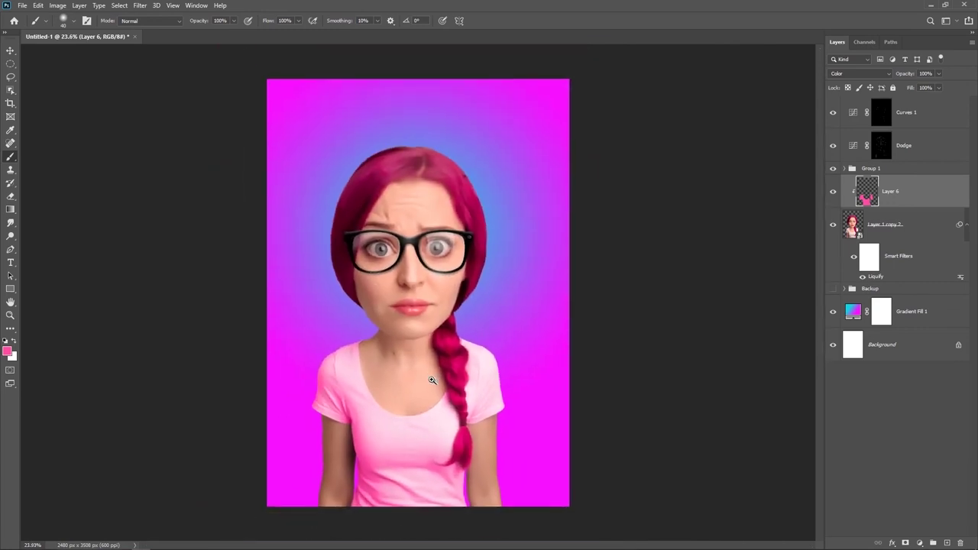
{"action": "left_click", "coordinate": [920, 543]}
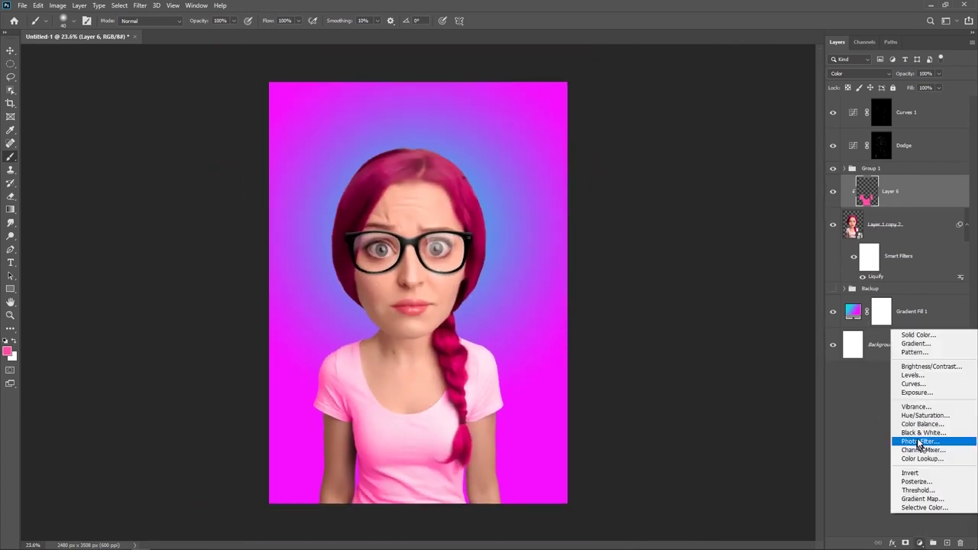
{"action": "left_click", "coordinate": [923, 415]}
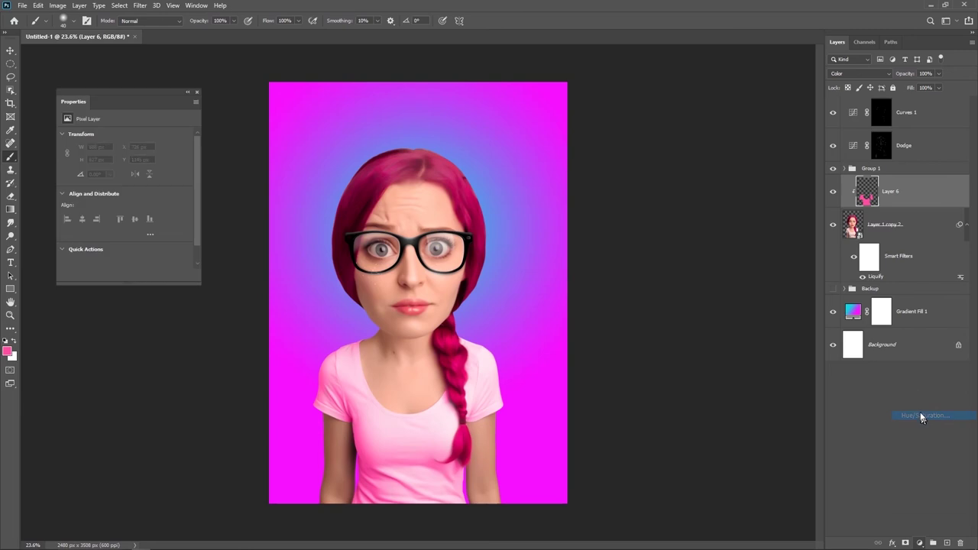
{"action": "left_click", "coordinate": [126, 275]}
{"action": "mouse_move", "coordinate": [124, 175]}
{"action": "left_mouse_down"}
{"action": "mouse_move", "coordinate": [109, 176]}
{"action": "mouse_move", "coordinate": [159, 175]}
{"action": "left_mouse_up"}
{"action": "left_click", "coordinate": [183, 275]}
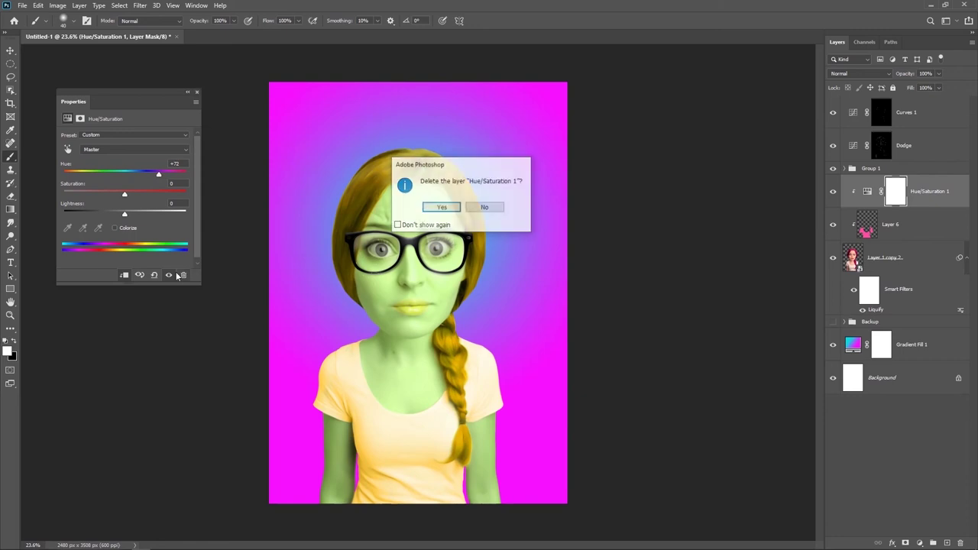
{"action": "key", "text": "Return"}
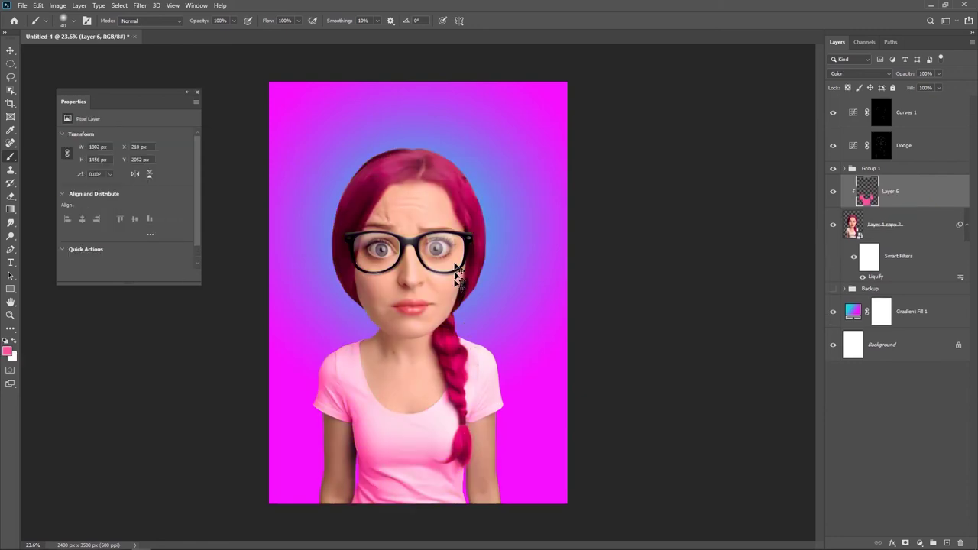
{"action": "scroll", "coordinate": [480, 361], "scroll_direction": "up", "scroll_amount": 2}
{"action": "scroll", "coordinate": [480, 361], "scroll_direction": "down", "scroll_amount": 2}
{"action": "scroll", "coordinate": [466, 321], "scroll_direction": "up", "scroll_amount": 3}
{"action": "right_click", "coordinate": [279, 219]}
Choose the soft brush preset and sample purple from the canvas as the foreground colour
{"action": "left_click", "coordinate": [376, 350]}
{"action": "key", "text": "Return"}
{"action": "scroll", "coordinate": [436, 415], "scroll_direction": "up", "scroll_amount": 1}
{"action": "scroll", "coordinate": [437, 415], "scroll_direction": "up", "scroll_amount": 1}
{"action": "left_click", "coordinate": [8, 351]}
{"action": "left_click", "coordinate": [552, 125]}
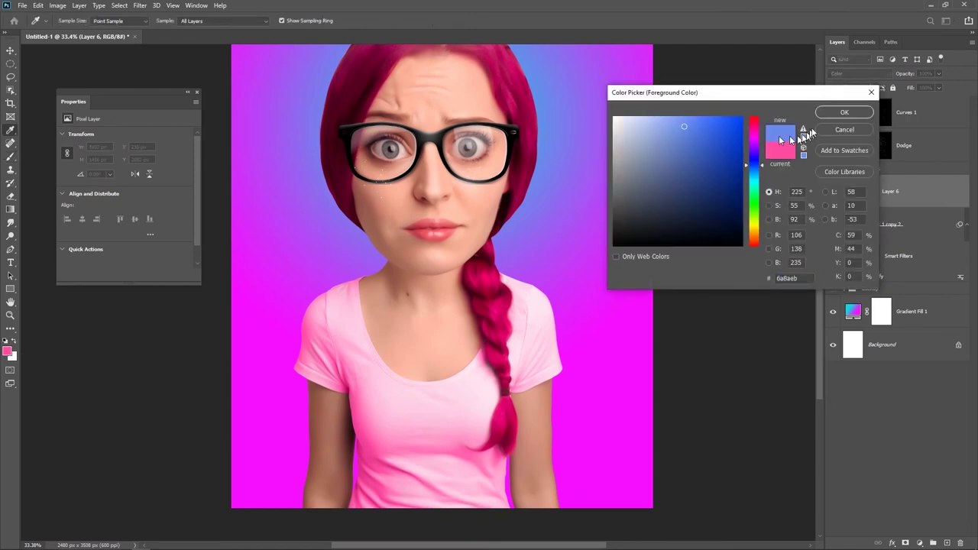
{"action": "left_click", "coordinate": [605, 174]}
{"action": "left_click", "coordinate": [835, 114]}
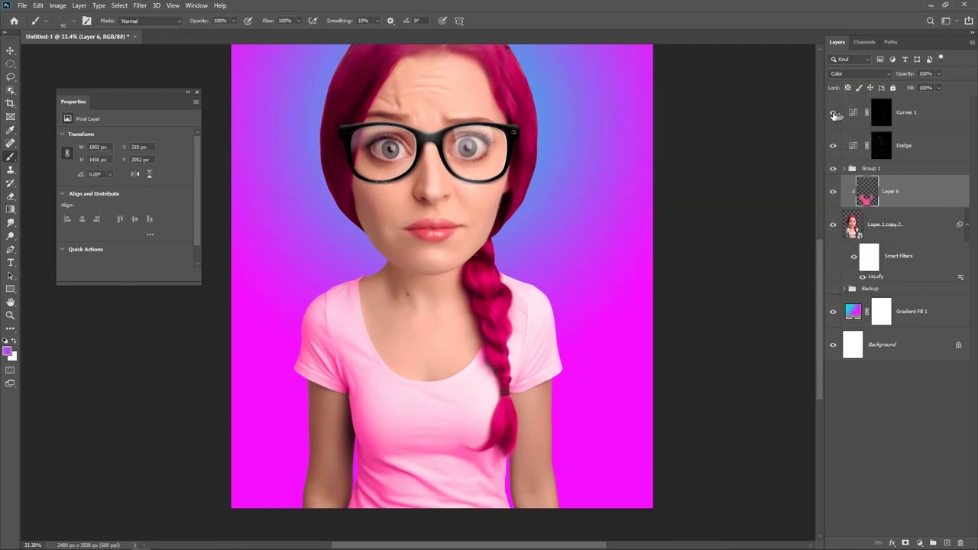
Create new Layer 7 and paint purple speckles over the shirt
{"action": "key", "text": "ctrl+shift+n"}
{"action": "key", "text": "Return"}
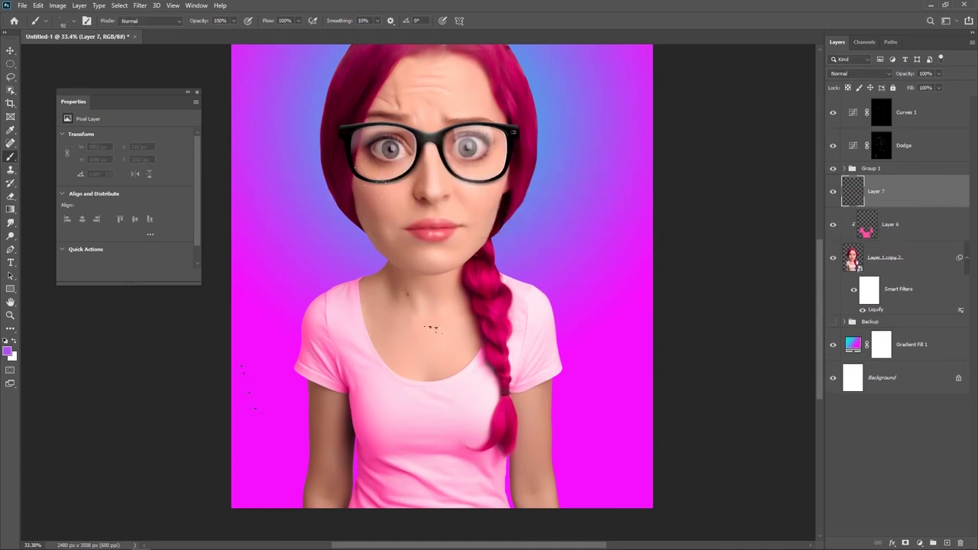
{"action": "left_click_drag", "start_coordinate": [390, 441], "coordinate": [419, 415]}
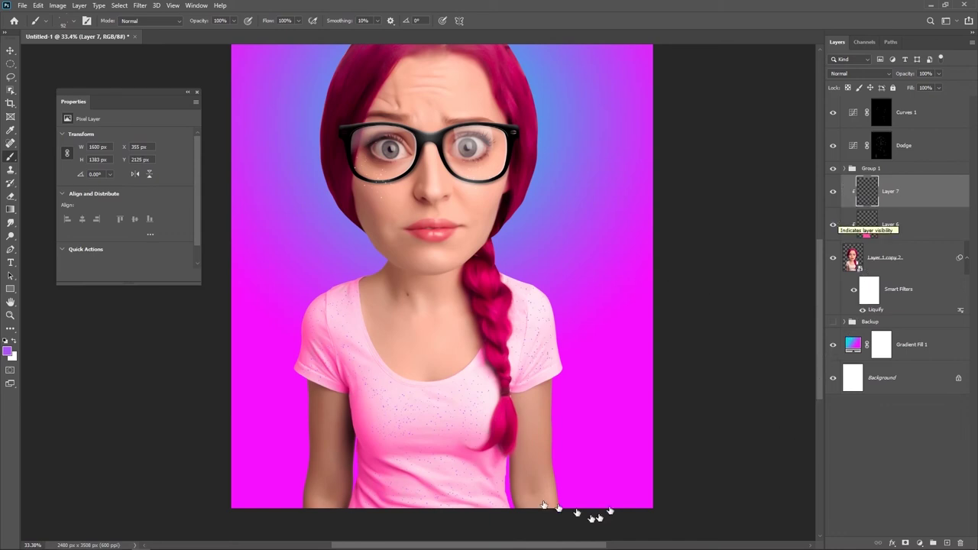
Switch the foreground to bright cyan and add a layer mask to Layer 7
{"action": "left_click", "coordinate": [7, 351]}
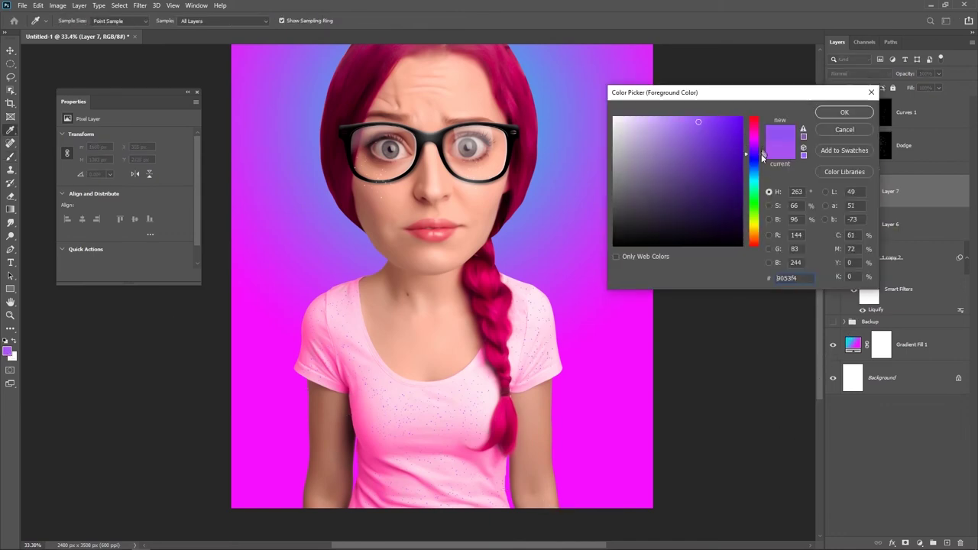
{"action": "left_click_drag", "start_coordinate": [762, 148], "coordinate": [762, 182]}
{"action": "left_click", "coordinate": [732, 122]}
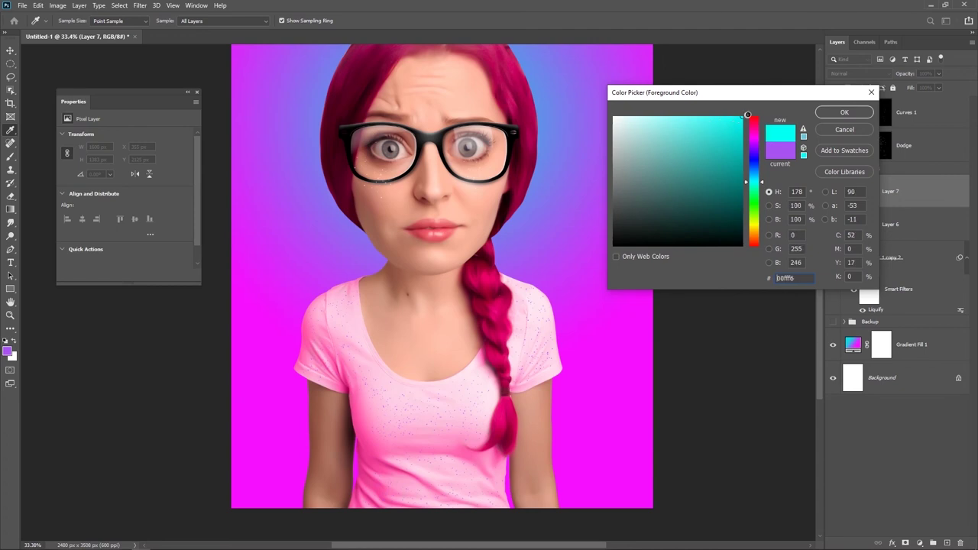
{"action": "left_click", "coordinate": [844, 112]}
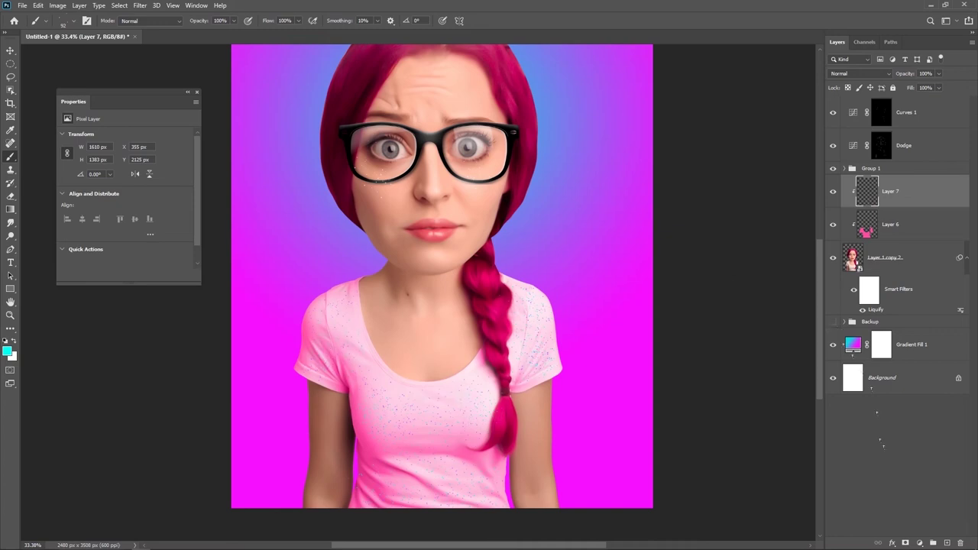
{"action": "left_click", "coordinate": [906, 543]}
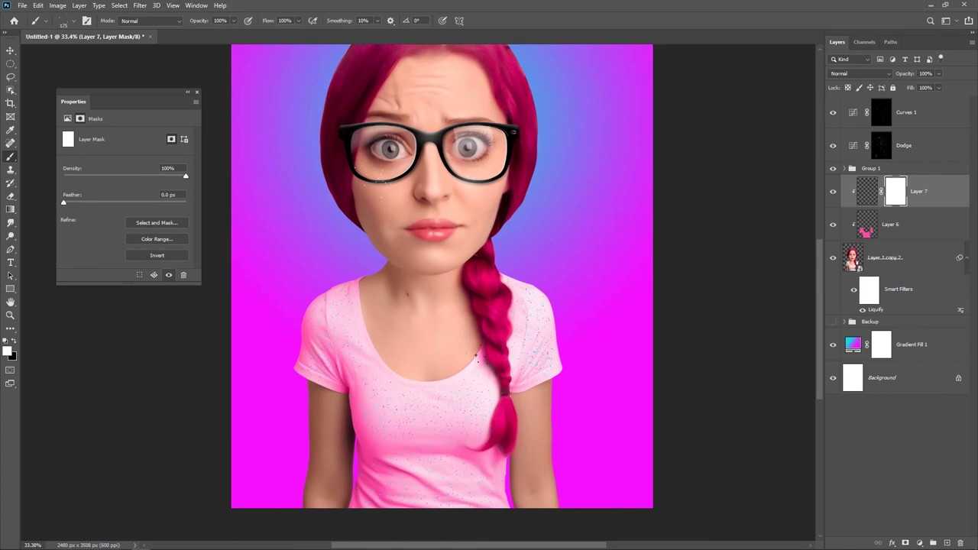
Choose a 300 px brush and target Layer 7's mask to hide speckles along the sleeve edge
{"action": "right_click", "coordinate": [394, 291]}
{"action": "left_click", "coordinate": [481, 437]}
{"action": "key", "text": "Return"}
{"action": "key", "text": "alt+bracketleft"}
{"action": "left_click", "coordinate": [459, 397], "text": "alt"}
{"action": "scroll", "coordinate": [500, 401], "scroll_direction": "up", "scroll_amount": 5}
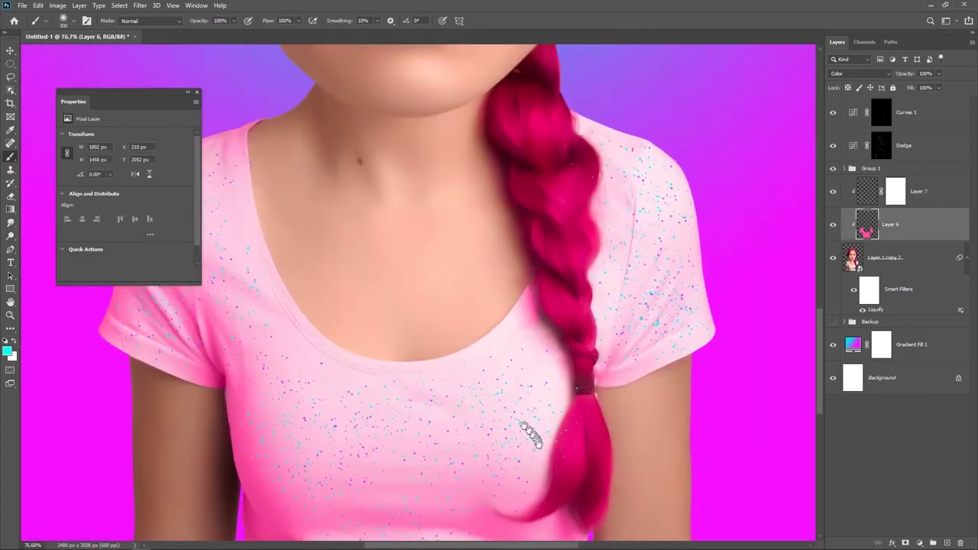
{"action": "mouse_move", "coordinate": [522, 311]}
{"action": "left_mouse_down"}
{"action": "mouse_move", "coordinate": [516, 349]}
{"action": "mouse_move", "coordinate": [519, 327]}
{"action": "mouse_move", "coordinate": [512, 338]}
{"action": "left_mouse_up"}
{"action": "left_click", "coordinate": [894, 199]}
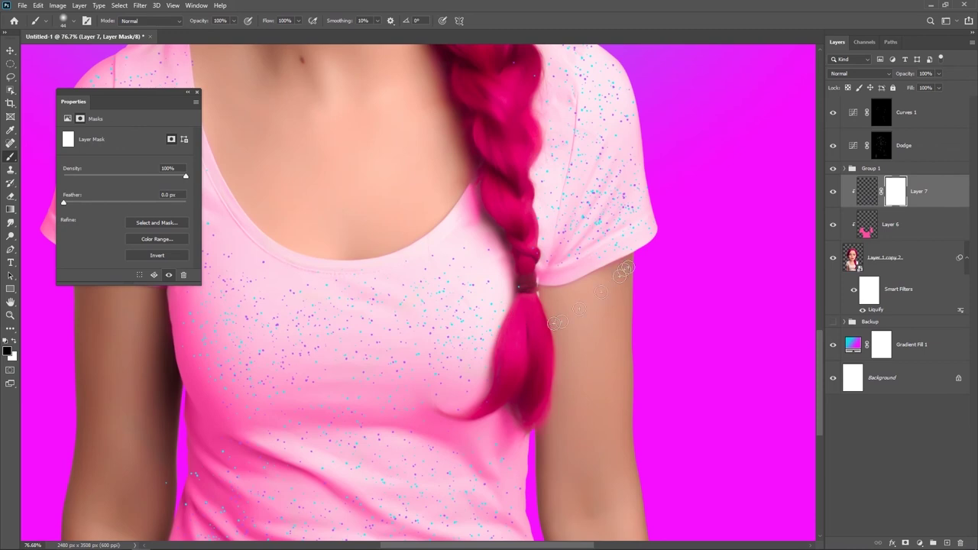
{"action": "scroll", "coordinate": [559, 386], "scroll_direction": "down", "scroll_amount": 3}
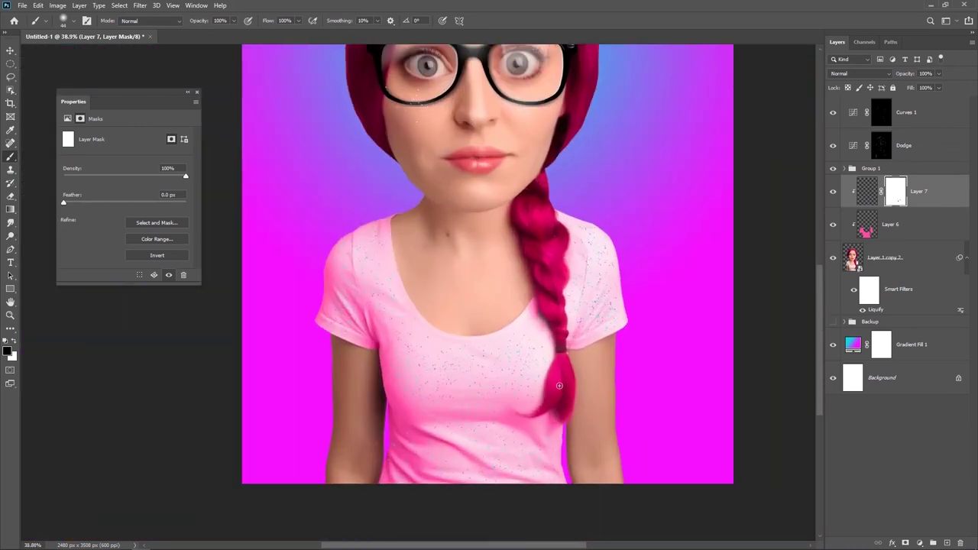
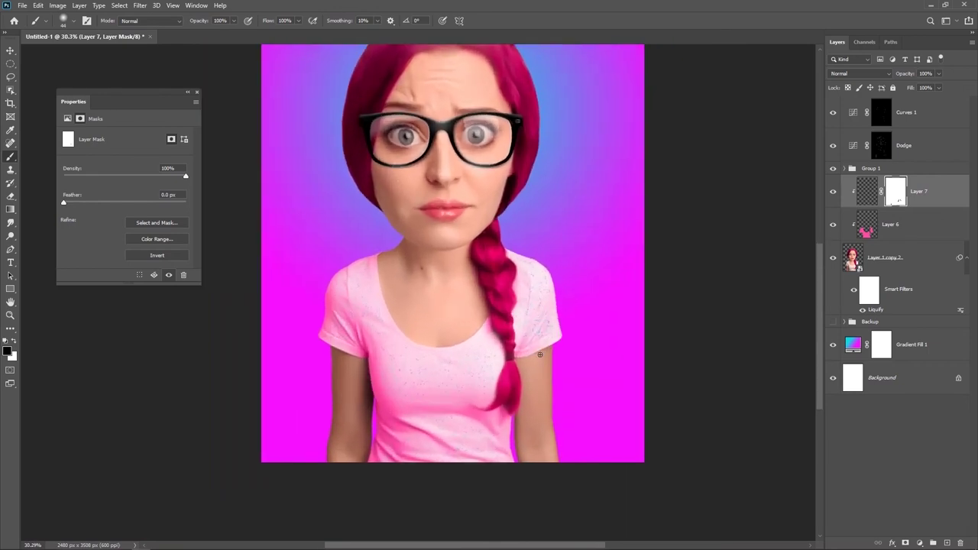
Select the Dodge layer mask, check the brush settings and preview with Dodge hidden
{"action": "left_click", "coordinate": [881, 145]}
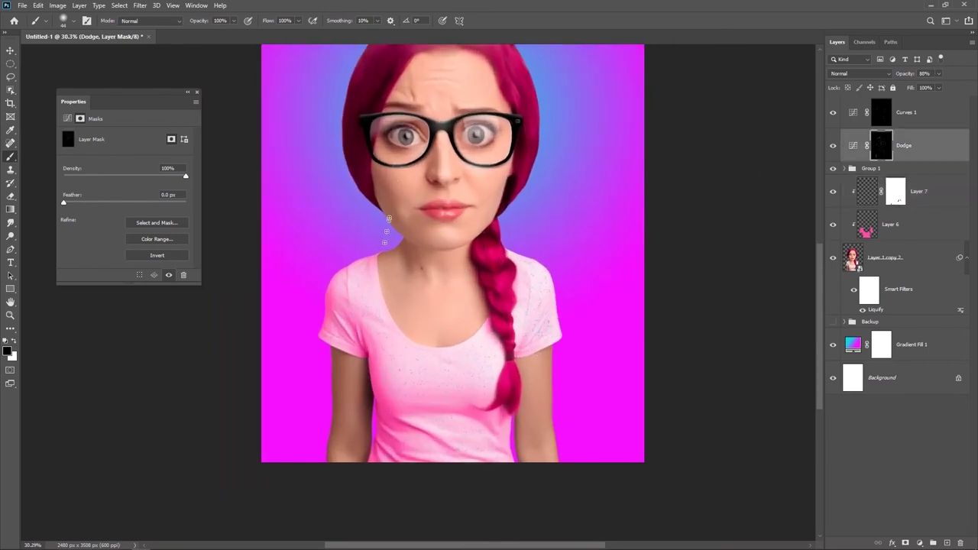
{"action": "right_click", "coordinate": [388, 188]}
{"action": "scroll", "coordinate": [443, 350], "scroll_direction": "up", "scroll_amount": 1}
{"action": "scroll", "coordinate": [491, 437], "scroll_direction": "up", "scroll_amount": 1}
{"action": "scroll", "coordinate": [382, 387], "scroll_direction": "up", "scroll_amount": 1}
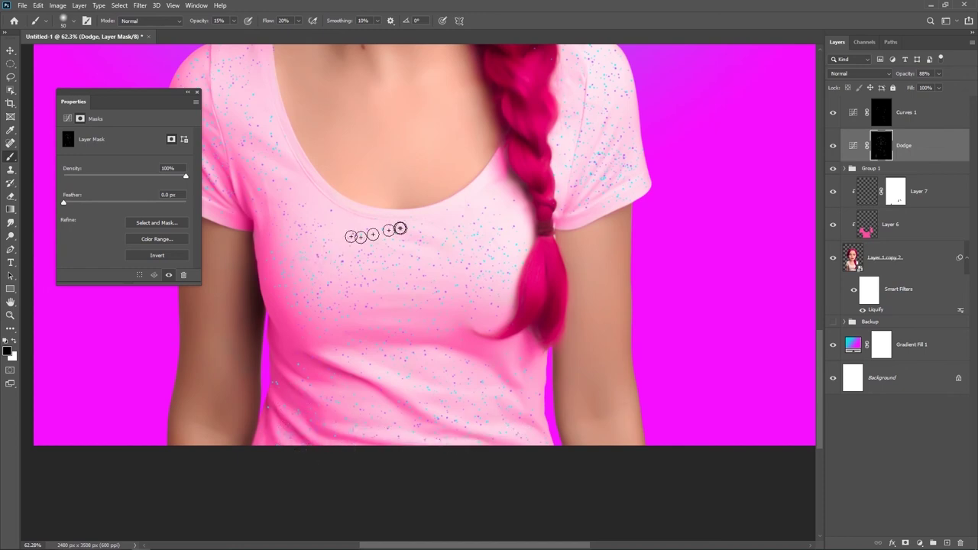
{"action": "left_click", "coordinate": [834, 145]}
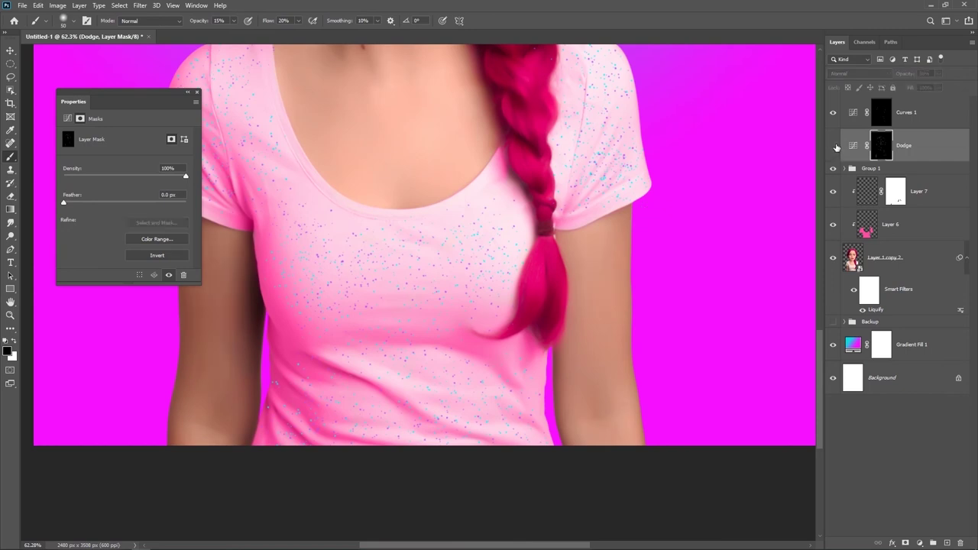
Paint white into the Dodge mask to lighten the lower pink shirt
{"action": "key", "text": "x"}
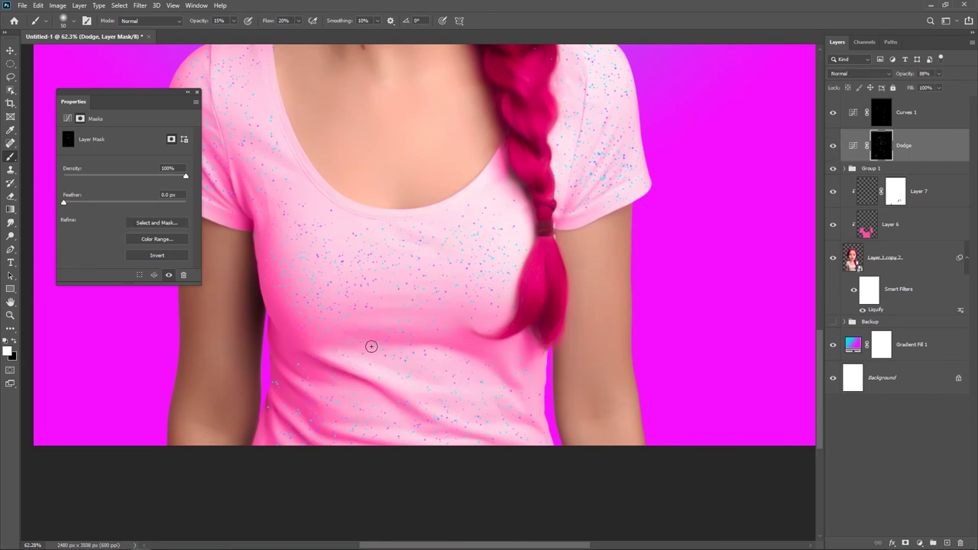
{"action": "left_click_drag", "start_coordinate": [464, 356], "coordinate": [440, 413]}
{"action": "mouse_move", "coordinate": [507, 425]}
{"action": "left_mouse_down"}
{"action": "mouse_move", "coordinate": [336, 421]}
{"action": "mouse_move", "coordinate": [418, 434]}
{"action": "left_mouse_up"}
{"action": "left_click_drag", "start_coordinate": [357, 402], "coordinate": [302, 381]}
{"action": "mouse_move", "coordinate": [386, 410]}
{"action": "left_mouse_down"}
{"action": "mouse_move", "coordinate": [268, 399]}
{"action": "mouse_move", "coordinate": [276, 418]}
{"action": "left_mouse_up"}
Toggle the Dodge and Curves 1 layers off and on to compare, ending on the Dodge mask
{"action": "left_click", "coordinate": [833, 145]}
{"action": "left_click", "coordinate": [833, 145]}
{"action": "left_click", "coordinate": [834, 145]}
{"action": "left_click", "coordinate": [834, 145]}
{"action": "left_click", "coordinate": [834, 145]}
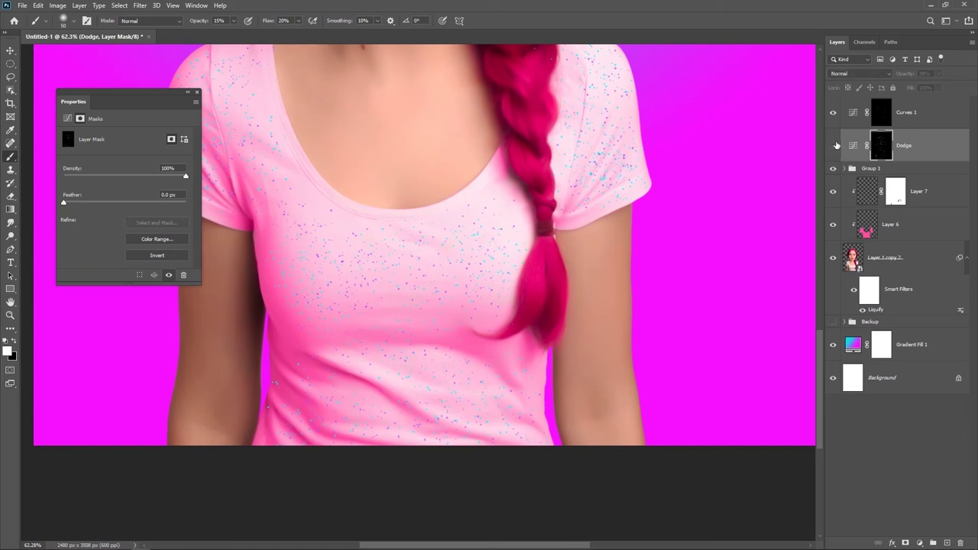
{"action": "left_click", "coordinate": [834, 145]}
{"action": "left_click", "coordinate": [887, 118]}
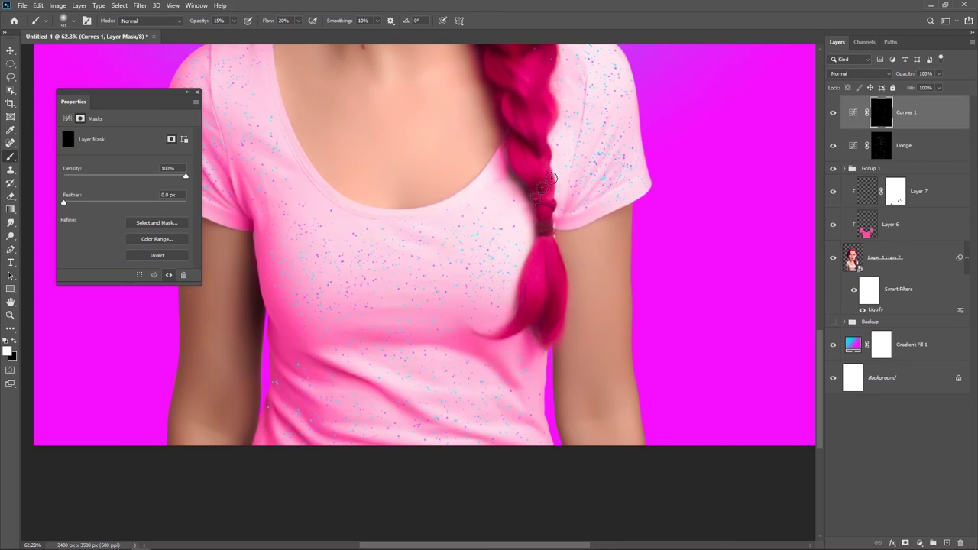
{"action": "left_click", "coordinate": [833, 113]}
{"action": "left_click", "coordinate": [881, 146]}
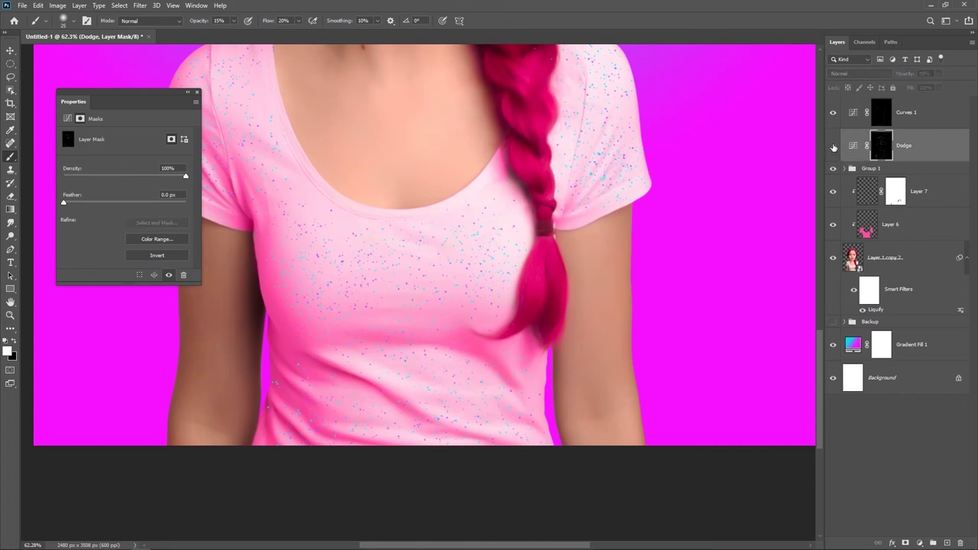
{"action": "key", "text": "alt+bracketright"}
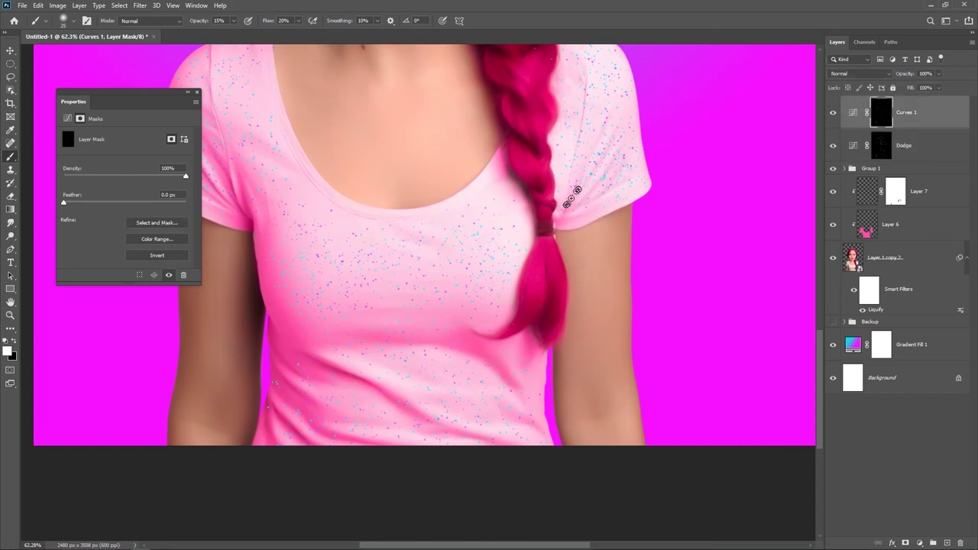
{"action": "left_click_drag", "start_coordinate": [249, 238], "coordinate": [366, 280]}
{"action": "left_click", "coordinate": [901, 156]}
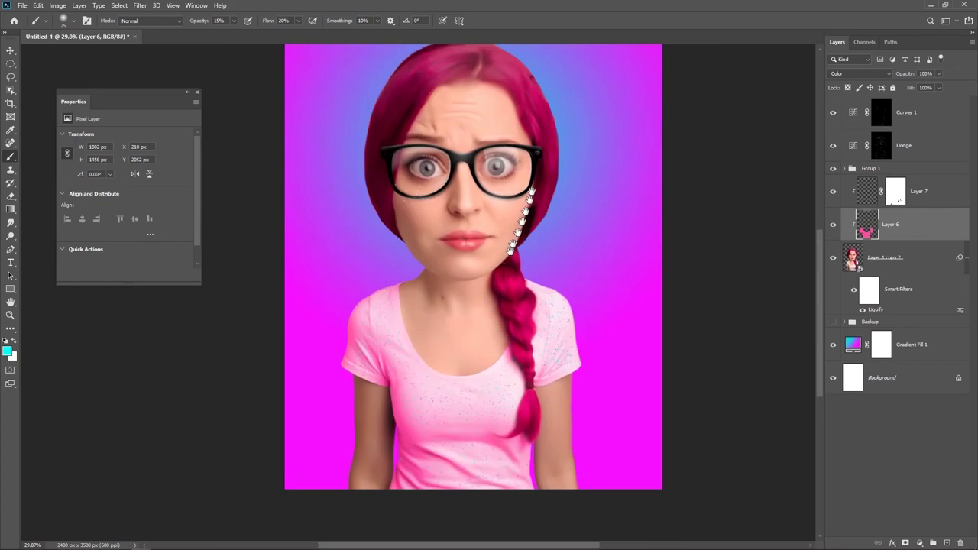
Group the layers from Curves 1 down to Layer 1 copy 2 into Group 2
{"action": "left_click_drag", "start_coordinate": [512, 246], "coordinate": [483, 293]}
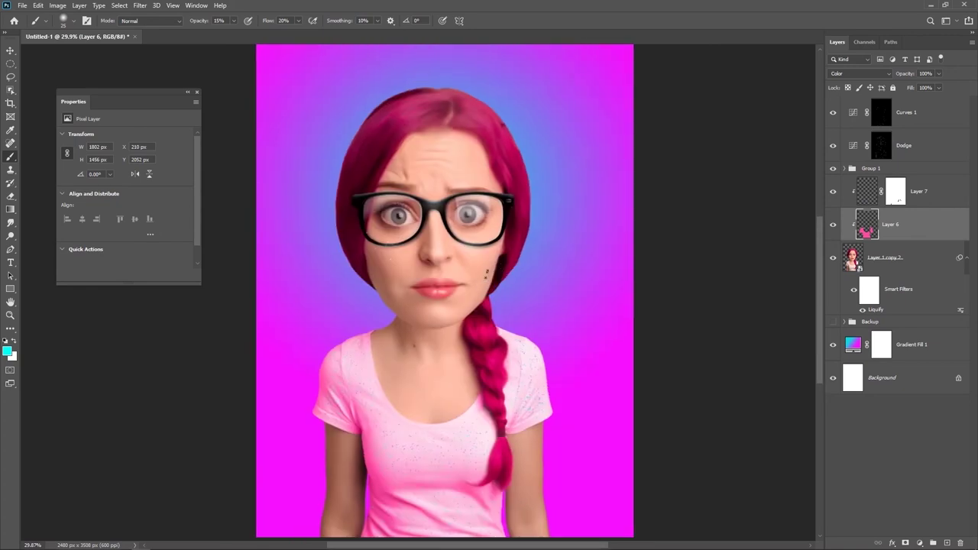
{"action": "scroll", "coordinate": [526, 308], "scroll_direction": "down", "scroll_amount": 2}
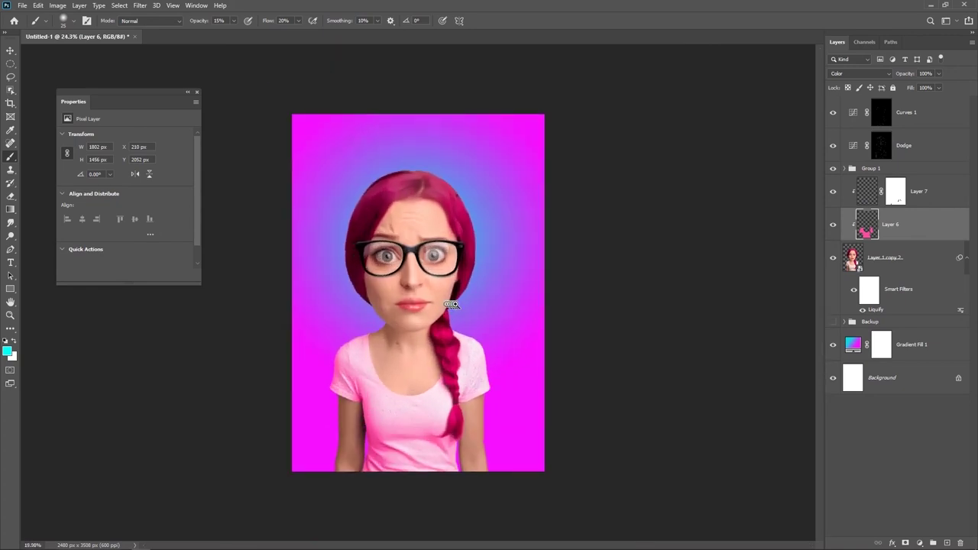
{"action": "left_click", "coordinate": [933, 149]}
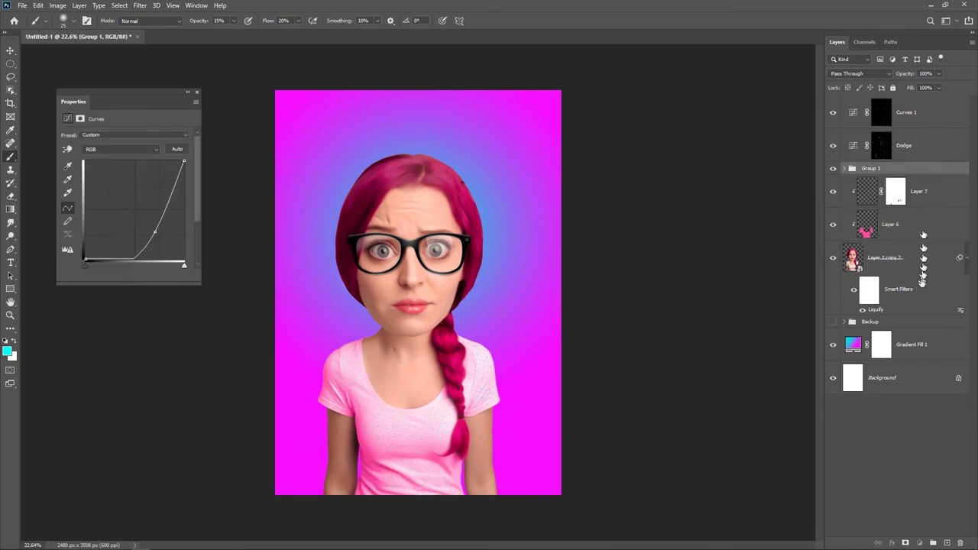
{"action": "left_click", "coordinate": [934, 114]}
{"action": "left_click", "coordinate": [916, 289], "text": "shift"}
{"action": "key", "text": "ctrl+g"}
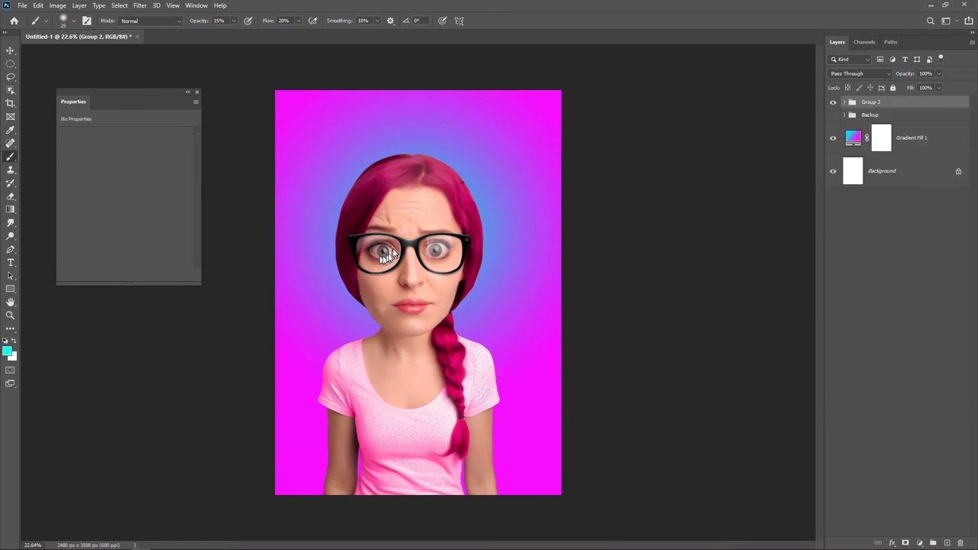
Duplicate Group 2 and convert Group 2 copy into a smart object
{"action": "right_click", "coordinate": [886, 103]}
{"action": "left_click", "coordinate": [871, 136]}
{"action": "key", "text": "Return"}
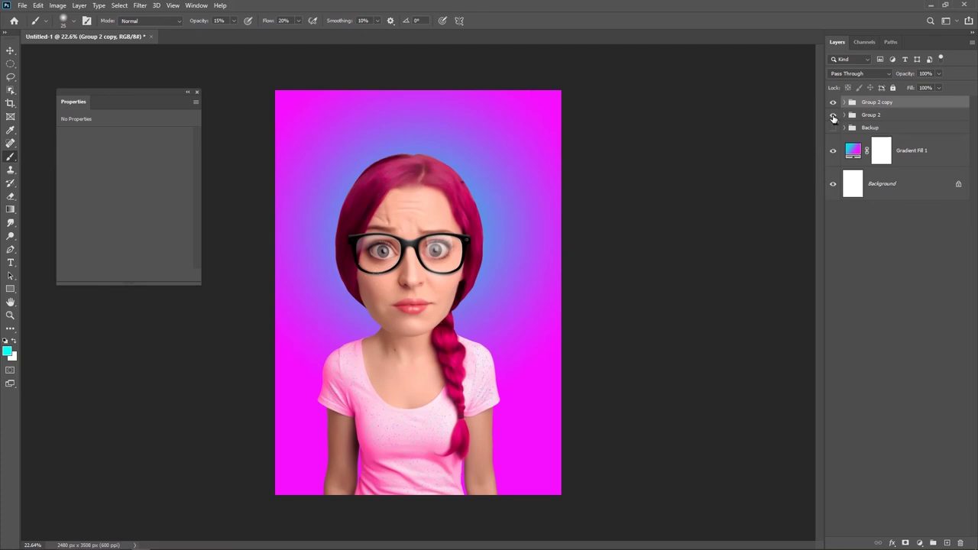
{"action": "right_click", "coordinate": [876, 104]}
{"action": "left_click", "coordinate": [902, 233]}
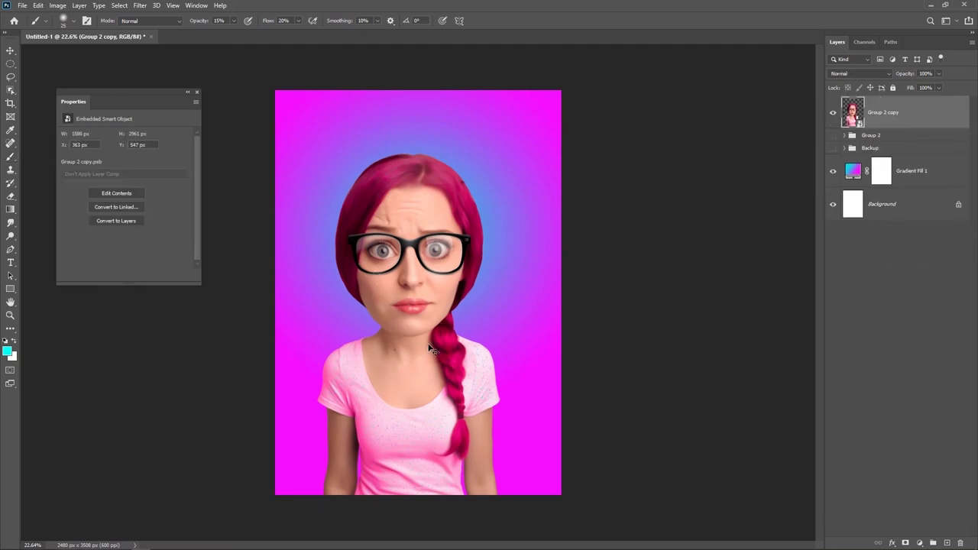
Nudge the smart object slightly right to X 423 px and add a new Layer 8
{"action": "key", "text": "ctrl+t"}
{"action": "mouse_move", "coordinate": [432, 226]}
{"action": "left_mouse_down"}
{"action": "mouse_move", "coordinate": [443, 223]}
{"action": "mouse_move", "coordinate": [433, 220]}
{"action": "left_mouse_up"}
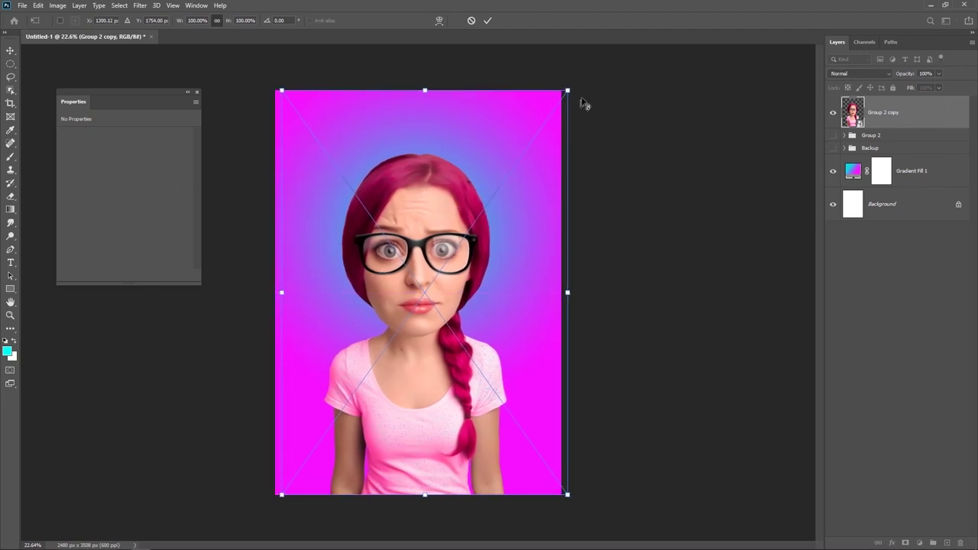
{"action": "left_click", "coordinate": [487, 21]}
{"action": "key", "text": "b"}
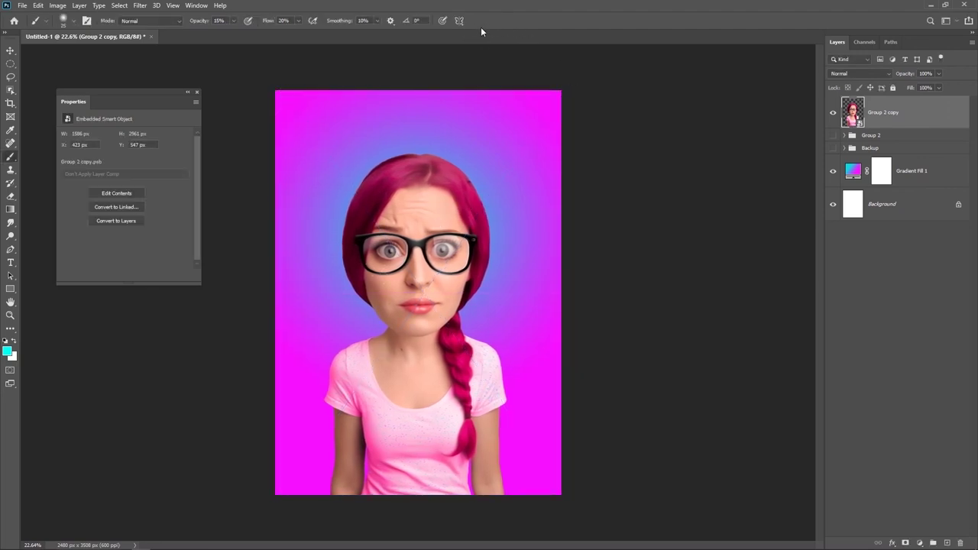
{"action": "scroll", "coordinate": [501, 334], "scroll_direction": "down", "scroll_amount": 1}
{"action": "scroll", "coordinate": [501, 334], "scroll_direction": "up", "scroll_amount": 1}
{"action": "left_click", "coordinate": [947, 543]}
Set Layer 8 to Overlay and paint a large soft glow on the lower shirt
{"action": "left_click", "coordinate": [860, 73]}
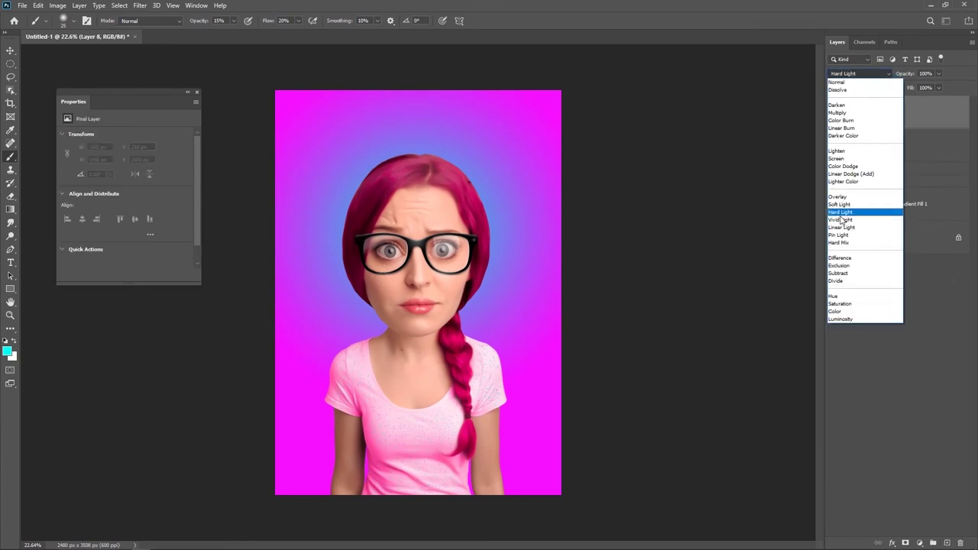
{"action": "left_click", "coordinate": [855, 212]}
{"action": "left_click_drag", "start_coordinate": [200, 20], "coordinate": [336, 20]}
{"action": "left_click_drag", "start_coordinate": [435, 458], "coordinate": [485, 455]}
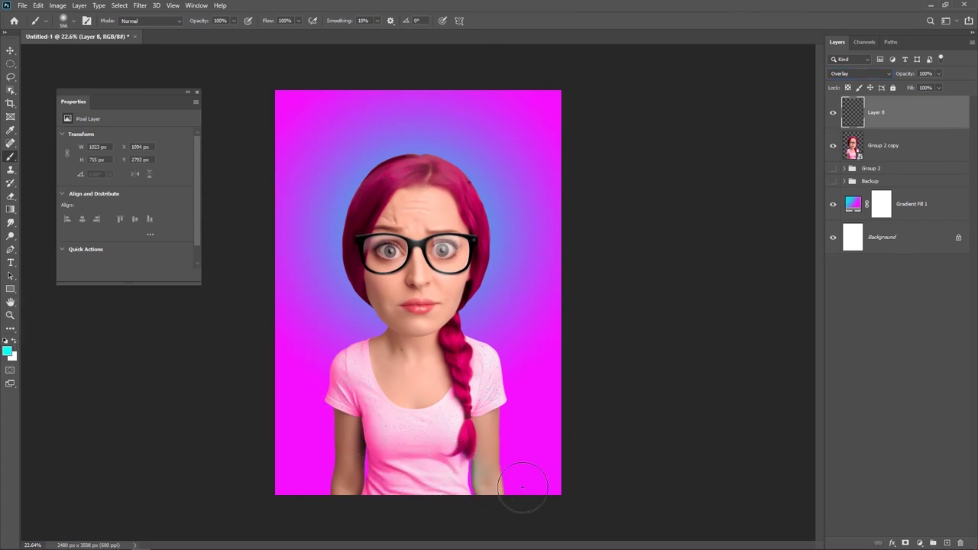
Try gold and orange-red paint colours, then paint a soft green glow on the shirt
{"action": "left_click", "coordinate": [7, 351]}
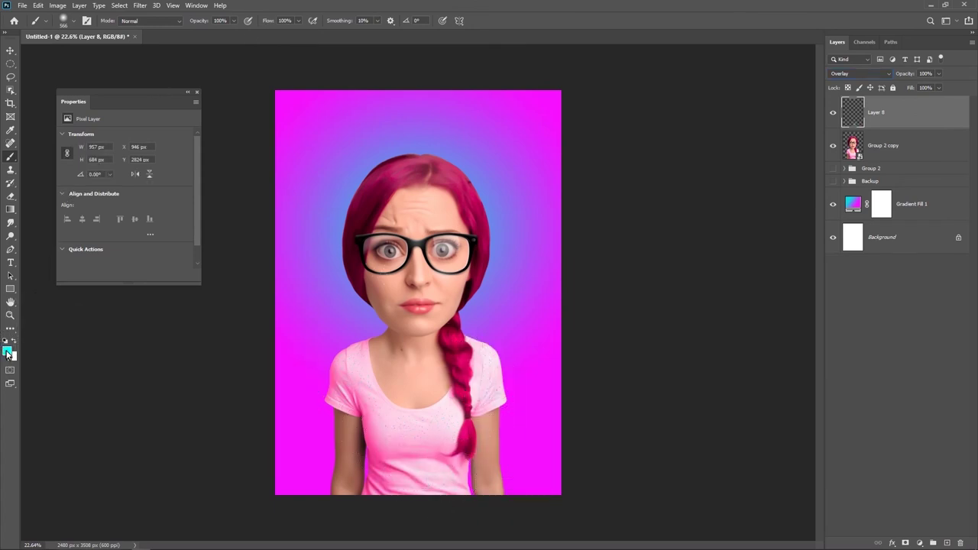
{"action": "left_click_drag", "start_coordinate": [761, 187], "coordinate": [761, 234]}
{"action": "left_click", "coordinate": [843, 112]}
{"action": "left_click_drag", "start_coordinate": [419, 428], "coordinate": [405, 428]}
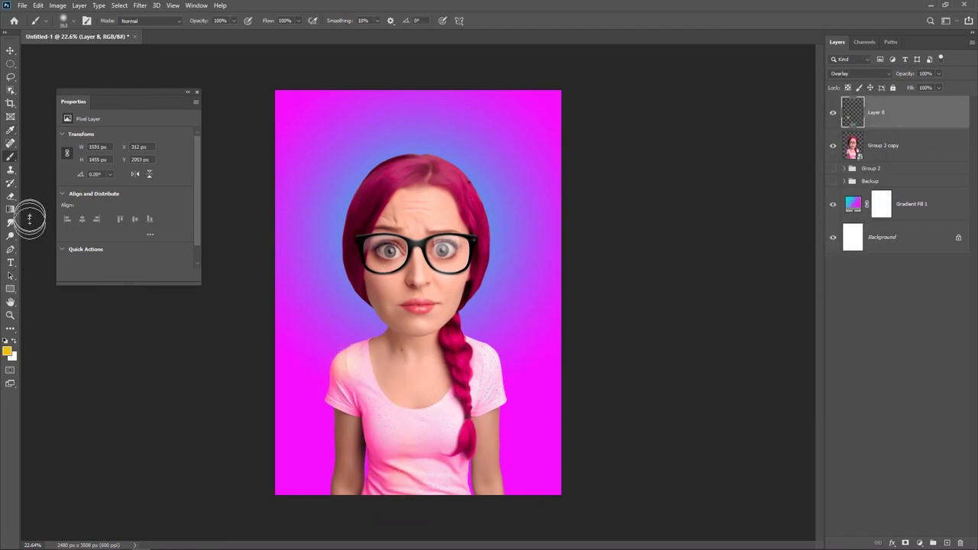
{"action": "left_click", "coordinate": [8, 352]}
{"action": "left_click_drag", "start_coordinate": [754, 230], "coordinate": [754, 240]}
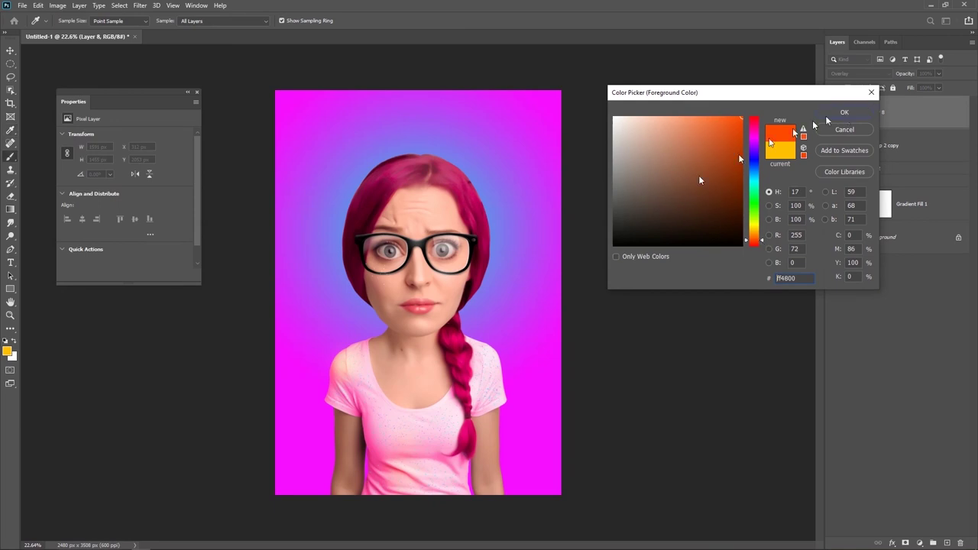
{"action": "left_click", "coordinate": [833, 114]}
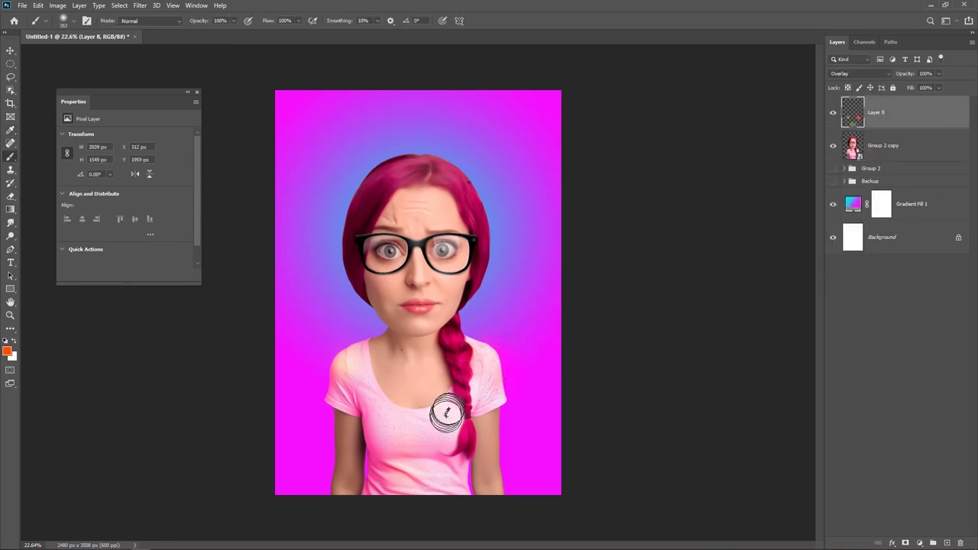
{"action": "left_click", "coordinate": [8, 351]}
{"action": "left_click_drag", "start_coordinate": [754, 240], "coordinate": [759, 208]}
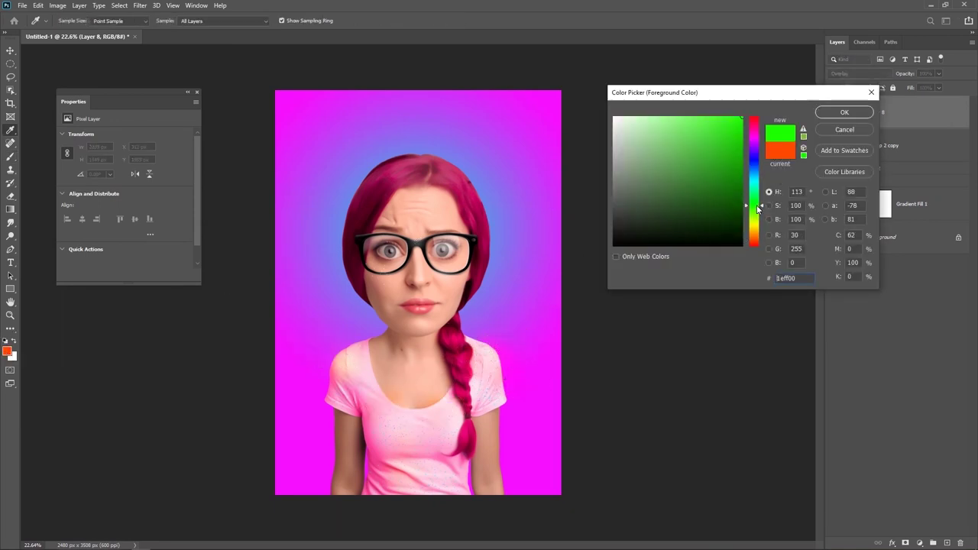
{"action": "left_click", "coordinate": [844, 113]}
{"action": "left_click_drag", "start_coordinate": [382, 421], "coordinate": [386, 436]}
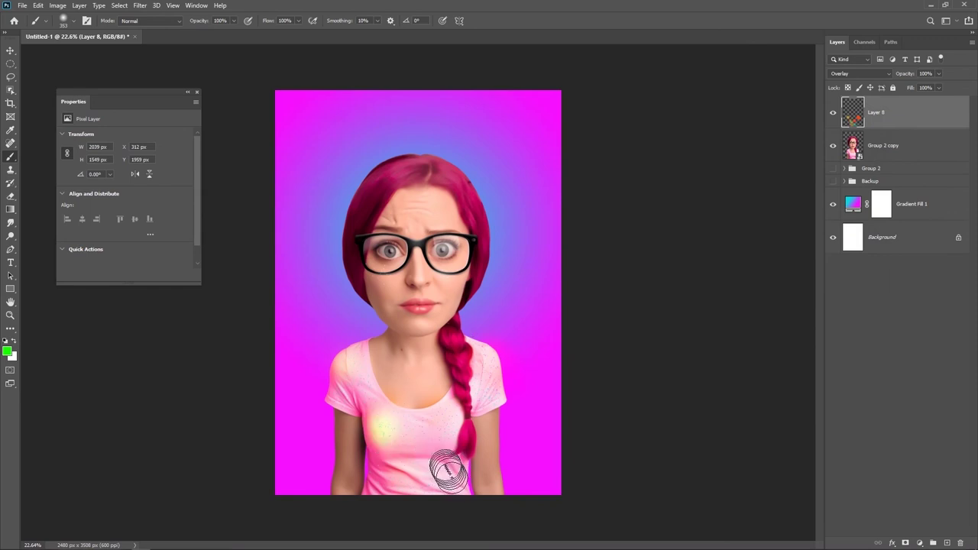
Compare the glow strokes on and off, then clip Layer 8 to Group 2 copy
{"action": "key", "text": "ctrl+minus"}
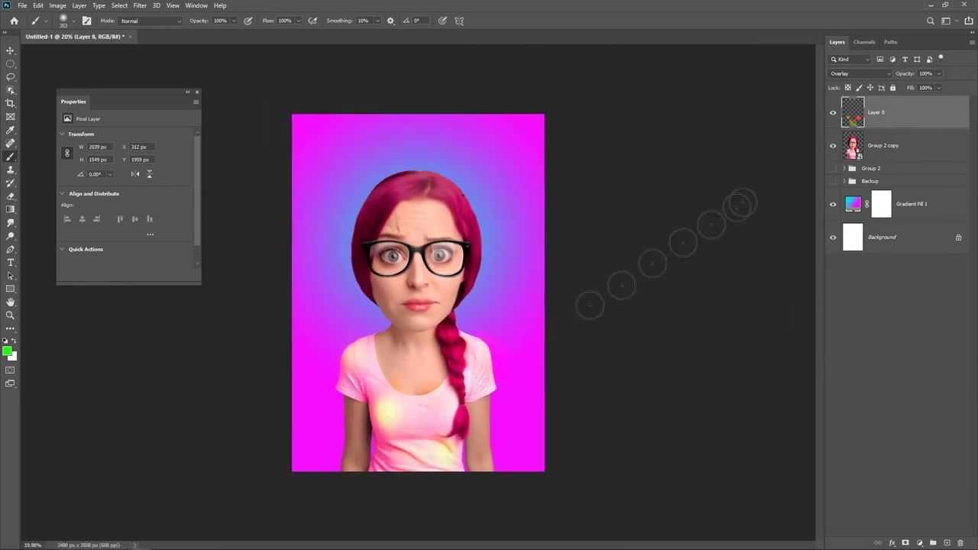
{"action": "left_click", "coordinate": [833, 113]}
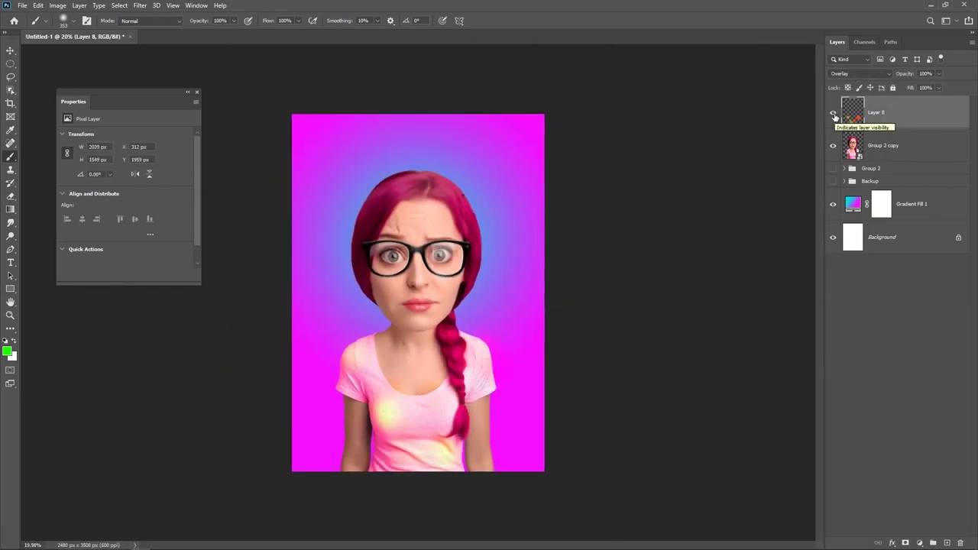
{"action": "left_click", "coordinate": [833, 113]}
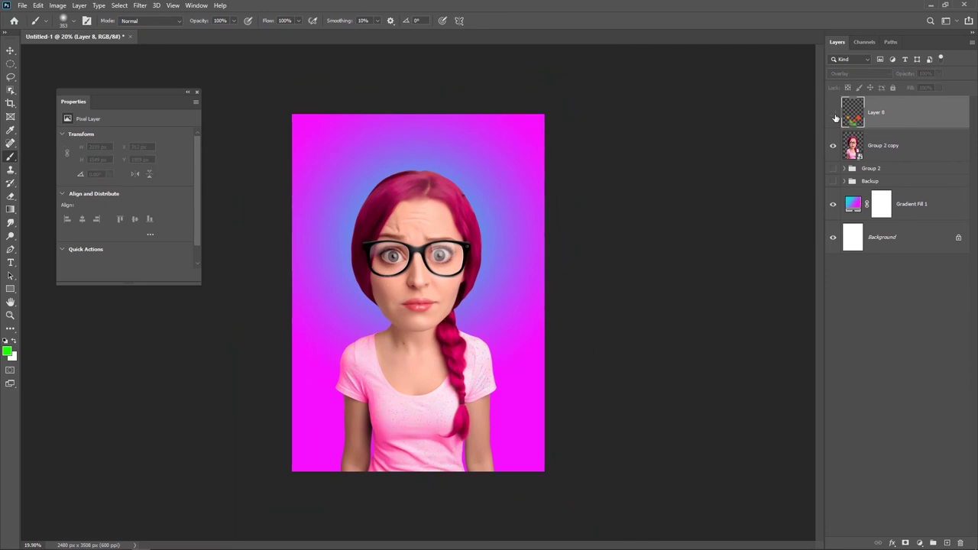
{"action": "left_click", "coordinate": [920, 127], "text": "alt"}
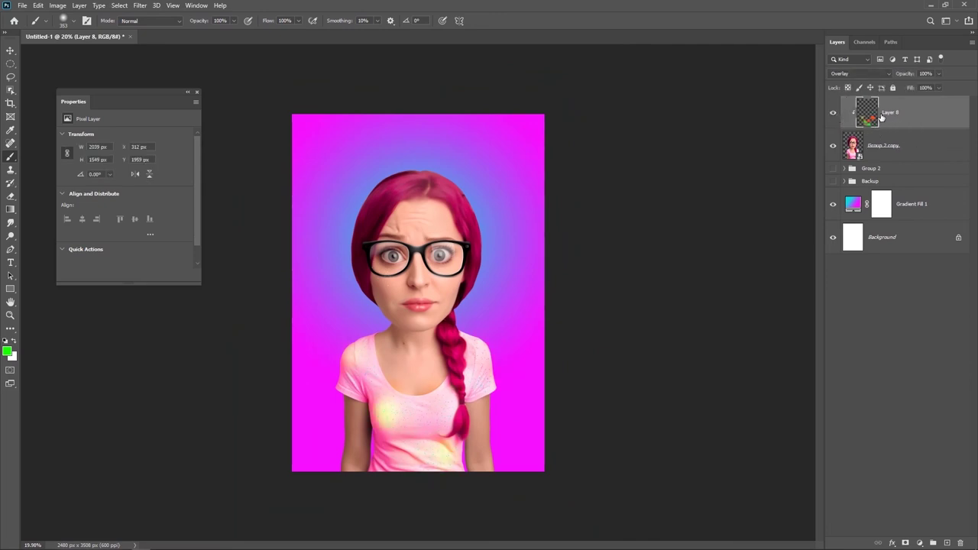
{"action": "scroll", "coordinate": [468, 388], "scroll_direction": "up", "scroll_amount": 2}
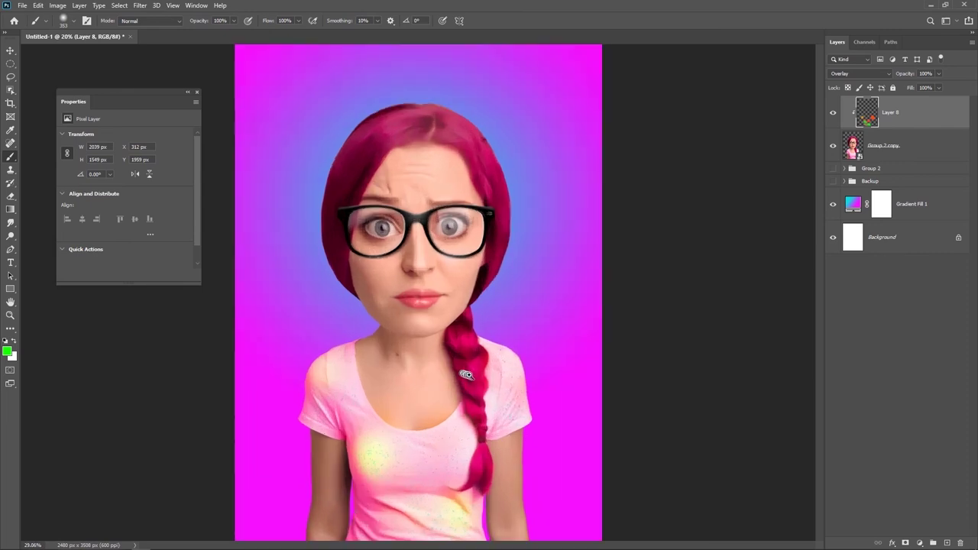
{"action": "scroll", "coordinate": [468, 388], "scroll_direction": "down", "scroll_amount": 1}
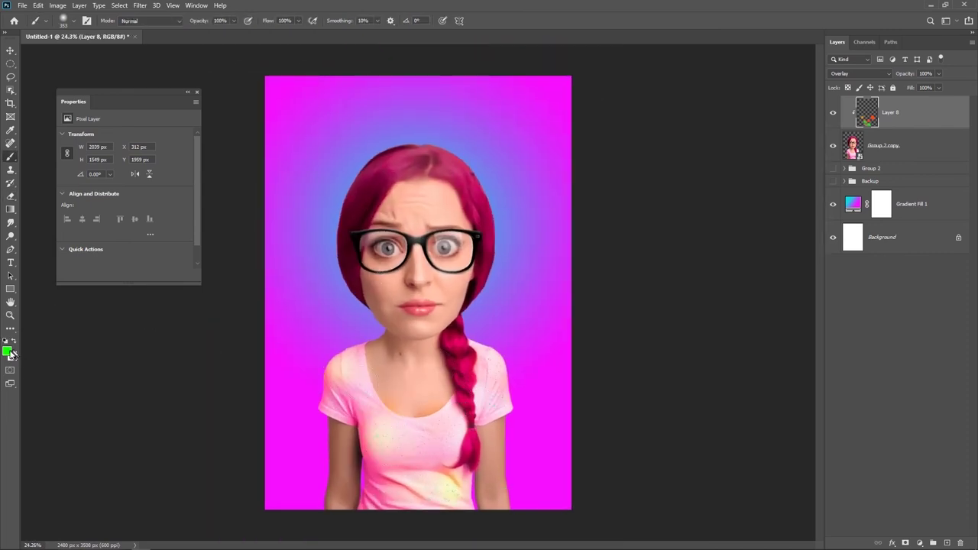
Make blue 0000ff the paint colour and add a faint blue stroke near the shoulder
{"action": "left_click", "coordinate": [7, 351]}
{"action": "left_click_drag", "start_coordinate": [759, 197], "coordinate": [759, 162]}
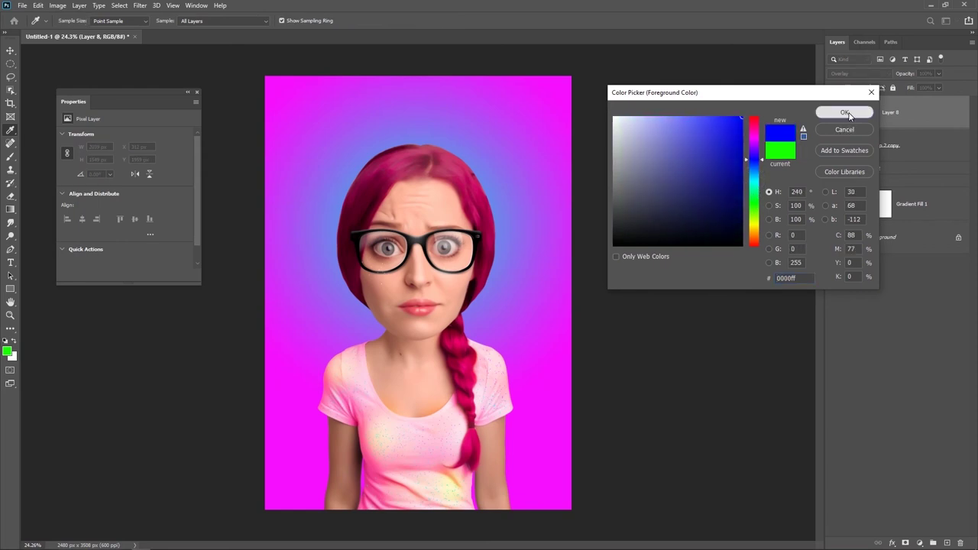
{"action": "left_click", "coordinate": [844, 112]}
{"action": "left_click_drag", "start_coordinate": [356, 381], "coordinate": [337, 372]}
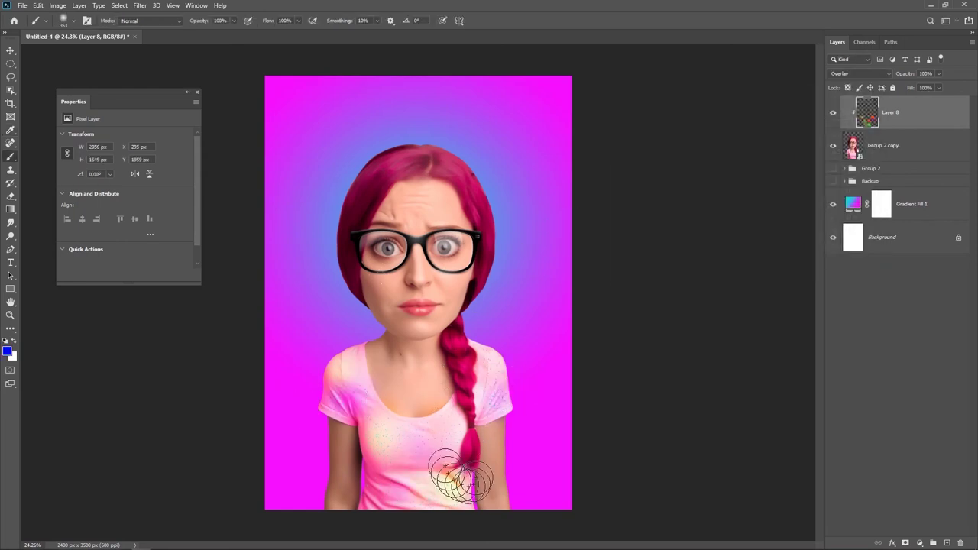
{"action": "key", "text": "ctrl+minus"}
{"action": "scroll", "coordinate": [515, 420], "scroll_direction": "up", "scroll_amount": 3}
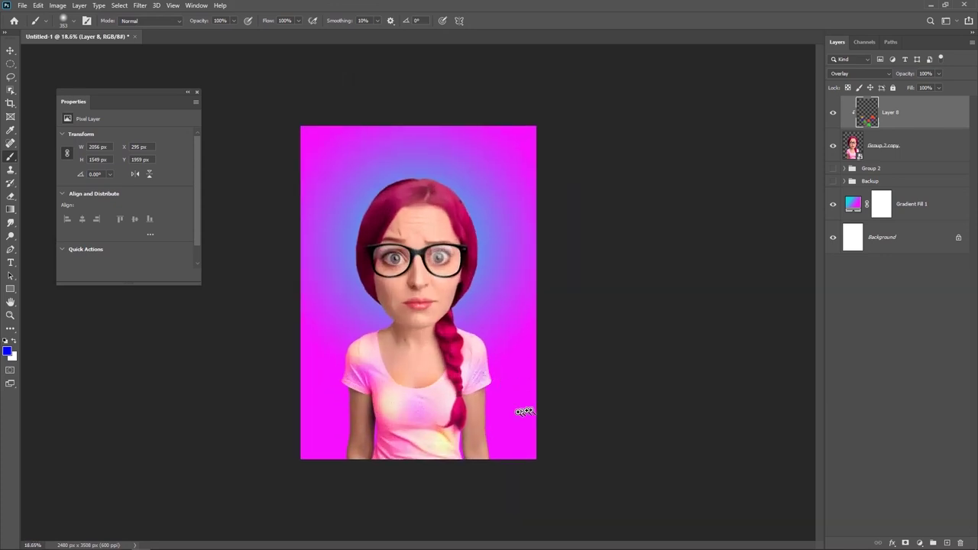
{"action": "left_click", "coordinate": [906, 214]}
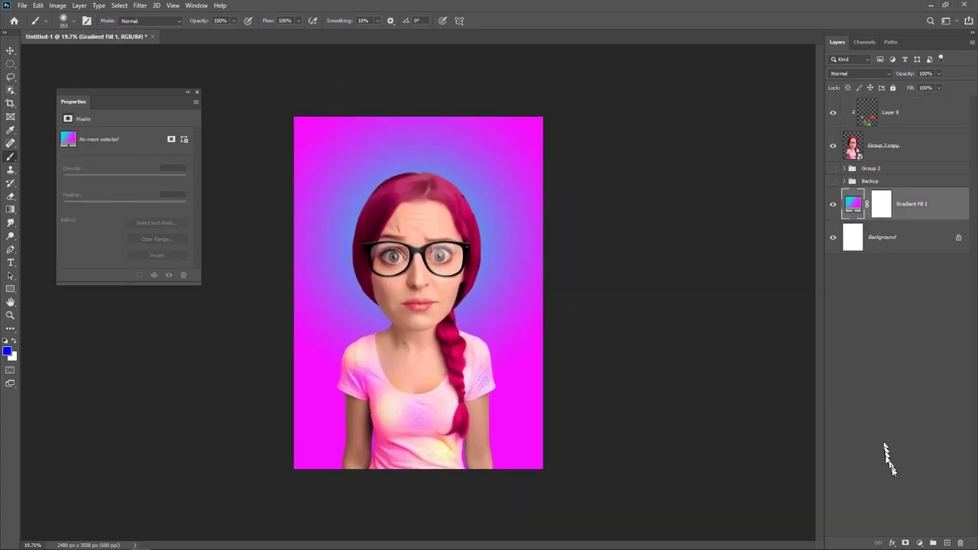
Add a Color Fill 1 layer in salmon e09780, sampled from the skin tone, over the background
{"action": "left_click", "coordinate": [919, 543]}
{"action": "left_click", "coordinate": [909, 363]}
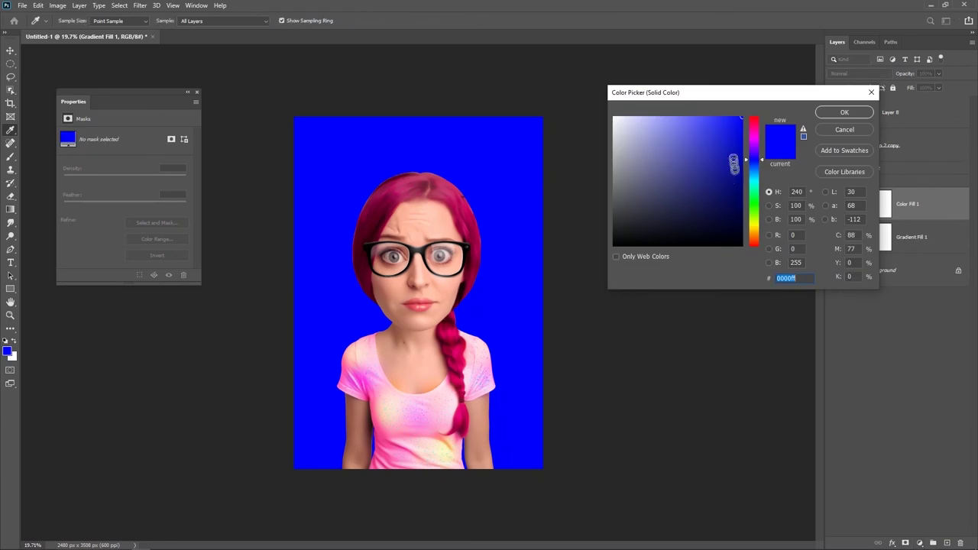
{"action": "left_click", "coordinate": [463, 278]}
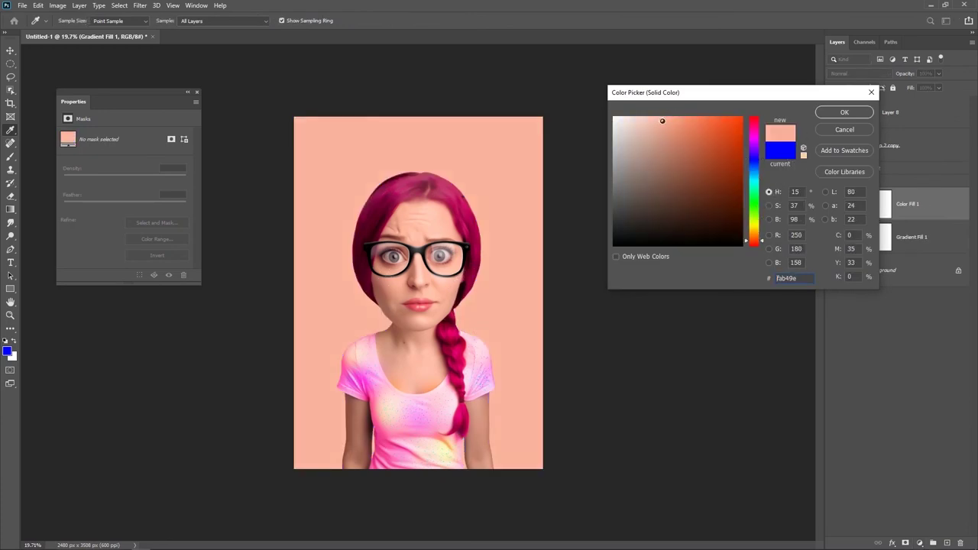
{"action": "left_click_drag", "start_coordinate": [663, 121], "coordinate": [666, 127]}
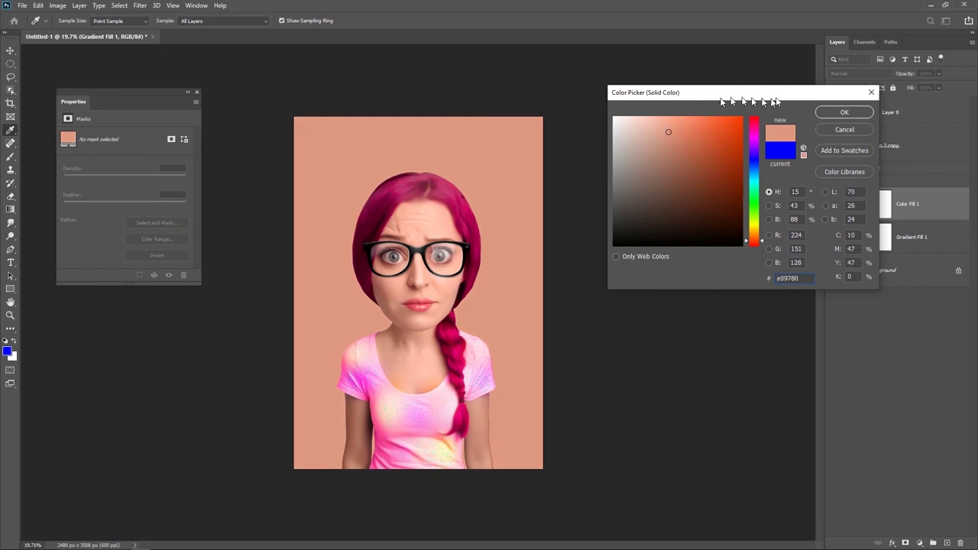
{"action": "left_click", "coordinate": [844, 113]}
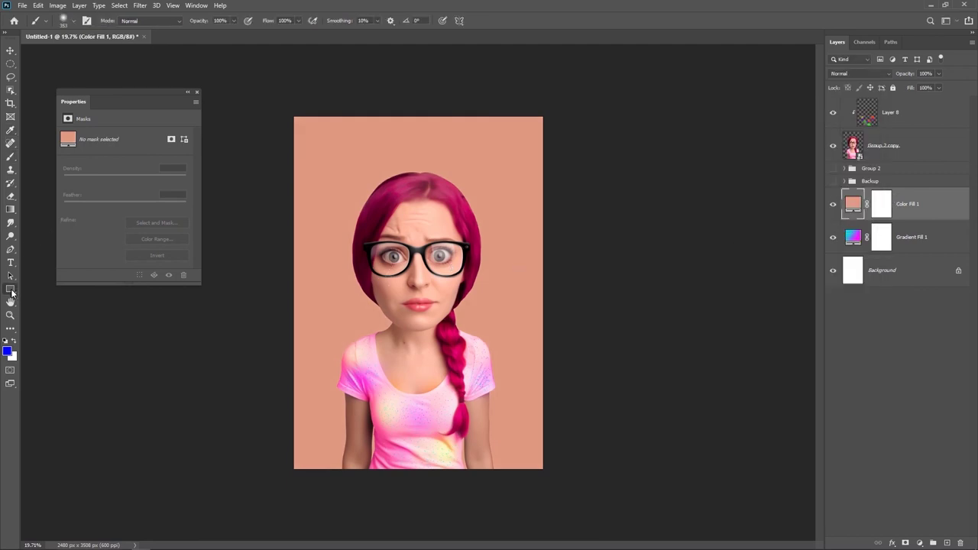
{"action": "right_click", "coordinate": [11, 289]}
{"action": "left_click", "coordinate": [53, 306]}
Draw a circle and centre it behind the woman's head
{"action": "left_click_drag", "start_coordinate": [345, 210], "coordinate": [462, 300]}
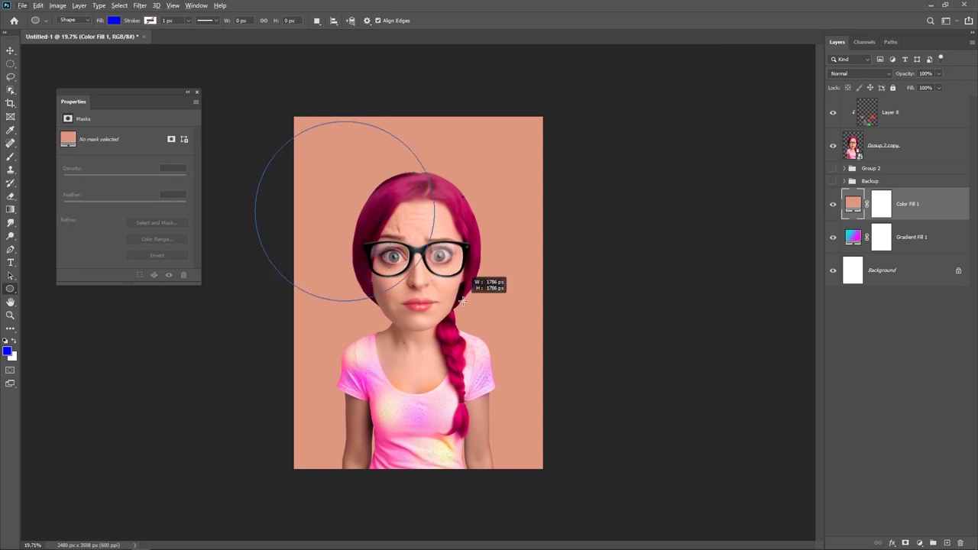
{"action": "right_click", "coordinate": [12, 52]}
{"action": "left_click", "coordinate": [51, 50]}
{"action": "left_click_drag", "start_coordinate": [323, 205], "coordinate": [394, 240]}
Move Ellipse 1 below Group 2 copy and change its fill to white
{"action": "left_click_drag", "start_coordinate": [853, 203], "coordinate": [848, 235]}
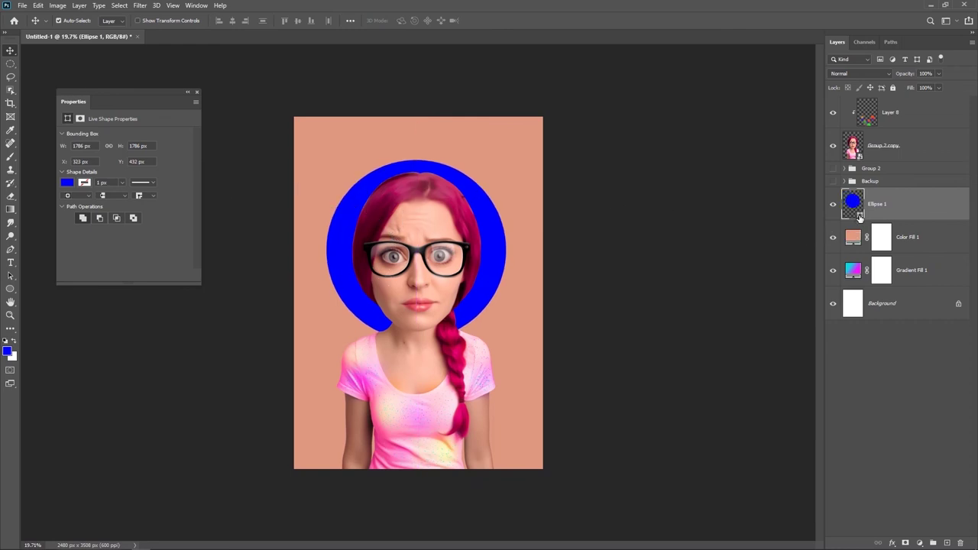
{"action": "double_click", "coordinate": [860, 217]}
{"action": "left_click_drag", "start_coordinate": [677, 116], "coordinate": [604, 103]}
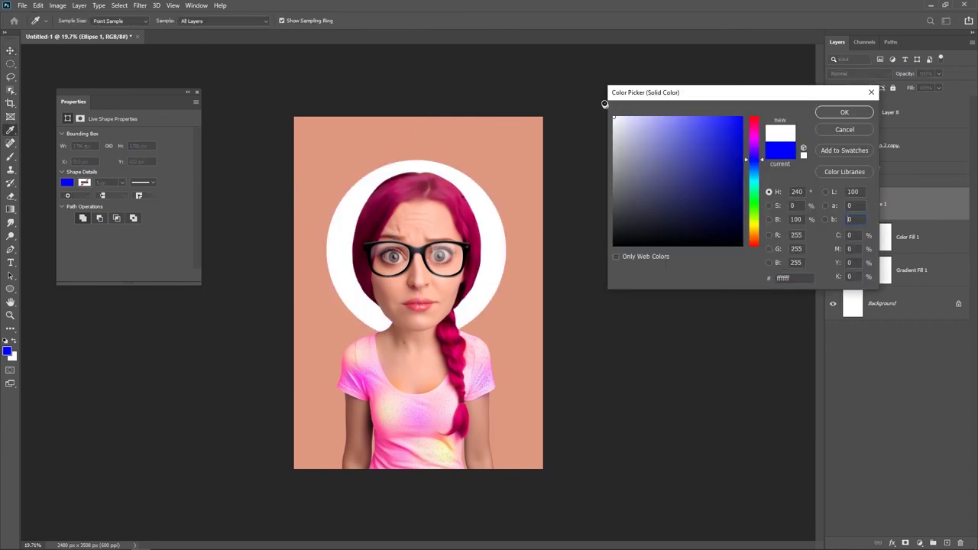
{"action": "left_click", "coordinate": [844, 113]}
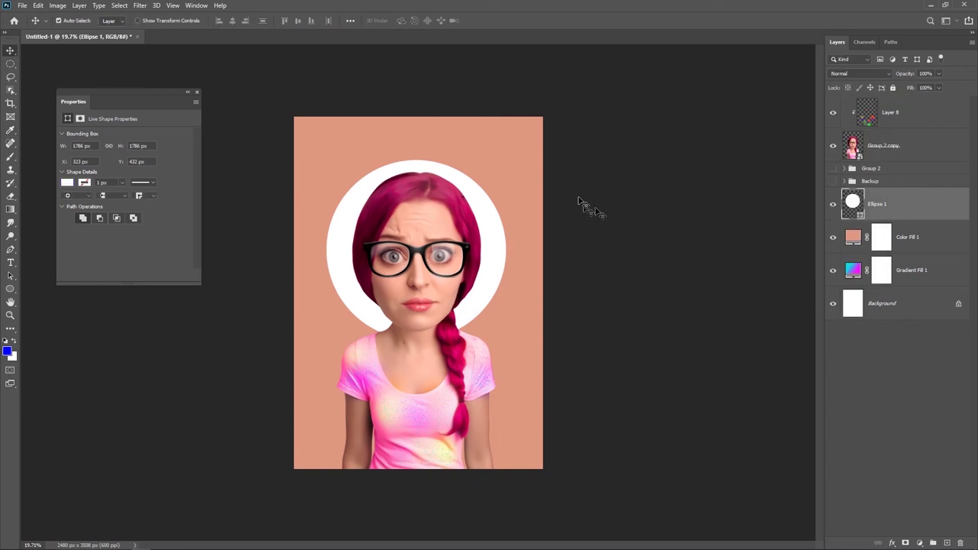
{"action": "key", "text": "ctrl+minus"}
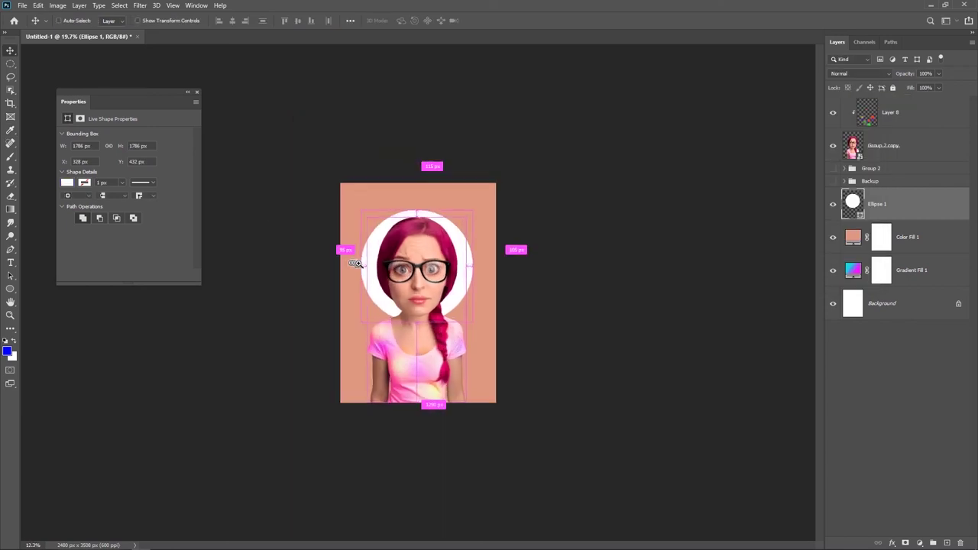
{"action": "key", "text": "ctrl+plus"}
{"action": "key", "text": "ctrl+minus"}
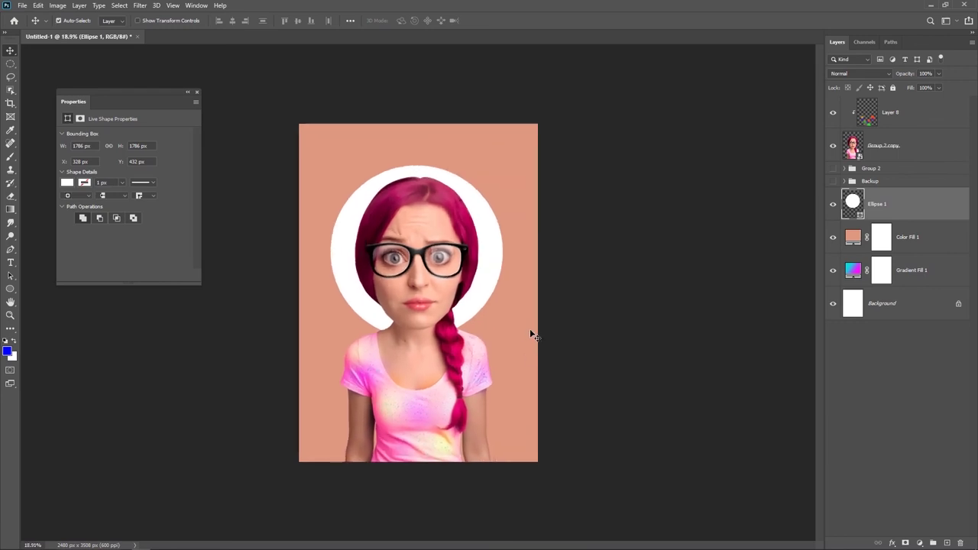
Apply Gaussian Blur to Group 2 copy and invert its filter mask to hide the blur
{"action": "left_click", "coordinate": [887, 146]}
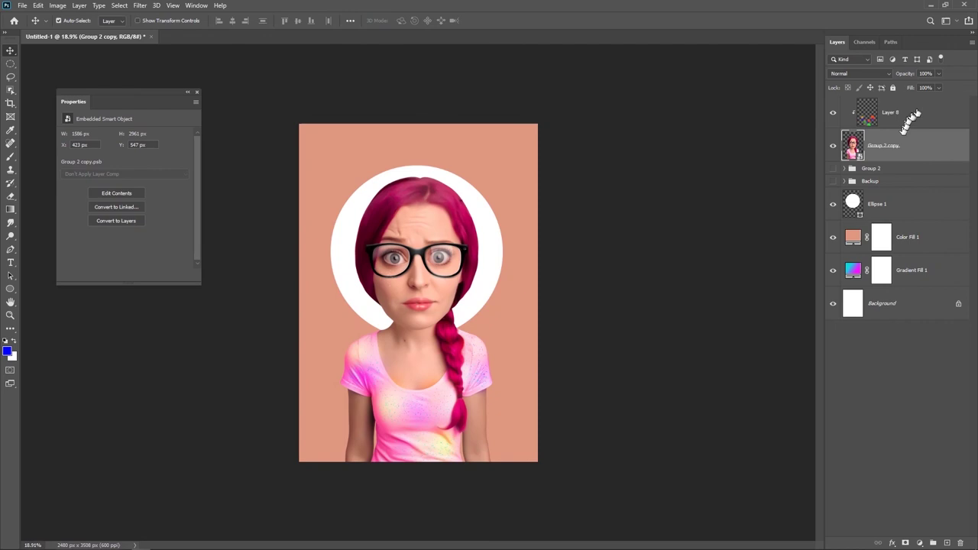
{"action": "left_click", "coordinate": [140, 5]}
{"action": "left_click", "coordinate": [290, 159]}
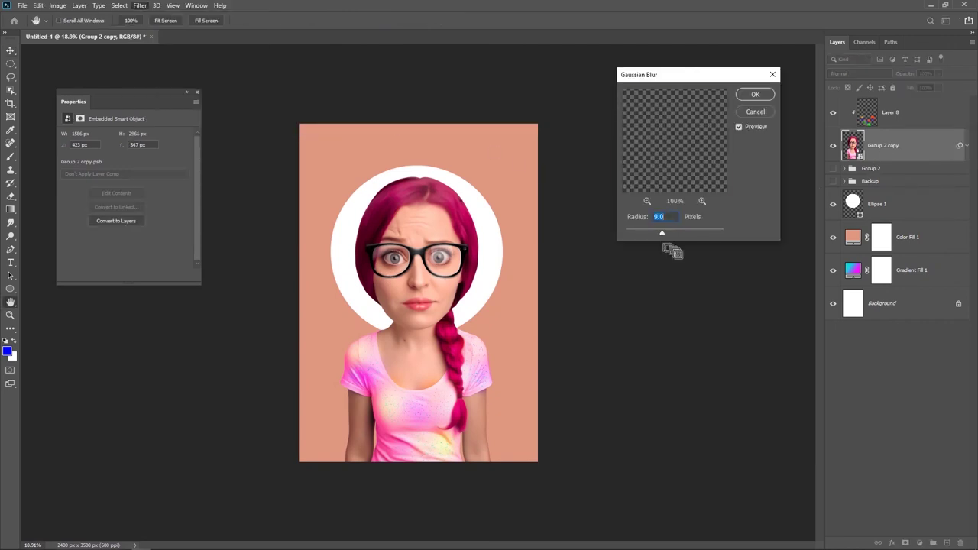
{"action": "left_click", "coordinate": [753, 95]}
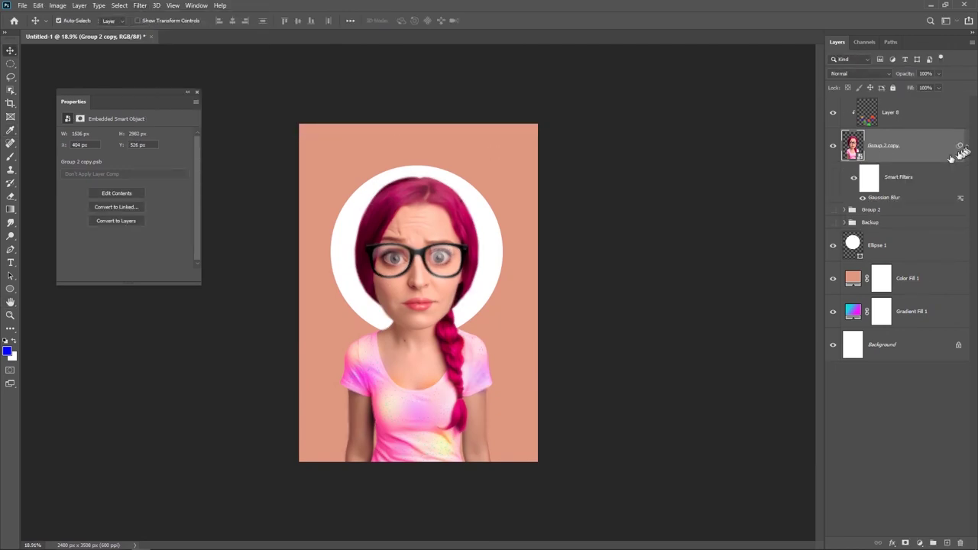
{"action": "left_click", "coordinate": [871, 179]}
{"action": "key", "text": "ctrl+i"}
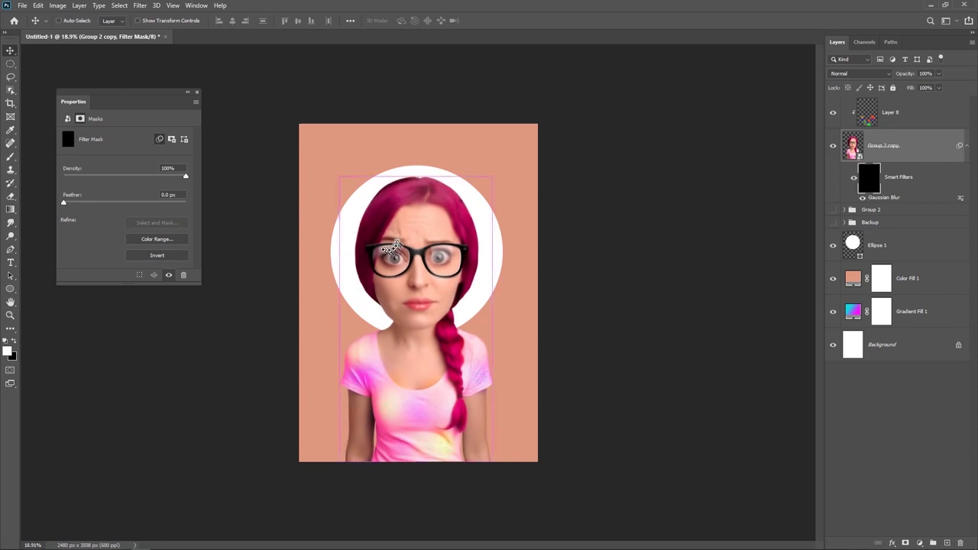
{"action": "scroll", "coordinate": [399, 296], "scroll_direction": "up", "scroll_amount": 2}
{"action": "scroll", "coordinate": [398, 297], "scroll_direction": "up", "scroll_amount": 2}
Brush the blur back in along the top, right and left edges of the hair
{"action": "key", "text": "b"}
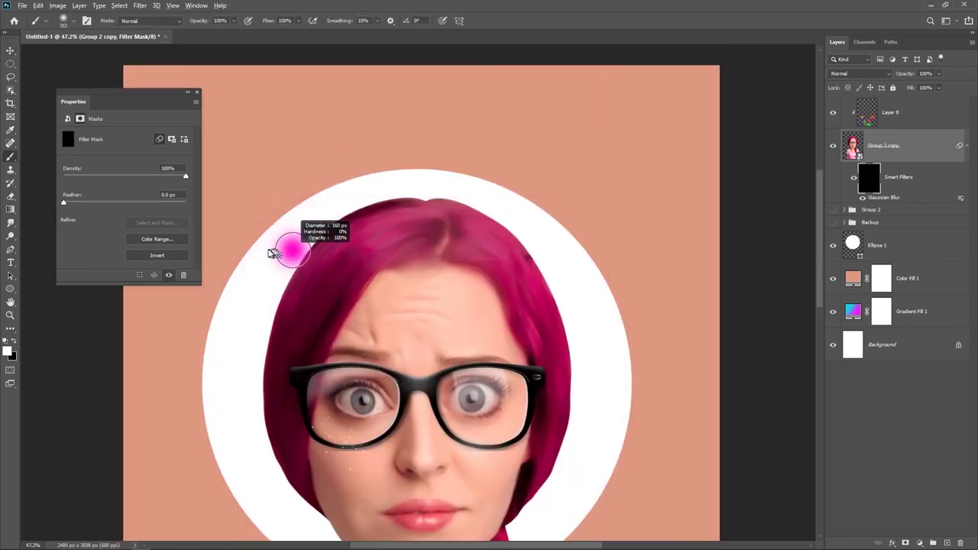
{"action": "left_click_drag", "start_coordinate": [281, 254], "coordinate": [281, 294]}
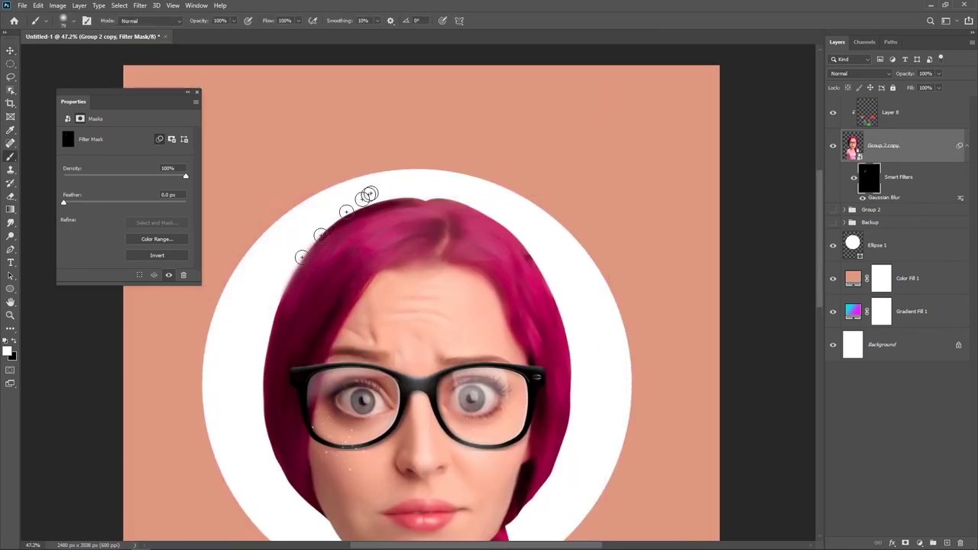
{"action": "left_click_drag", "start_coordinate": [321, 240], "coordinate": [460, 199]}
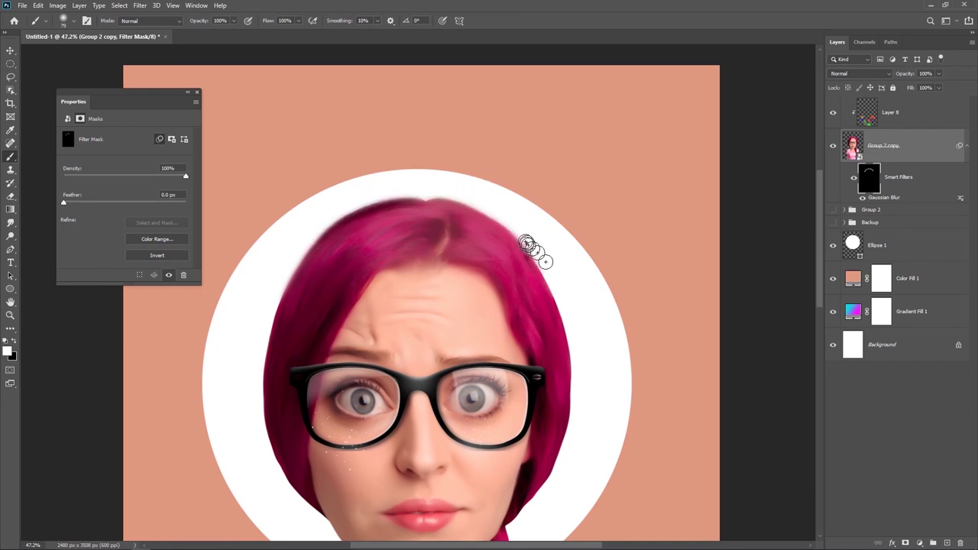
{"action": "left_click_drag", "start_coordinate": [535, 252], "coordinate": [513, 231]}
{"action": "left_click_drag", "start_coordinate": [549, 305], "coordinate": [498, 479]}
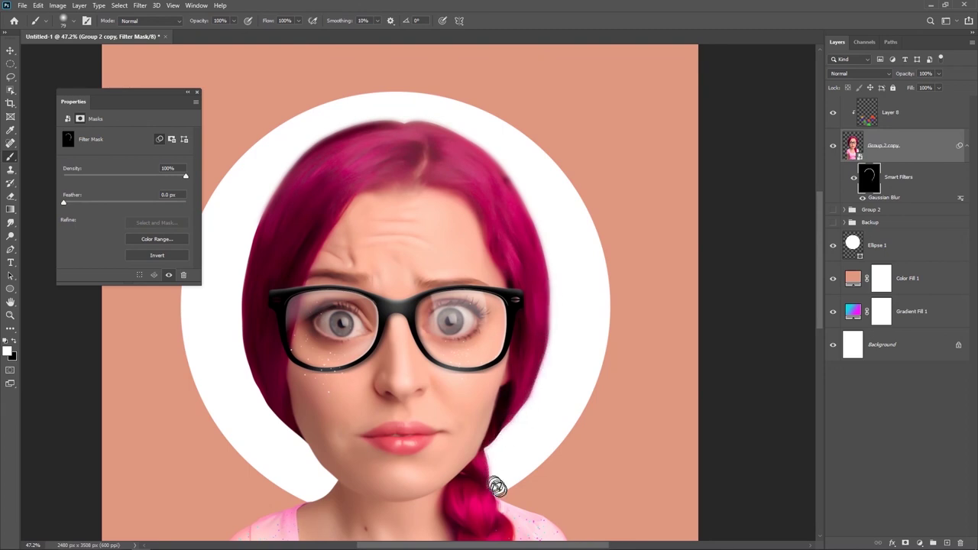
{"action": "left_click_drag", "start_coordinate": [243, 368], "coordinate": [281, 380]}
{"action": "mouse_move", "coordinate": [319, 441]}
{"action": "left_mouse_down"}
{"action": "mouse_move", "coordinate": [295, 403]}
{"action": "mouse_move", "coordinate": [280, 338]}
{"action": "mouse_move", "coordinate": [278, 356]}
{"action": "mouse_move", "coordinate": [286, 252]}
{"action": "left_mouse_up"}
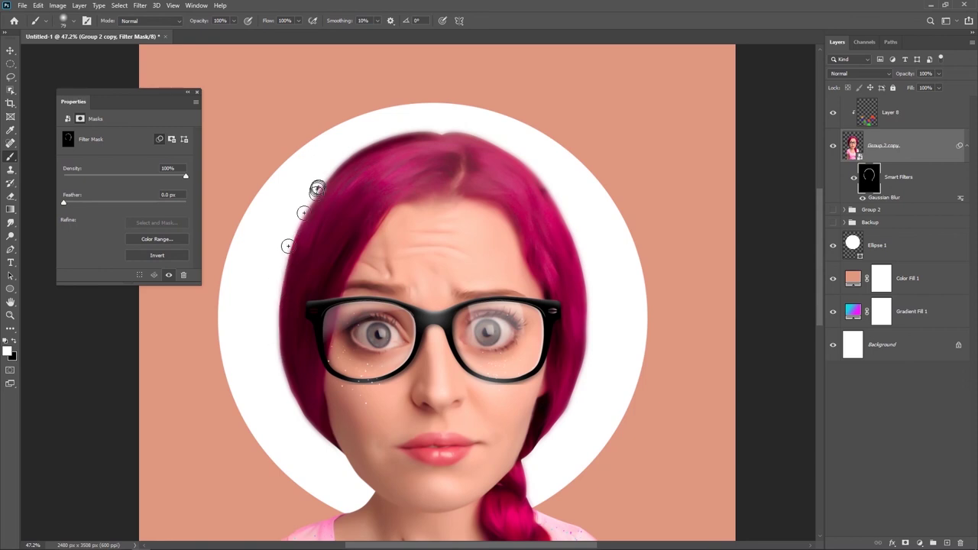
{"action": "scroll", "coordinate": [553, 244], "scroll_direction": "down", "scroll_amount": 2}
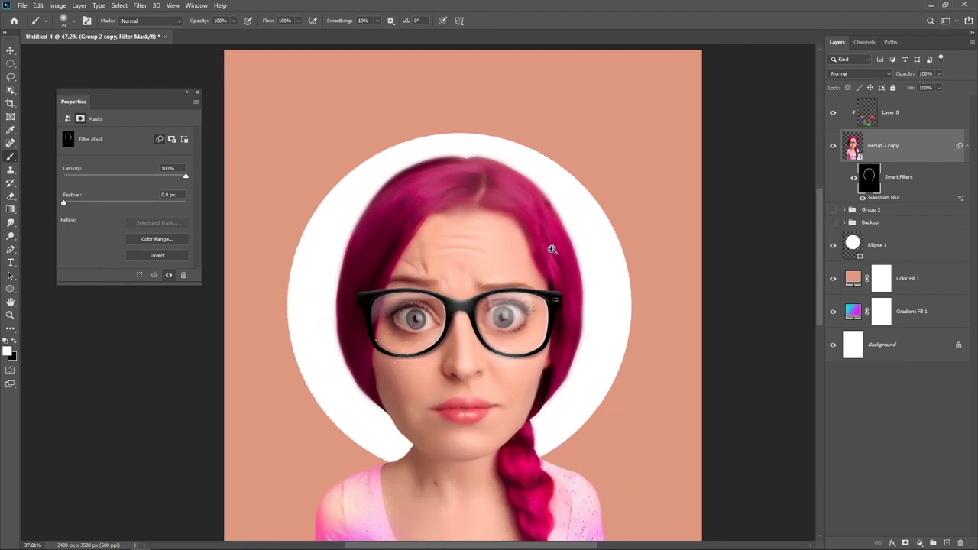
Lower the Gaussian Blur's blending opacity to about 43%
{"action": "double_click", "coordinate": [956, 199]}
{"action": "left_click_drag", "start_coordinate": [458, 113], "coordinate": [592, 111]}
{"action": "left_click", "coordinate": [592, 143]}
{"action": "left_click_drag", "start_coordinate": [597, 156], "coordinate": [568, 161]}
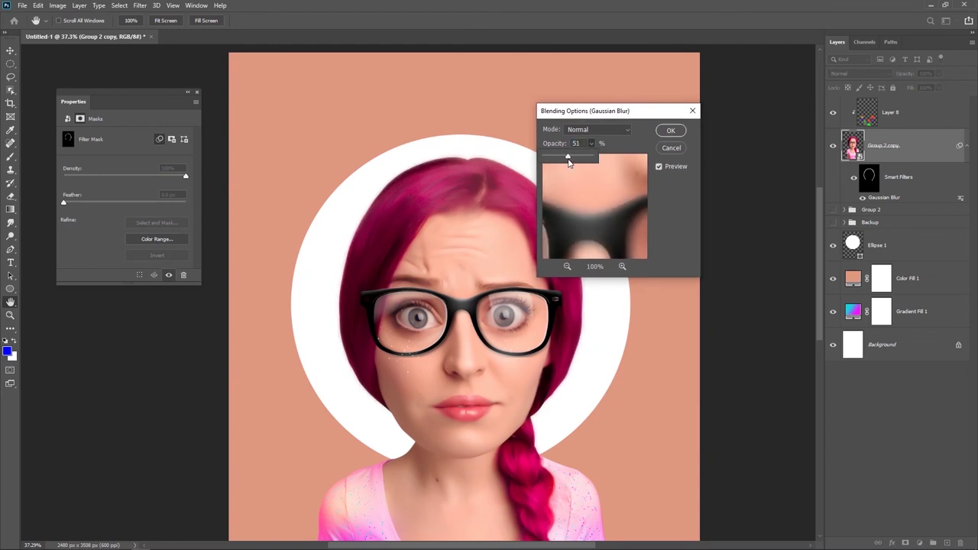
{"action": "left_click", "coordinate": [671, 131]}
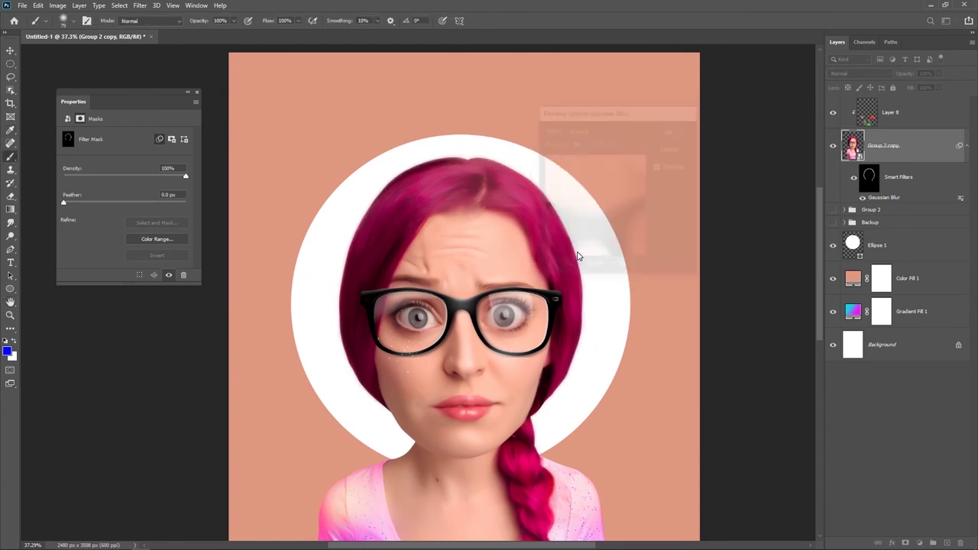
{"action": "scroll", "coordinate": [606, 328], "scroll_direction": "down", "scroll_amount": 4}
{"action": "scroll", "coordinate": [607, 328], "scroll_direction": "up", "scroll_amount": 2}
Switch to the brush and select Layer 8 with the speckles
{"action": "key", "text": "b"}
{"action": "scroll", "coordinate": [439, 324], "scroll_direction": "up", "scroll_amount": 2}
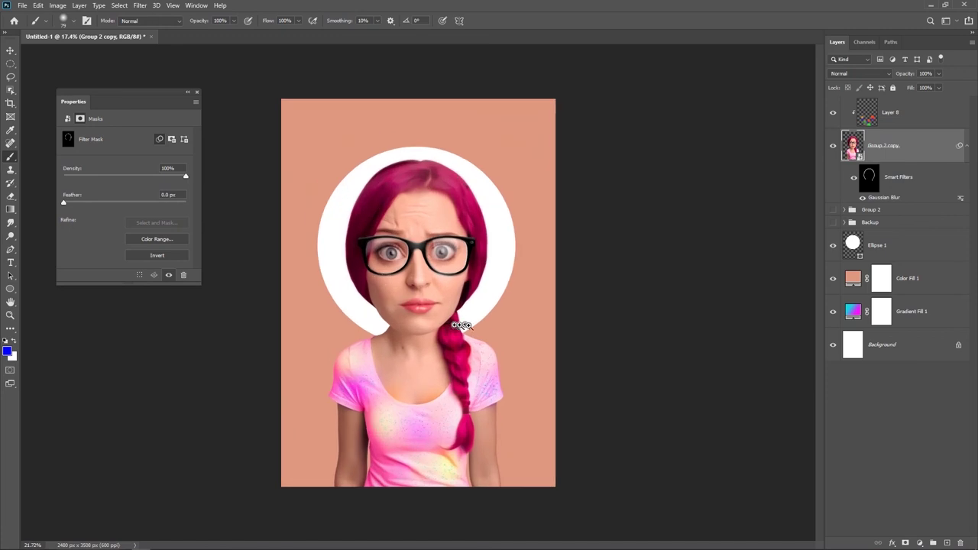
{"action": "scroll", "coordinate": [462, 348], "scroll_direction": "up", "scroll_amount": 2}
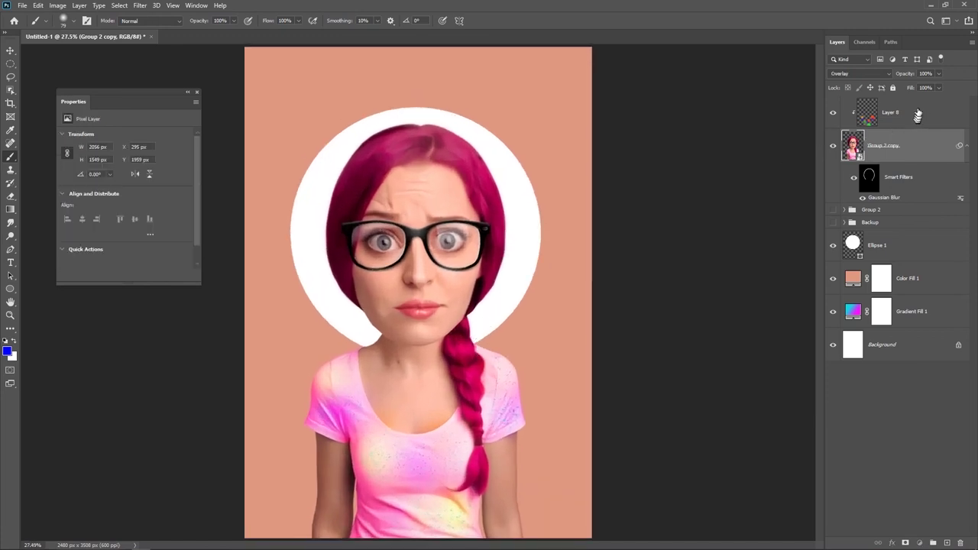
{"action": "key", "text": "alt+bracketright"}
{"action": "scroll", "coordinate": [413, 352], "scroll_direction": "up", "scroll_amount": 4}
{"action": "scroll", "coordinate": [411, 367], "scroll_direction": "up", "scroll_amount": 3}
Erase stray speckles around the neck on Layer 8, then nudge the white circle down slightly
{"action": "key", "text": "e"}
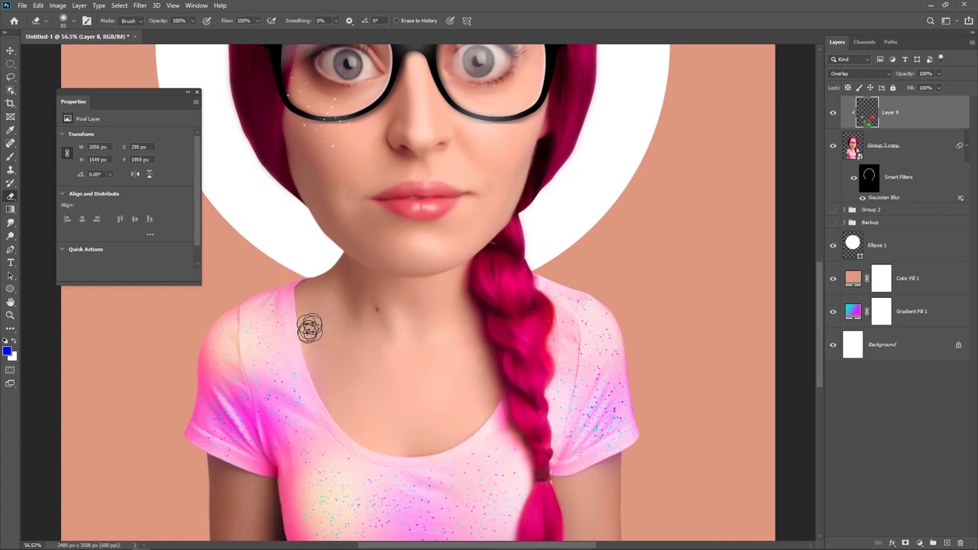
{"action": "key", "text": "b"}
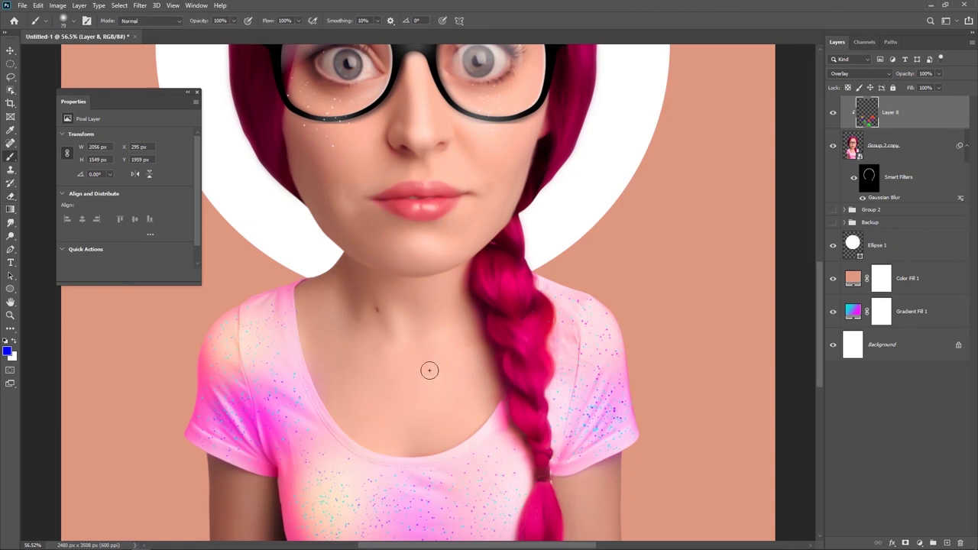
{"action": "scroll", "coordinate": [430, 323], "scroll_direction": "down", "scroll_amount": 5}
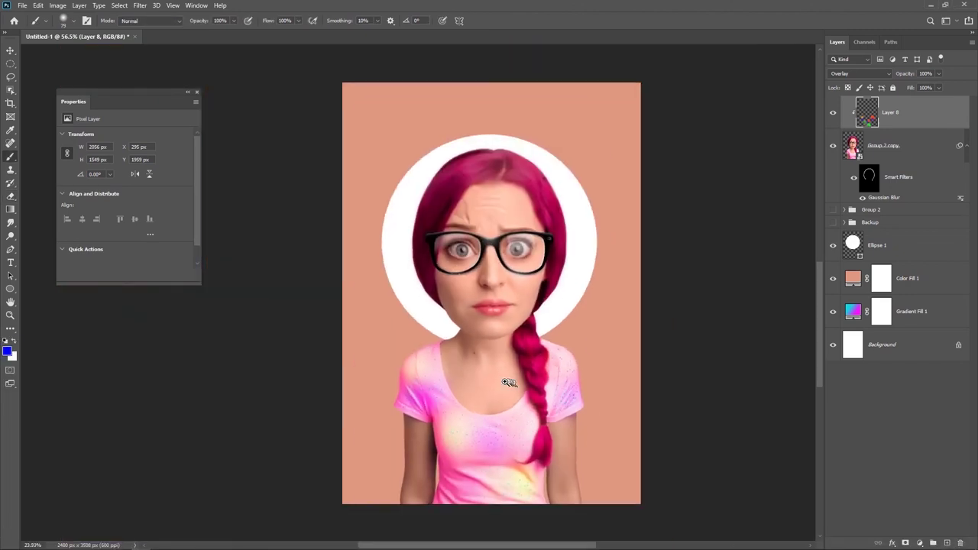
{"action": "key", "text": "v"}
{"action": "left_click_drag", "start_coordinate": [497, 293], "coordinate": [497, 298]}
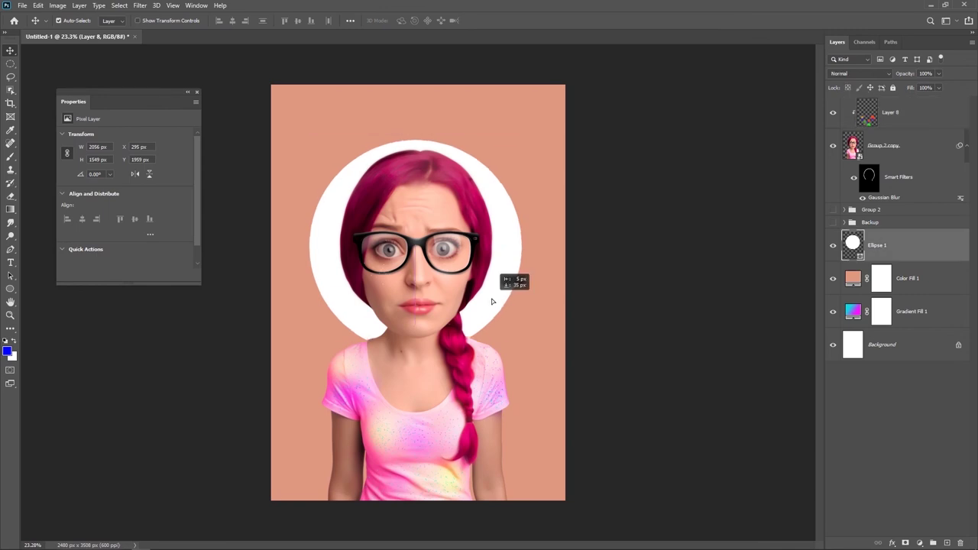
Add an Outer Glow to the circle with 32% spread and 131 px size
{"action": "left_click", "coordinate": [892, 543]}
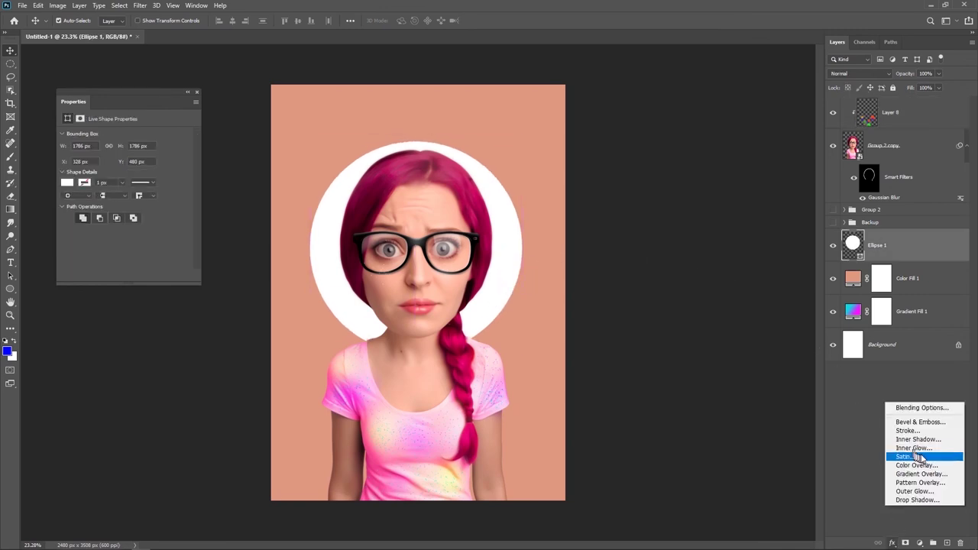
{"action": "left_click", "coordinate": [905, 482]}
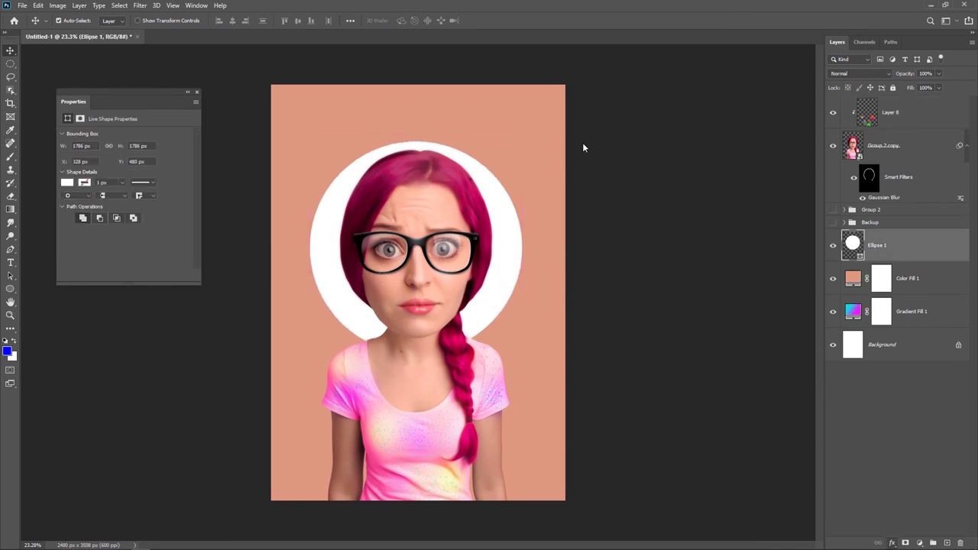
{"action": "left_click_drag", "start_coordinate": [609, 71], "coordinate": [627, 103]}
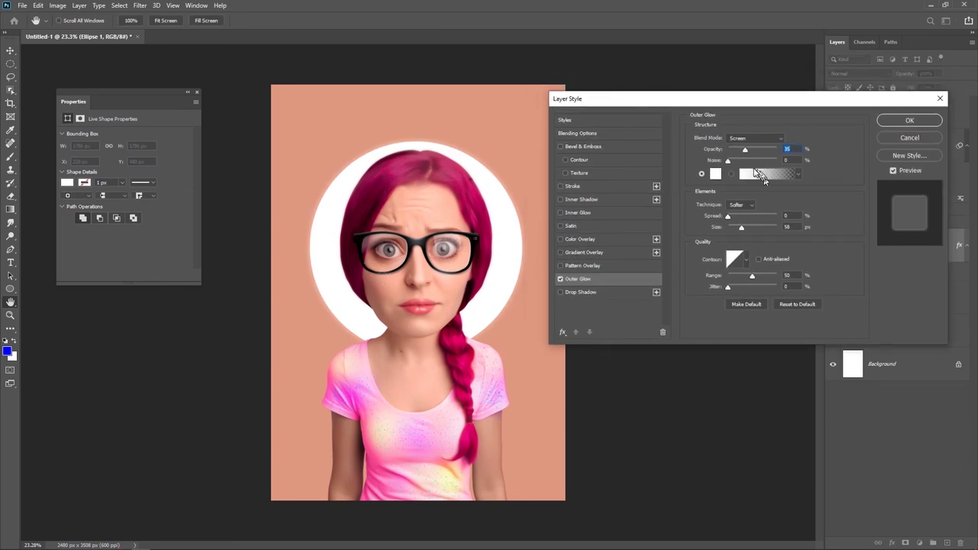
{"action": "left_click_drag", "start_coordinate": [732, 218], "coordinate": [759, 227]}
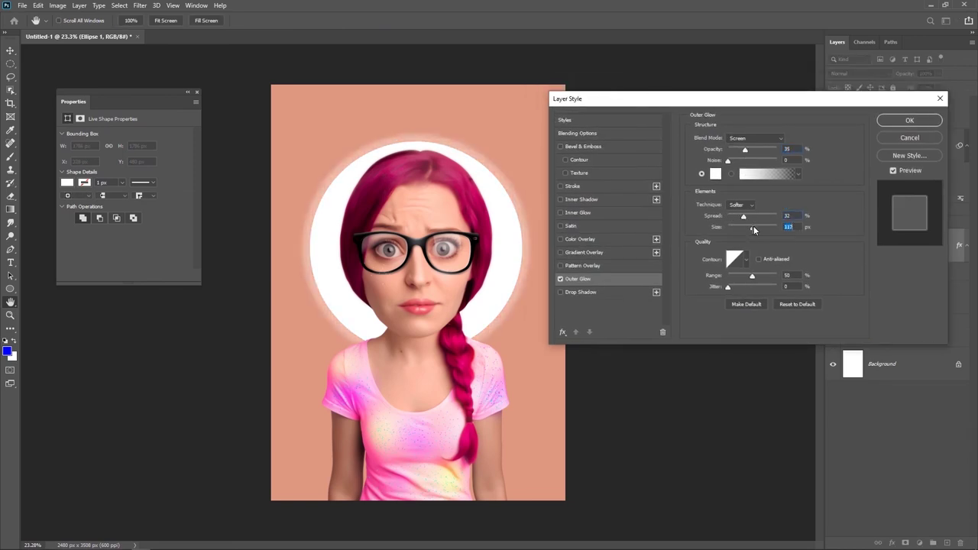
Set the glow colour to the sampled shirt pink and raise its opacity to about 72%
{"action": "left_click", "coordinate": [715, 173]}
{"action": "left_click", "coordinate": [470, 187]}
{"action": "left_click_drag", "start_coordinate": [753, 126], "coordinate": [753, 230]}
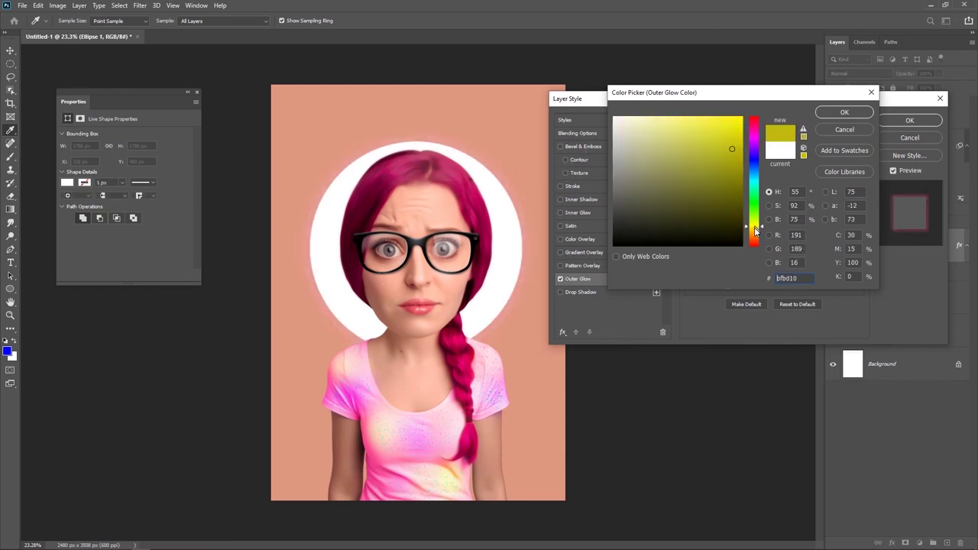
{"action": "left_click_drag", "start_coordinate": [734, 152], "coordinate": [743, 117]}
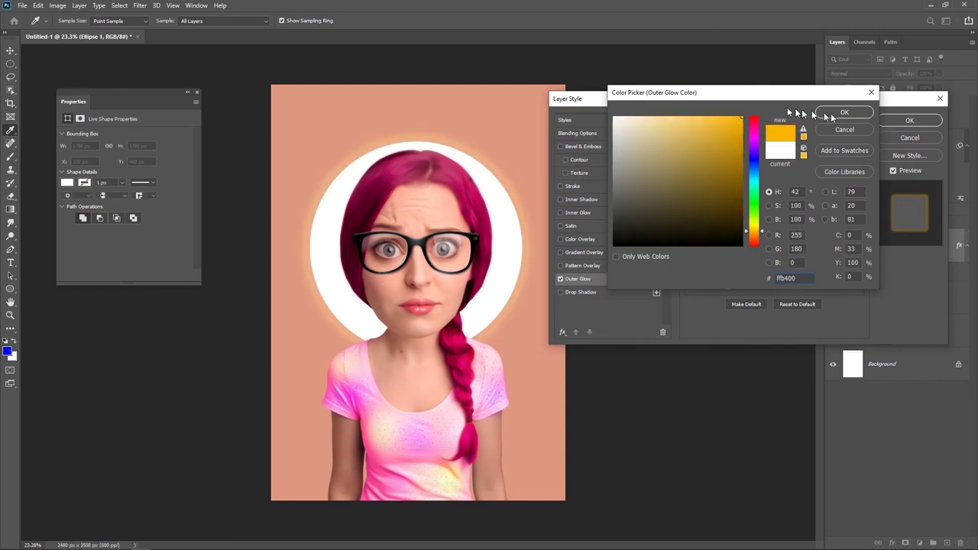
{"action": "left_click", "coordinate": [379, 478]}
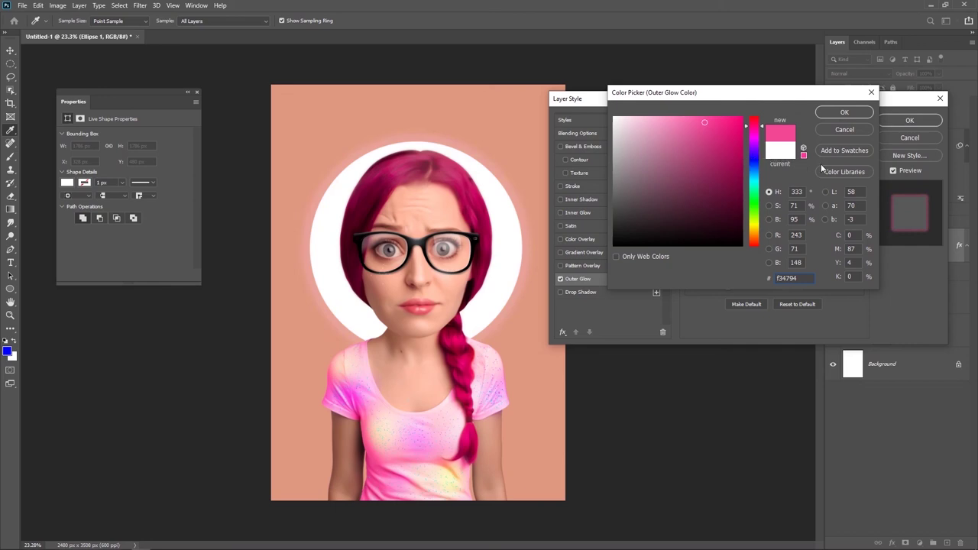
{"action": "left_click", "coordinate": [844, 113]}
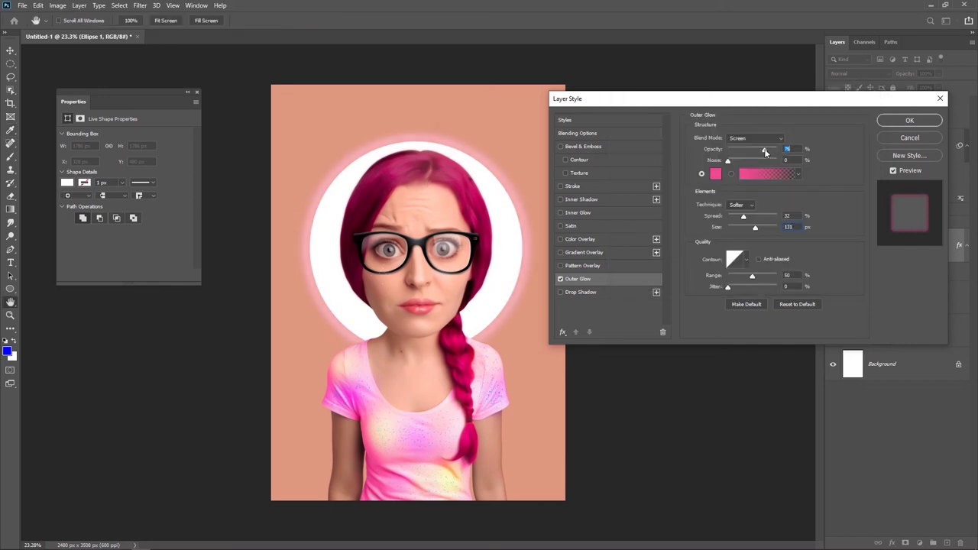
{"action": "left_click_drag", "start_coordinate": [764, 152], "coordinate": [765, 151]}
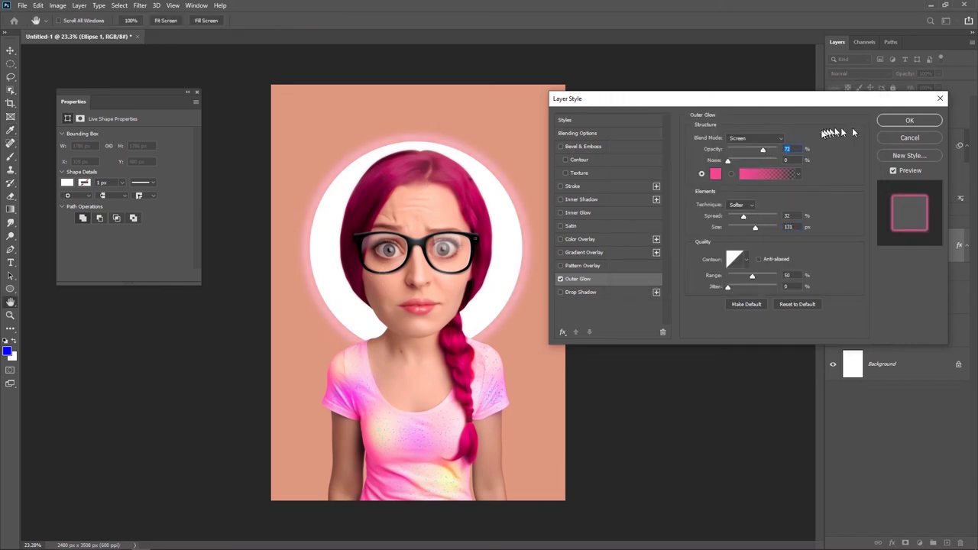
Scale the glowing circle up to about 1890 × 2012 px, slightly taller than wide
{"action": "left_click", "coordinate": [909, 120]}
{"action": "key", "text": "ctrl+t"}
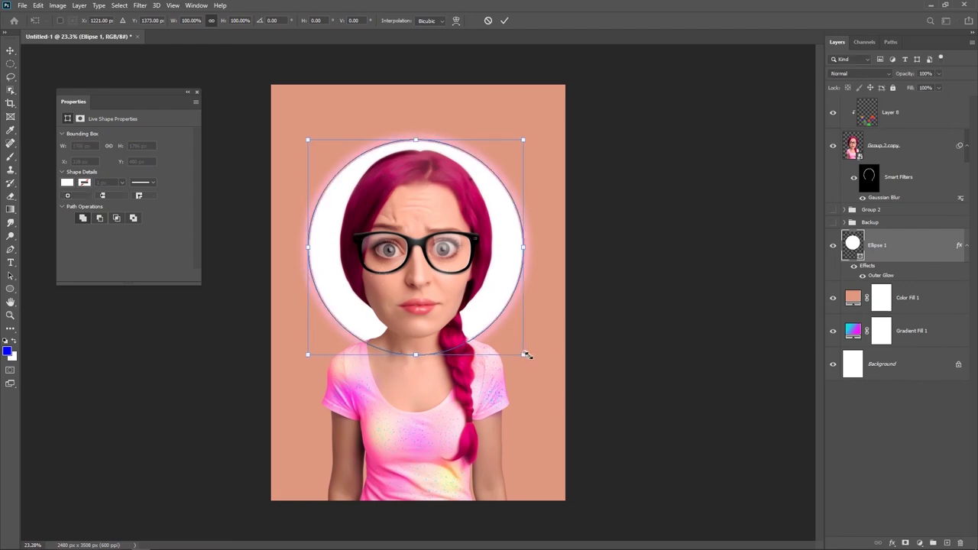
{"action": "left_click_drag", "start_coordinate": [526, 354], "coordinate": [528, 358]}
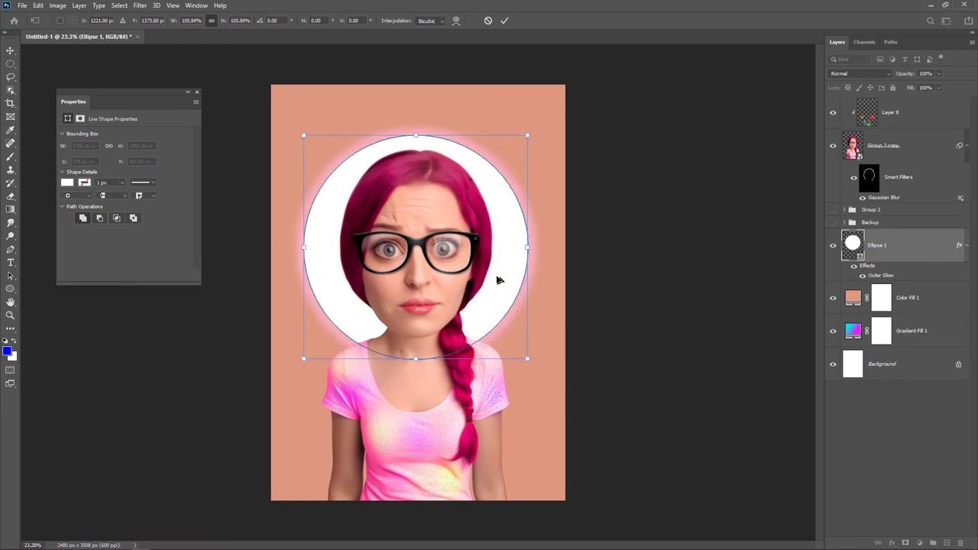
{"action": "left_click_drag", "start_coordinate": [416, 136], "coordinate": [416, 131]}
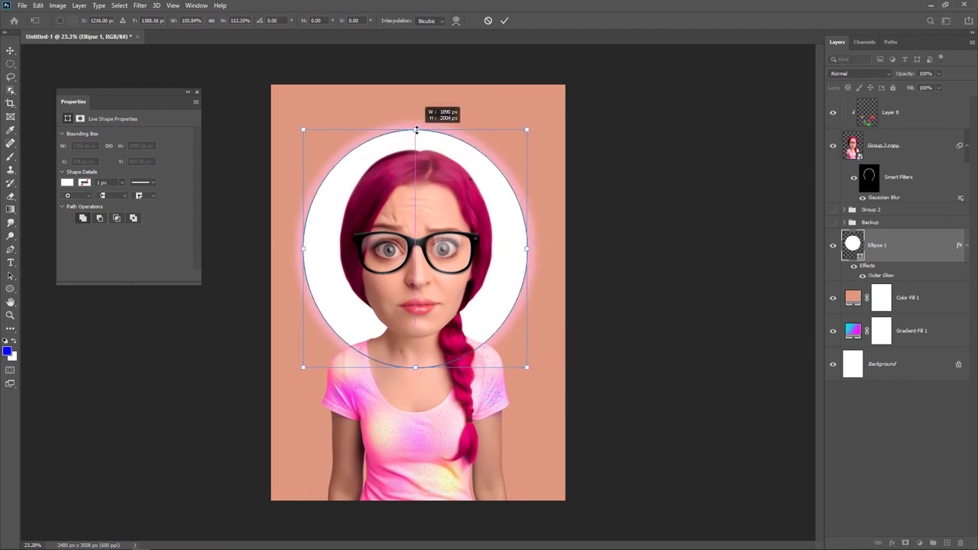
{"action": "left_click", "coordinate": [504, 21]}
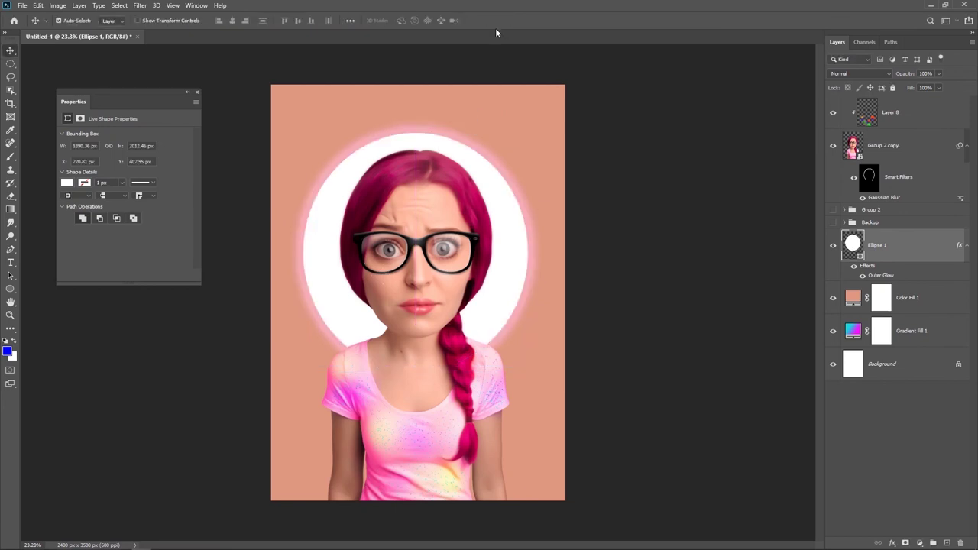
{"action": "scroll", "coordinate": [520, 356], "scroll_direction": "up", "scroll_amount": 1}
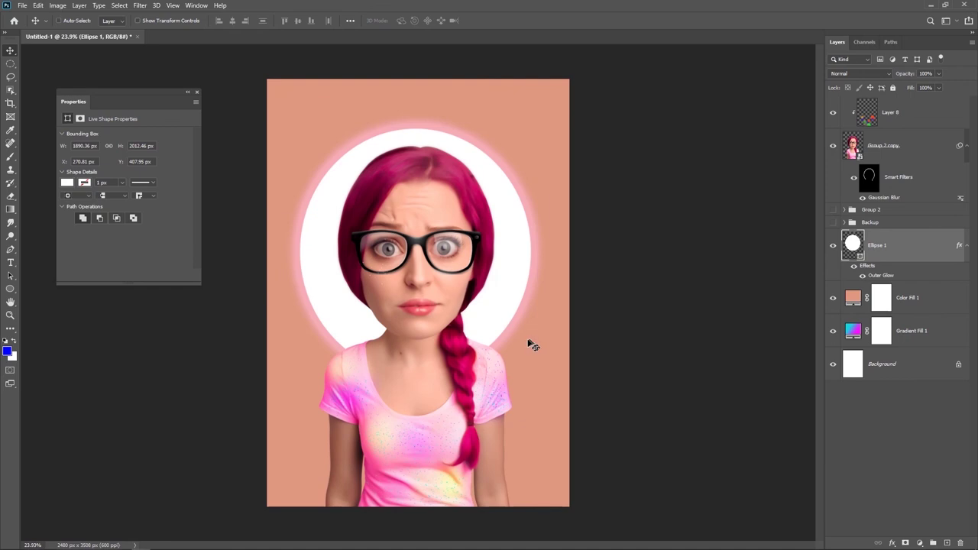
{"action": "scroll", "coordinate": [527, 348], "scroll_direction": "down", "scroll_amount": 1}
{"action": "scroll", "coordinate": [522, 350], "scroll_direction": "down", "scroll_amount": 1}
{"action": "scroll", "coordinate": [522, 349], "scroll_direction": "up", "scroll_amount": 1}
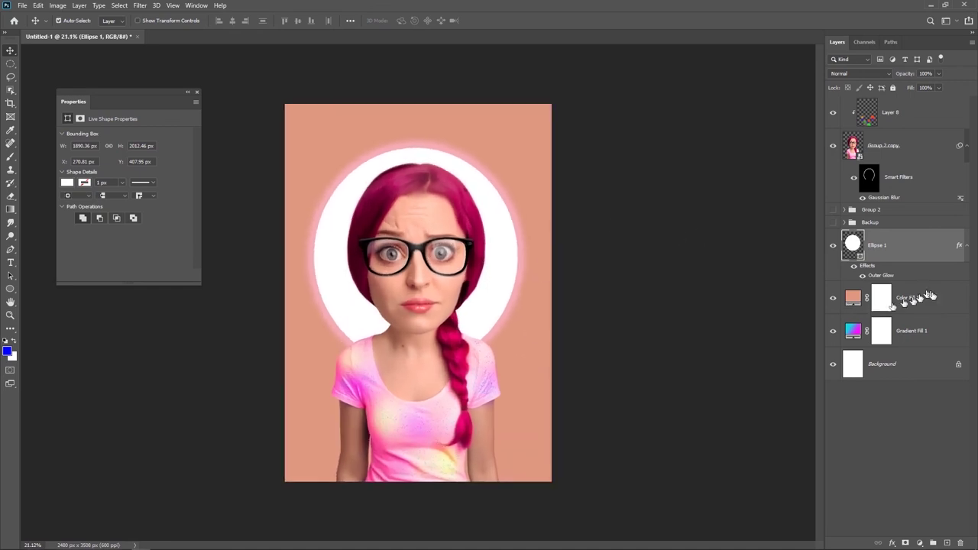
{"action": "left_click", "coordinate": [931, 297]}
{"action": "left_click", "coordinate": [947, 543]}
{"action": "key", "text": "b"}
{"action": "right_click", "coordinate": [327, 240]}
{"action": "key", "text": "Return"}
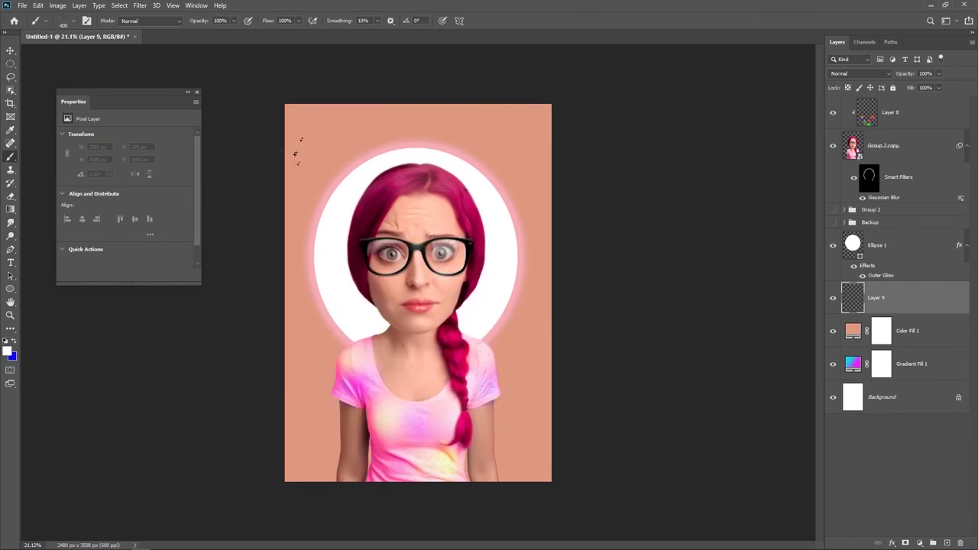
{"action": "left_click", "coordinate": [306, 314]}
{"action": "key", "text": "v"}
{"action": "key", "text": "ctrl+minus"}
{"action": "key", "text": "ctrl+plus"}
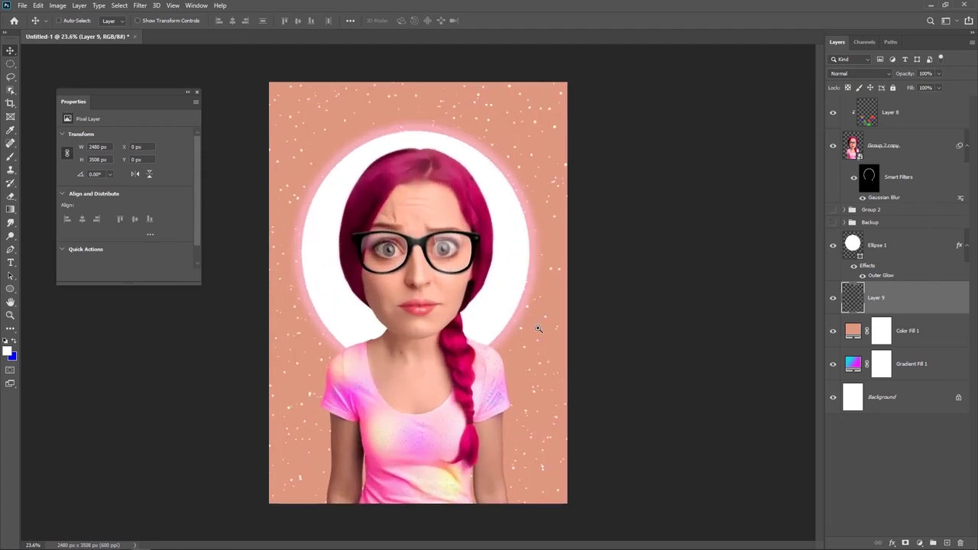
{"action": "scroll", "coordinate": [537, 328], "scroll_direction": "down", "scroll_amount": 2}
{"action": "scroll", "coordinate": [528, 319], "scroll_direction": "up", "scroll_amount": 1}
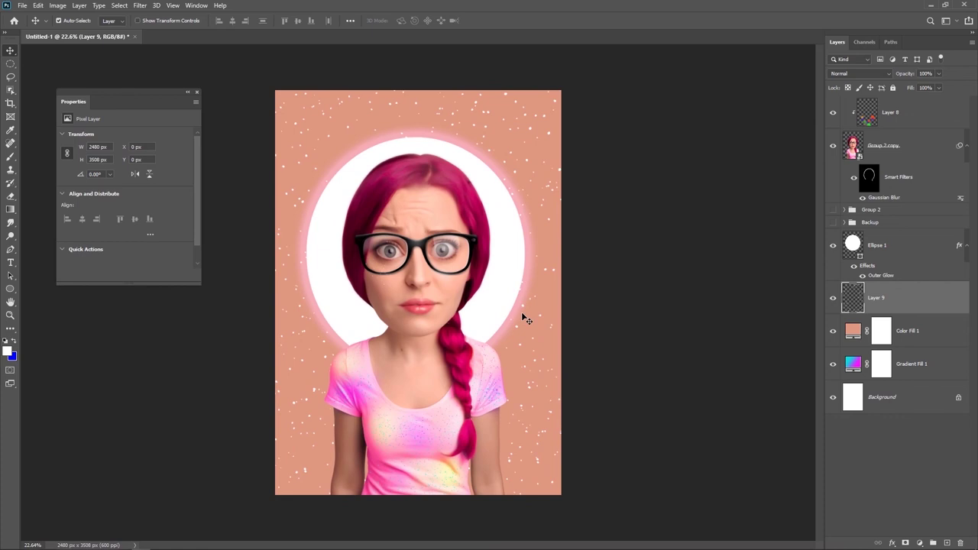
Add the Mactoon logo text layer on the canvas in the Krinkes Regular font
{"action": "key", "text": "t"}
{"action": "left_click", "coordinate": [308, 324]}
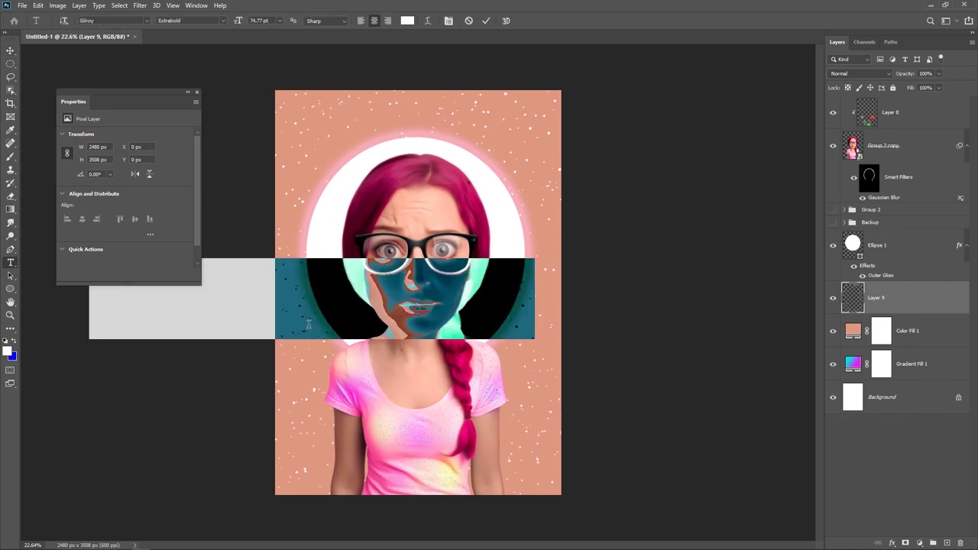
{"action": "key", "text": "ctrl+t"}
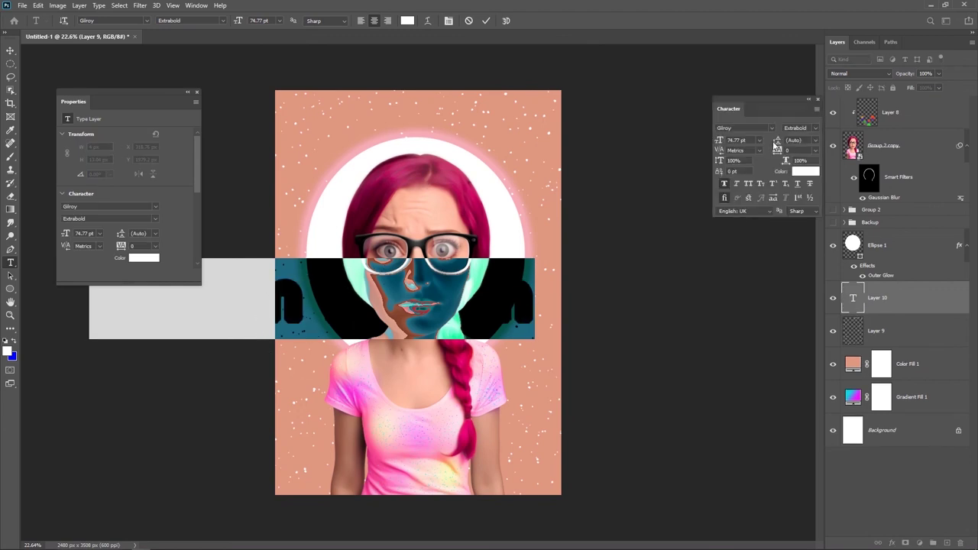
{"action": "type", "text": "Simple Photo"}
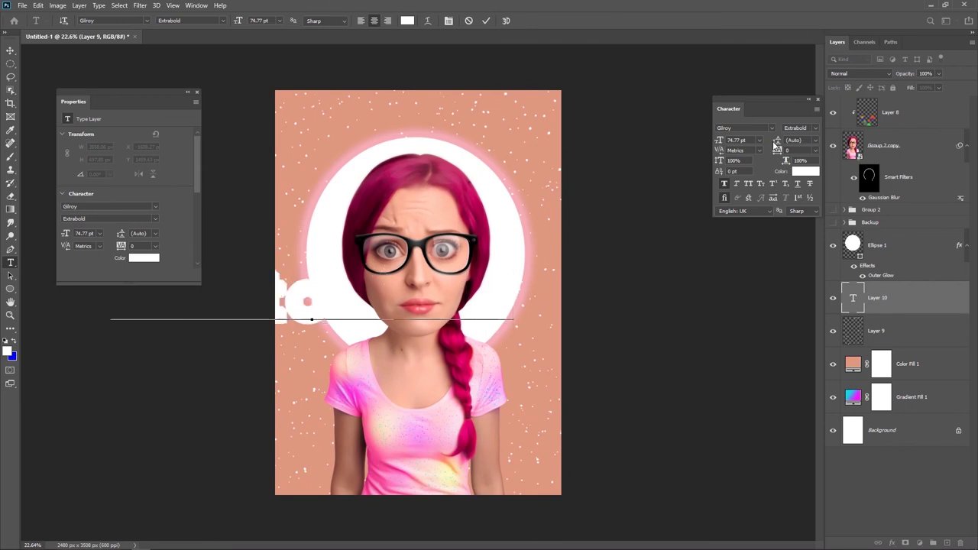
{"action": "key", "text": "ctrl+a"}
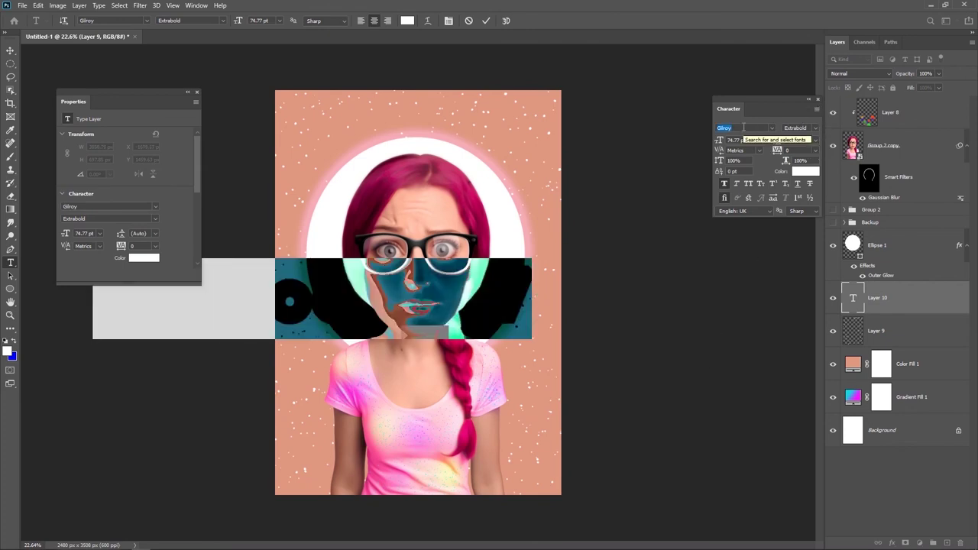
{"action": "type", "text": "krin"}
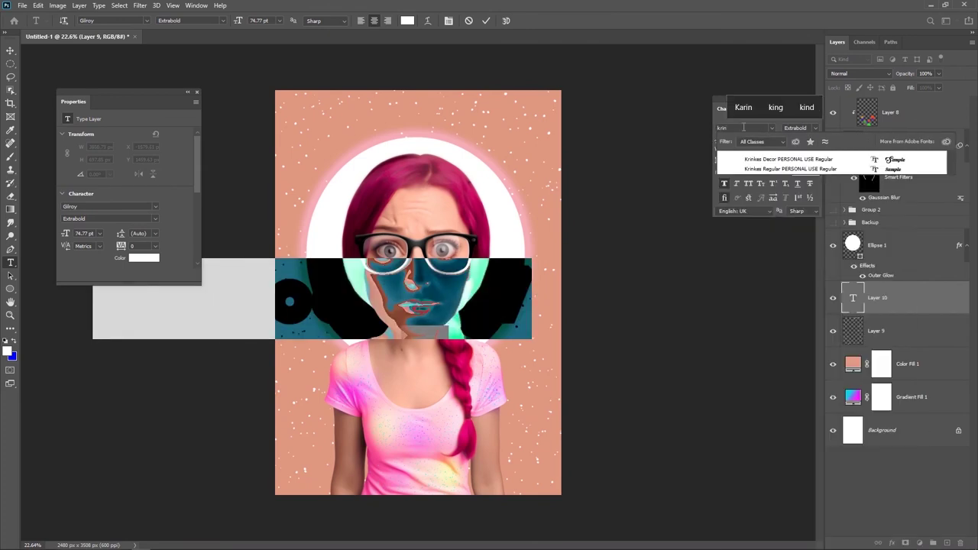
{"action": "key", "text": "Down"}
{"action": "key", "text": "Return"}
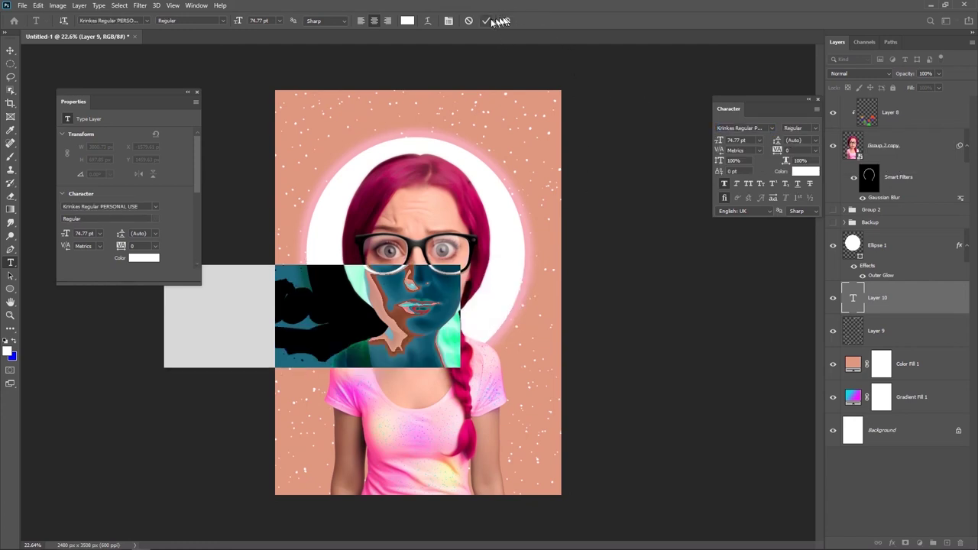
{"action": "left_click", "coordinate": [487, 21]}
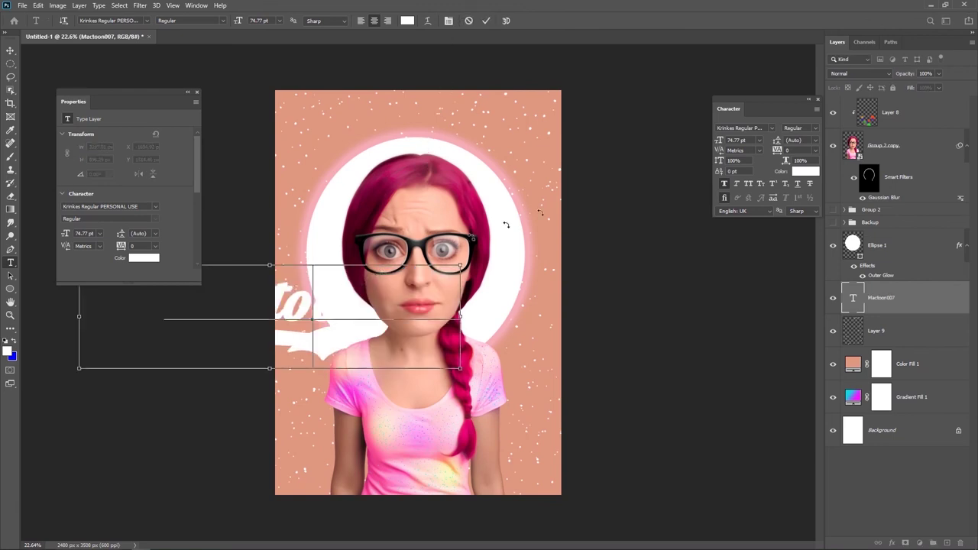
Colour the logo text black and move its layer to the top of the stack
{"action": "left_click", "coordinate": [806, 171]}
{"action": "left_click", "coordinate": [735, 252]}
{"action": "left_click", "coordinate": [840, 113]}
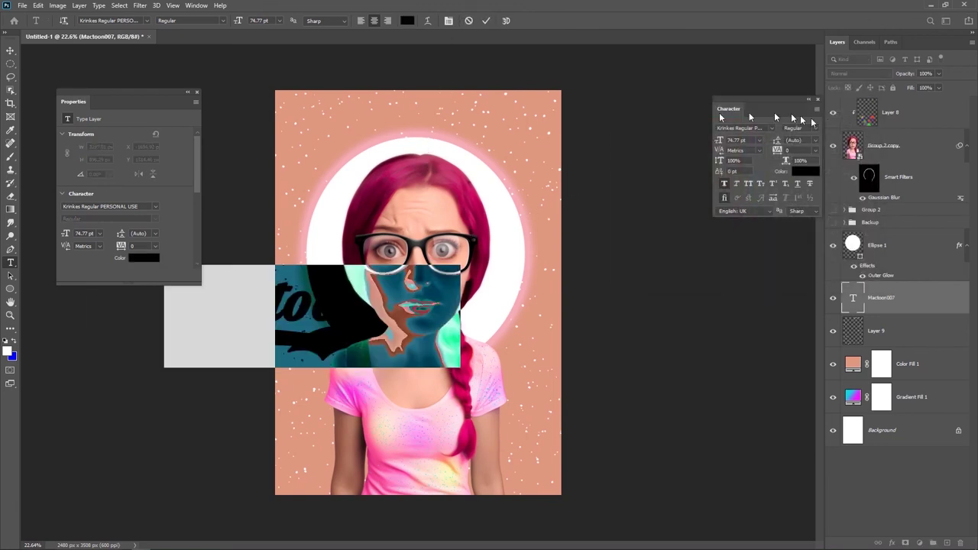
{"action": "left_click", "coordinate": [487, 21]}
{"action": "key", "text": "v"}
{"action": "mouse_move", "coordinate": [889, 297]}
{"action": "left_mouse_down"}
{"action": "mouse_move", "coordinate": [901, 206]}
{"action": "mouse_move", "coordinate": [890, 107]}
{"action": "left_mouse_up"}
{"action": "left_click_drag", "start_coordinate": [301, 336], "coordinate": [443, 393]}
{"action": "key", "text": "ctrl+t"}
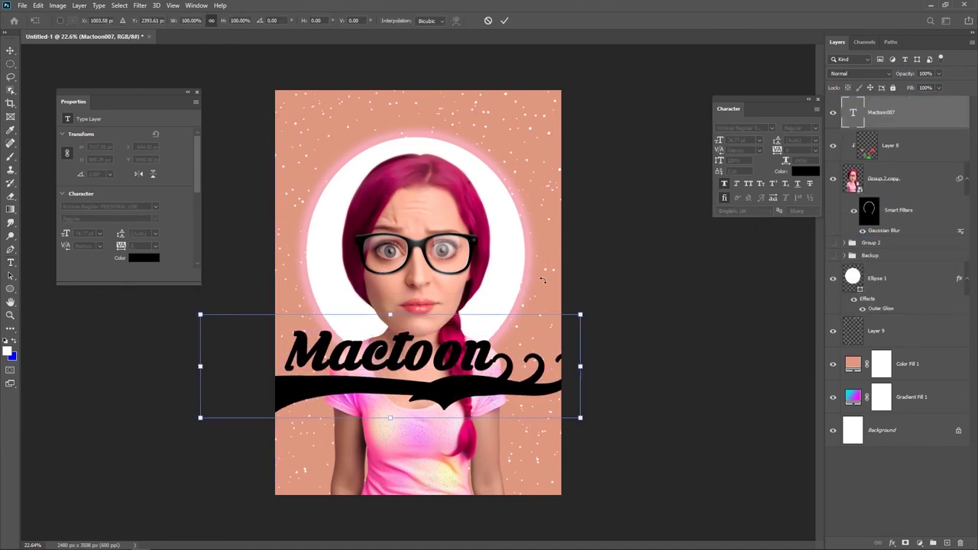
Scale the logo down to about 25% and place it on the shirt's chest
{"action": "left_click_drag", "start_coordinate": [580, 315], "coordinate": [458, 348]}
{"action": "scroll", "coordinate": [459, 382], "scroll_direction": "up", "scroll_amount": 3}
{"action": "scroll", "coordinate": [479, 357], "scroll_direction": "down", "scroll_amount": 2}
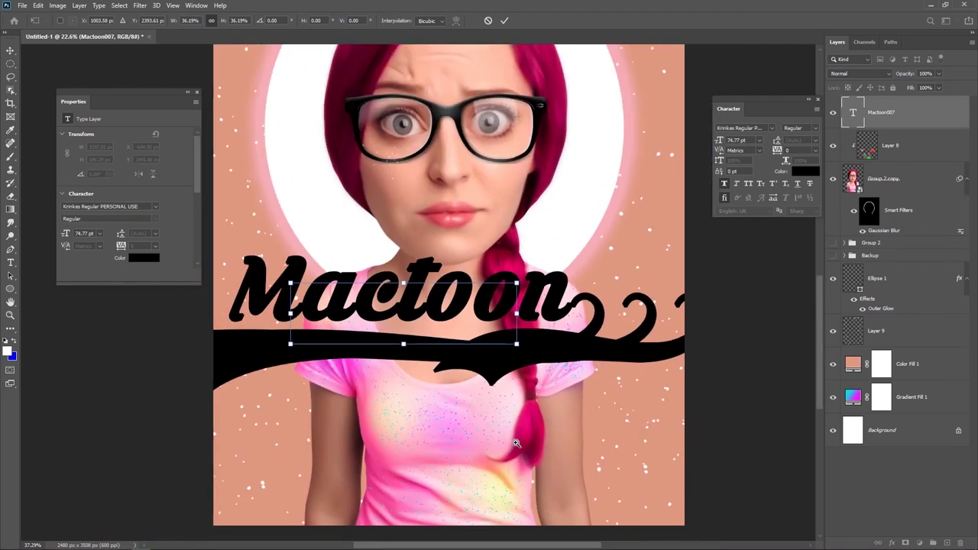
{"action": "left_click_drag", "start_coordinate": [440, 334], "coordinate": [479, 454]}
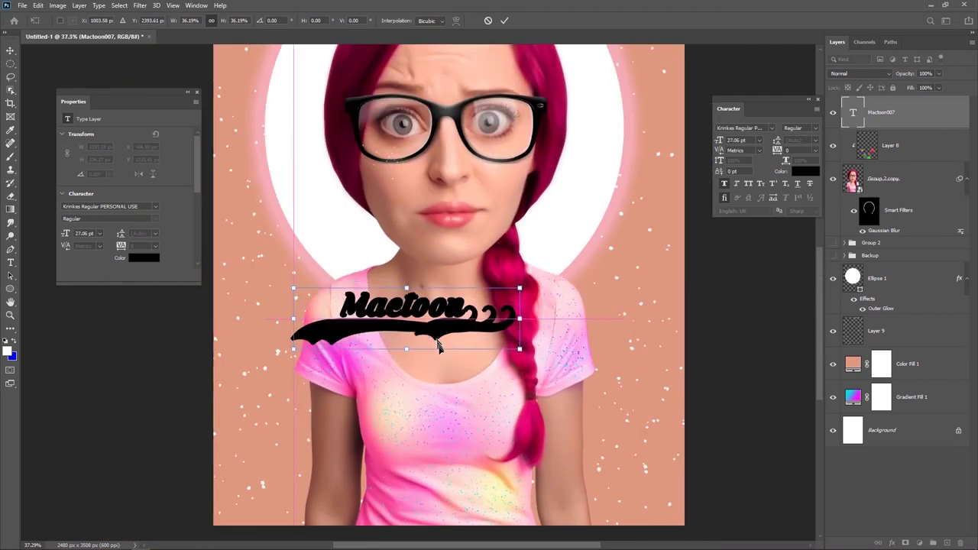
{"action": "left_click_drag", "start_coordinate": [557, 402], "coordinate": [524, 423]}
{"action": "key", "text": "Return"}
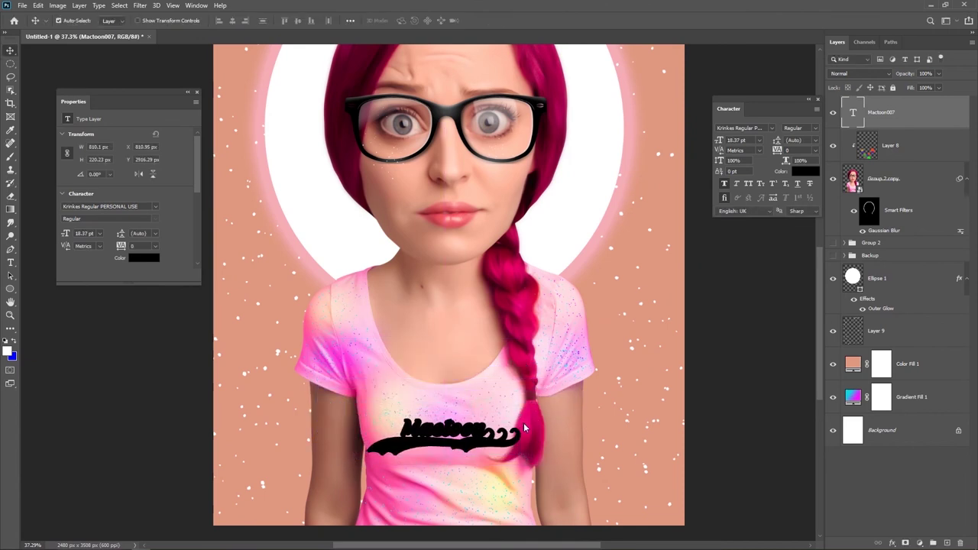
Turn off Faux Bold, scale the logo to about 95%, and begin bending it with Warp
{"action": "left_click", "coordinate": [724, 185]}
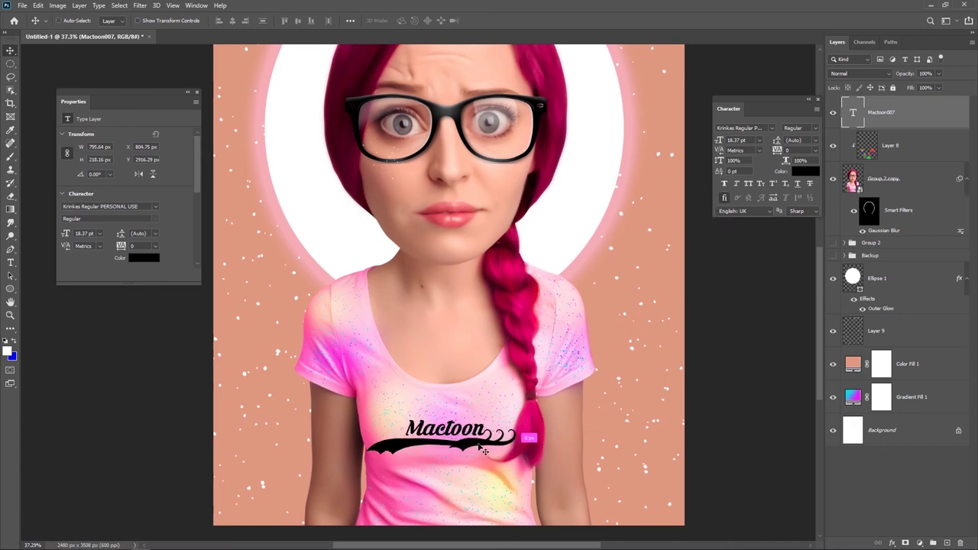
{"action": "scroll", "coordinate": [478, 445], "scroll_direction": "up", "scroll_amount": 2}
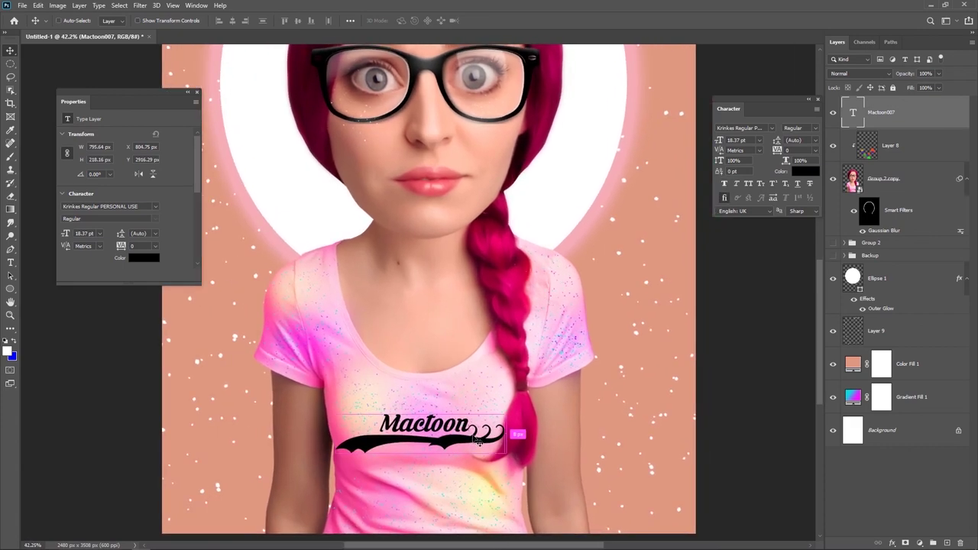
{"action": "key", "text": "ctrl+t"}
{"action": "left_click_drag", "start_coordinate": [508, 407], "coordinate": [500, 410]}
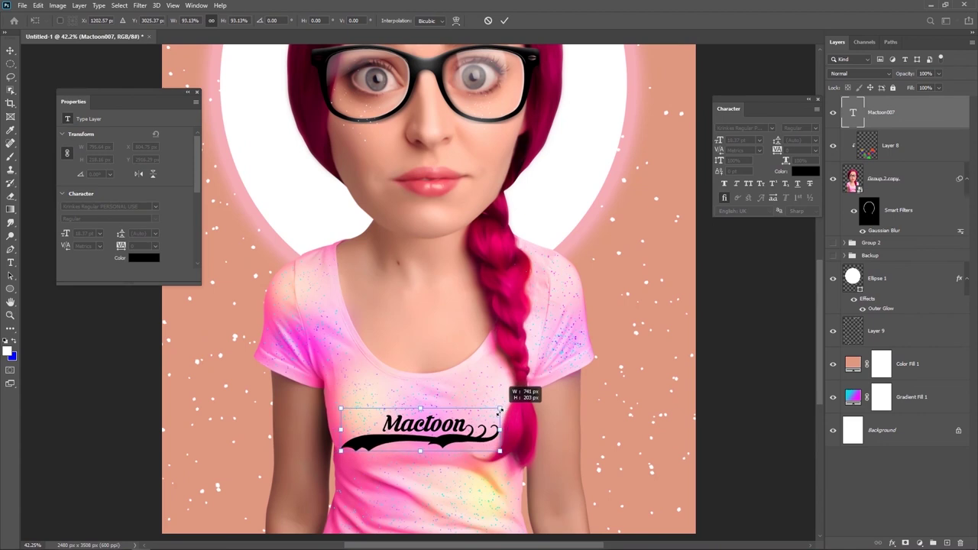
{"action": "left_click", "coordinate": [455, 22]}
{"action": "left_click_drag", "start_coordinate": [421, 410], "coordinate": [421, 408]}
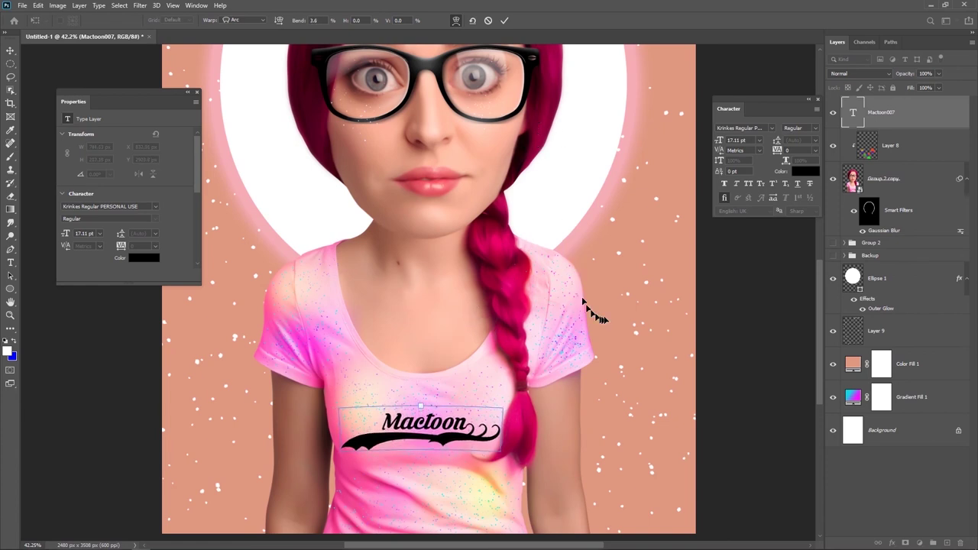
Apply an Arch warp to the logo at about 9.6% bend
{"action": "scroll", "coordinate": [585, 306], "scroll_direction": "down", "scroll_amount": 2}
{"action": "scroll", "coordinate": [586, 316], "scroll_direction": "down", "scroll_amount": 1}
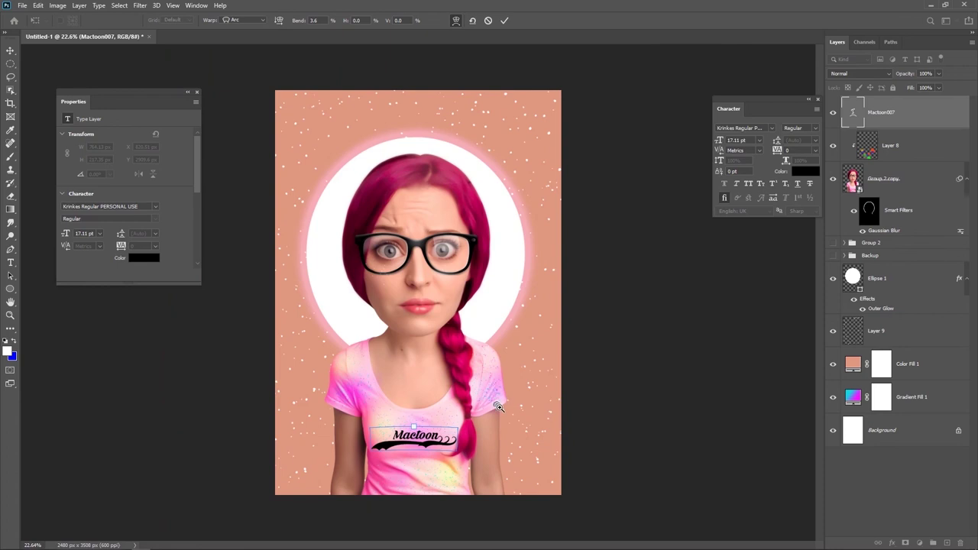
{"action": "scroll", "coordinate": [499, 407], "scroll_direction": "down", "scroll_amount": 1}
{"action": "left_click_drag", "start_coordinate": [415, 421], "coordinate": [415, 423]}
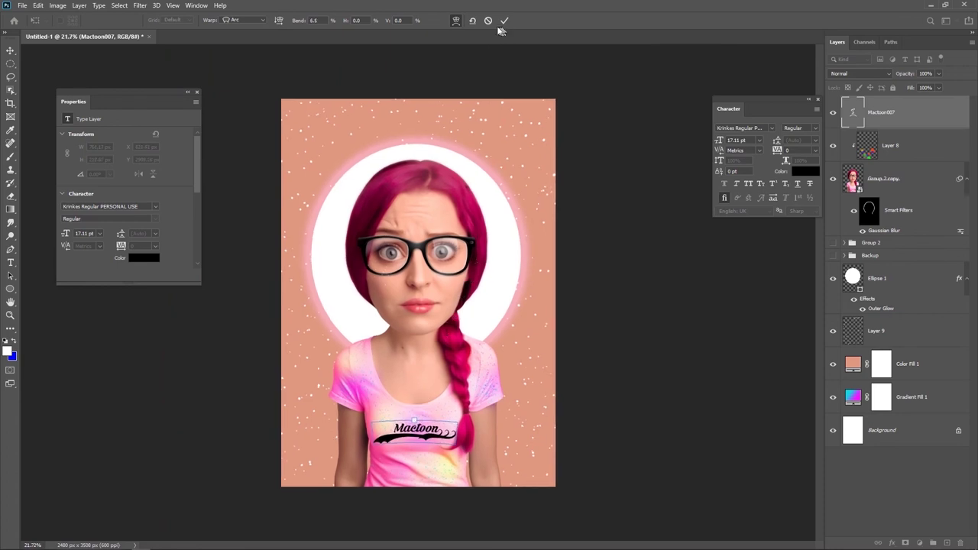
{"action": "left_click", "coordinate": [244, 20]}
{"action": "left_click", "coordinate": [245, 67]}
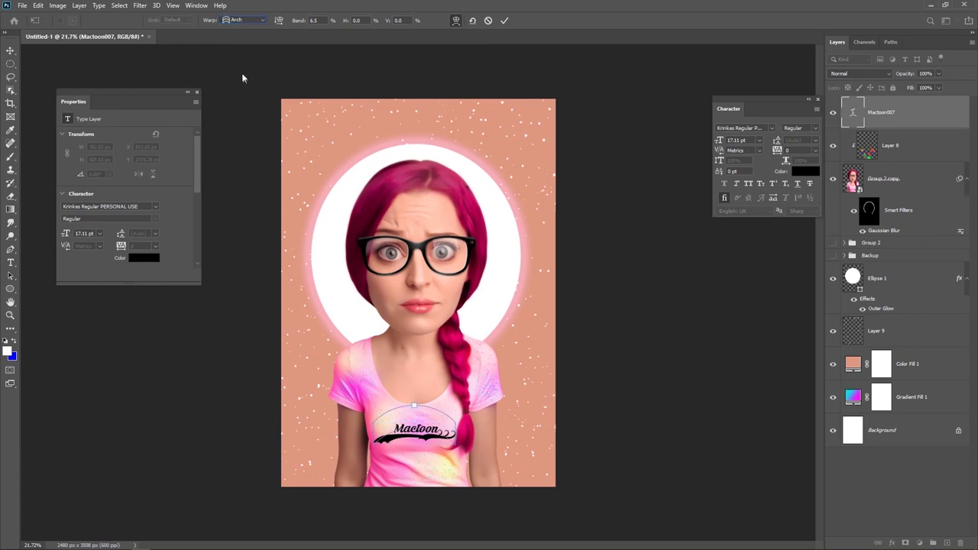
{"action": "left_click_drag", "start_coordinate": [414, 406], "coordinate": [415, 422]}
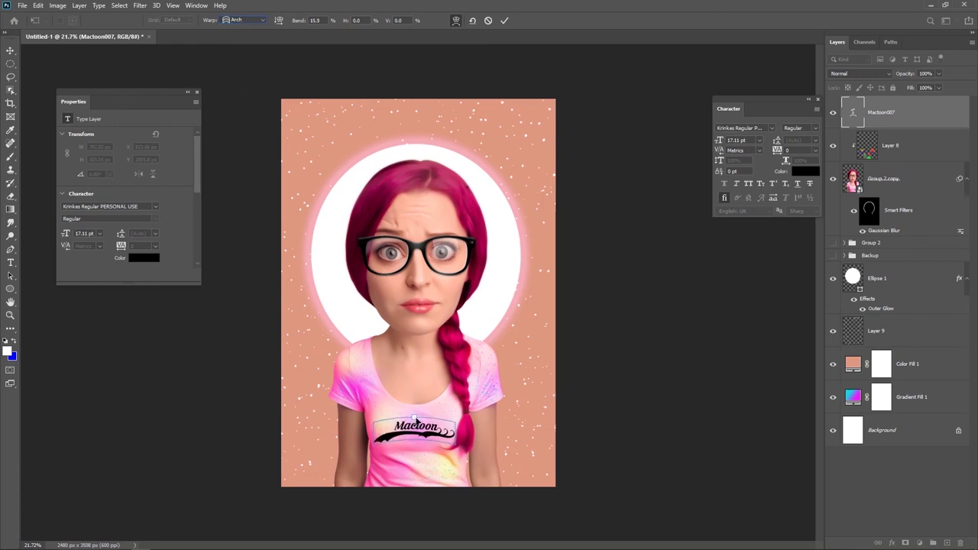
{"action": "left_click_drag", "start_coordinate": [416, 419], "coordinate": [416, 421]}
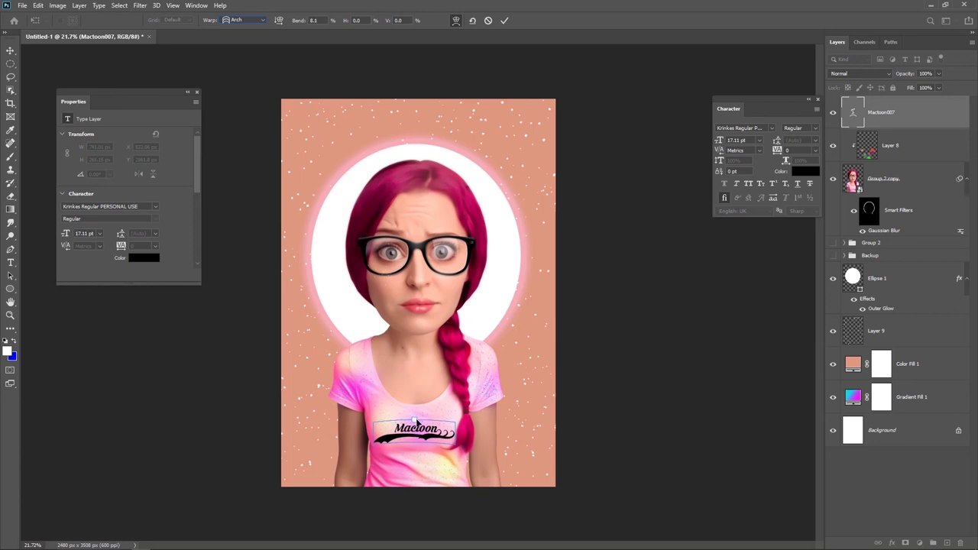
{"action": "left_click", "coordinate": [504, 20]}
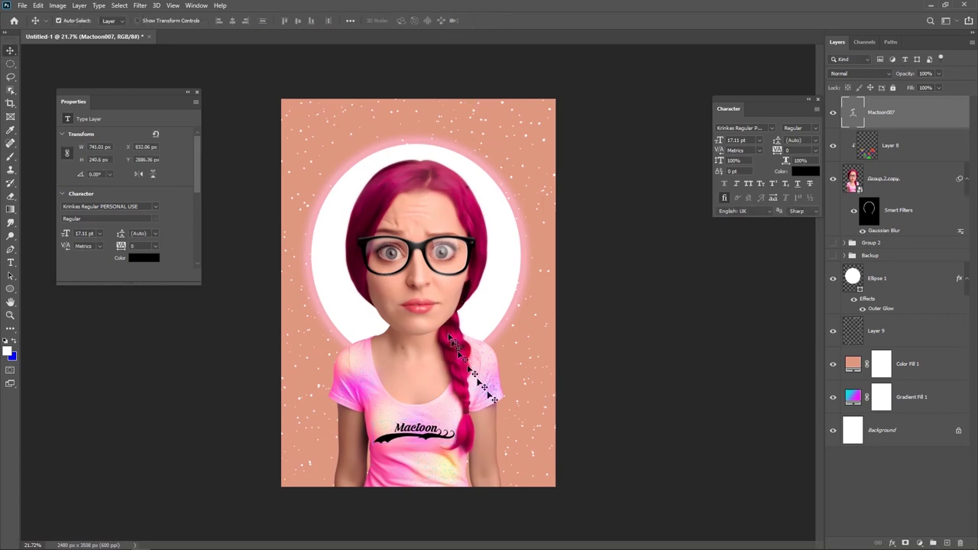
Zoom in and out to inspect the curved logo on the shirt
{"action": "scroll", "coordinate": [493, 397], "scroll_direction": "up", "scroll_amount": 3}
{"action": "scroll", "coordinate": [495, 426], "scroll_direction": "down", "scroll_amount": 3}
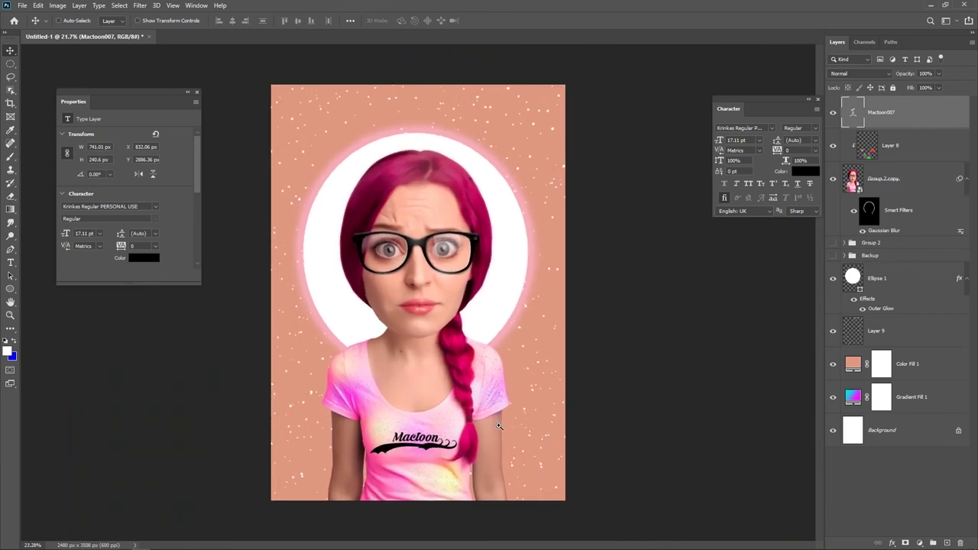
{"action": "scroll", "coordinate": [495, 426], "scroll_direction": "up", "scroll_amount": 1}
{"action": "scroll", "coordinate": [522, 425], "scroll_direction": "down", "scroll_amount": 3}
{"action": "scroll", "coordinate": [489, 417], "scroll_direction": "up", "scroll_amount": 3}
{"action": "scroll", "coordinate": [513, 405], "scroll_direction": "up", "scroll_amount": 1}
{"action": "scroll", "coordinate": [527, 416], "scroll_direction": "down", "scroll_amount": 1}
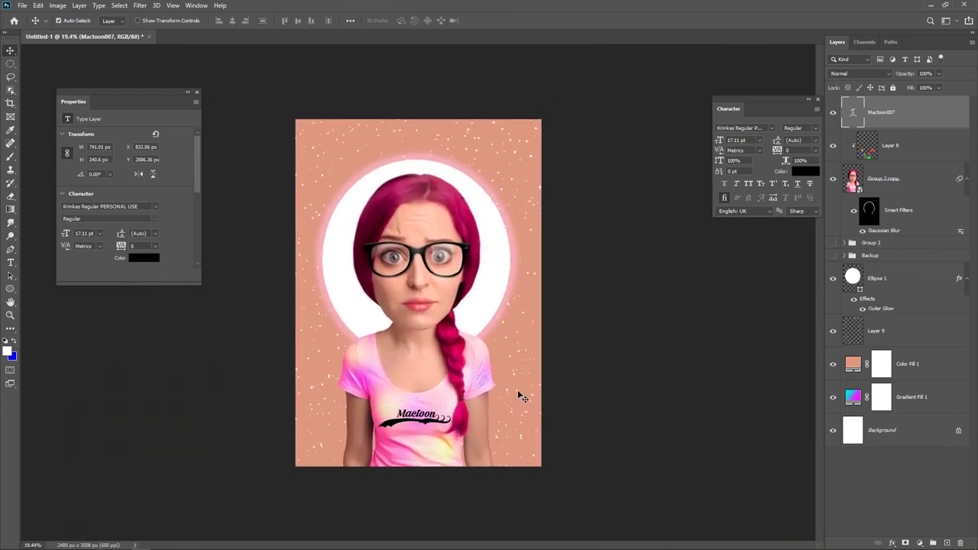